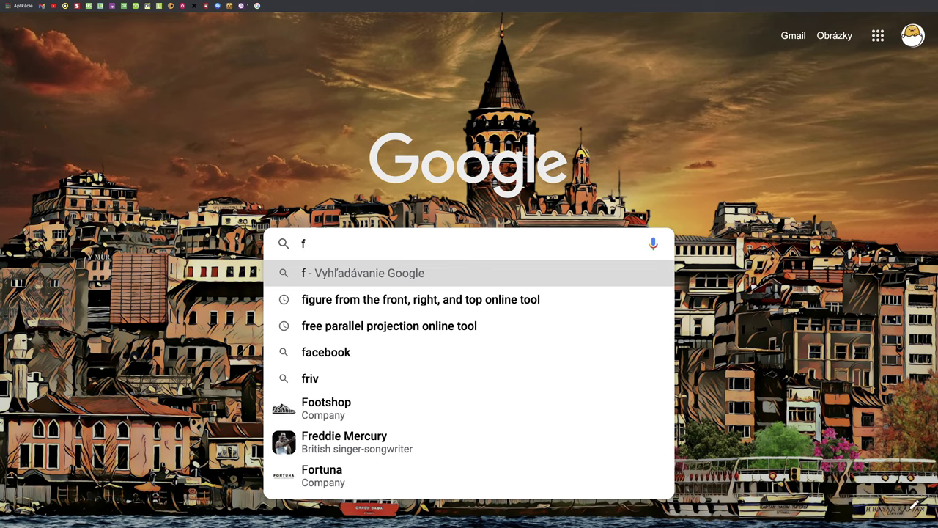
# Step: Create a new blank Google form by going to forms.new
pyautogui.write('orms')
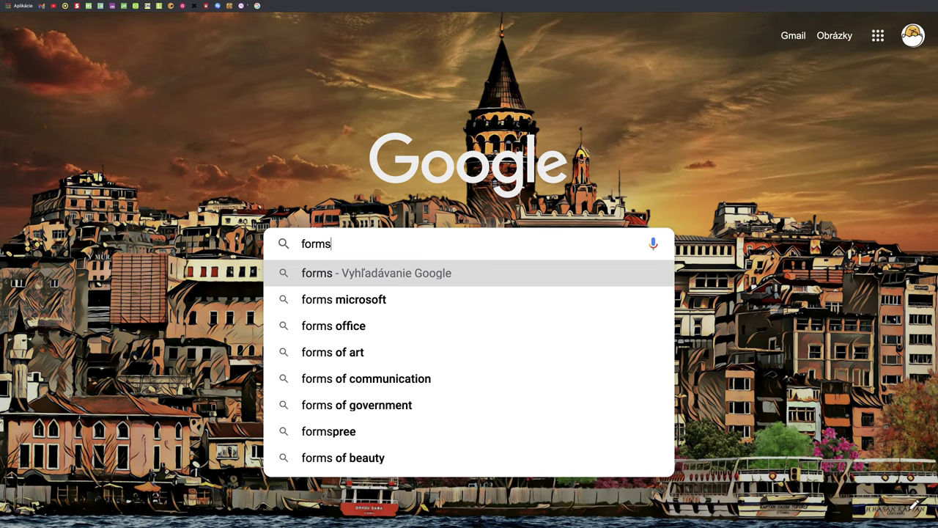
pyautogui.write('.new')
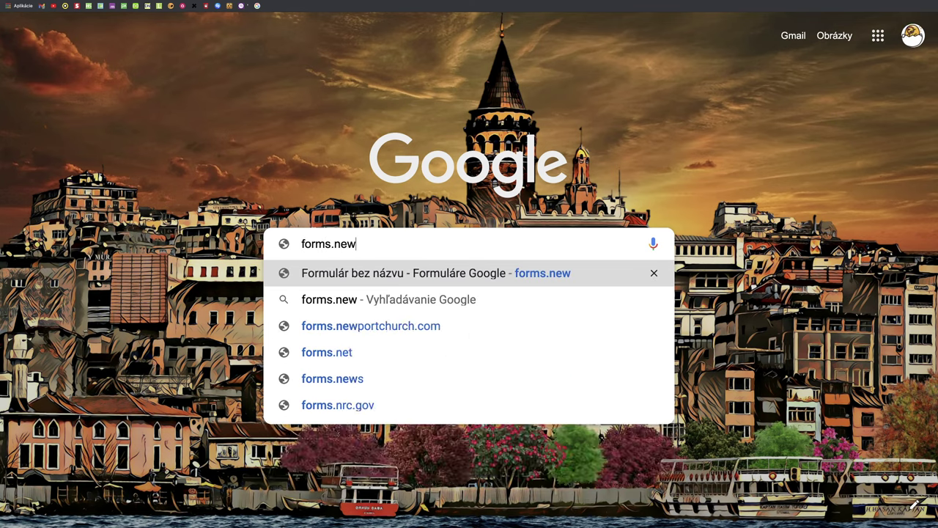
pyautogui.press('Return')
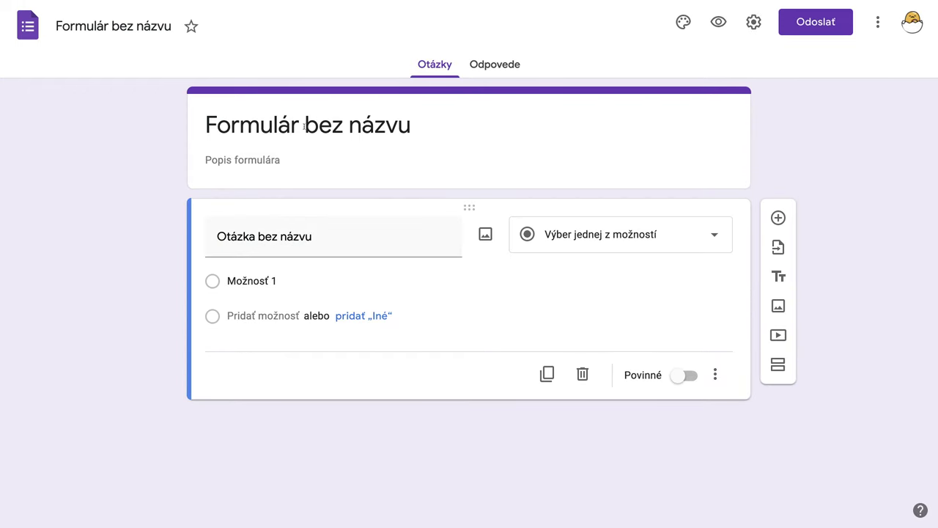
# Step: Set the form's title to "Textová adventúra"
pyautogui.click(326, 127)
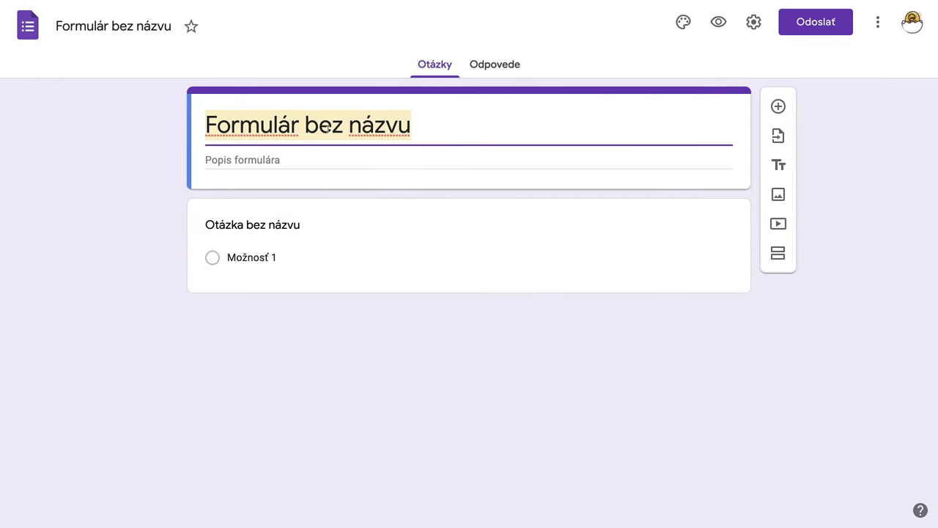
pyautogui.write('texto')
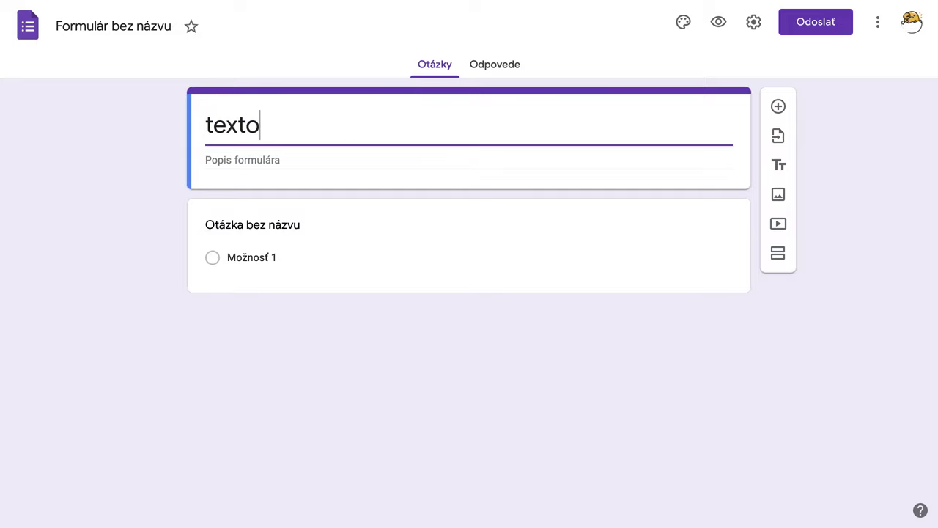
pyautogui.write('vá')
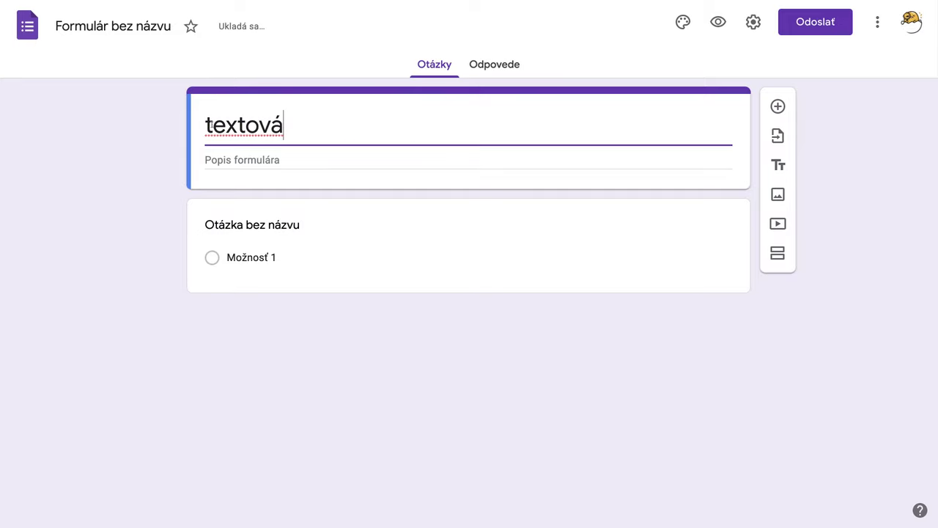
pyautogui.click(213, 125)
pyautogui.press('BackSpace')
pyautogui.write('T')
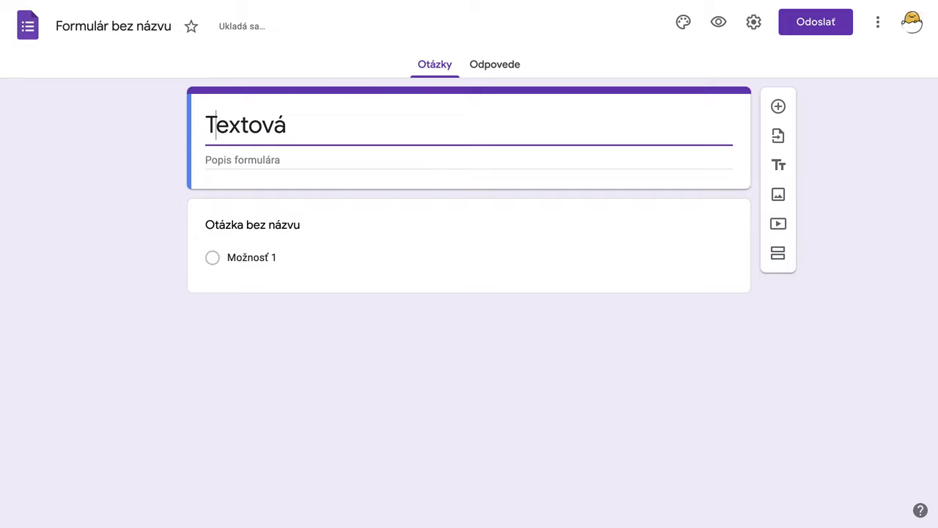
pyautogui.click(286, 126)
pyautogui.write('a')
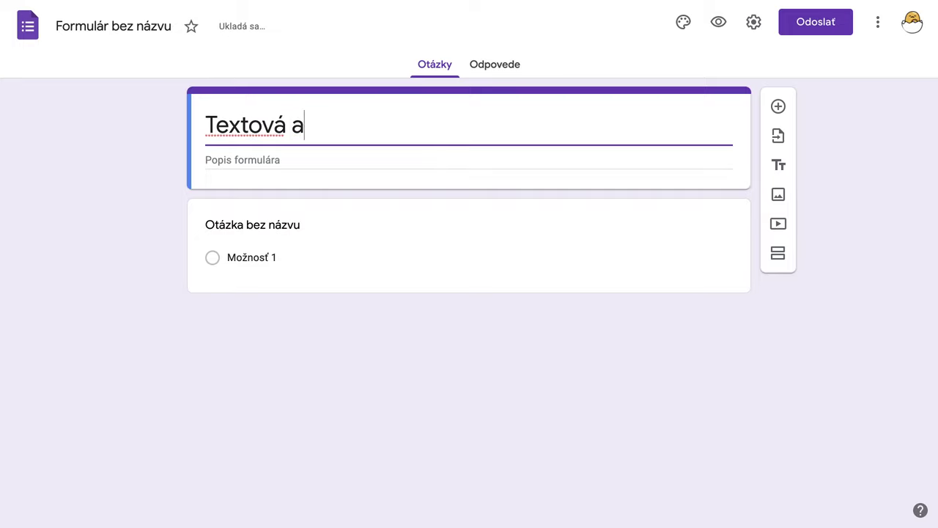
pyautogui.write('dvent')
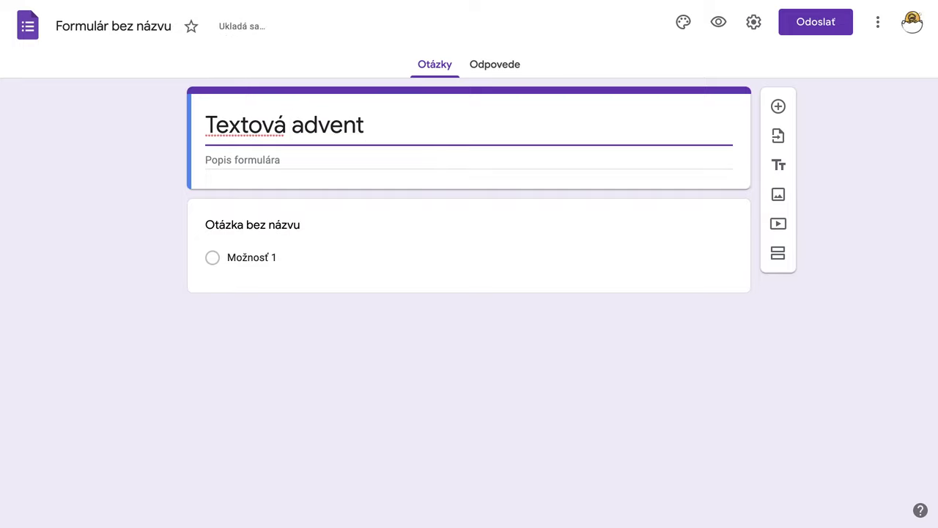
pyautogui.write('úra')
# Step: Set the form's description to "Využitie overovania odpovedí"
pyautogui.click(237, 161)
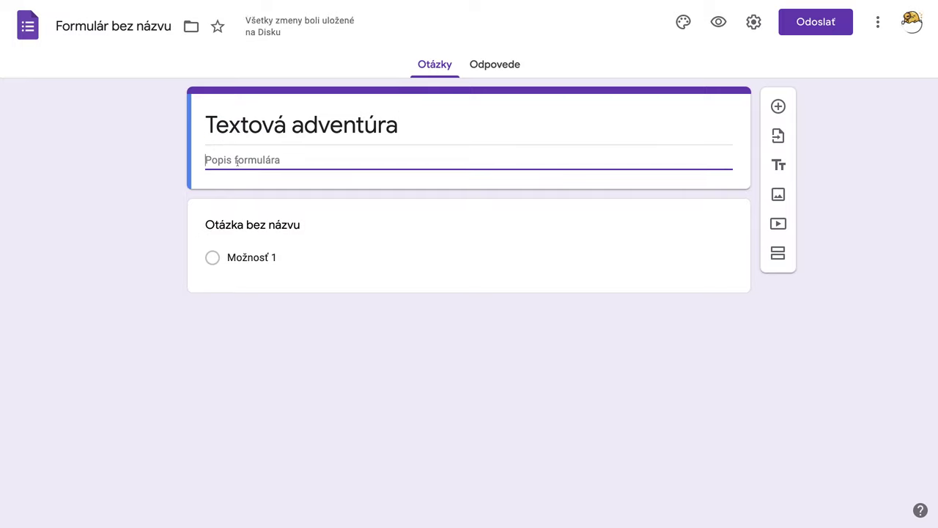
pyautogui.write('Využi')
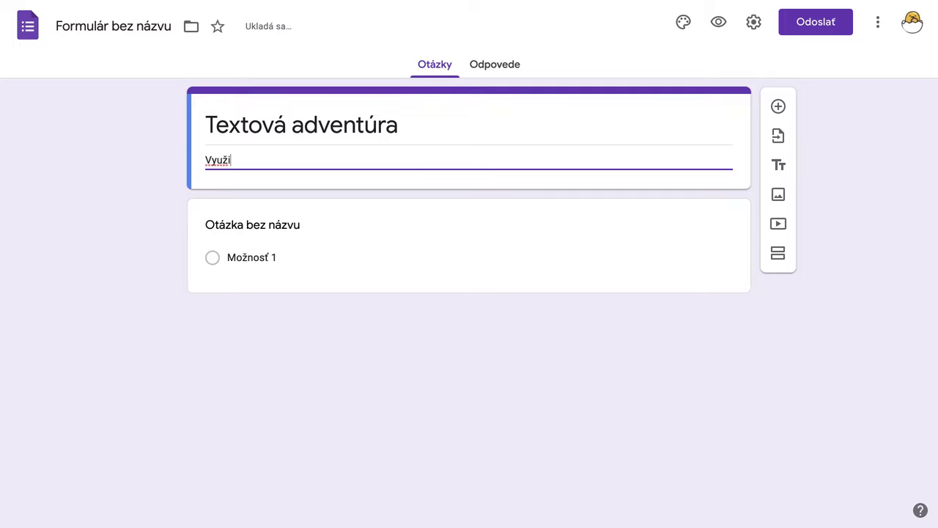
pyautogui.write('tie')
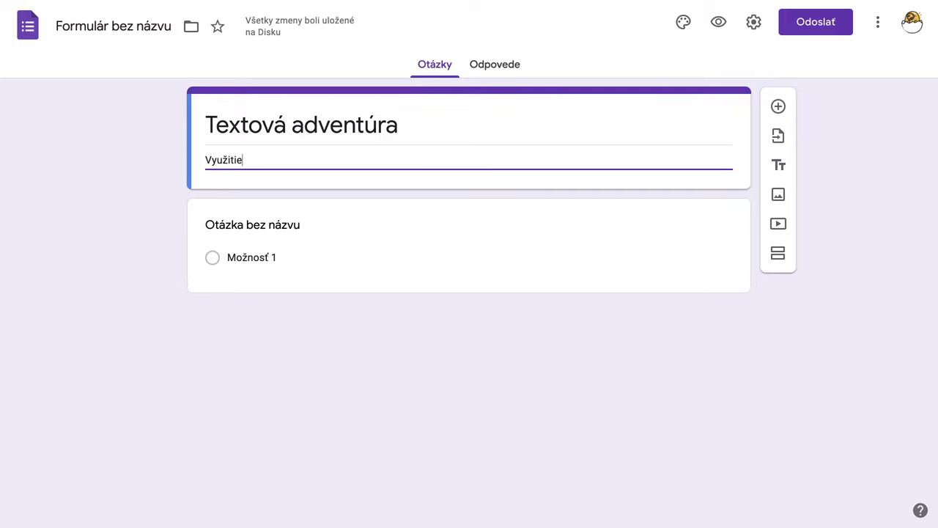
pyautogui.write(' overov')
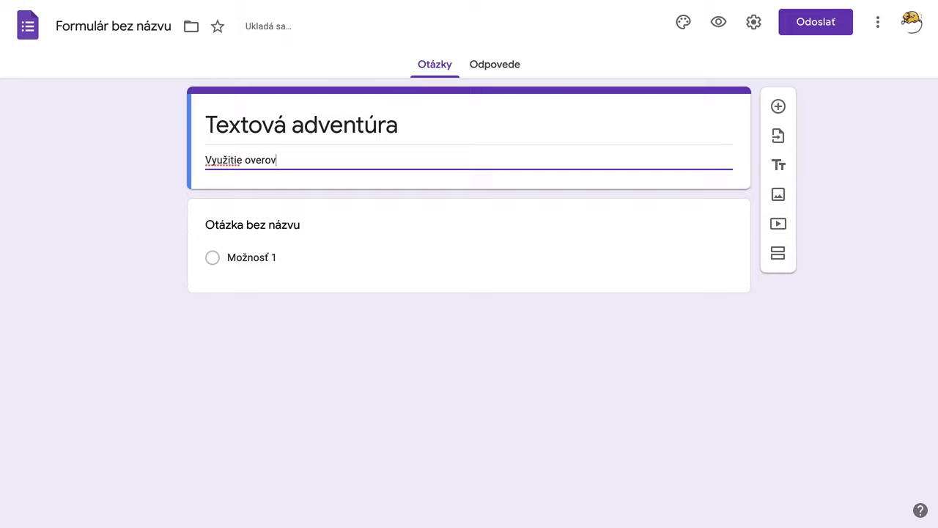
pyautogui.write('ania odpovedí')
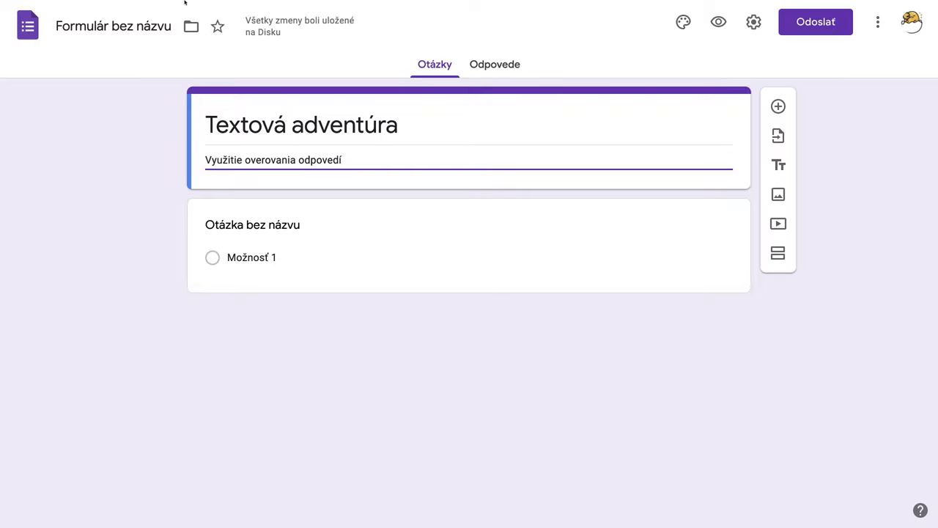
# Step: Search Google for "text adventure" in a new browser tab
pyautogui.moveTo(107, 3)
pyautogui.click(25, 14)
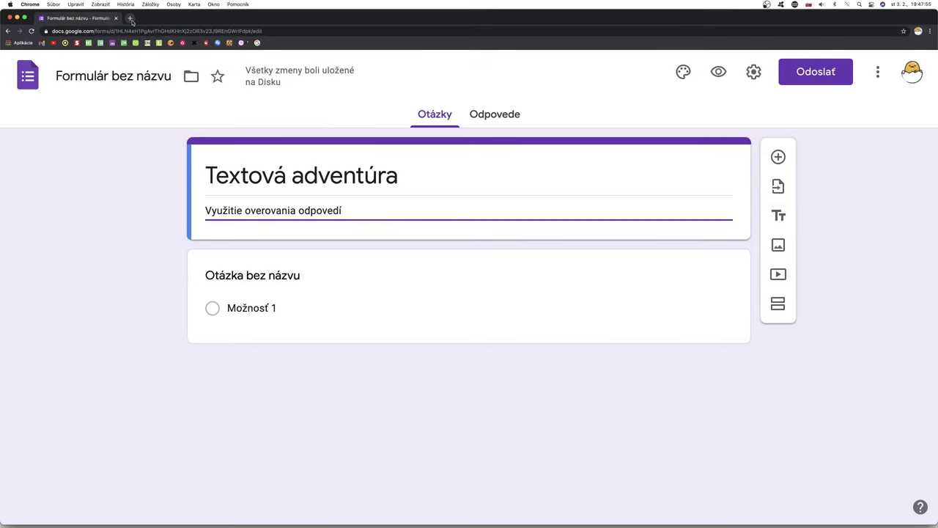
pyautogui.click(130, 18)
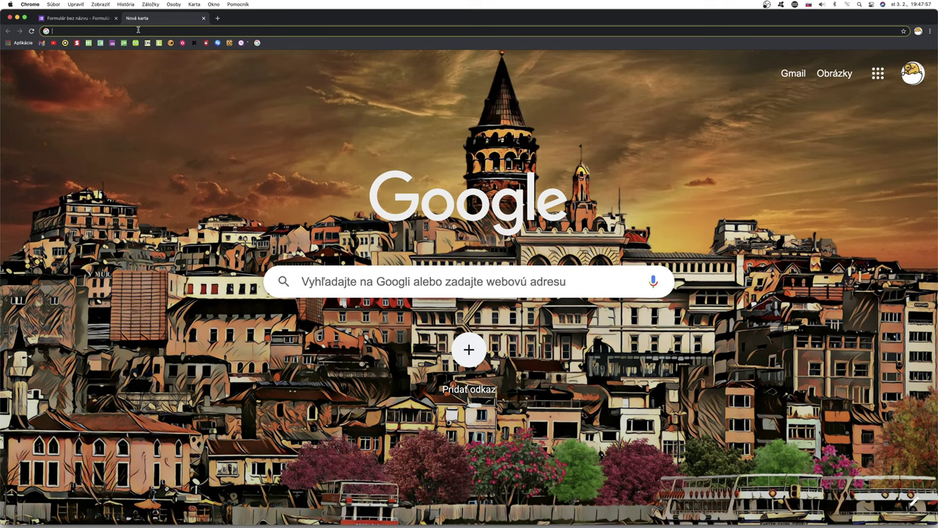
pyautogui.write('text ')
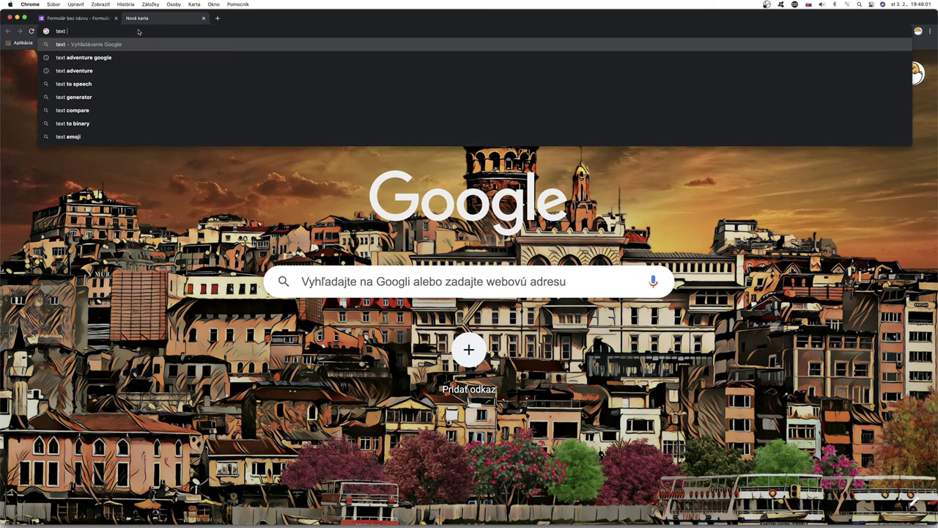
pyautogui.write('adventure')
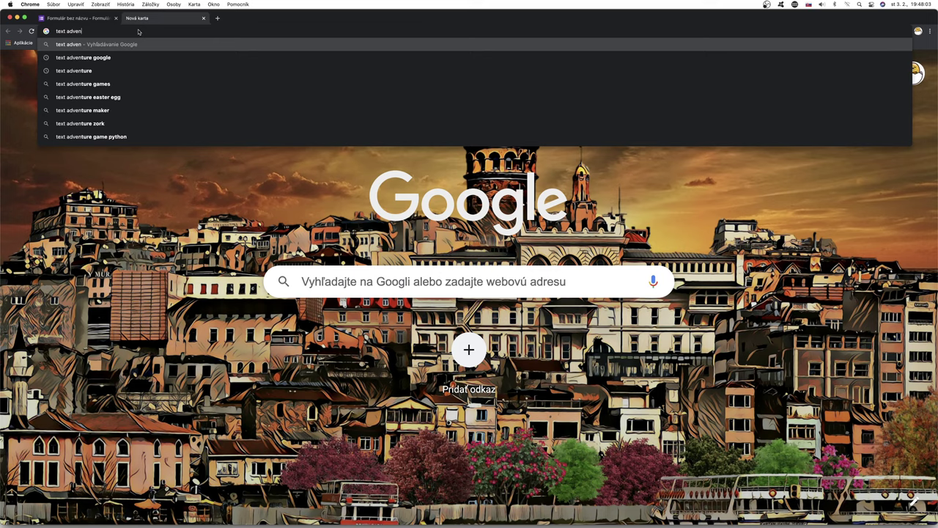
pyautogui.press('Return')
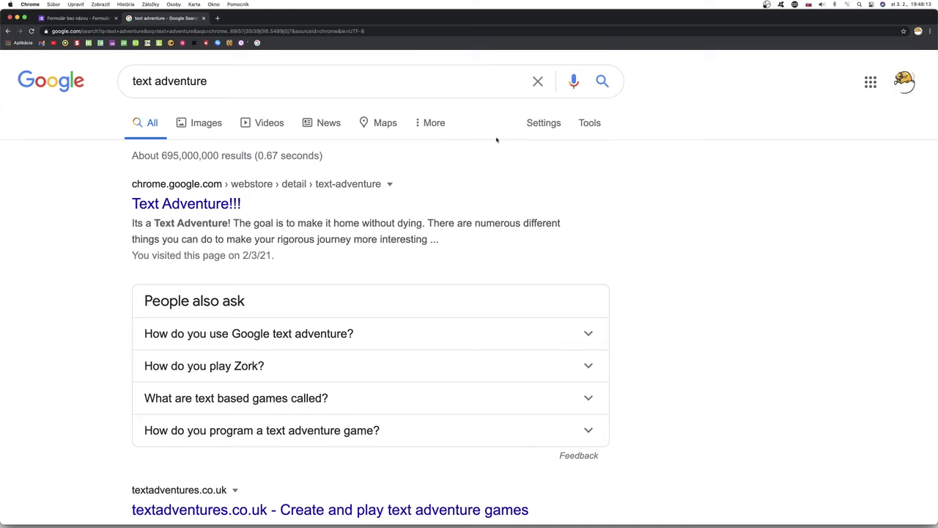
# Step: Check the language options in Google's search settings and close that browser tab
pyautogui.click(543, 123)
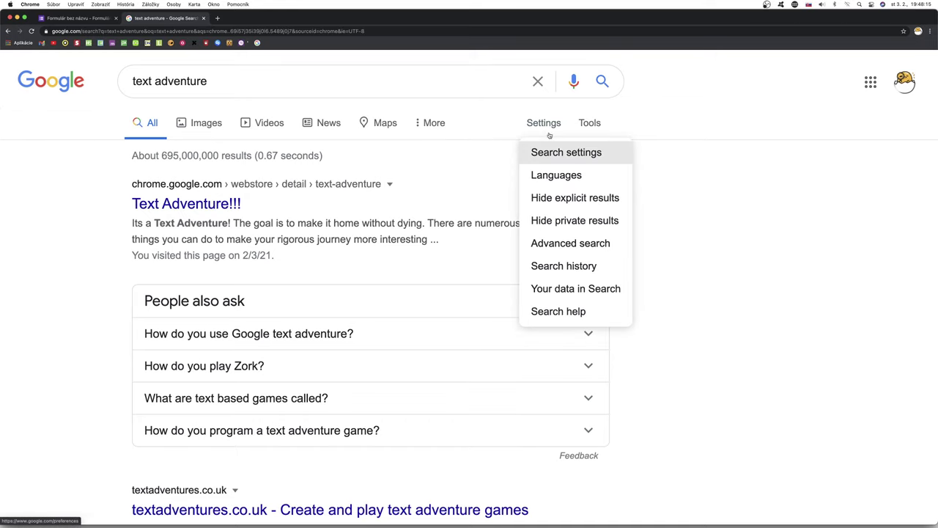
pyautogui.click(557, 176)
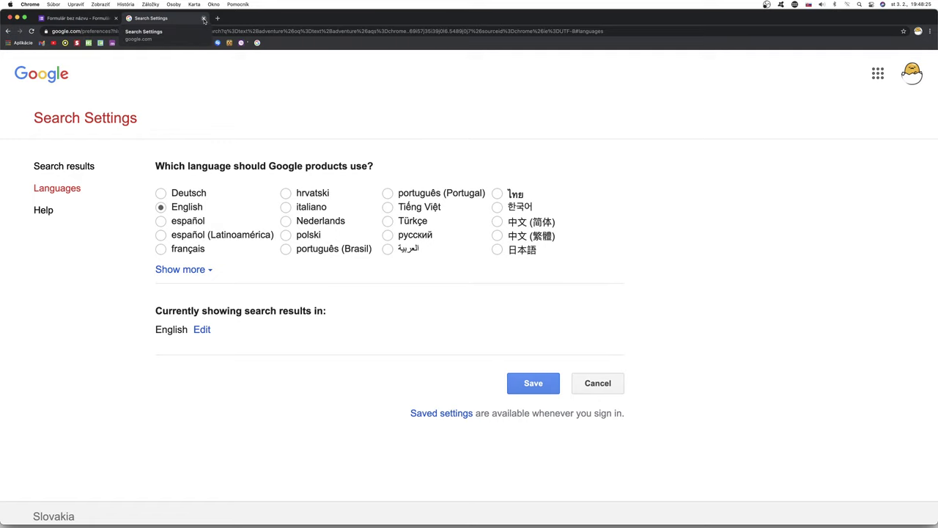
pyautogui.click(204, 18)
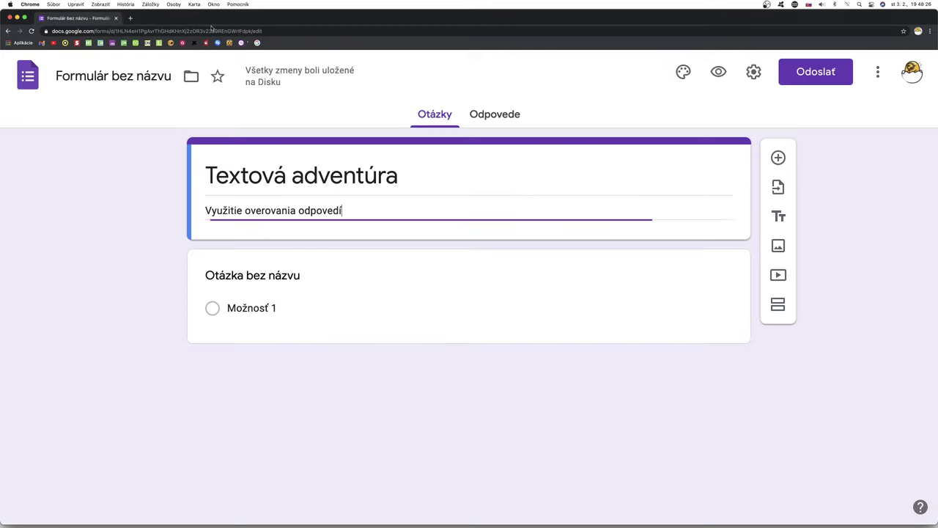
# Step: Run the recent Google search for "text adventure" again in a new browser tab
pyautogui.click(131, 18)
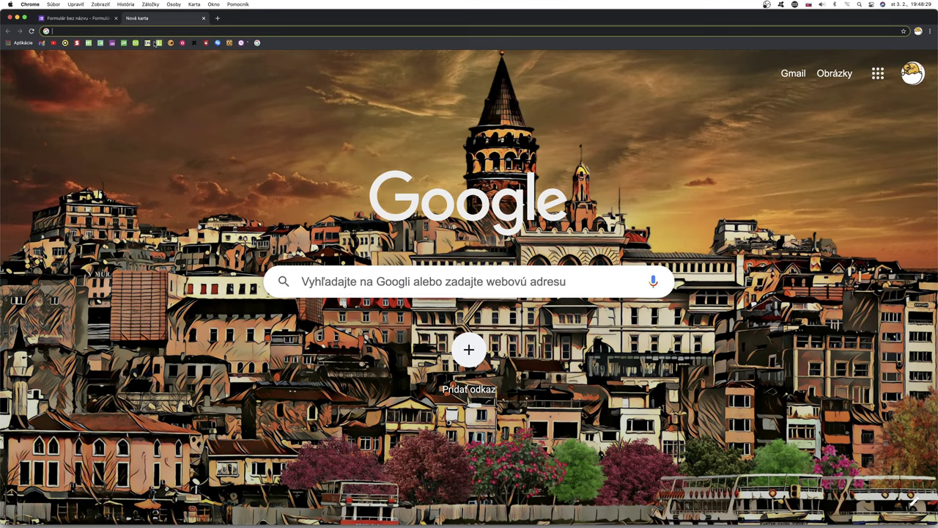
pyautogui.write('text')
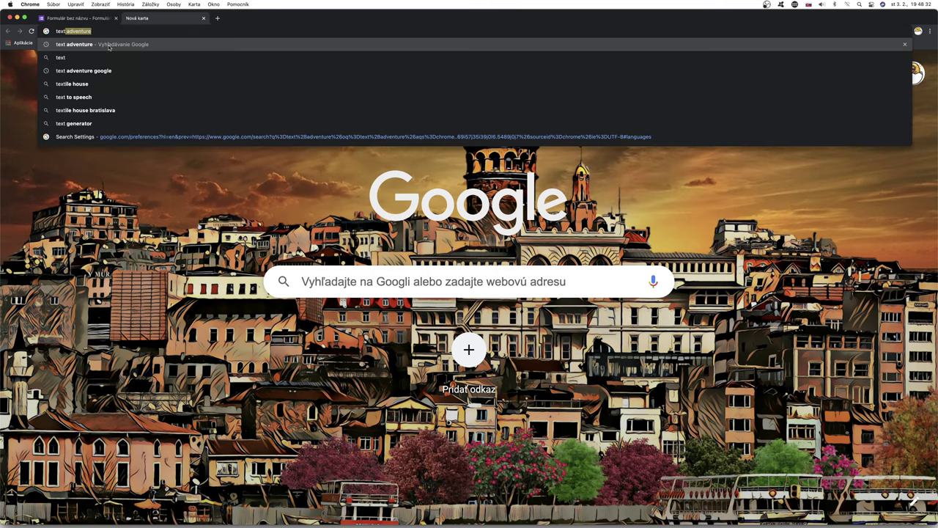
pyautogui.click(120, 45)
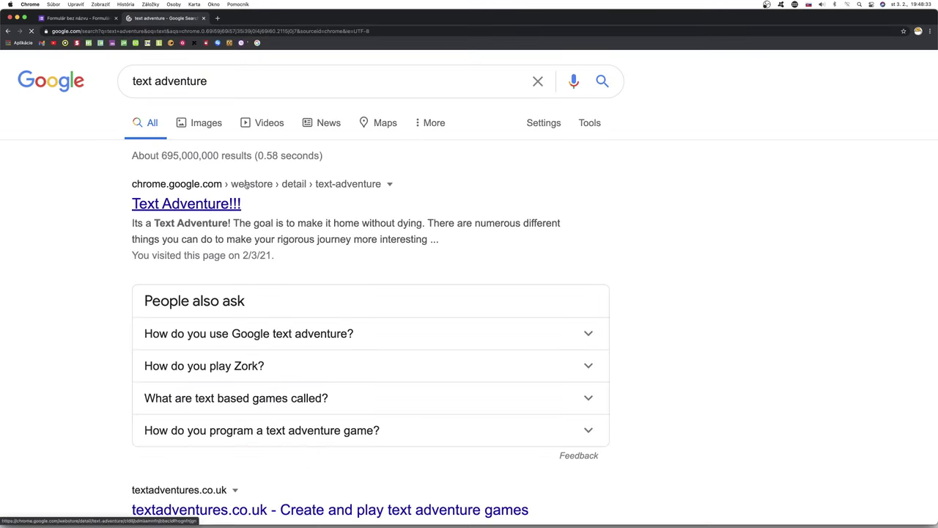
pyautogui.click(329, 123)
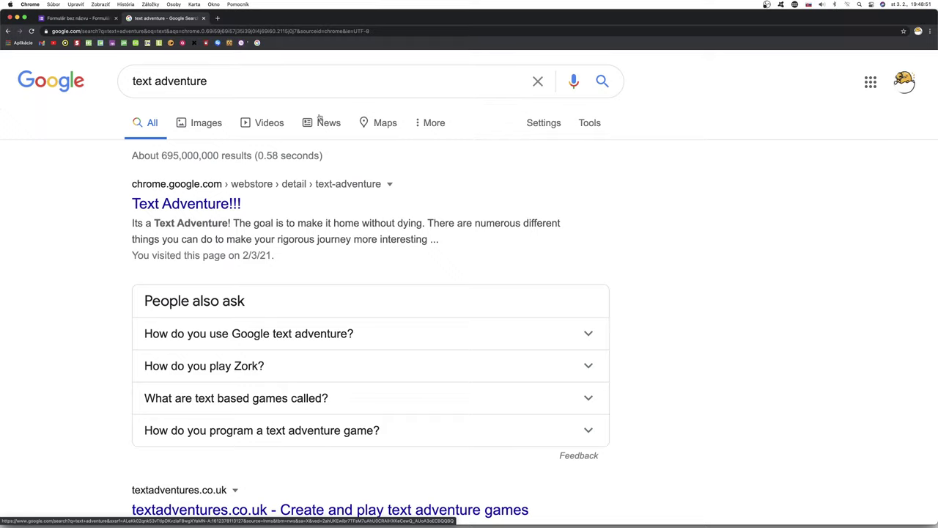
# Step: Look up Chrome's developer commands and open the JavaScript console on the "text adventure" results page
pyautogui.click(102, 4)
pyautogui.moveTo(110, 114)
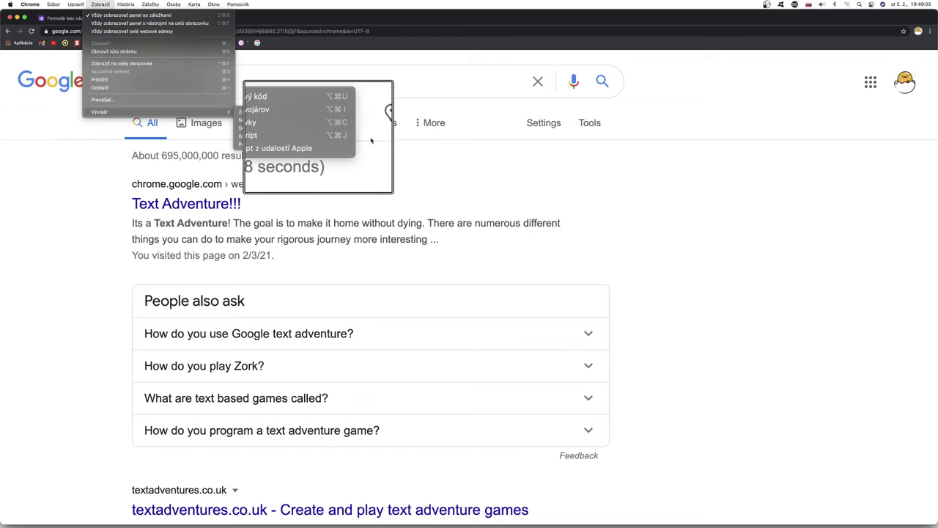
pyautogui.click(334, 137)
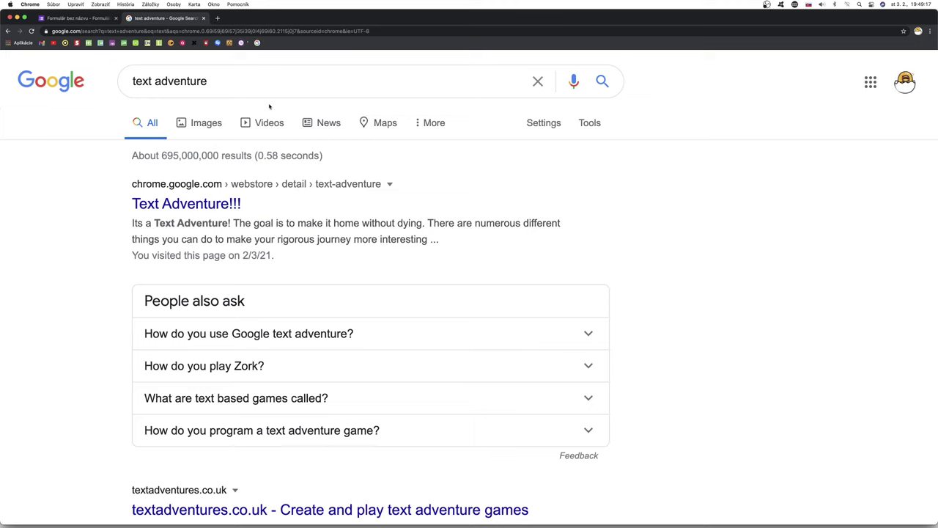
pyautogui.press('super+alt+j')
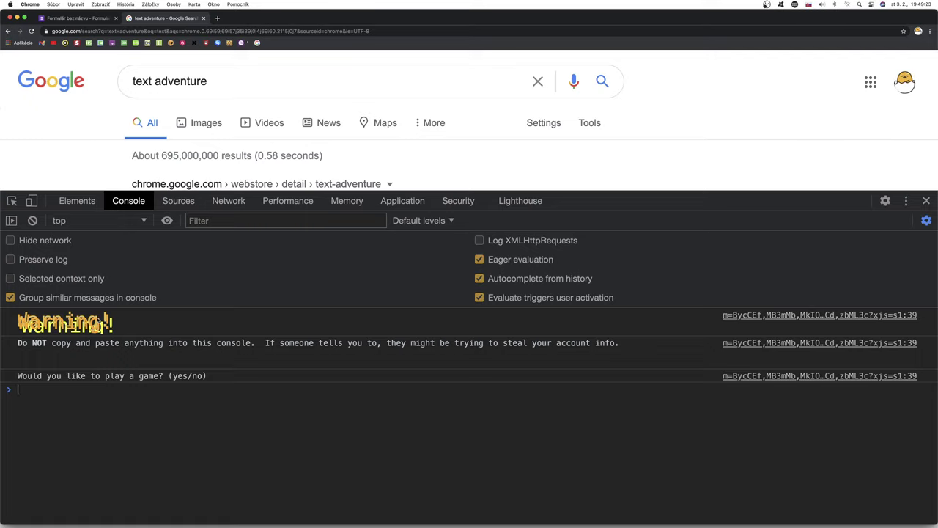
# Step: Enlarge the developer tools pane up to just below the search box and view its docking options
pyautogui.moveTo(435, 191); pyautogui.dragTo(456, 83)
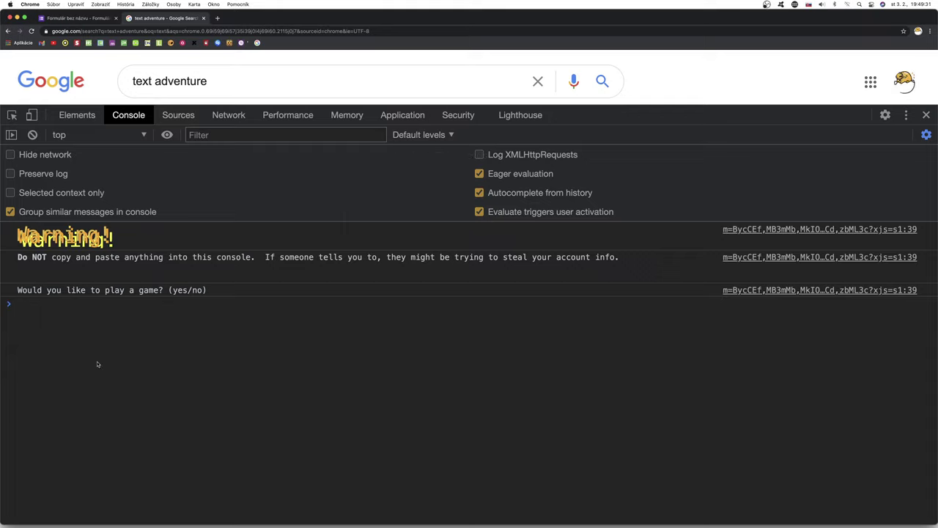
pyautogui.click(906, 115)
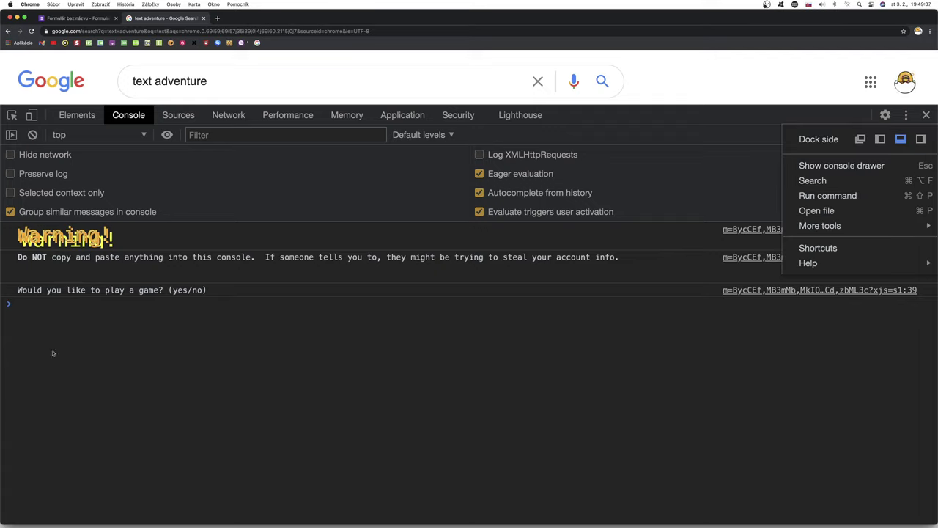
pyautogui.click(188, 346)
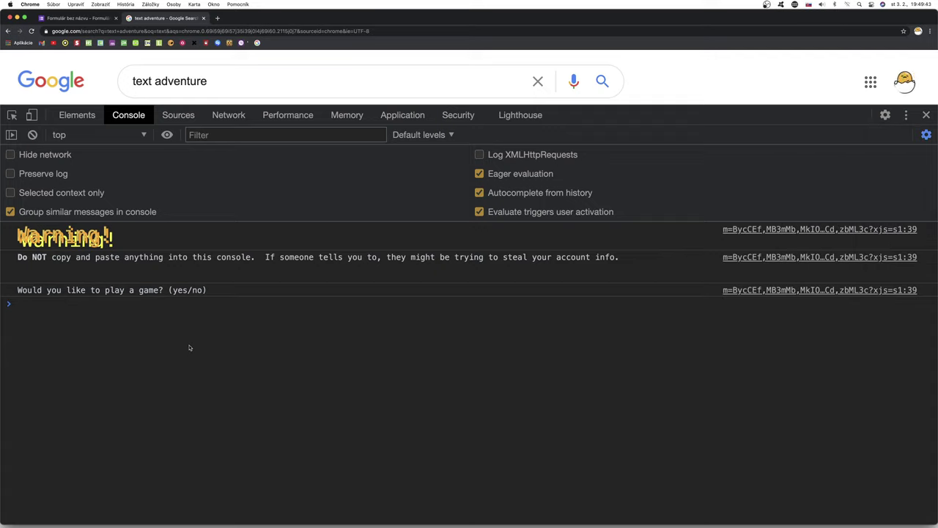
# Step: Return to the form, open the Google Doodles page in a new tab and choose the "44. výročie vzniku hiphopu" doodle
pyautogui.click(79, 17)
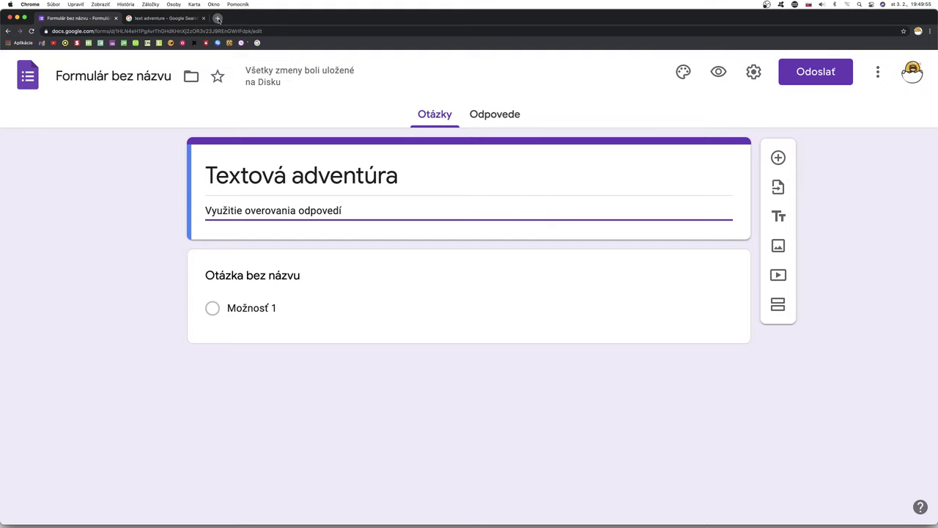
pyautogui.click(217, 19)
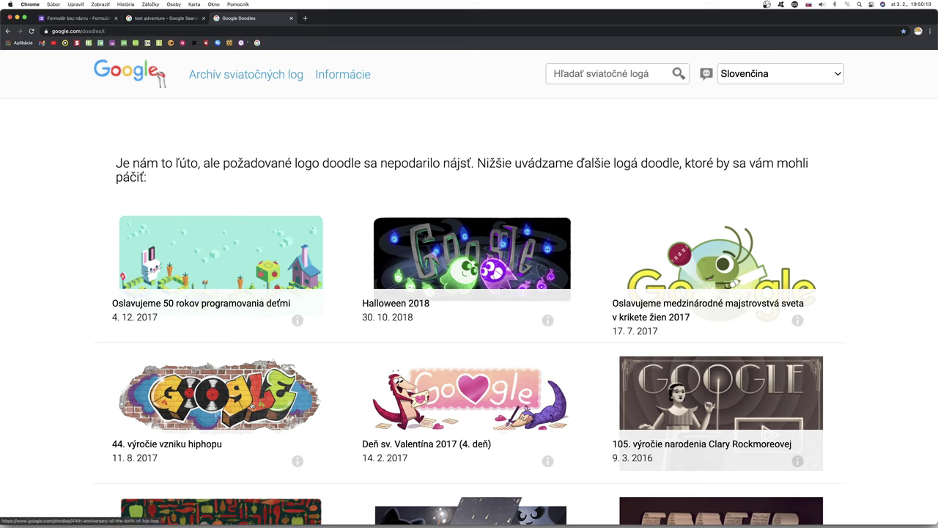
pyautogui.click(251, 405)
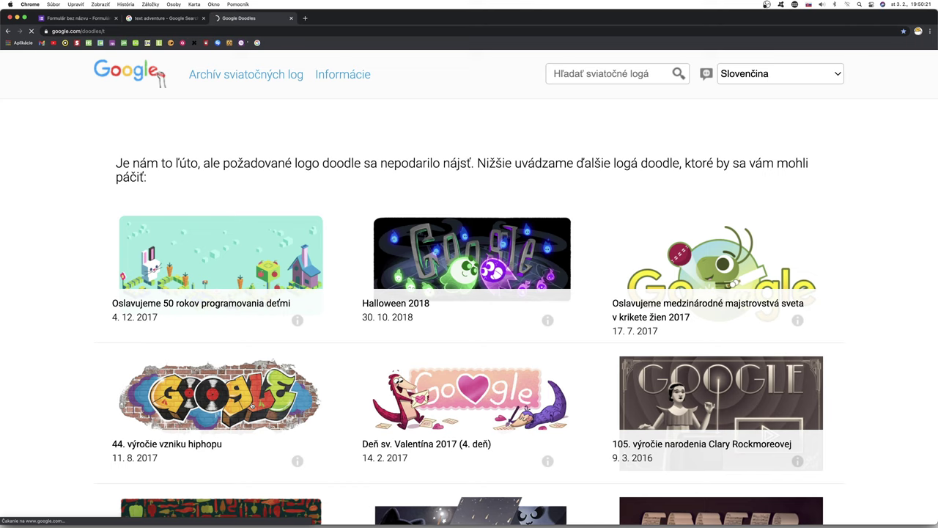
# Step: Reopen the Google Doodles page, view the "44. výročie vzniku hiphopu" doodle and browse forward through the next two doodles
pyautogui.press('super+bracketleft')
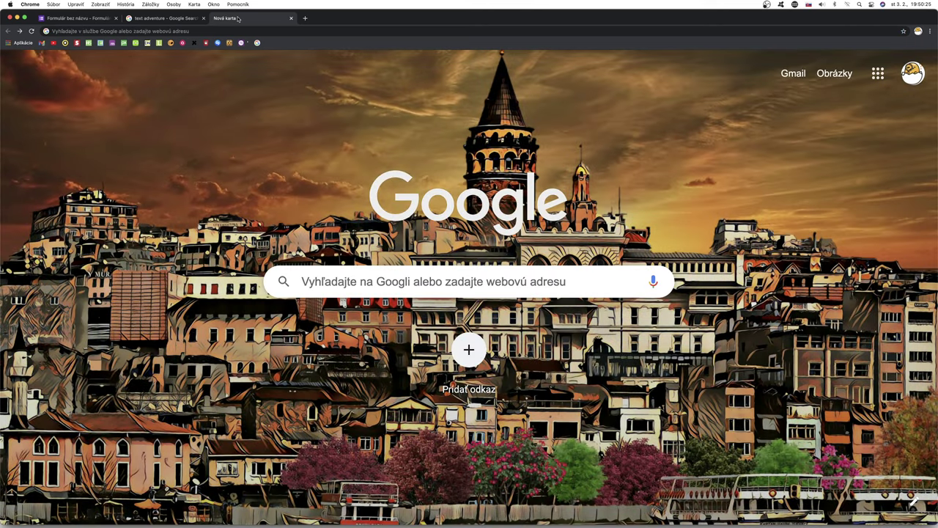
pyautogui.click(257, 42)
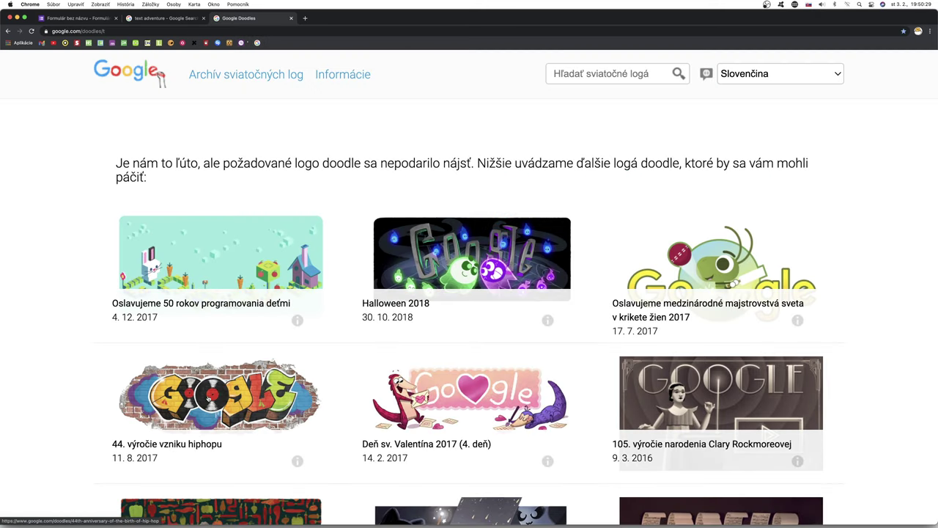
pyautogui.click(208, 395)
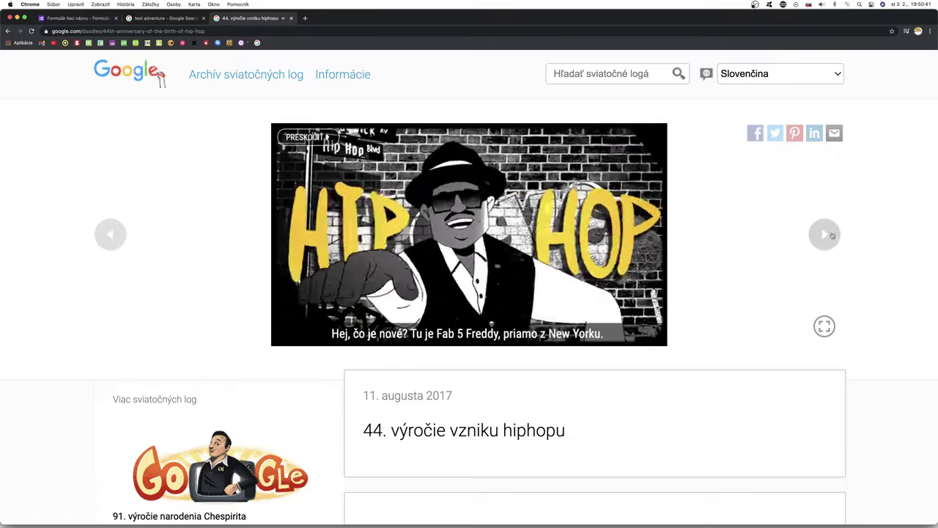
pyautogui.click(826, 235)
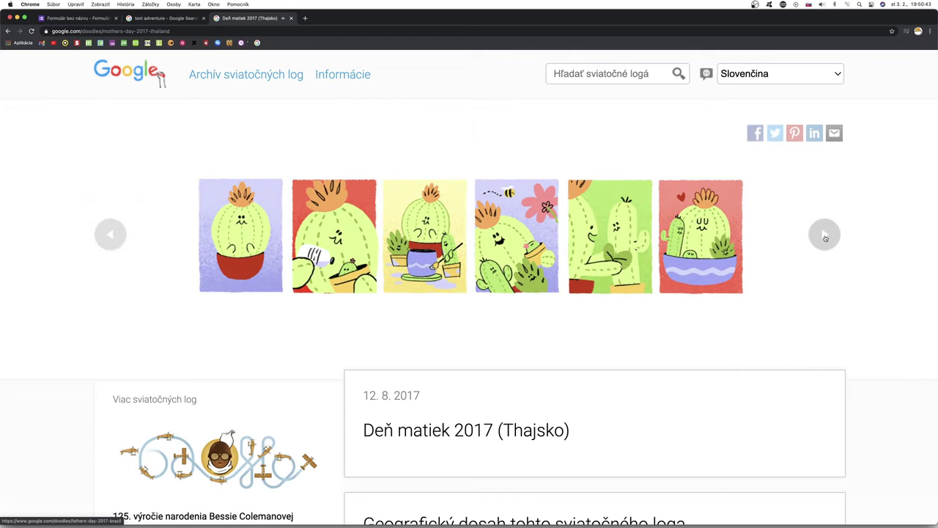
pyautogui.click(825, 236)
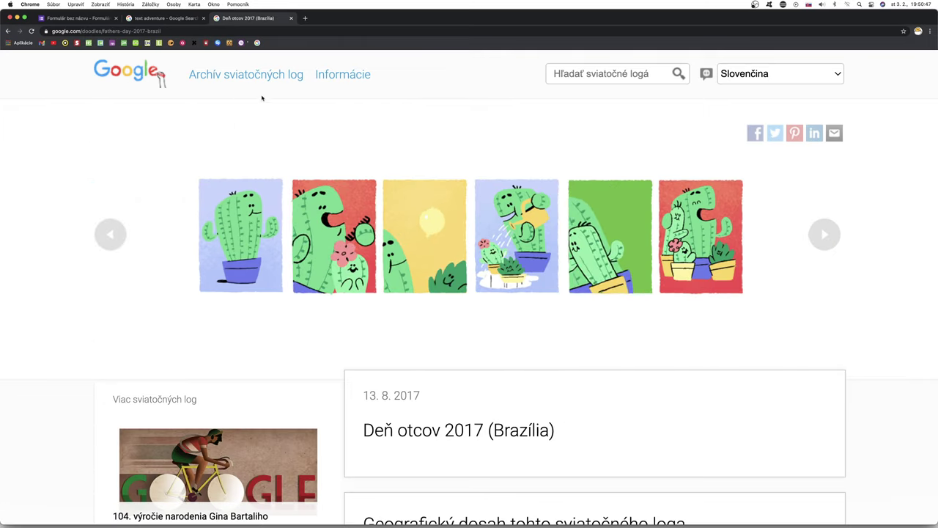
# Step: Search the doodles for "deň učiteľov" and open the "Deň učiteľov 2019 (Dominikánska republika)" doodle
pyautogui.click(587, 74)
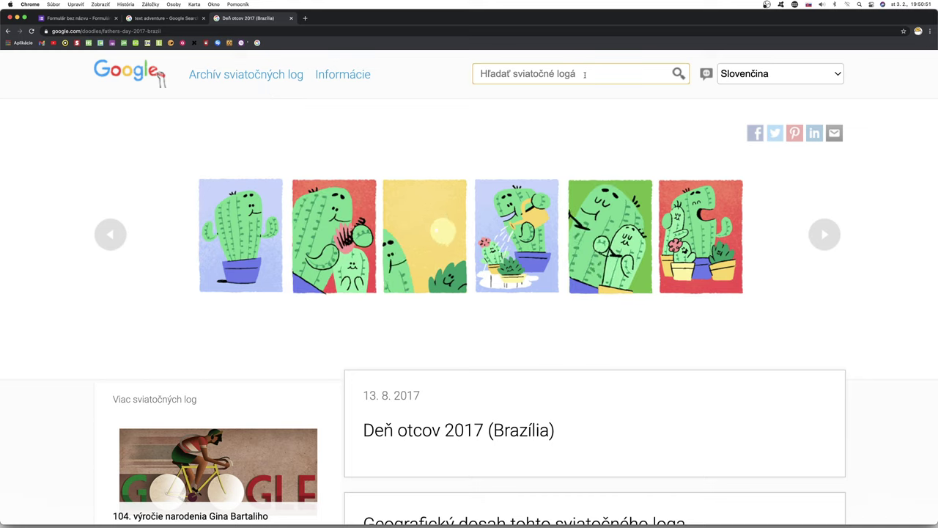
pyautogui.write('d')
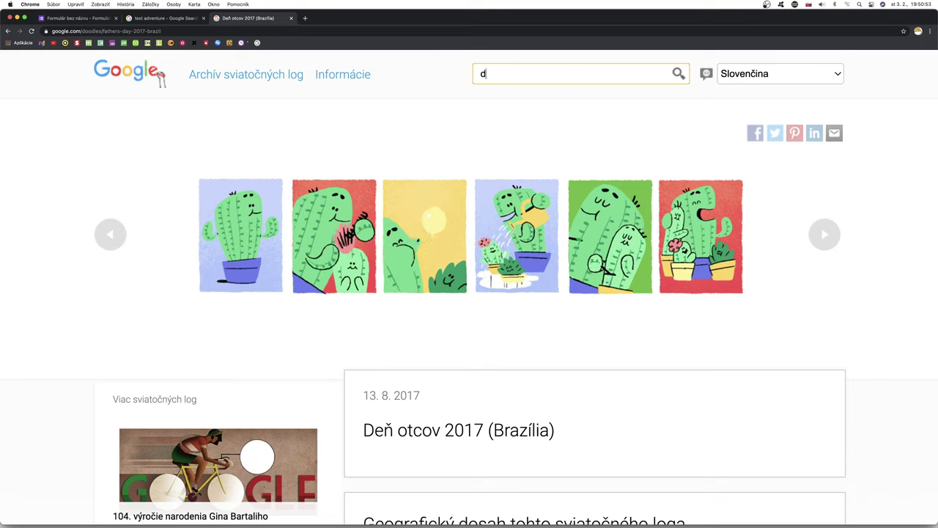
pyautogui.write('eň ')
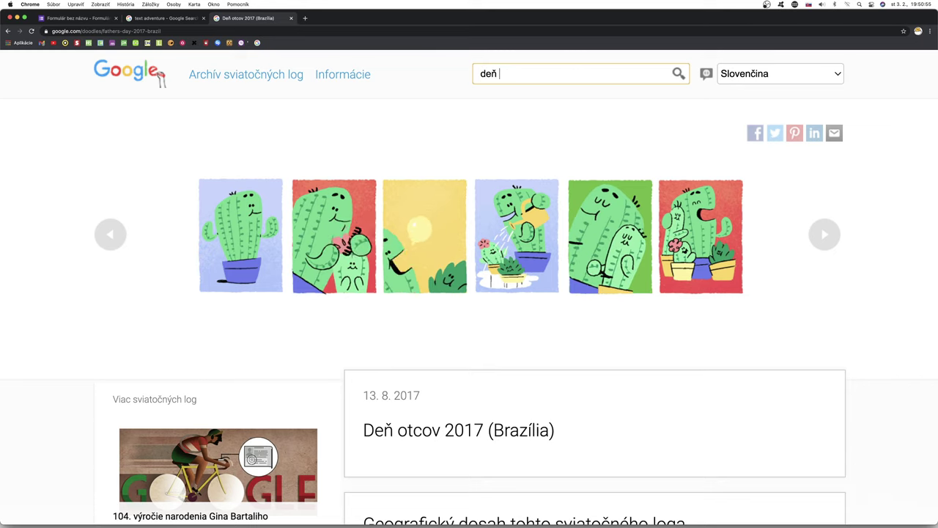
pyautogui.write('učiteľ')
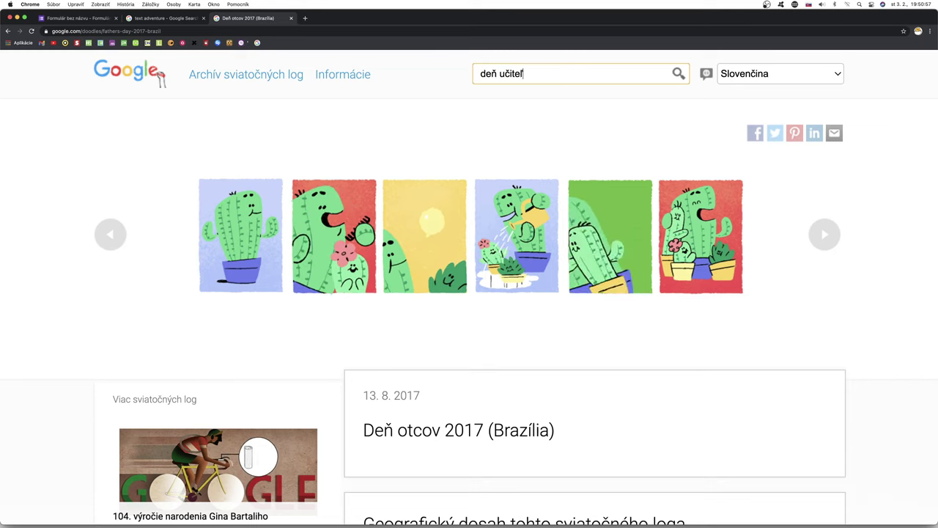
pyautogui.write('ov')
pyautogui.press('Return')
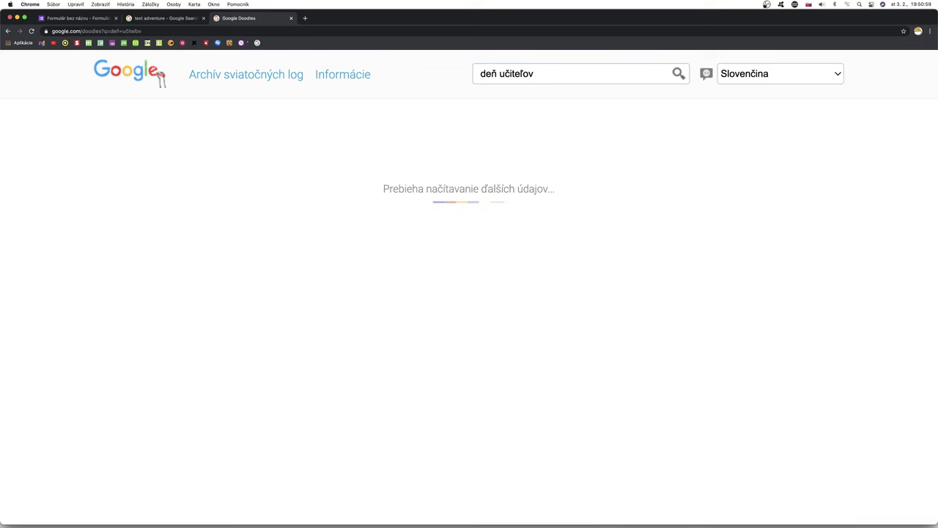
pyautogui.scroll(-3, 590, 276)
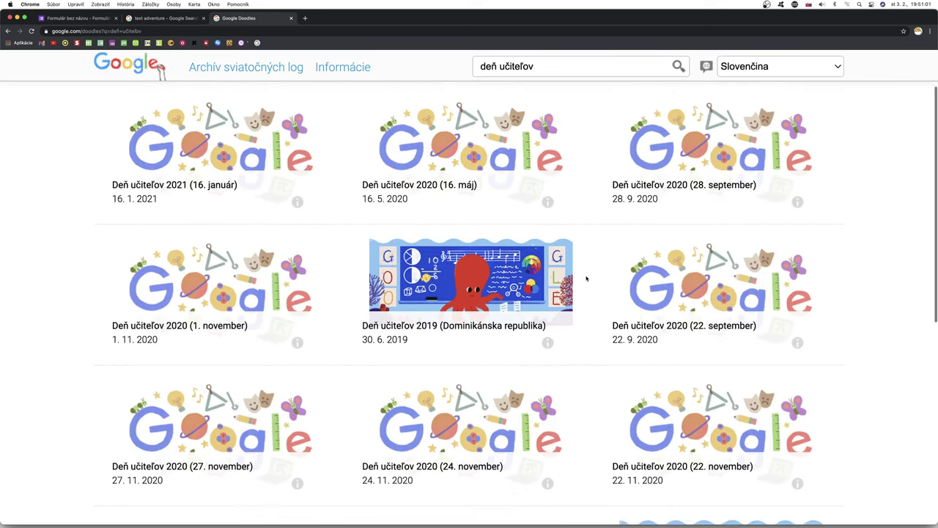
pyautogui.scroll(-1, 587, 278)
pyautogui.click(465, 250)
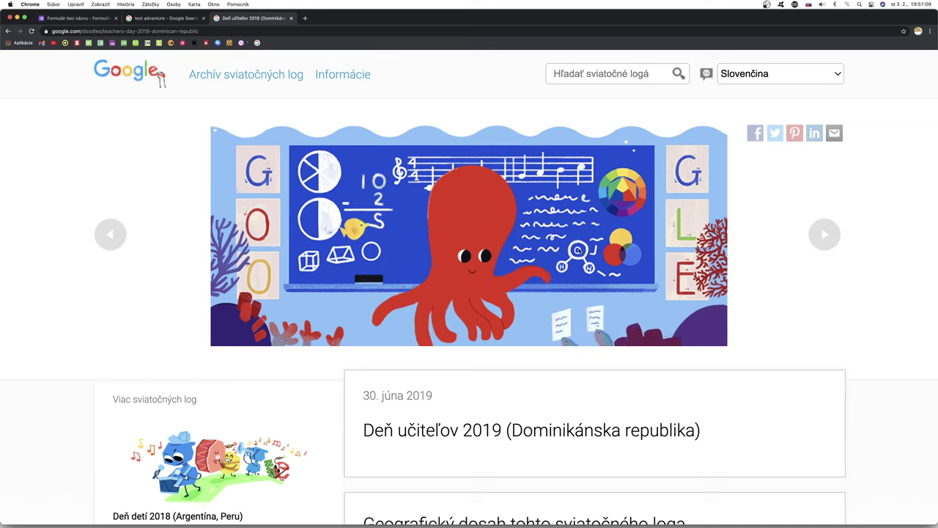
# Step: Save the octopus doodle as a GIF image named "google" in the Stiahnuté folder
pyautogui.rightClick(550, 229)
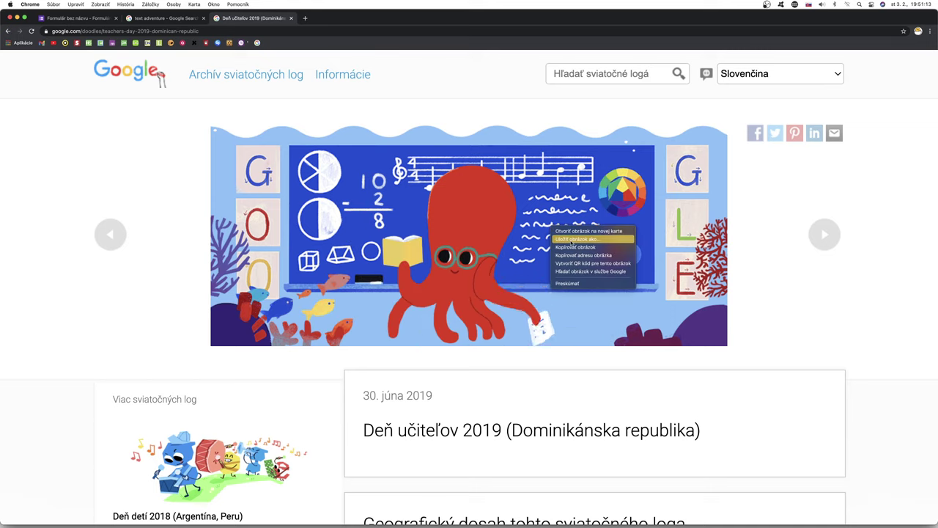
pyautogui.click(570, 239)
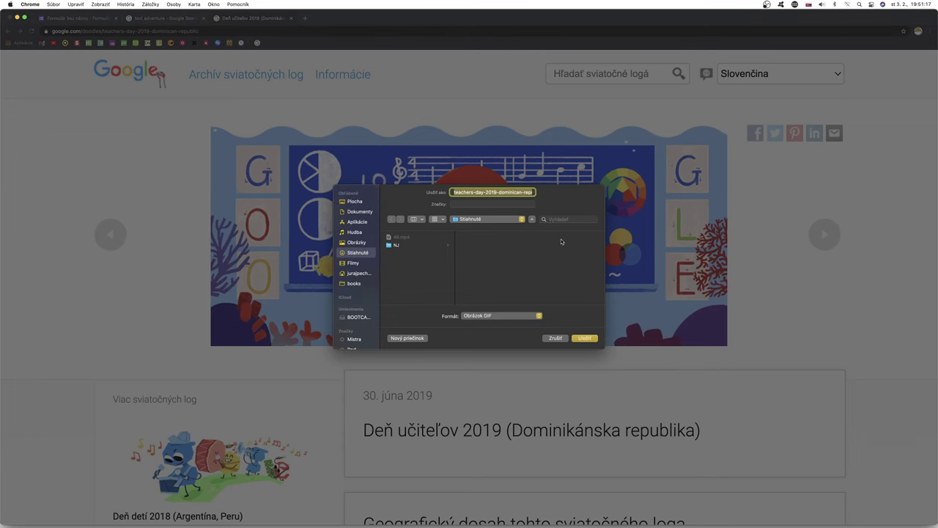
pyautogui.write('googl')
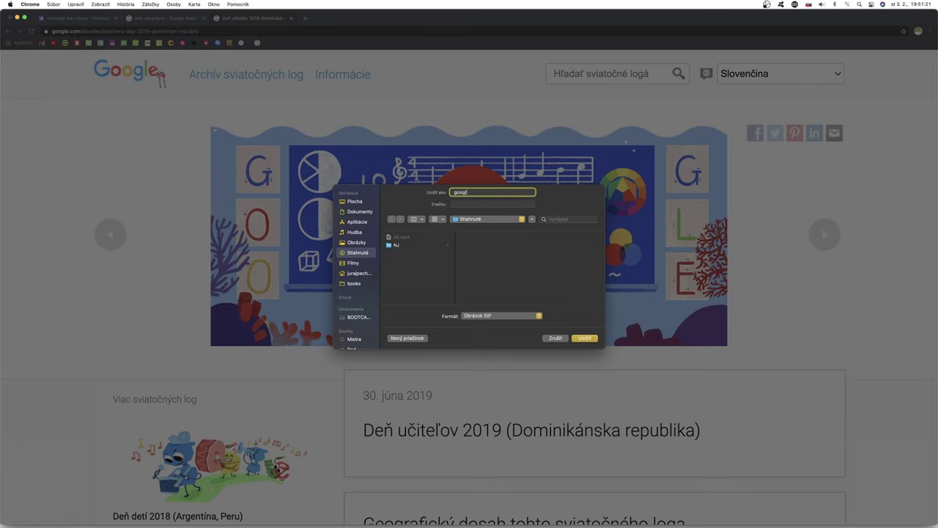
pyautogui.write('e')
pyautogui.click(590, 341)
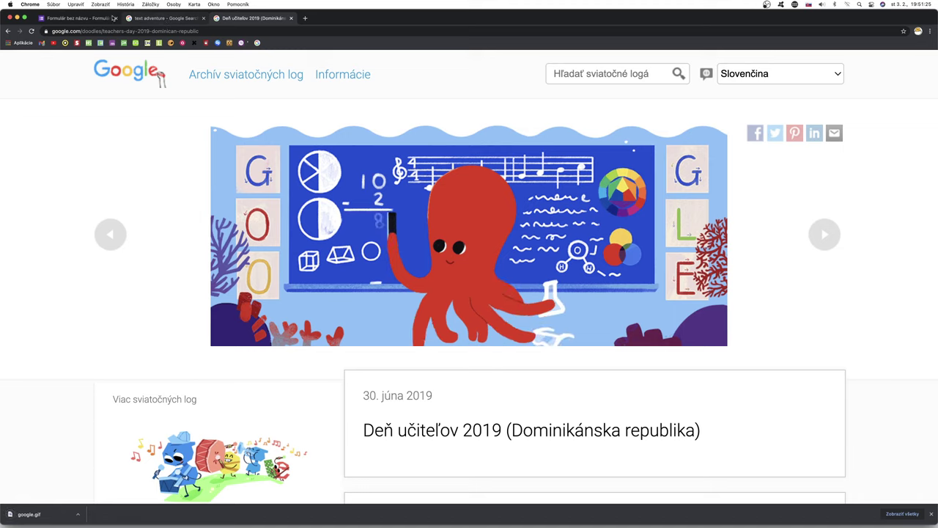
# Step: Return to the form and upload google.gif as its header image, keeping the suggested crop, and close the theme options
pyautogui.click(88, 18)
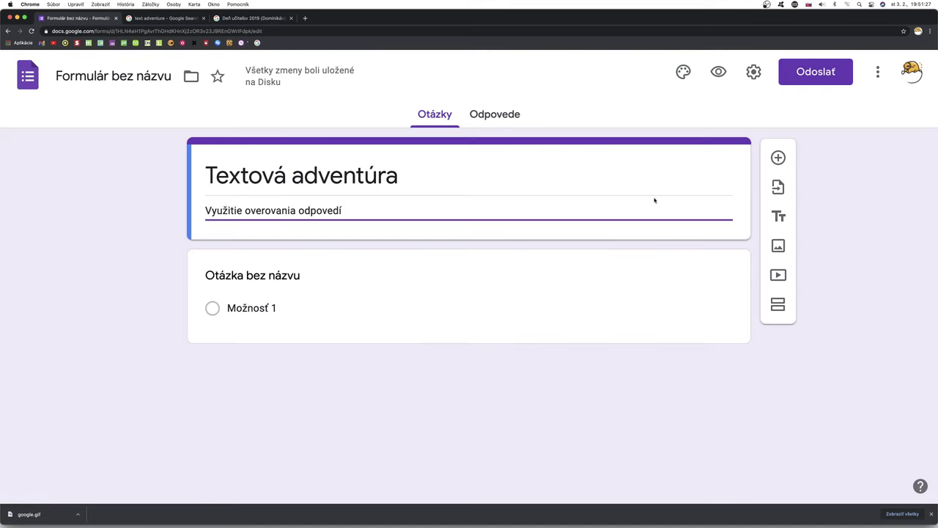
pyautogui.click(684, 73)
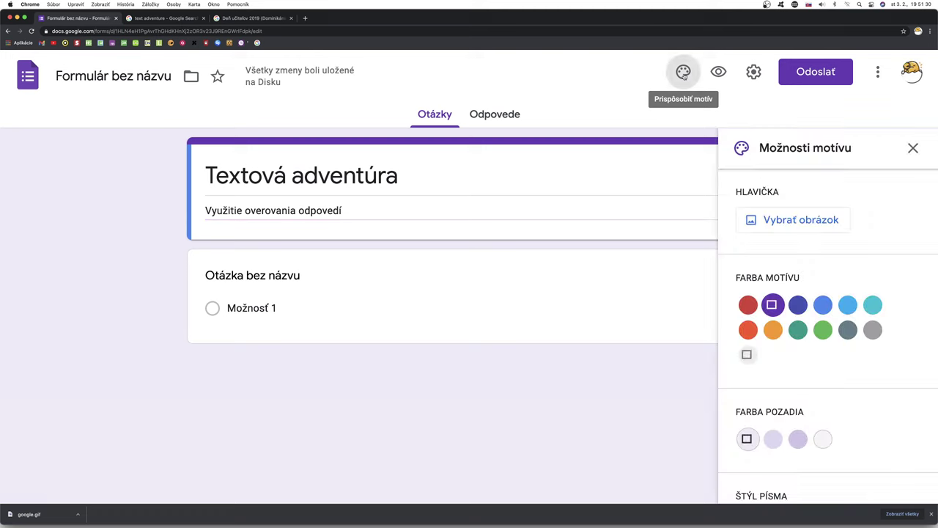
pyautogui.click(803, 222)
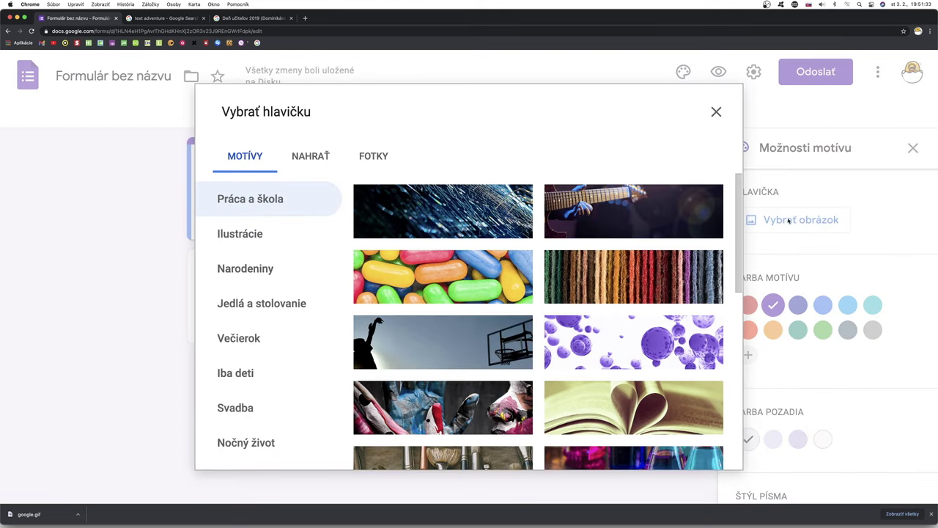
pyautogui.click(317, 162)
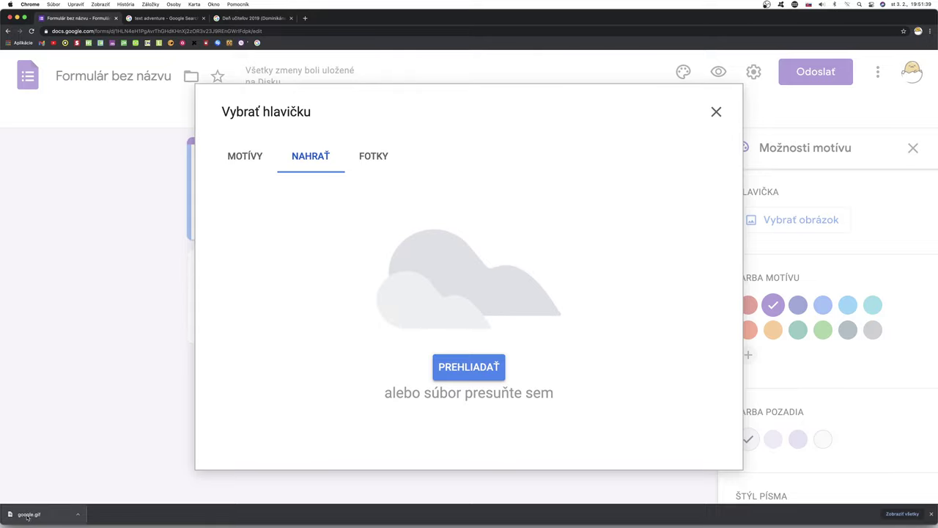
pyautogui.moveTo(54, 503); pyautogui.dragTo(464, 302)
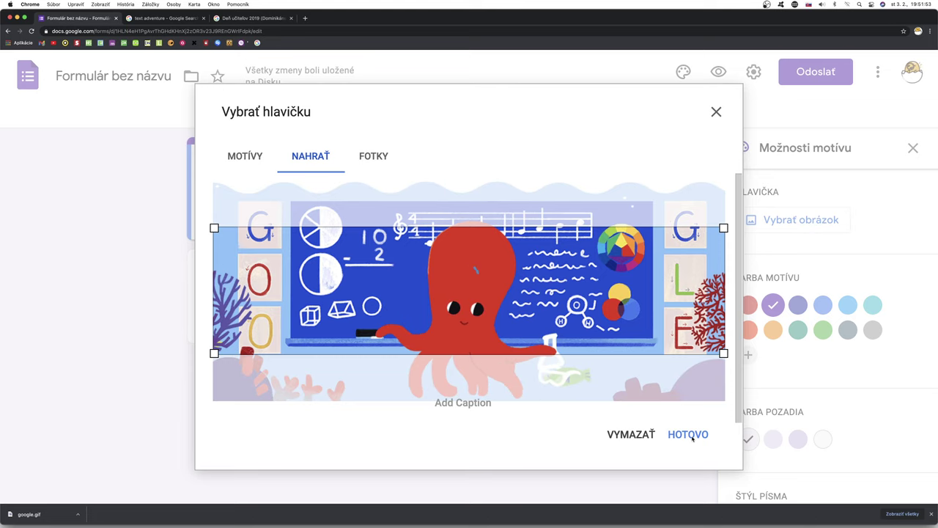
pyautogui.click(688, 435)
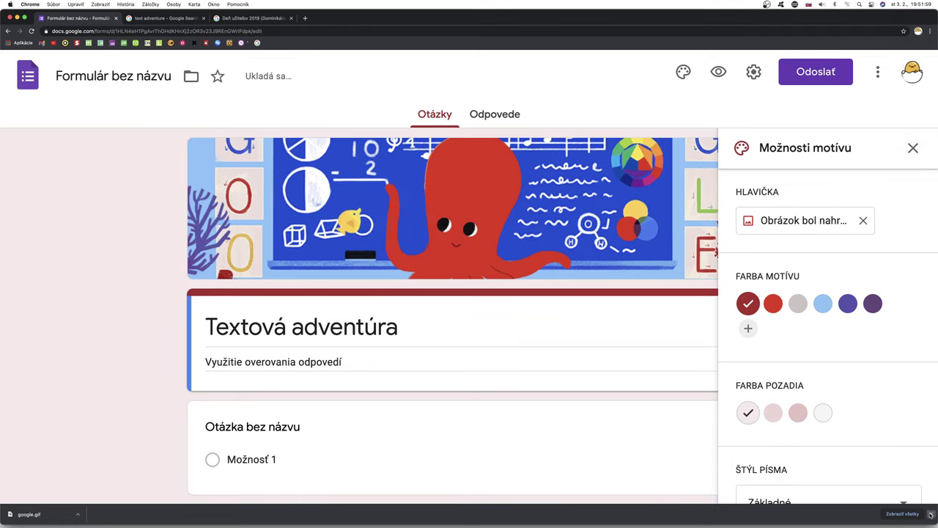
pyautogui.click(930, 514)
pyautogui.click(912, 148)
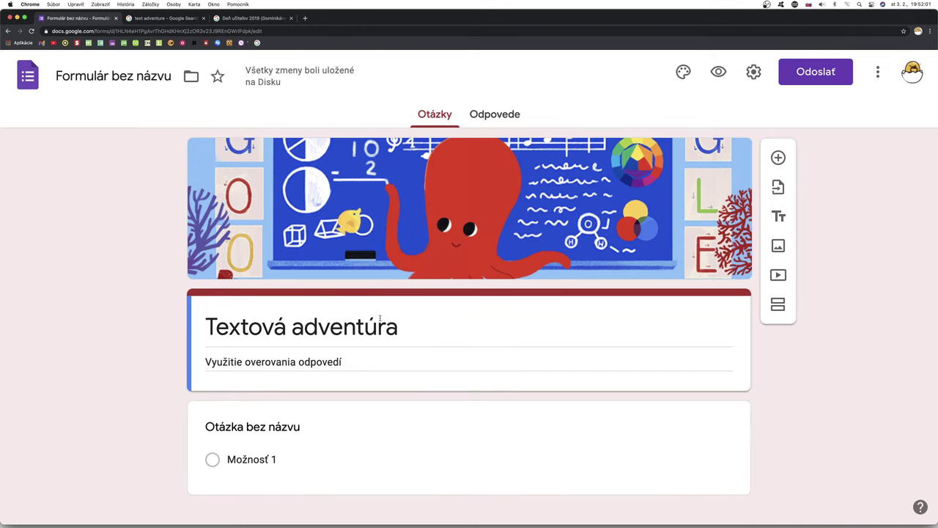
# Step: Title the untitled multiple-choice question "Chceš hrať?" and give it the answer options "áno" and "nie"
pyautogui.scroll(-1, 440, 318)
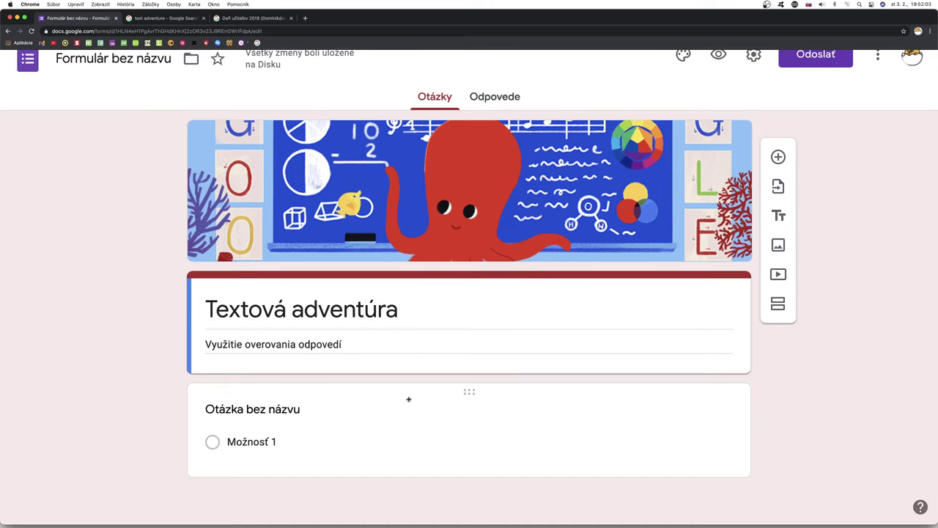
pyautogui.click(311, 417)
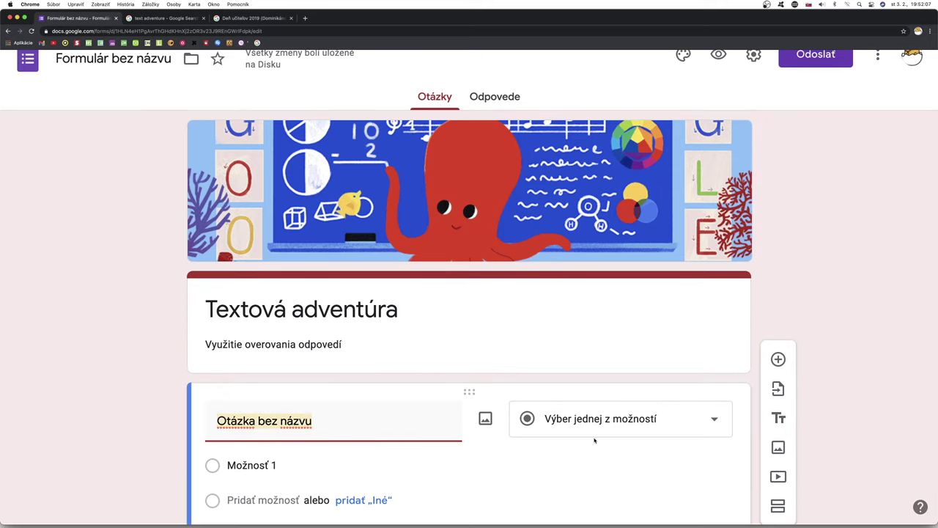
pyautogui.scroll(-3, 594, 440)
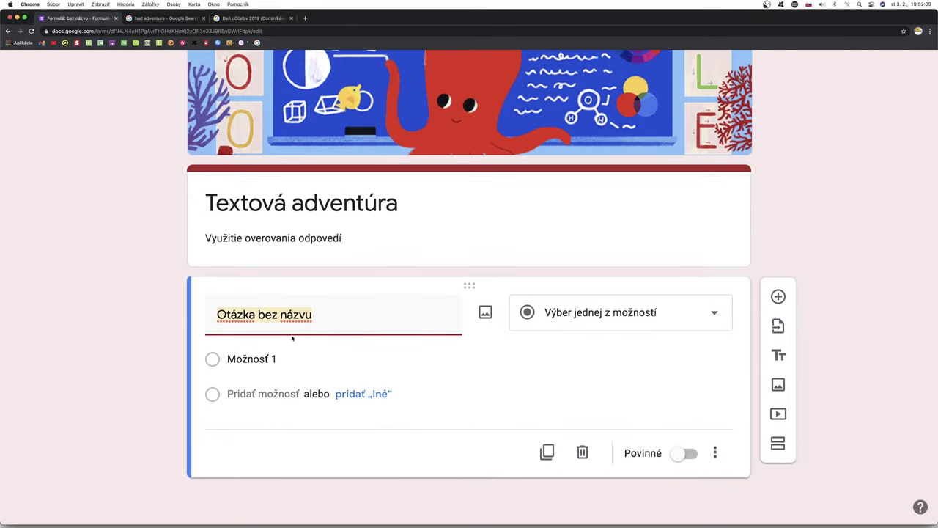
pyautogui.write('Chceš')
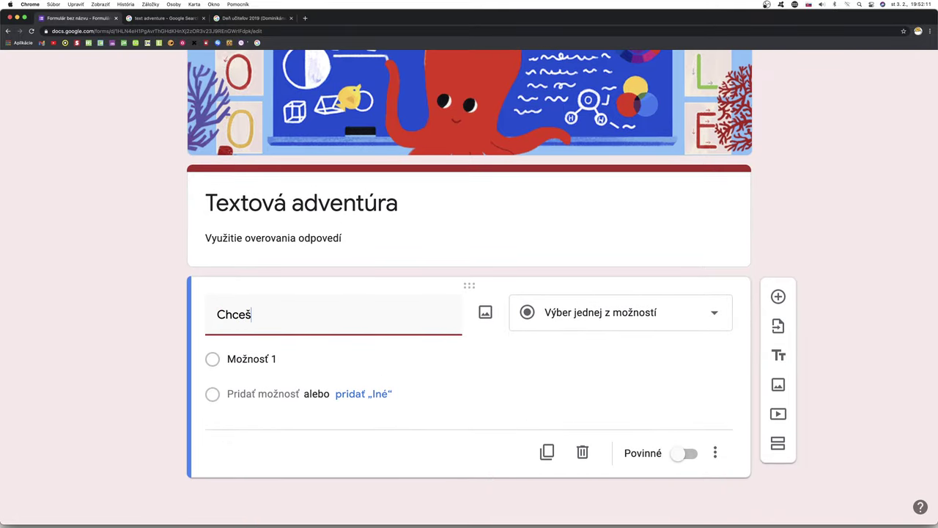
pyautogui.write(' hrať')
pyautogui.click(251, 359)
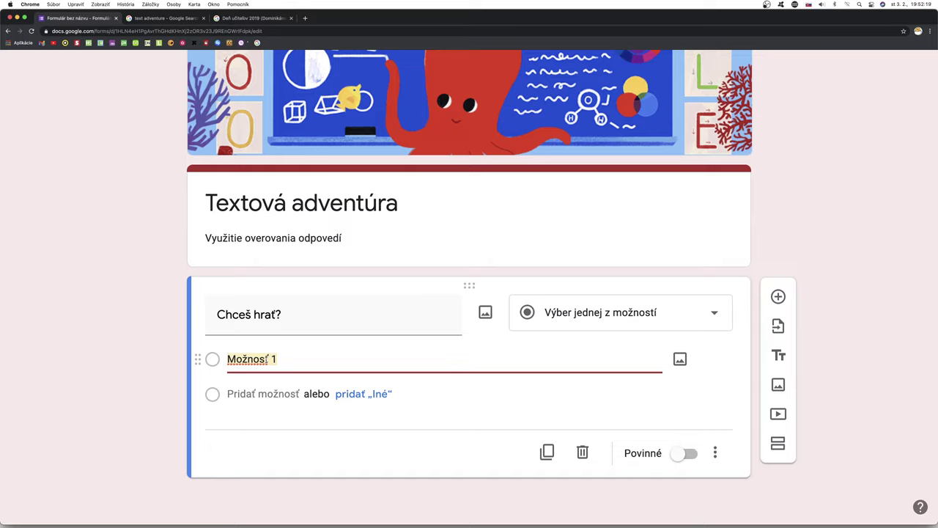
pyautogui.write('áno')
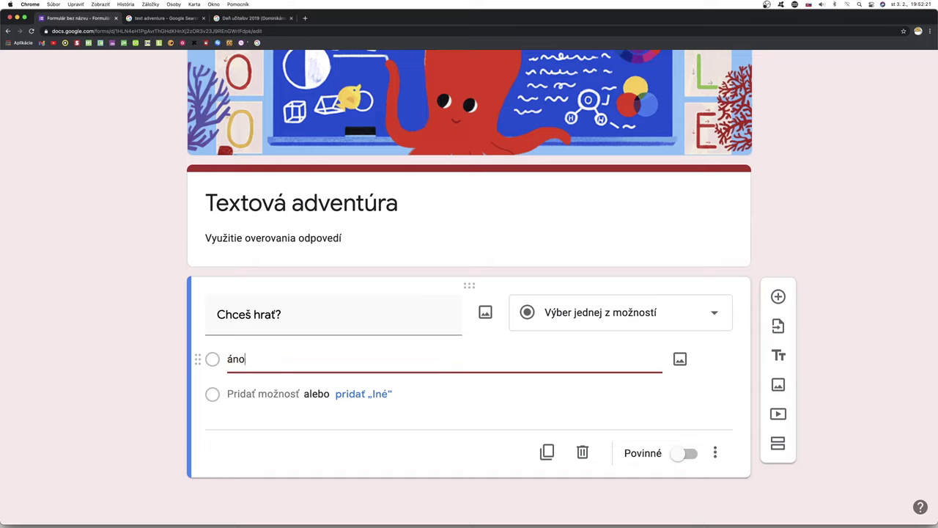
pyautogui.click(241, 411)
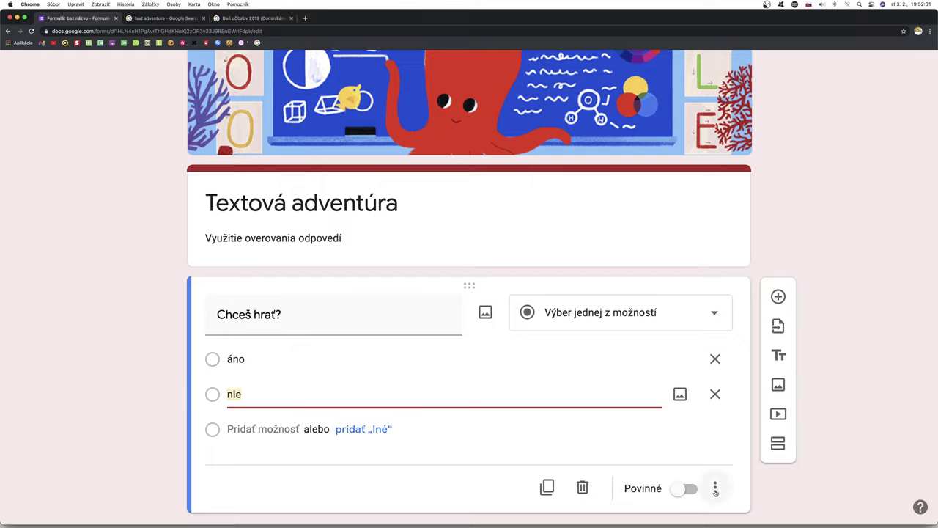
# Step: View the additional options of the "Chceš hrať?" question and append "+ prechod do sekcií" to the form description
pyautogui.click(715, 489)
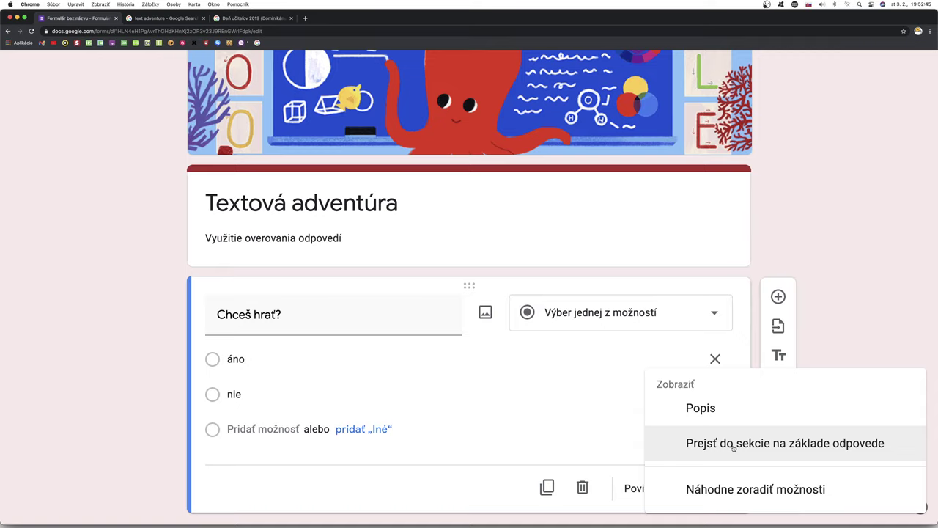
pyautogui.press('Escape')
pyautogui.click(346, 239)
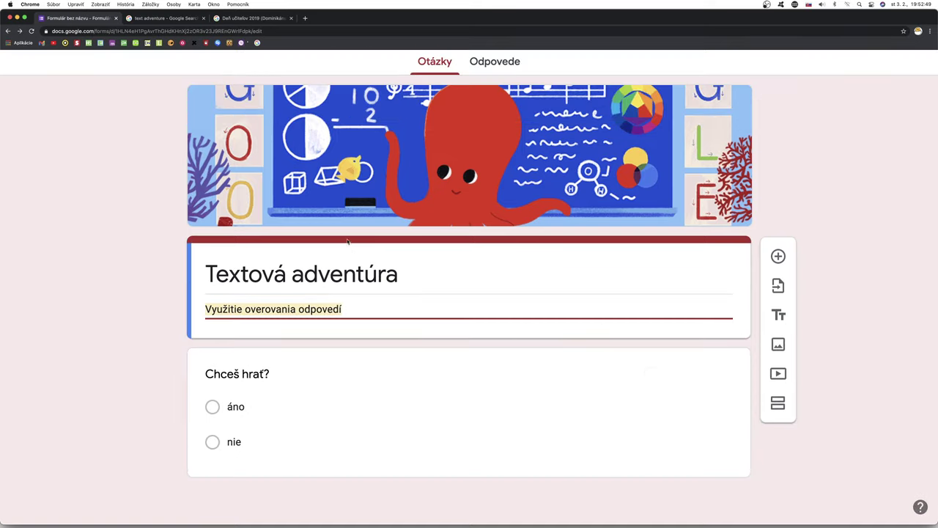
pyautogui.click(347, 309)
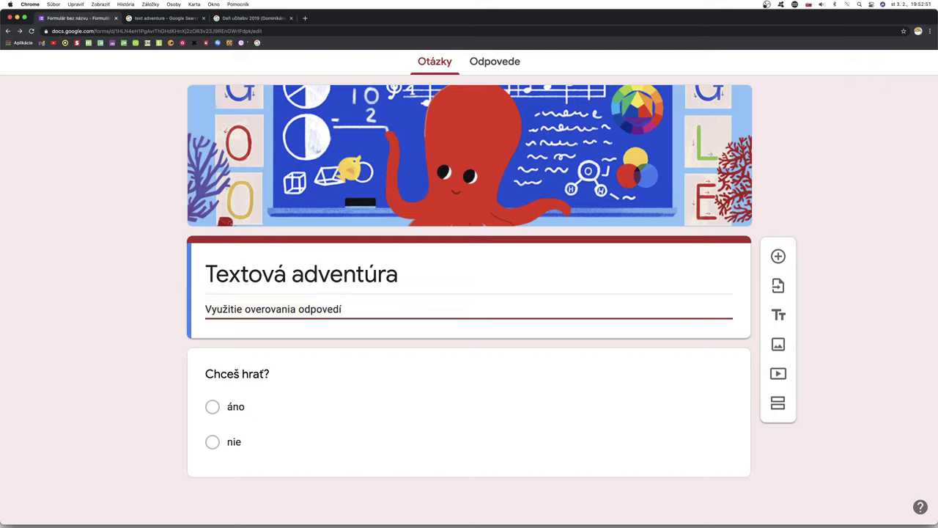
pyautogui.write('+ prechod do sekcií')
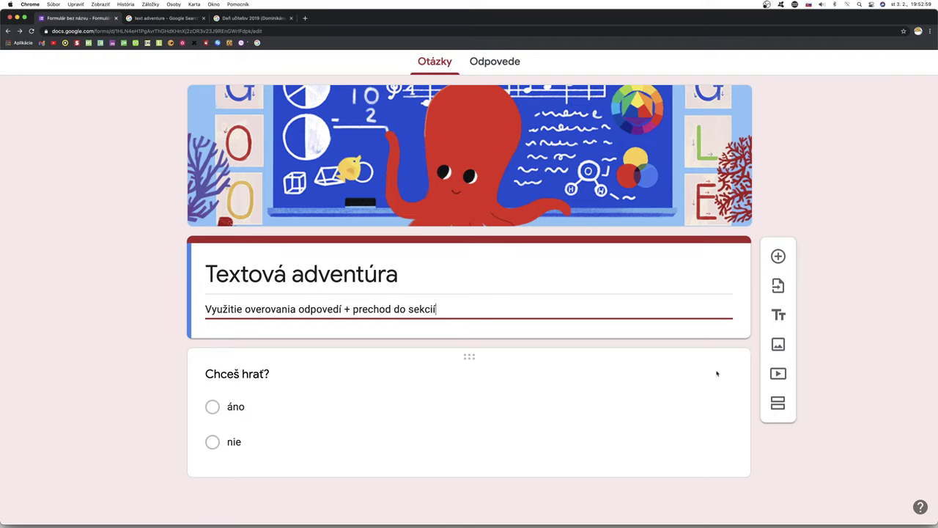
pyautogui.click(592, 428)
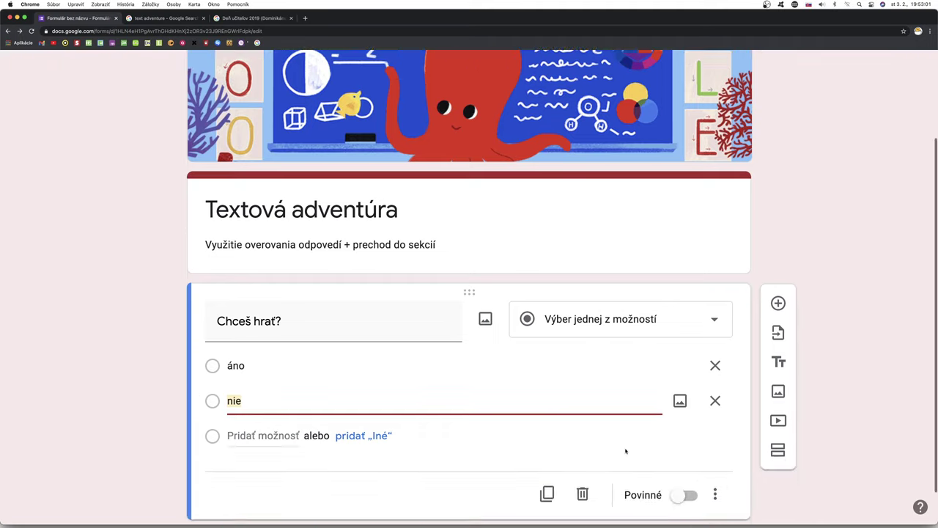
pyautogui.click(716, 452)
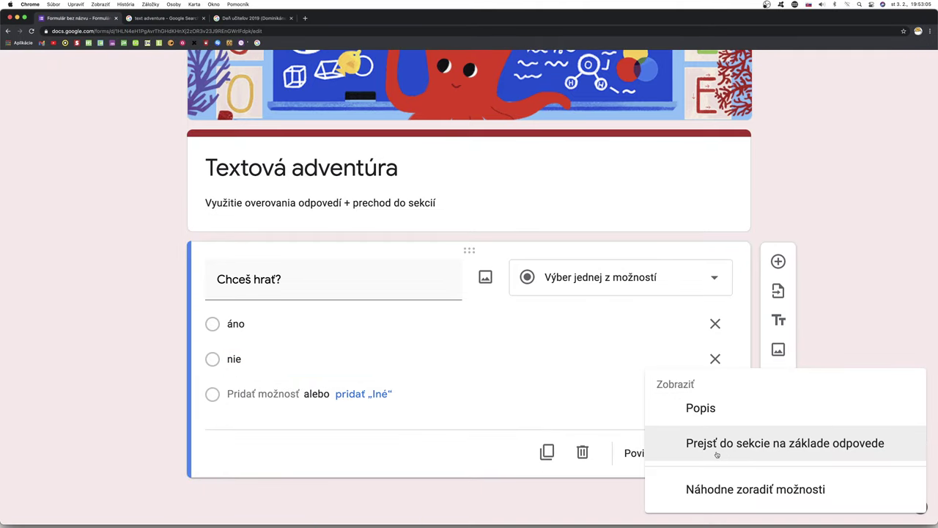
pyautogui.click(574, 391)
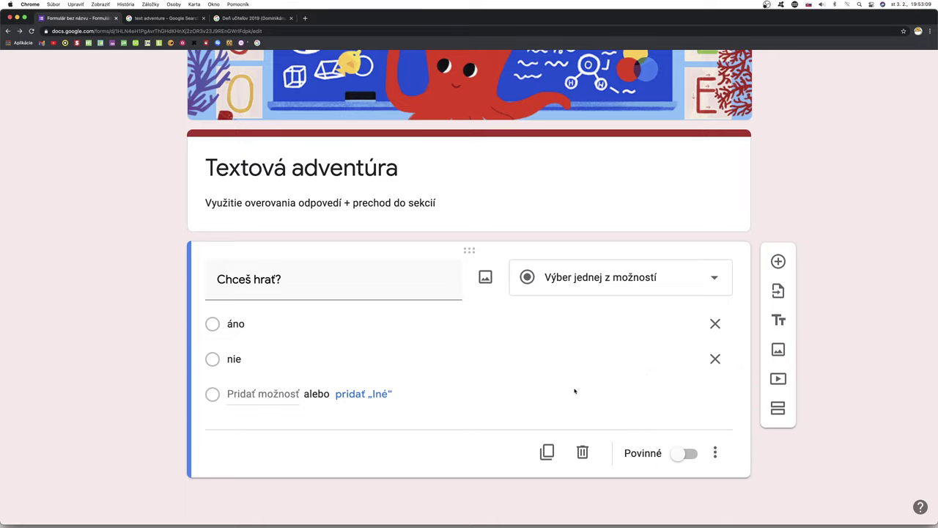
# Step: Add a new section after the "Chceš hrať?" question and title it "Vitaj hre!"
pyautogui.click(778, 410)
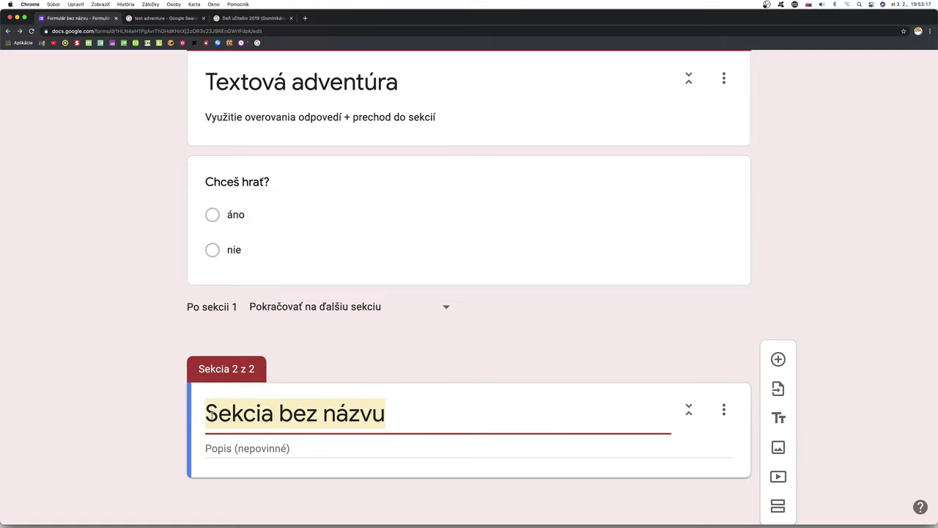
pyautogui.write('Vit')
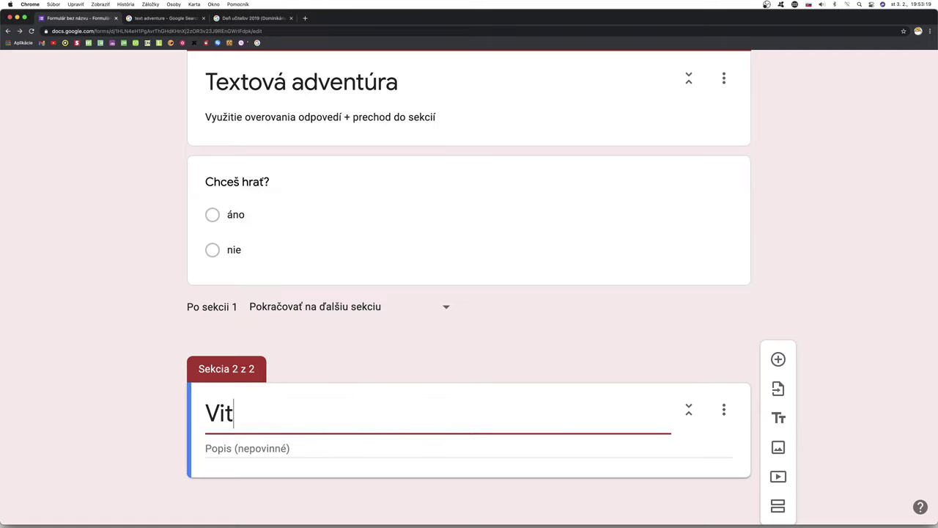
pyautogui.write('aj hre')
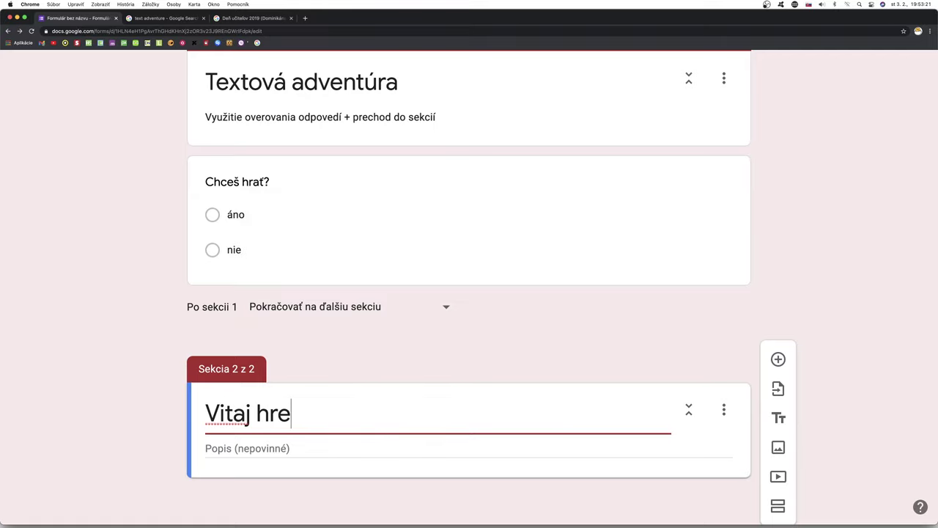
pyautogui.write('!')
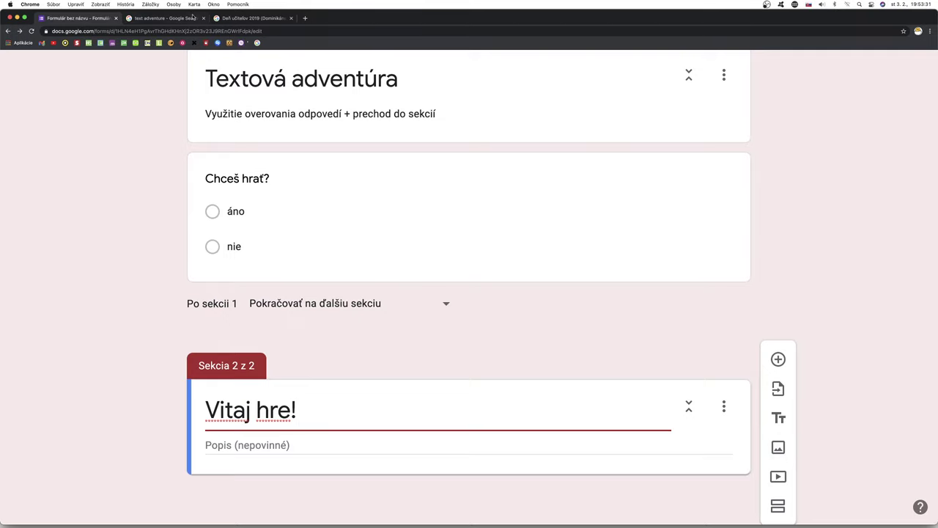
# Step: Switch to the Google Doodles page and search the doodles for "hra"
pyautogui.click(169, 19)
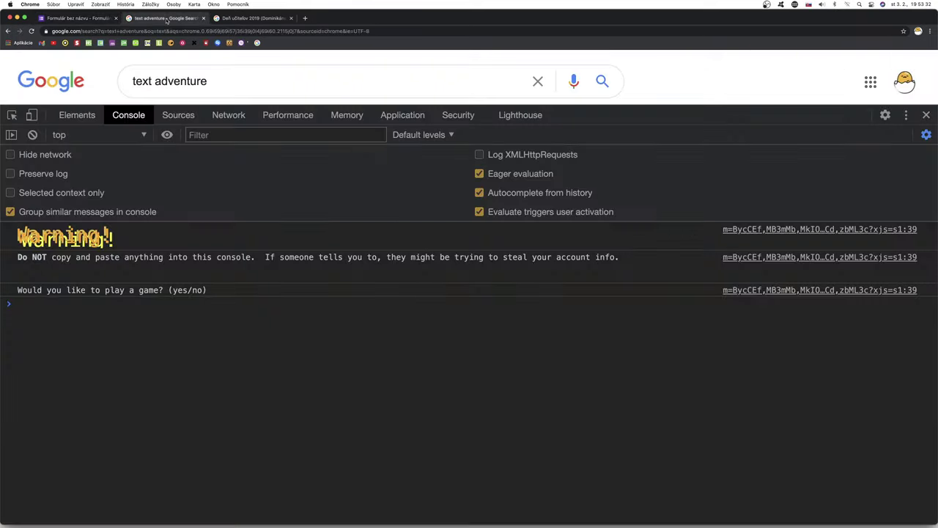
pyautogui.click(240, 19)
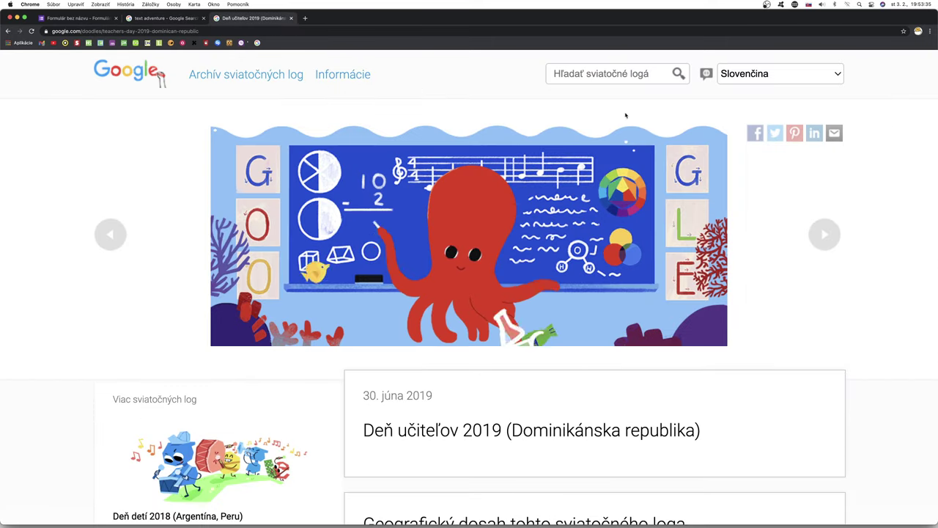
pyautogui.click(595, 74)
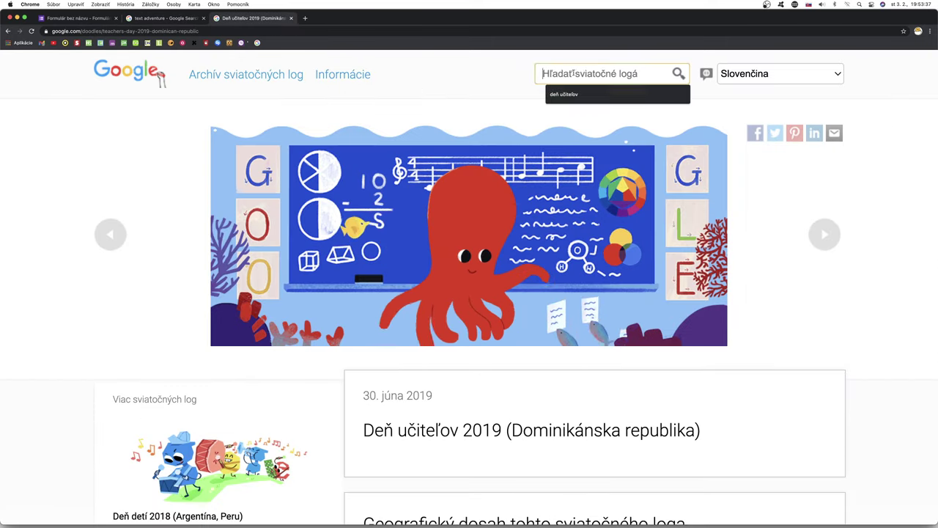
pyautogui.write('hra')
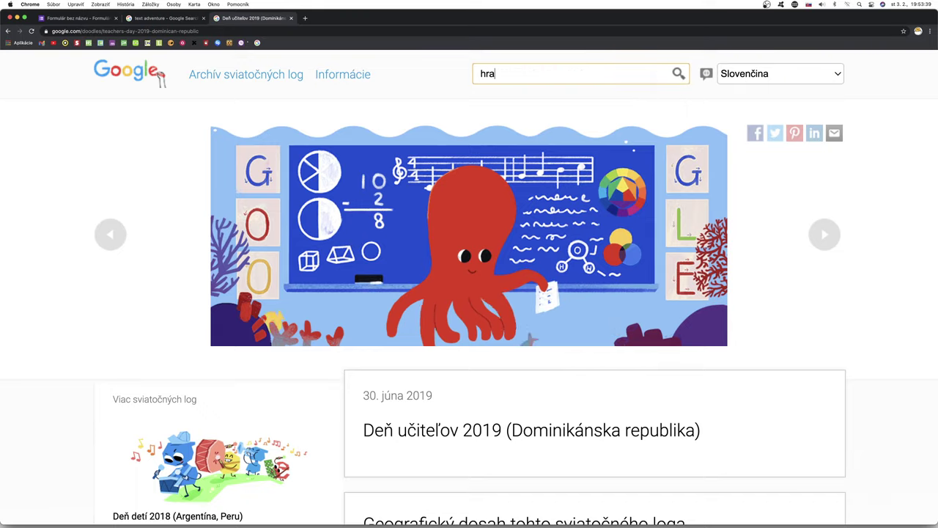
pyautogui.press('Return')
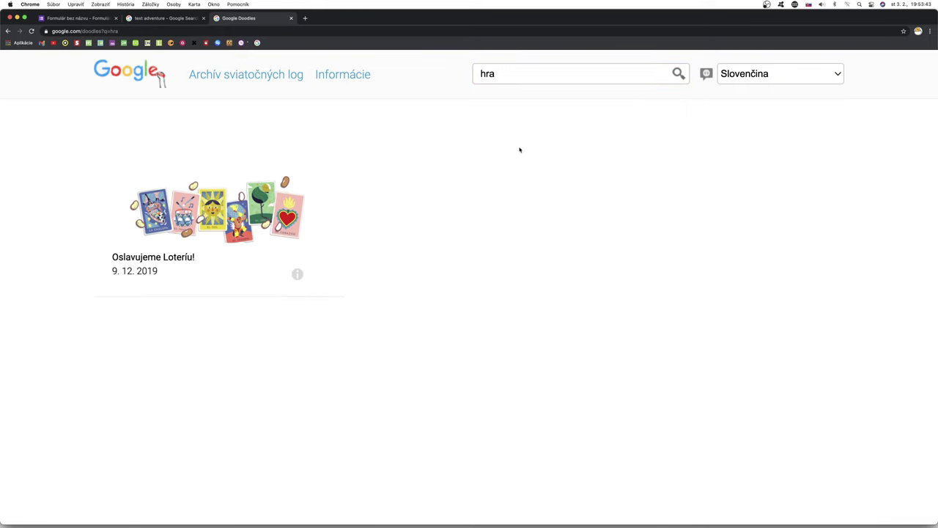
# Step: Set the Doodles site language to English (United States) and search the doodles for "game"
pyautogui.click(799, 73)
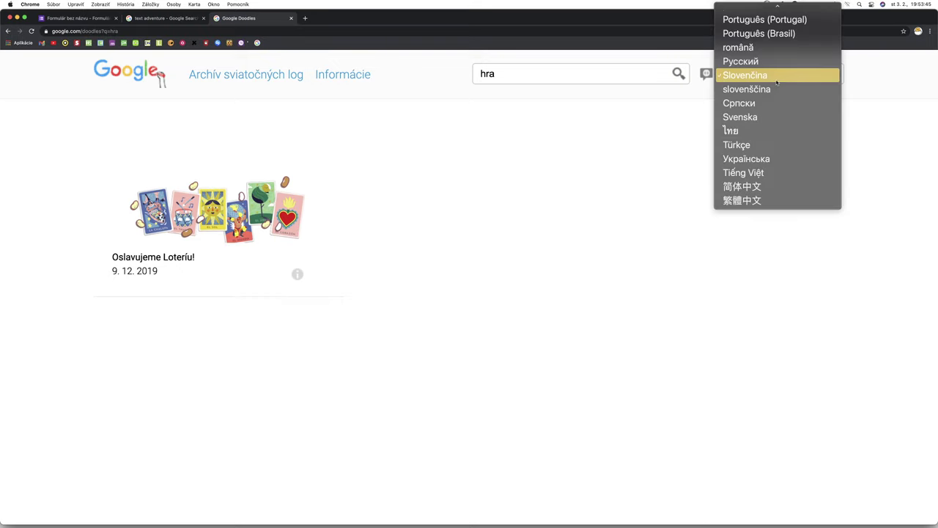
pyautogui.scroll(10, 777, 82)
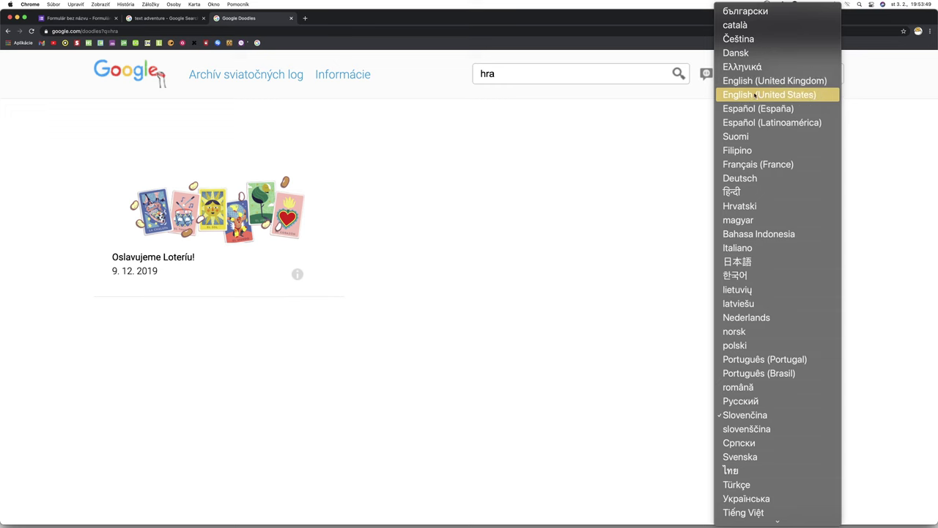
pyautogui.click(760, 94)
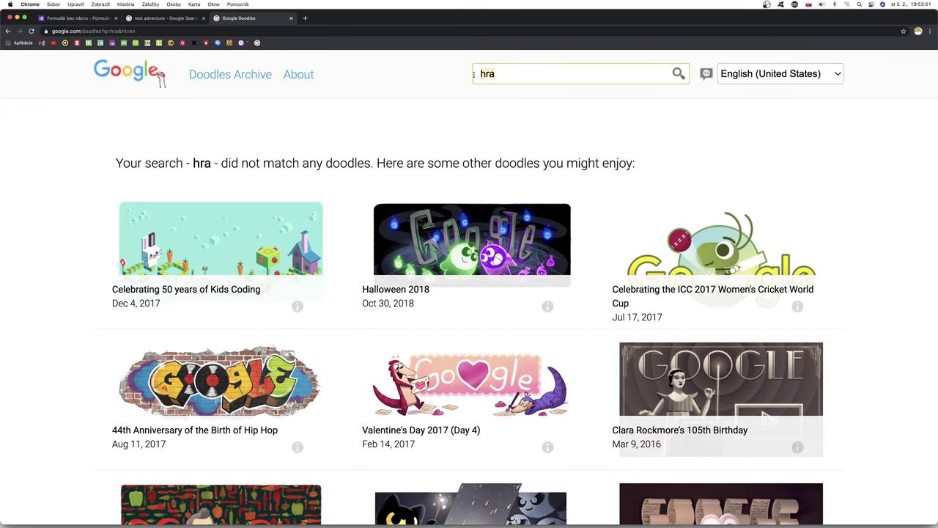
pyautogui.press('super+a')
pyautogui.write('game')
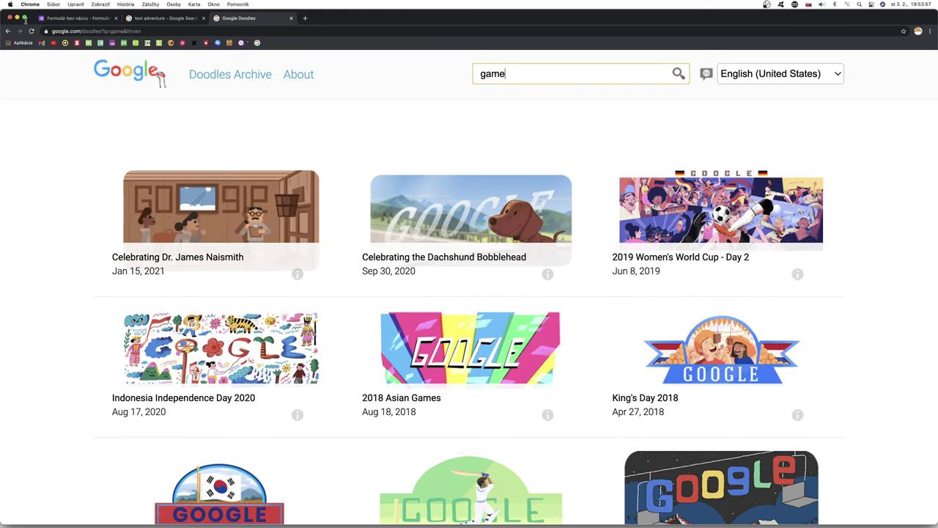
# Step: Open the "2016 Doodle Fruit Games - Day 5" doodle from the search results and copy its image address
pyautogui.press('ctrl+super+f')
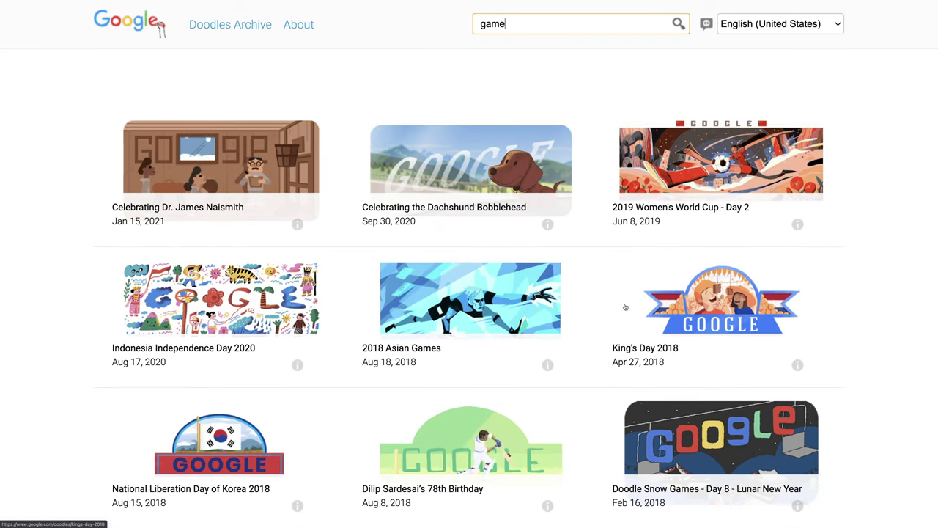
pyautogui.scroll(-3, 628, 307)
pyautogui.scroll(-10, 626, 307)
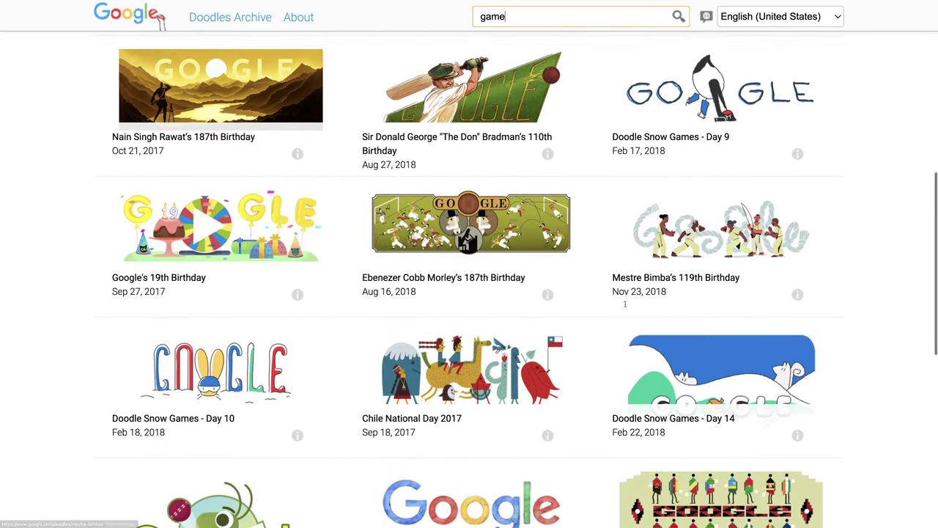
pyautogui.scroll(-6, 626, 306)
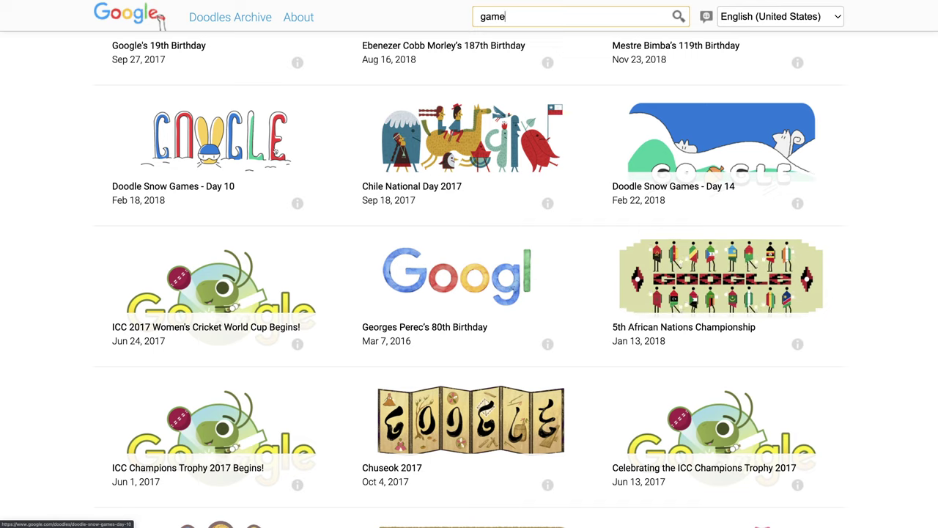
pyautogui.scroll(-1, 545, 253)
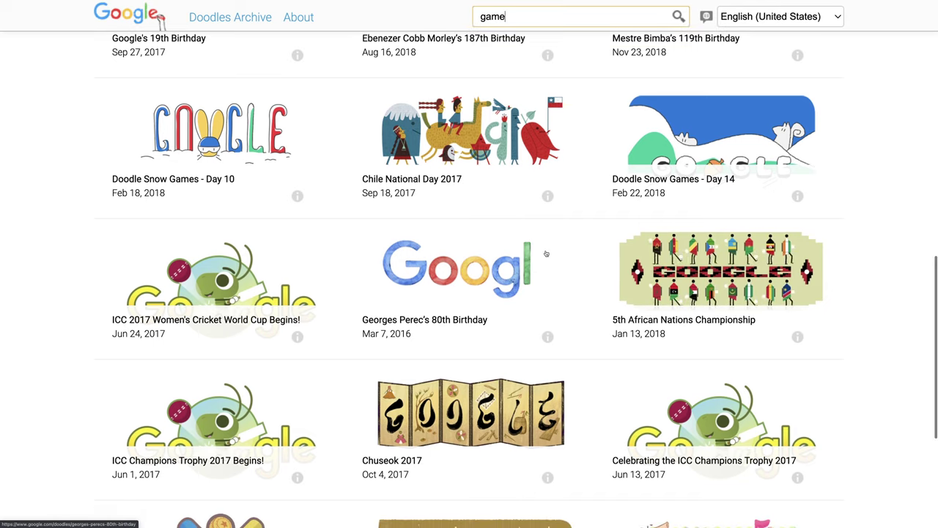
pyautogui.scroll(-6, 545, 253)
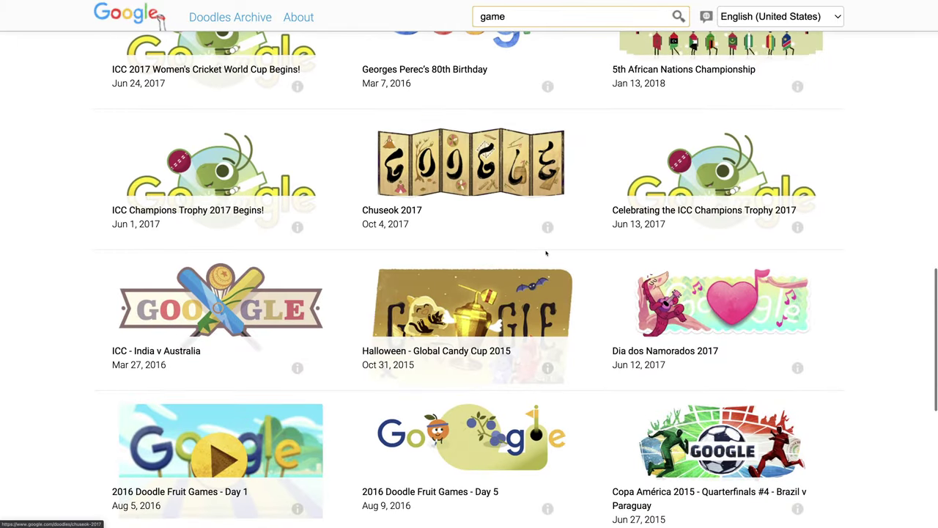
pyautogui.scroll(-3, 545, 253)
pyautogui.scroll(-6, 545, 253)
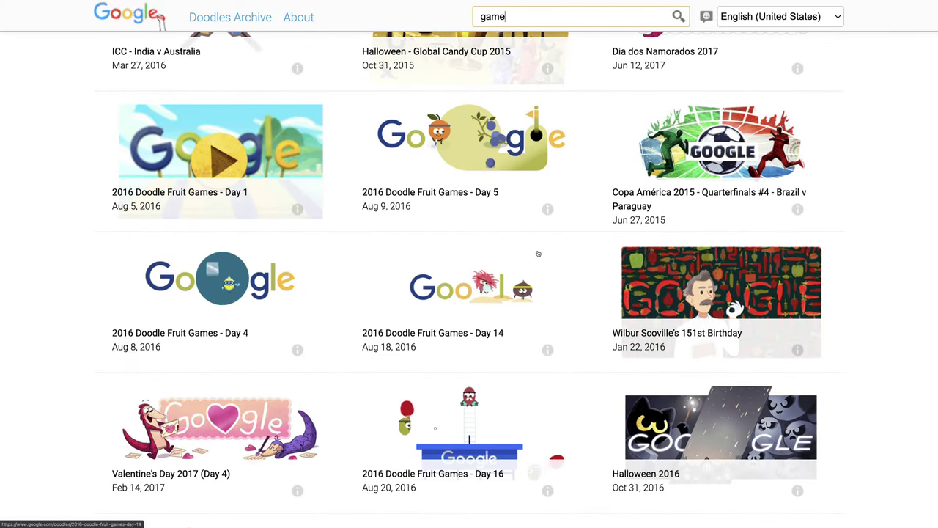
pyautogui.click(470, 154)
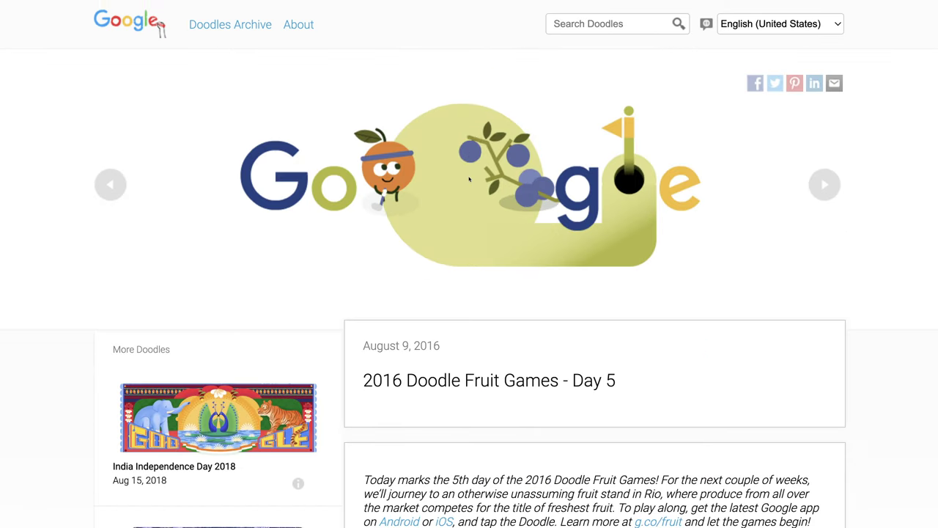
pyautogui.rightClick(458, 197)
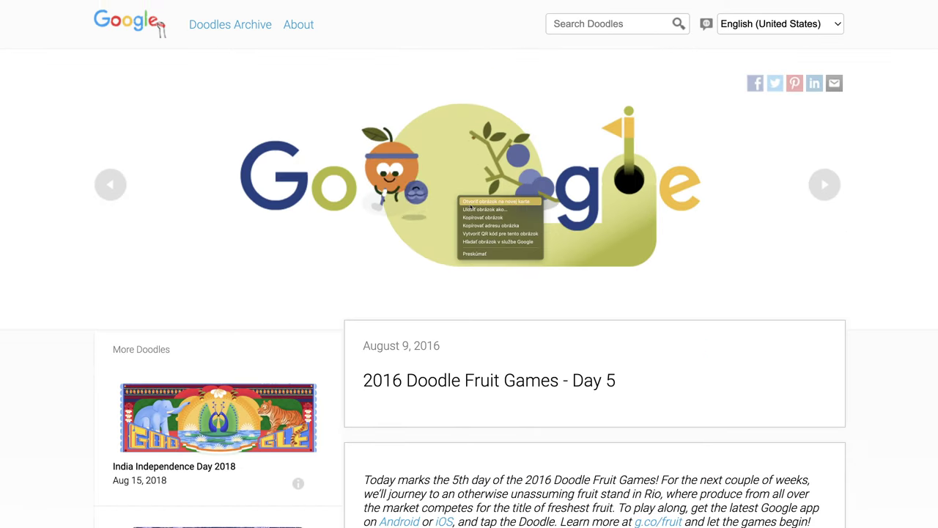
pyautogui.click(493, 227)
# Step: Return to the form and insert the fruit games doodle into the "Vitaj hre!" section using the copied web address
pyautogui.moveTo(97, 11)
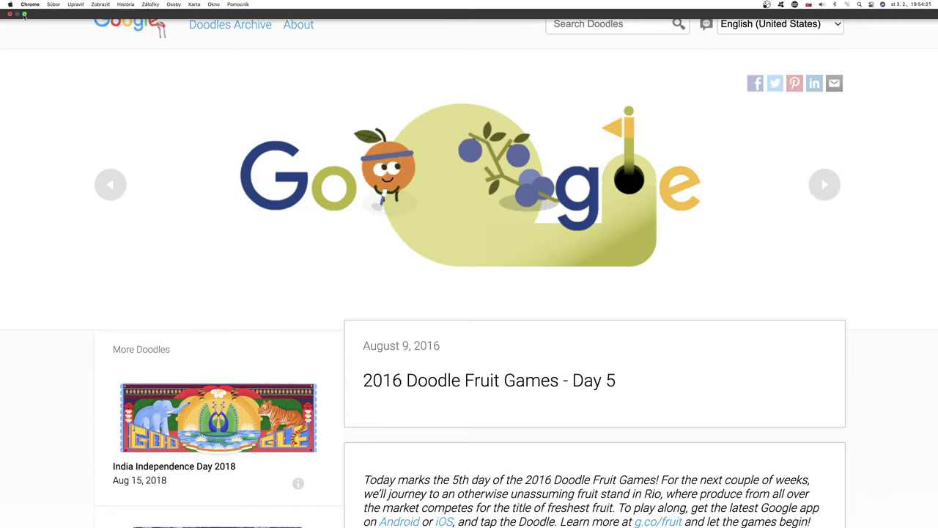
pyautogui.click(83, 19)
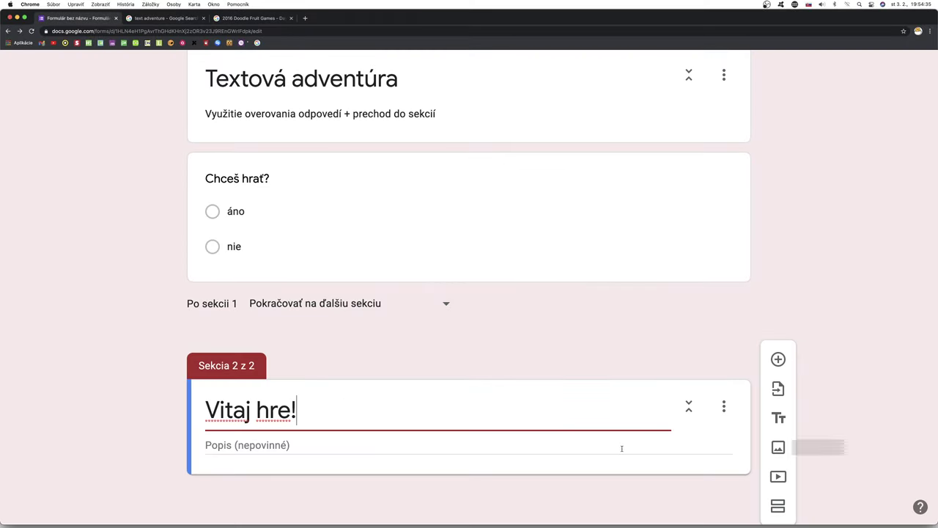
pyautogui.click(779, 447)
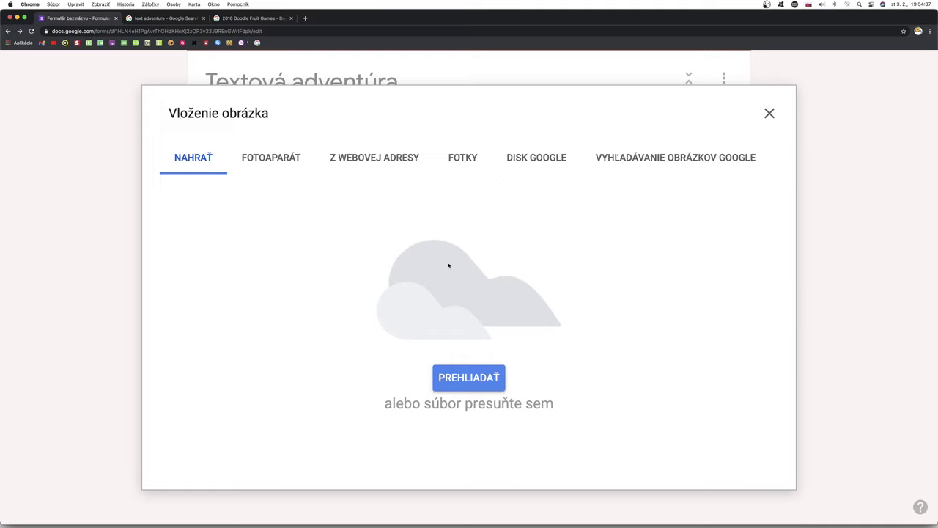
pyautogui.click(374, 157)
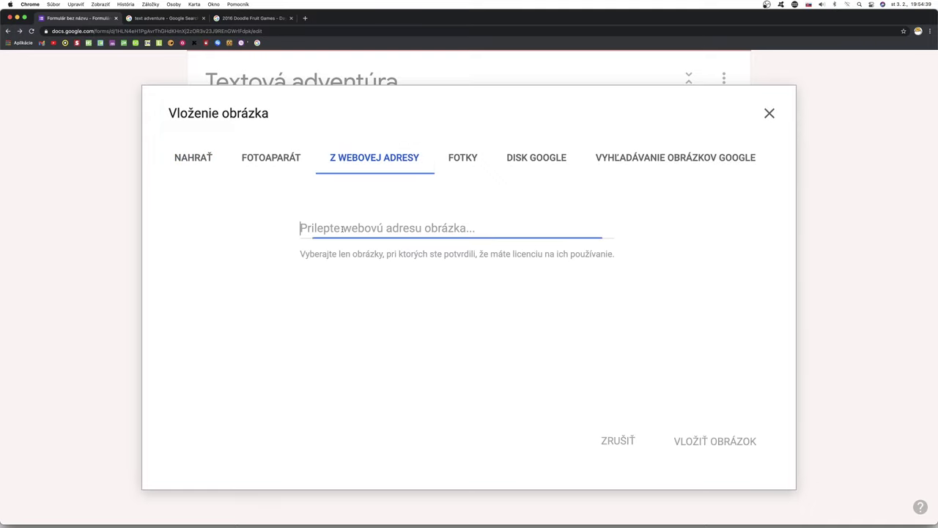
pyautogui.press('super+v')
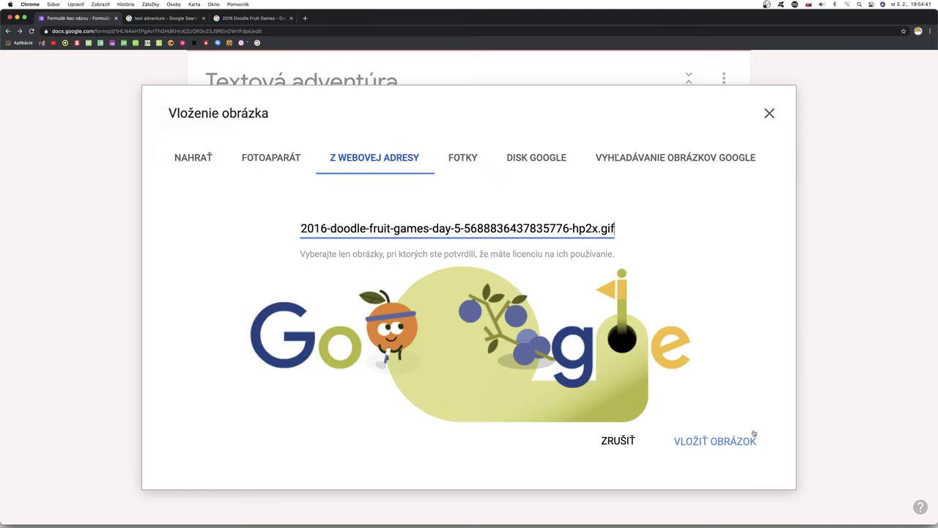
pyautogui.click(711, 441)
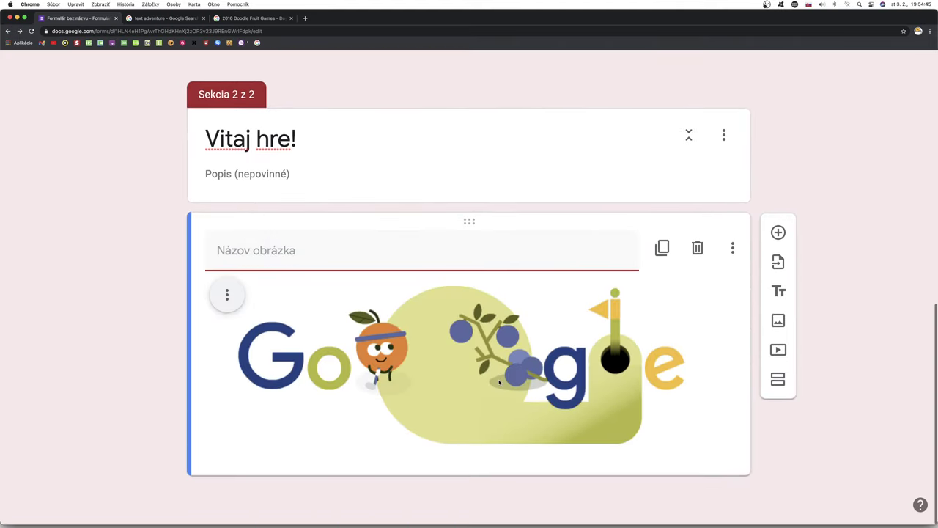
# Step: Enable going to a section based on the answer for the "Chceš hrať?" question
pyautogui.scroll(3, 499, 381)
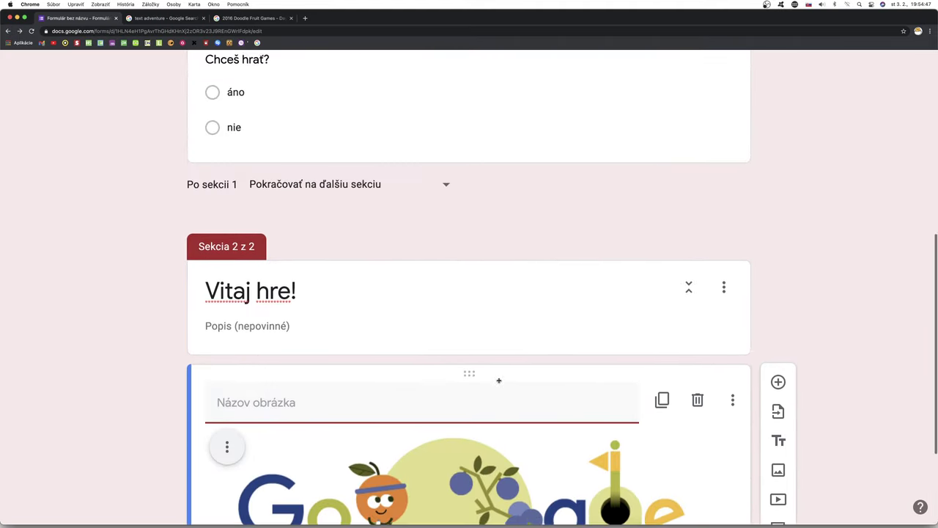
pyautogui.scroll(3, 383, 236)
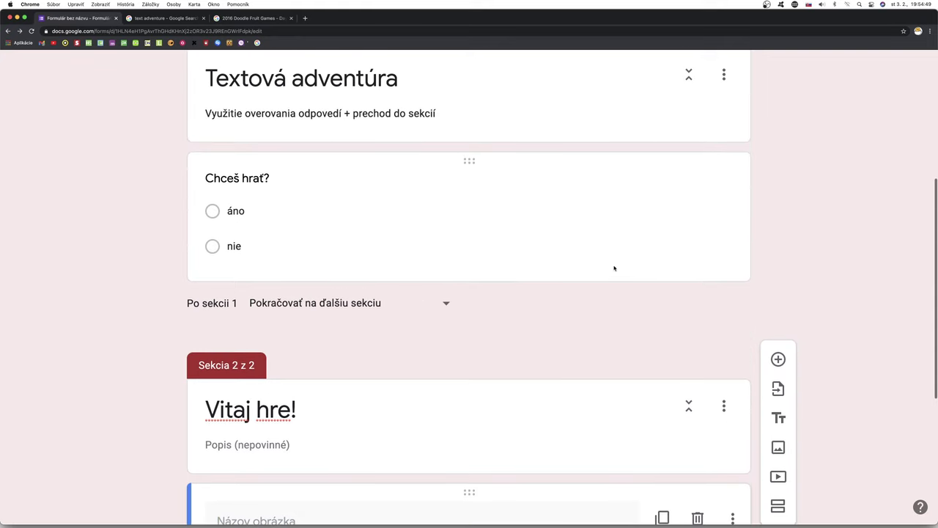
pyautogui.click(667, 217)
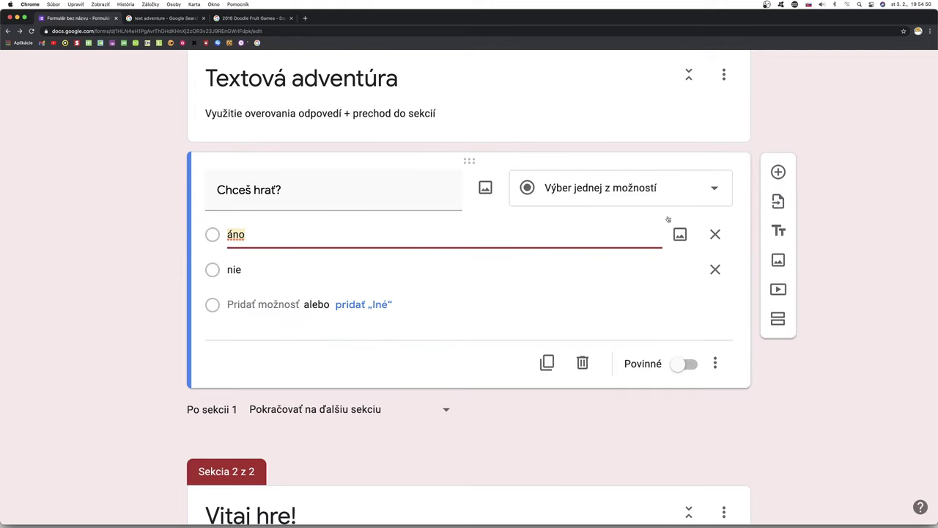
pyautogui.click(715, 364)
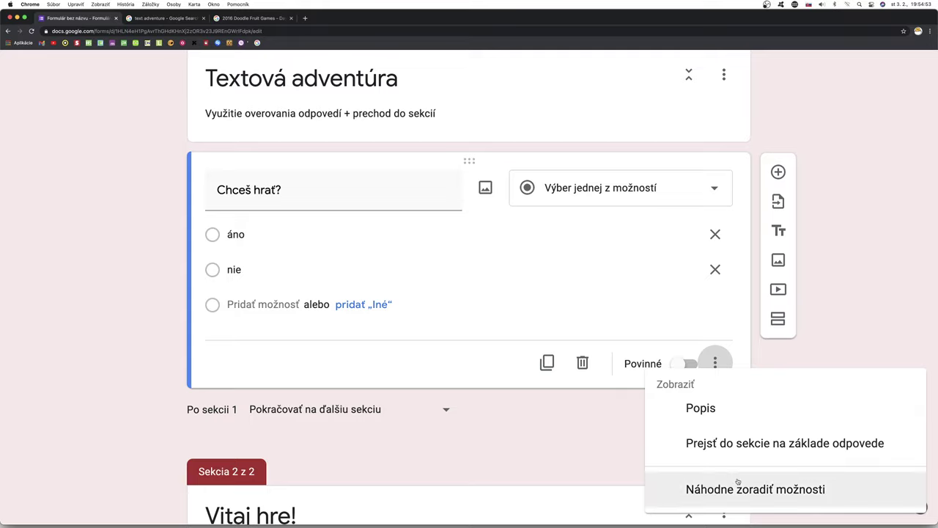
pyautogui.click(731, 444)
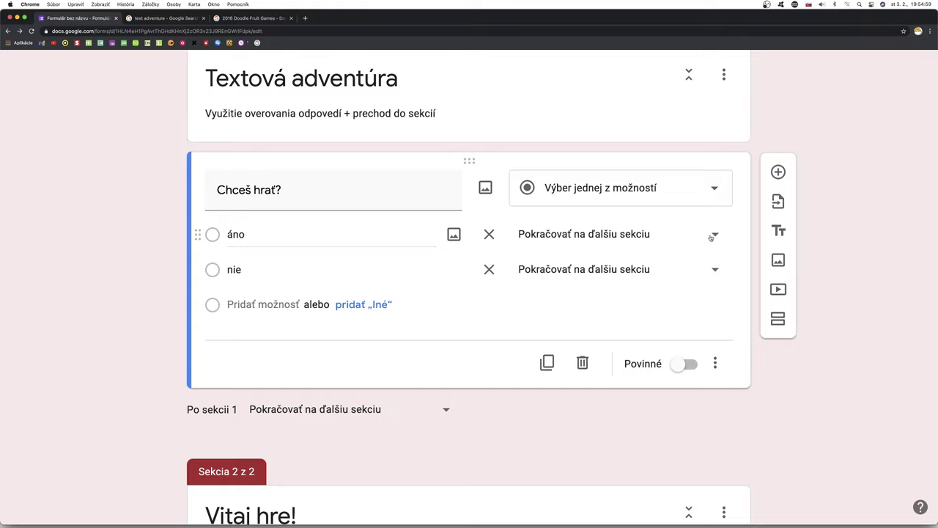
# Step: Make the "nie" answer of "Chceš hrať?" submit the form, leaving "áno" continuing to the next section
pyautogui.moveTo(483, 513)
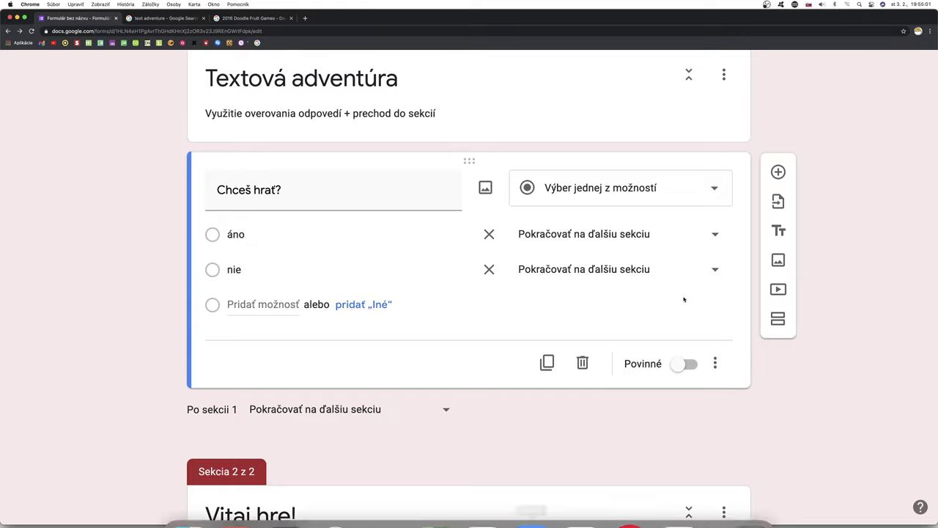
pyautogui.click(715, 236)
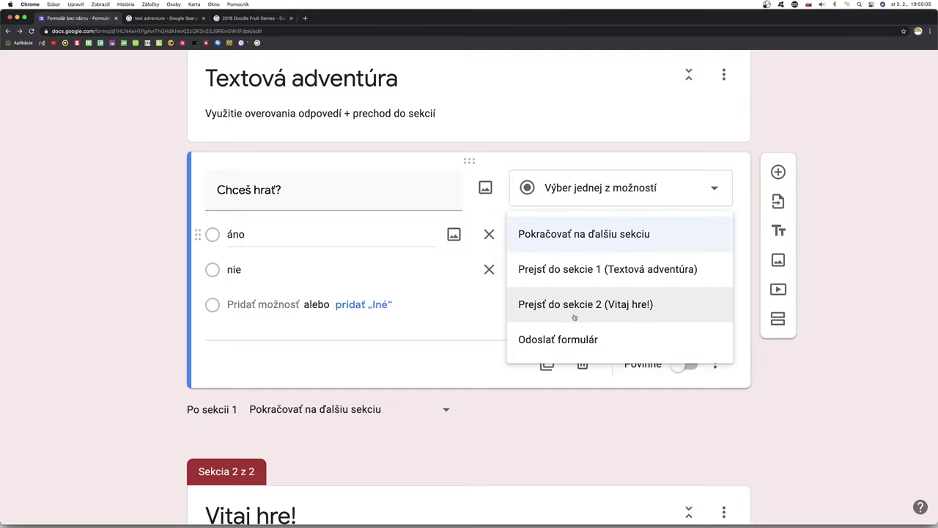
pyautogui.click(469, 323)
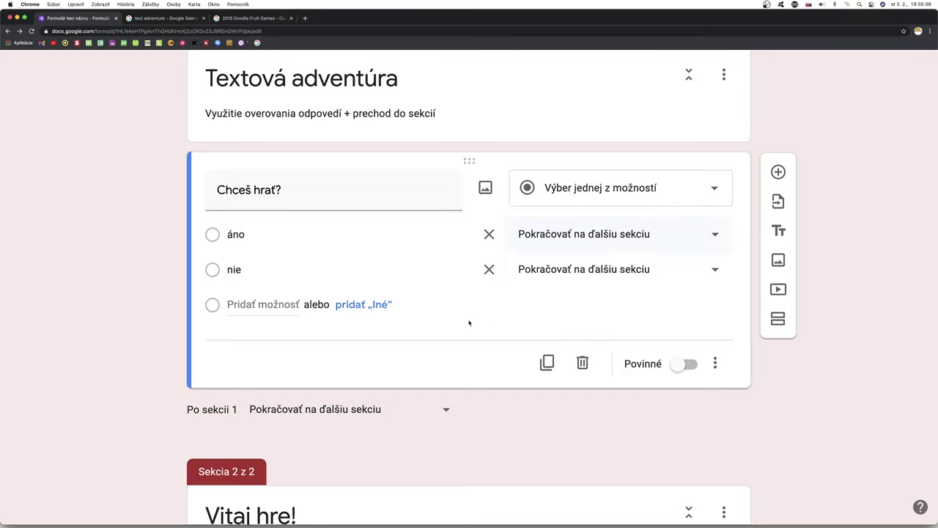
pyautogui.click(715, 271)
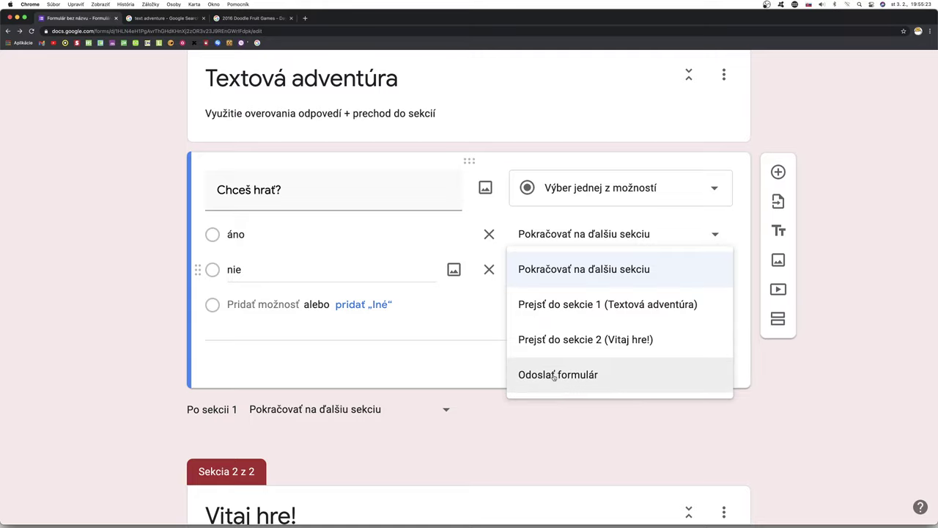
pyautogui.click(555, 375)
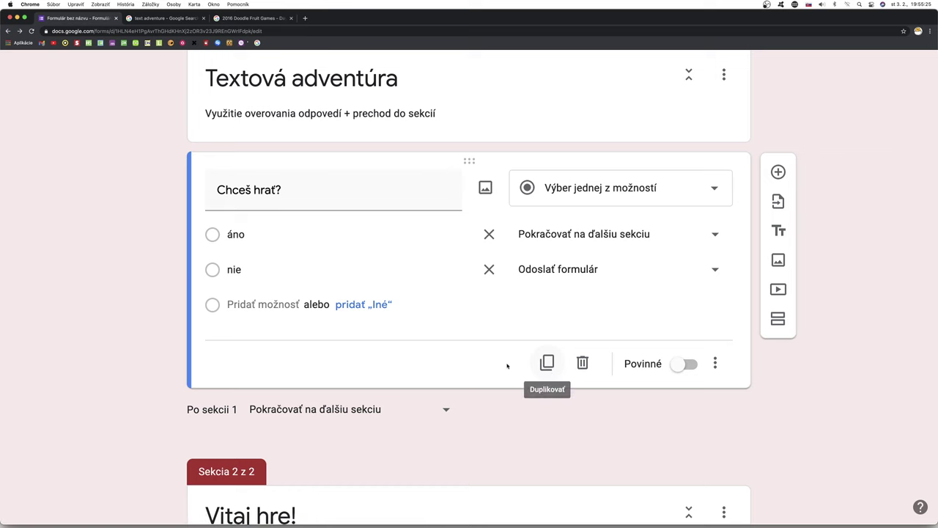
# Step: Preview the form, test the "nie" answer up to the submission page and go back to the question
pyautogui.scroll(5, 565, 244)
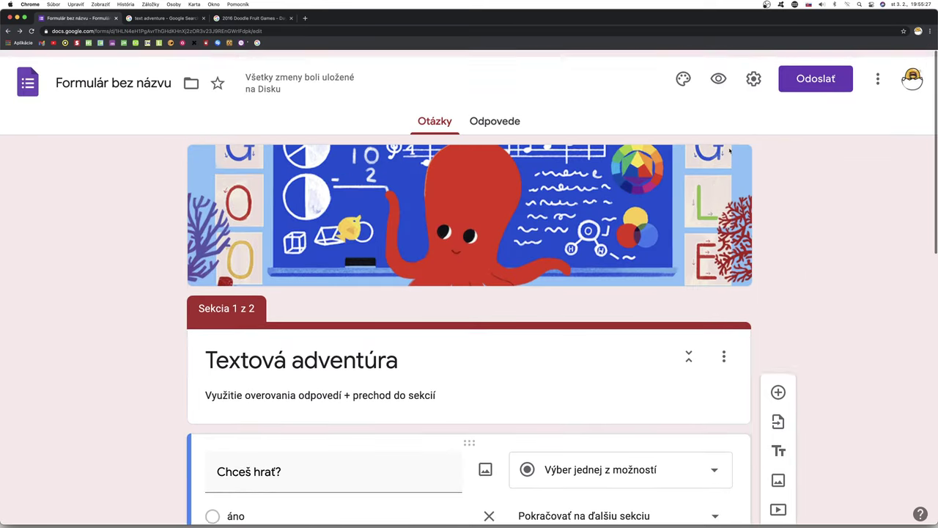
pyautogui.click(719, 72)
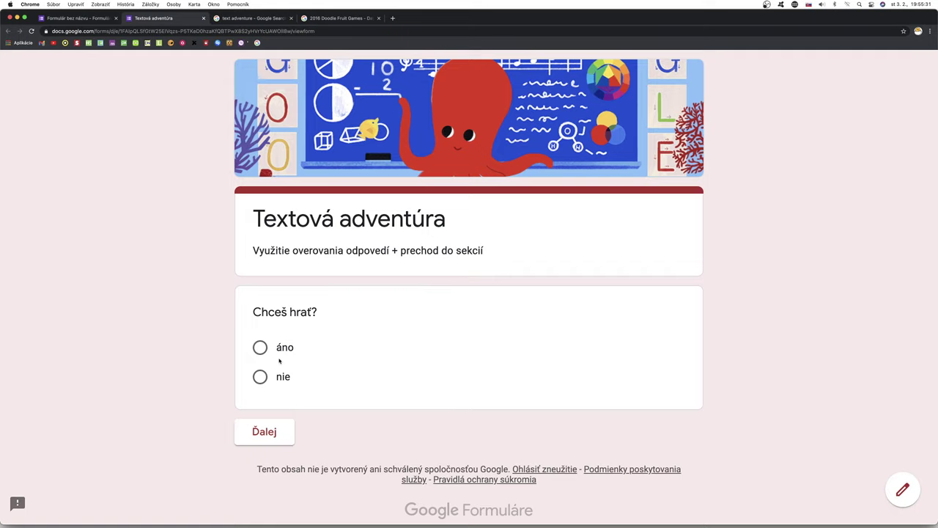
pyautogui.click(261, 377)
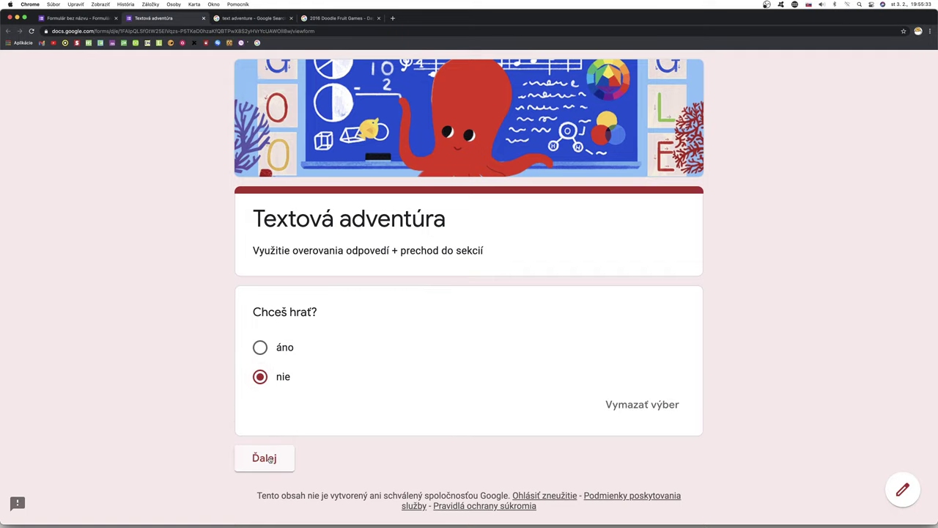
pyautogui.click(269, 455)
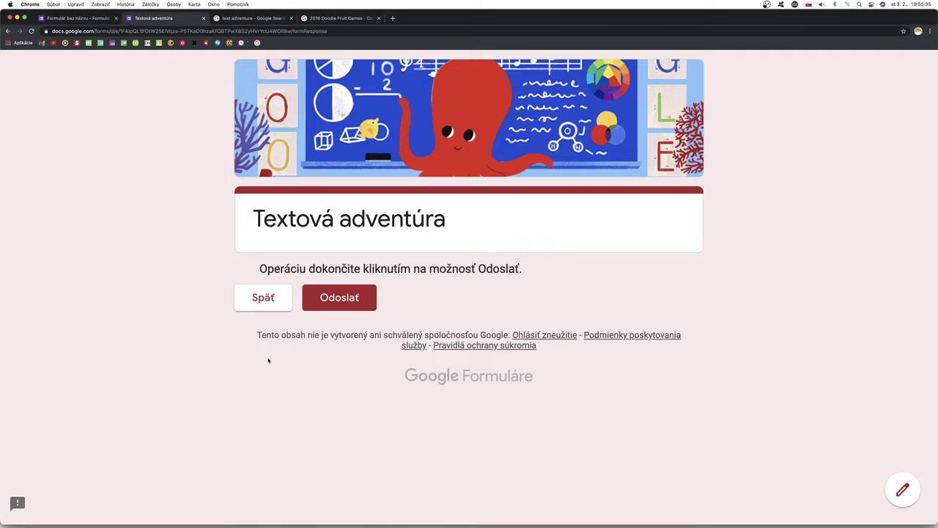
pyautogui.click(261, 296)
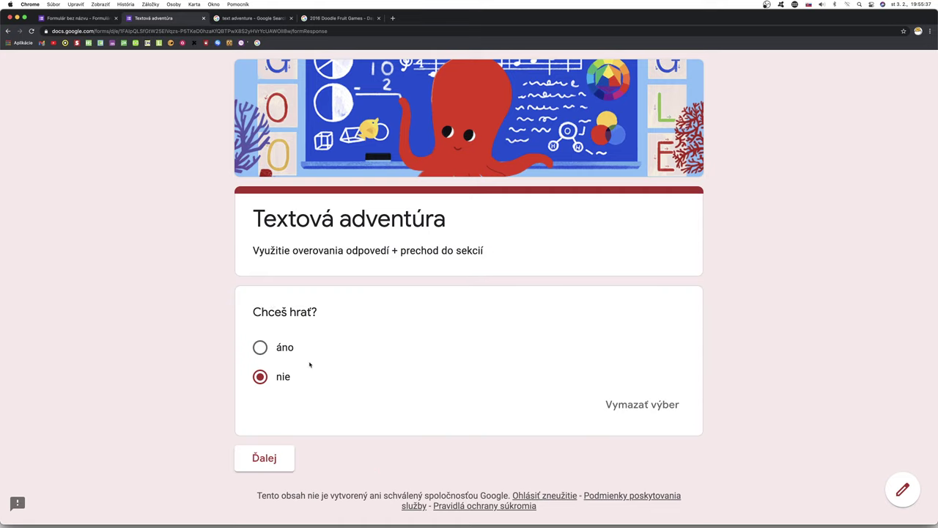
# Step: Test the "áno" answer in the preview and view the "Vitaj hre!" section it leads to
pyautogui.click(261, 348)
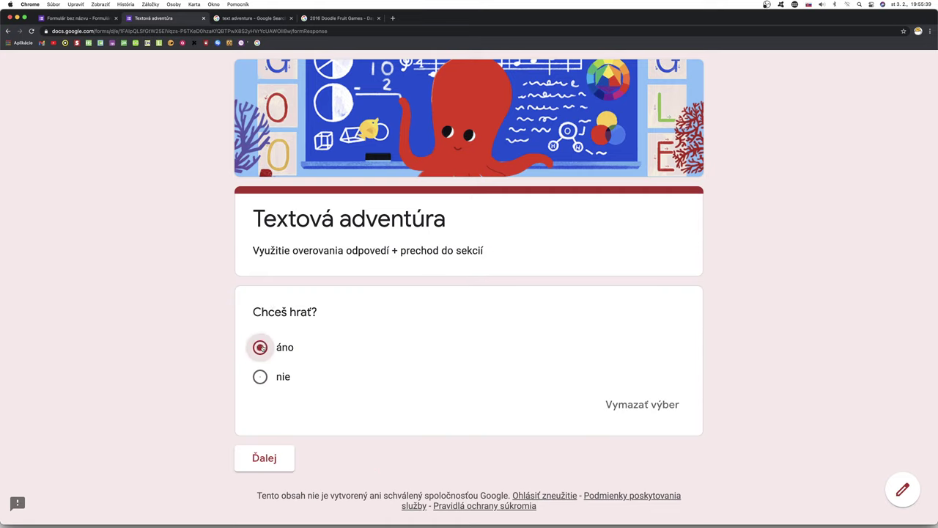
pyautogui.click(268, 463)
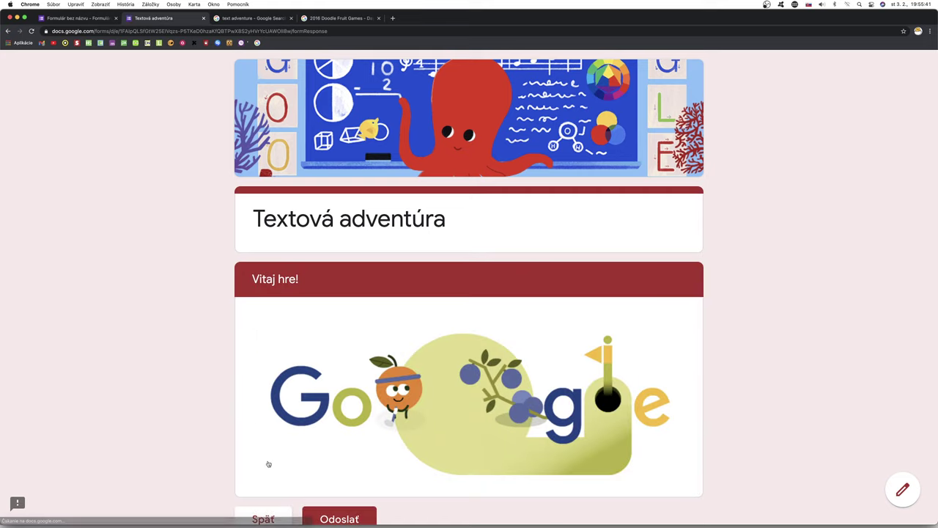
pyautogui.scroll(-2, 531, 423)
pyautogui.scroll(-1, 531, 423)
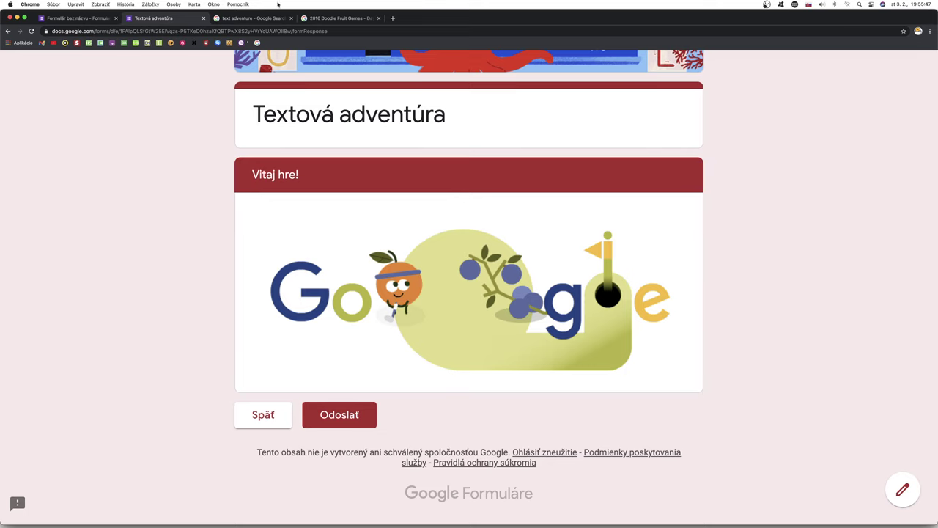
# Step: Switch to the "text adventure" search page and start its console game by answering "yes"
pyautogui.click(253, 19)
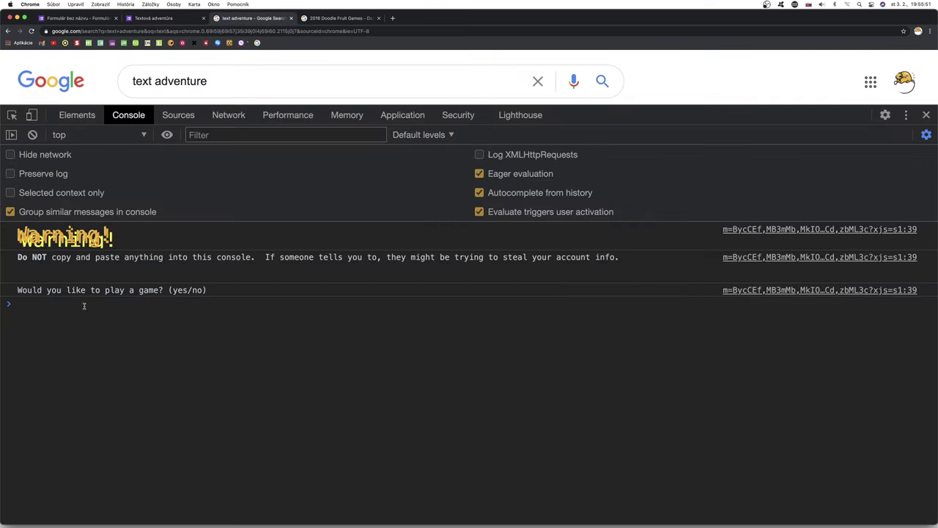
pyautogui.click(32, 307)
pyautogui.write('yes')
pyautogui.press('Return')
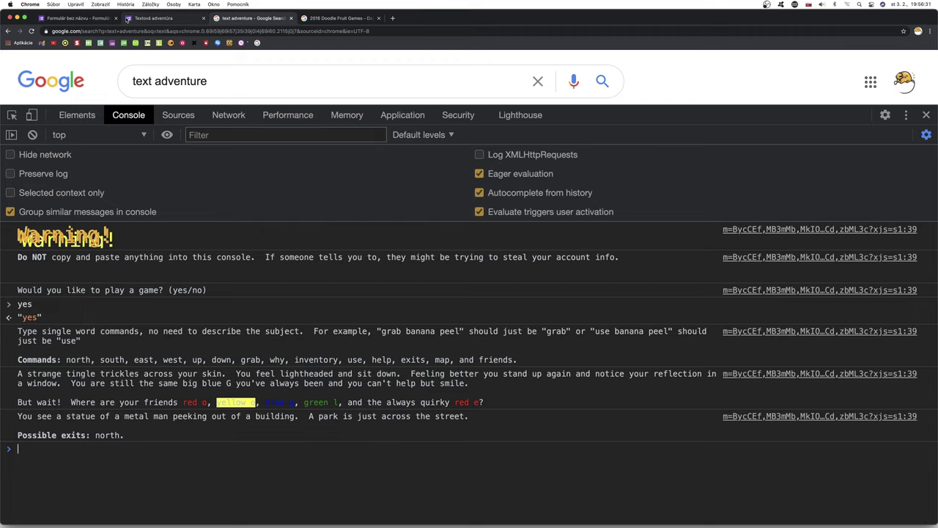
# Step: Close the "Textová adventúra" preview tab and return to the form editor
pyautogui.click(144, 19)
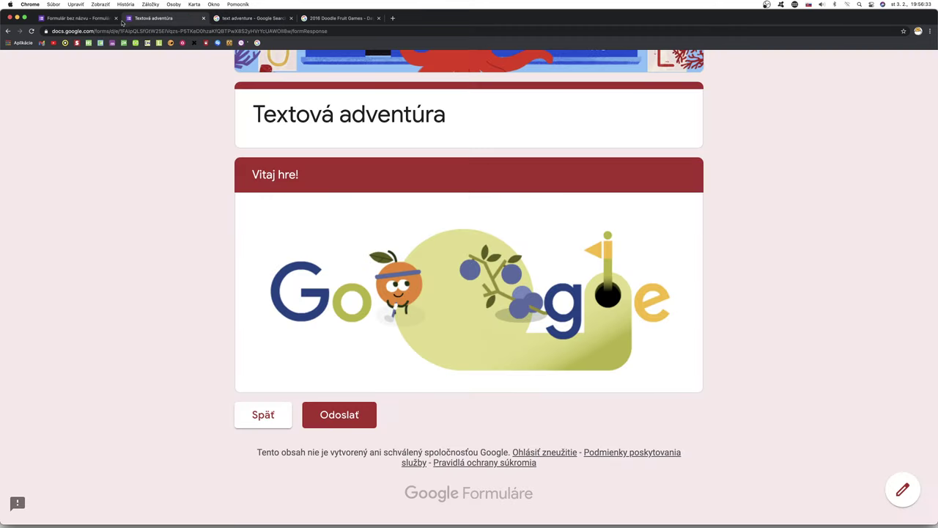
pyautogui.click(203, 19)
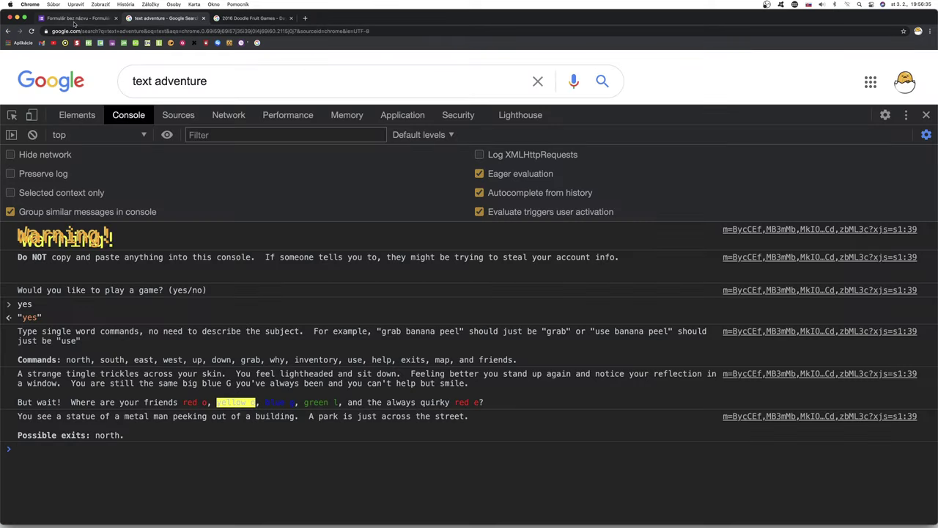
pyautogui.click(73, 19)
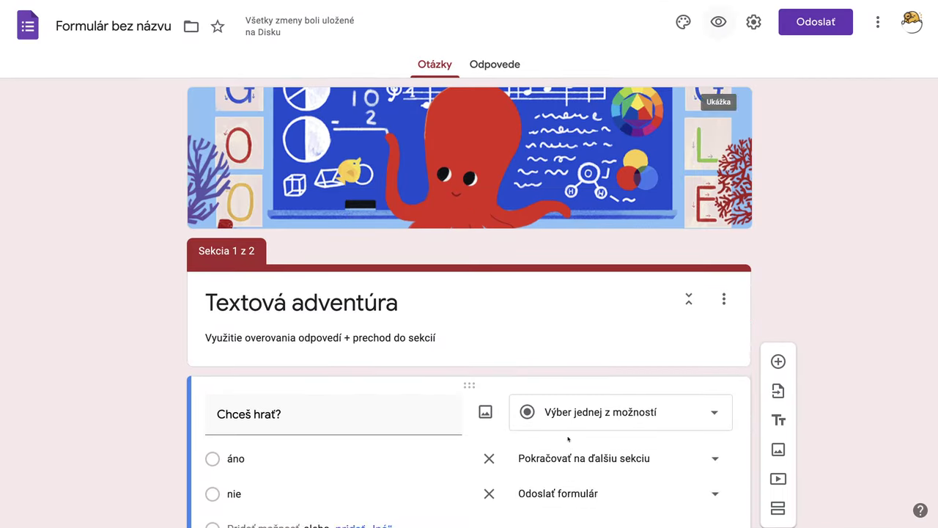
# Step: Add a new question below the fruit games doodle in the "Vitaj hre!" section and make it a short answer (Krátka odpoveď)
pyautogui.scroll(-5, 568, 438)
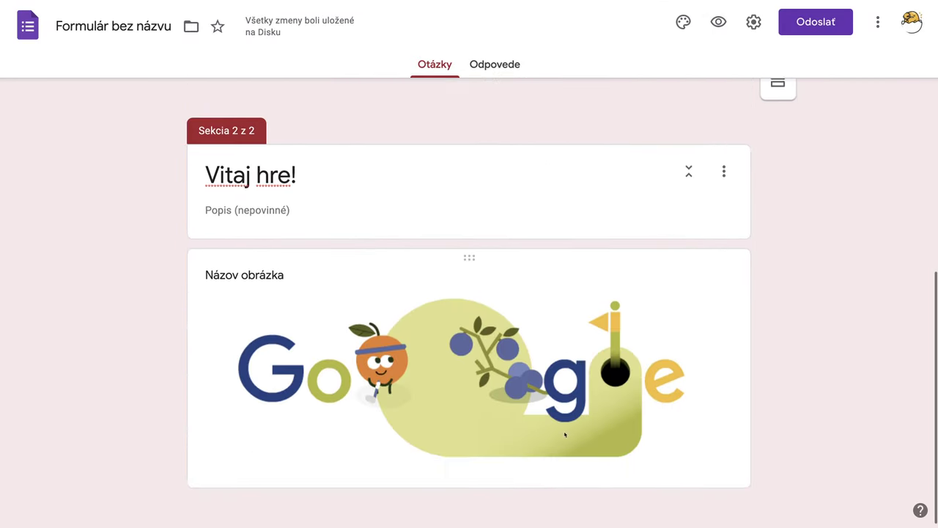
pyautogui.click(682, 346)
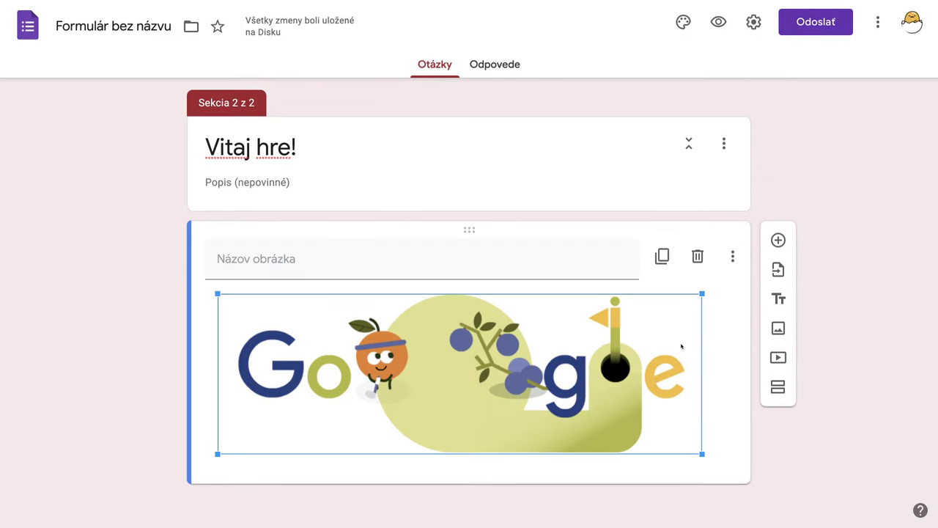
pyautogui.click(778, 240)
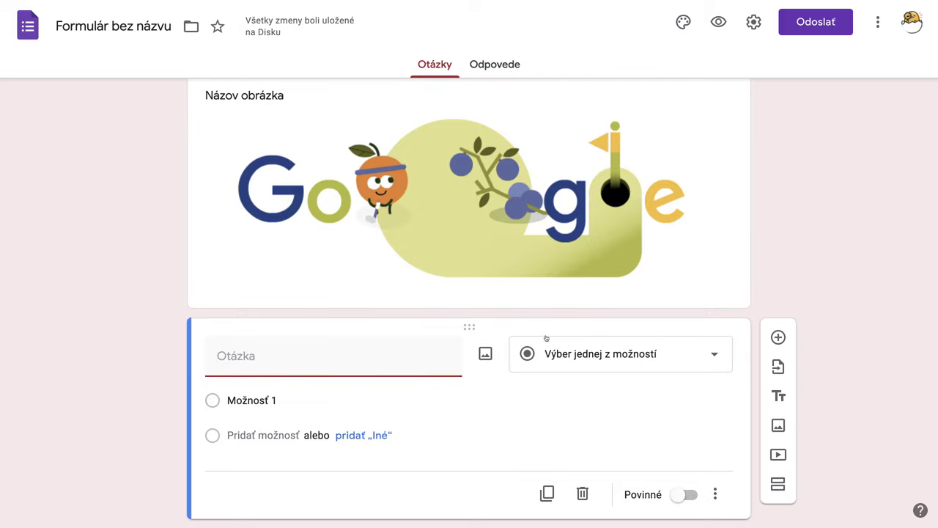
pyautogui.click(716, 358)
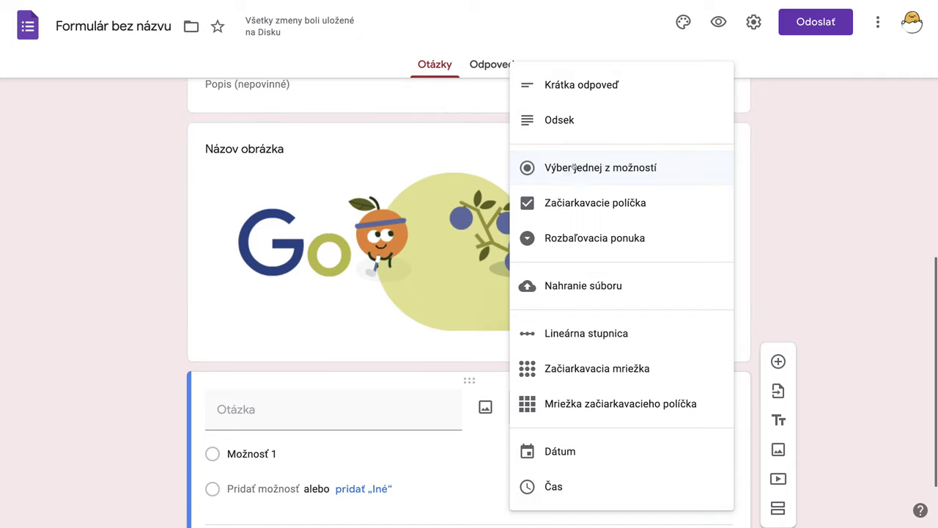
pyautogui.click(577, 86)
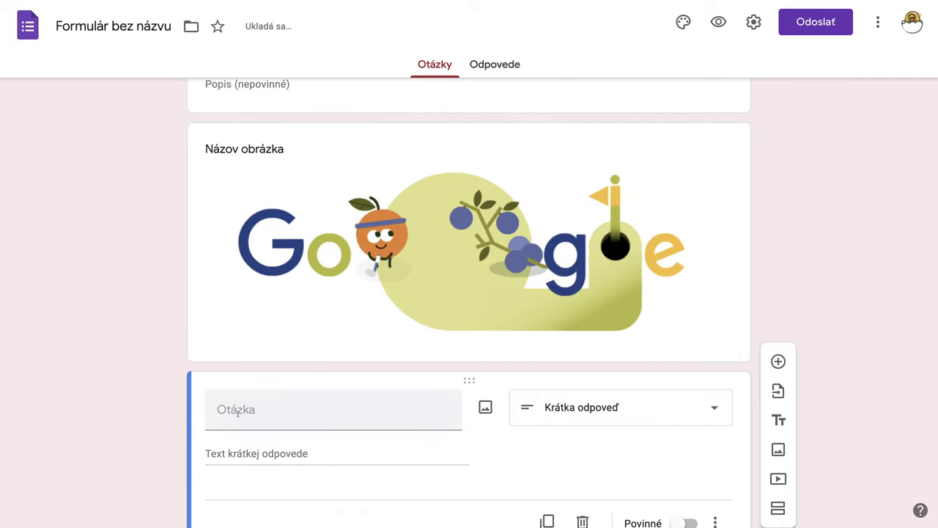
# Step: Enter "Vidíš sochu muža. Môžeš ísť na sever. Čo urobíš?" as the text of the new short-answer question
pyautogui.click(237, 412)
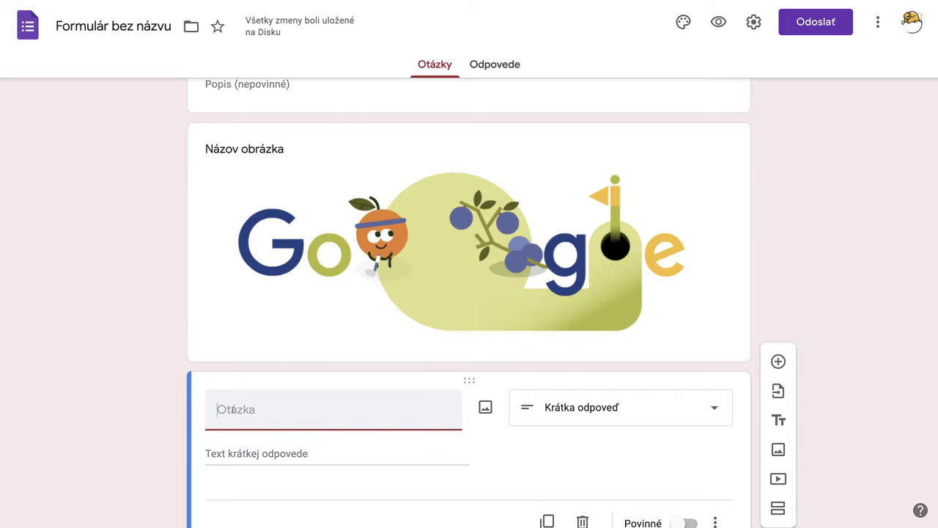
pyautogui.write('Vidiš')
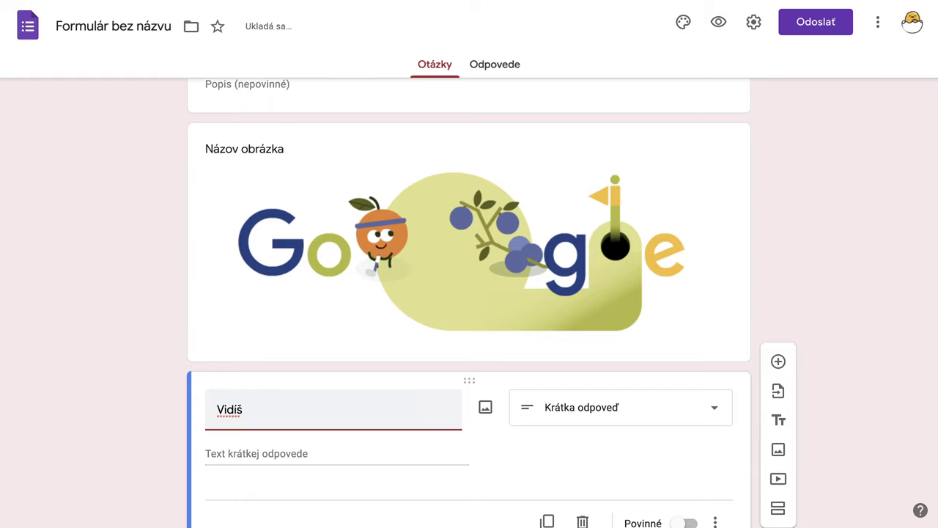
pyautogui.write(' sochu ')
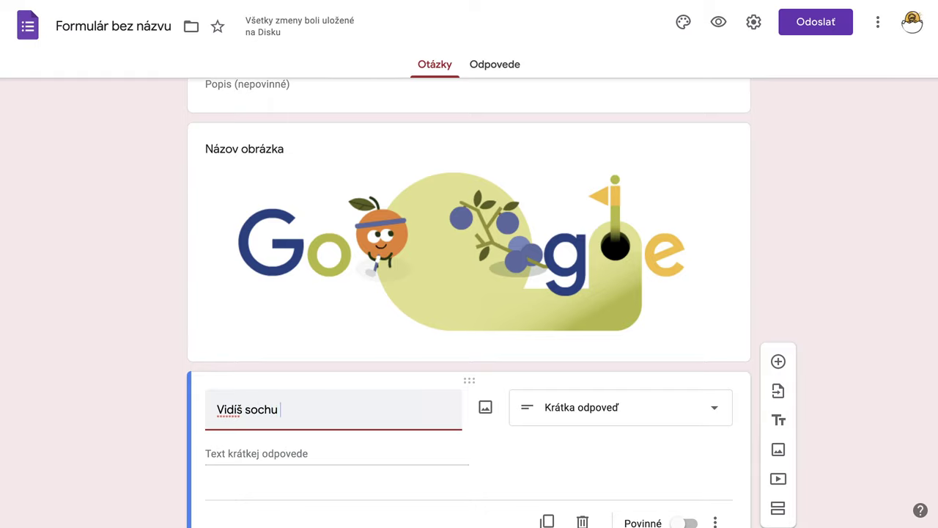
pyautogui.write('muža.')
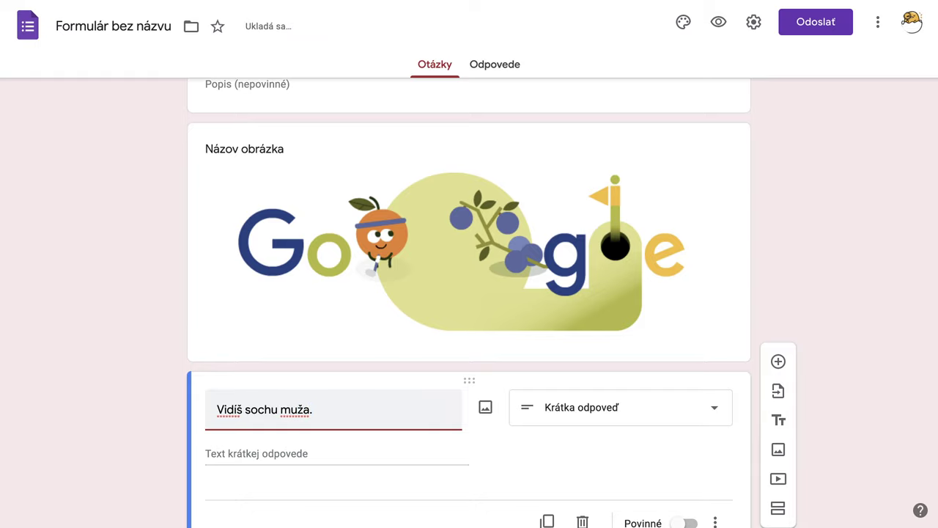
pyautogui.write('Môžeš ís')
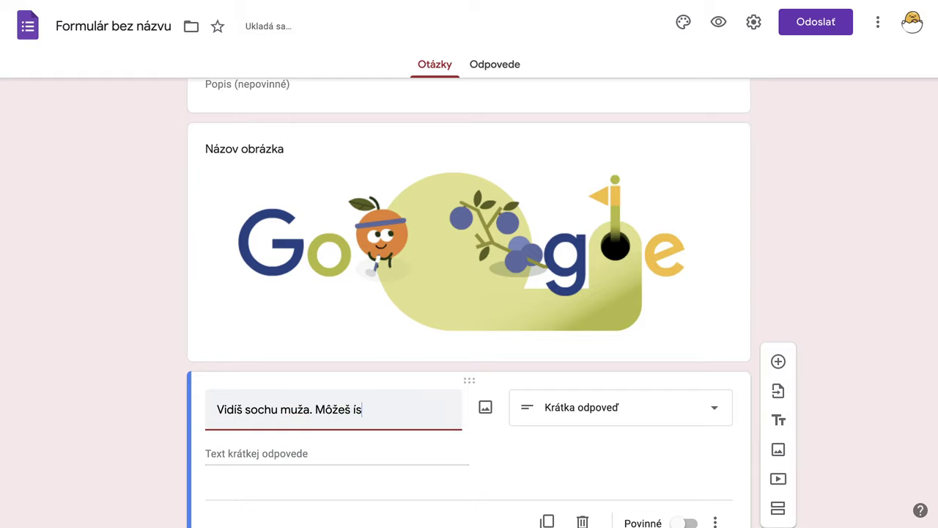
pyautogui.write('ť na sec')
pyautogui.press('BackSpace')
pyautogui.write('v')
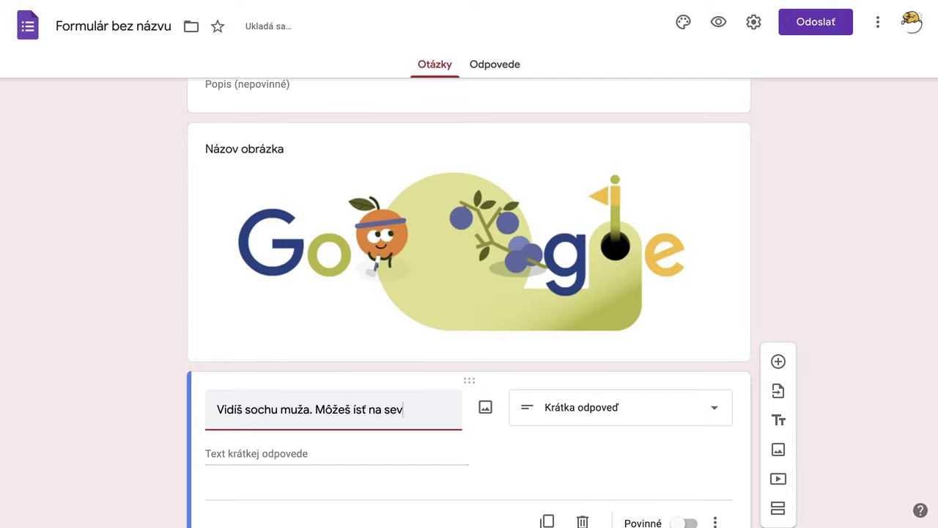
pyautogui.write('er. Čo urp')
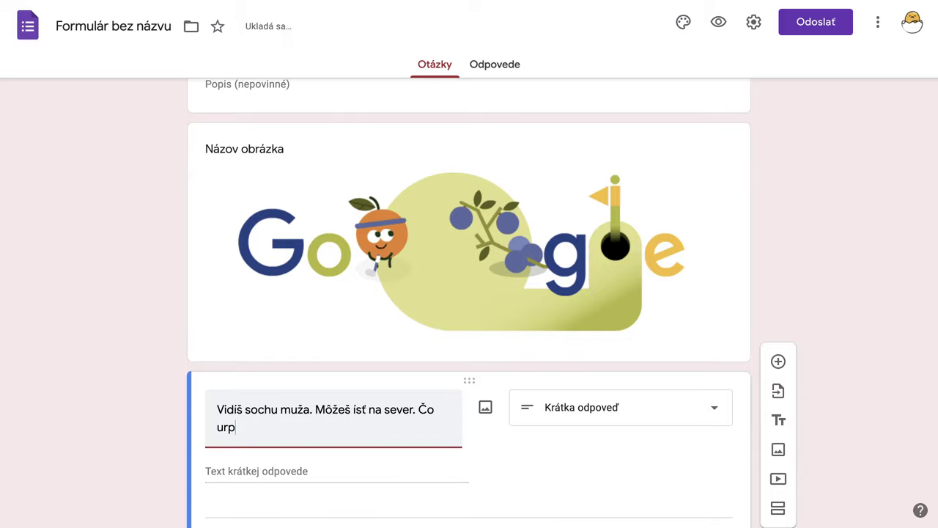
pyautogui.press('BackSpace')
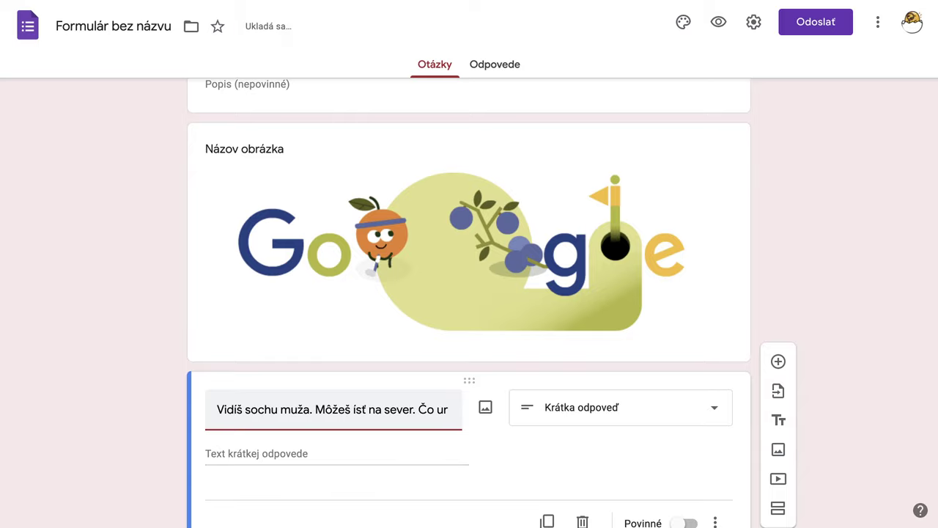
pyautogui.write('obíš')
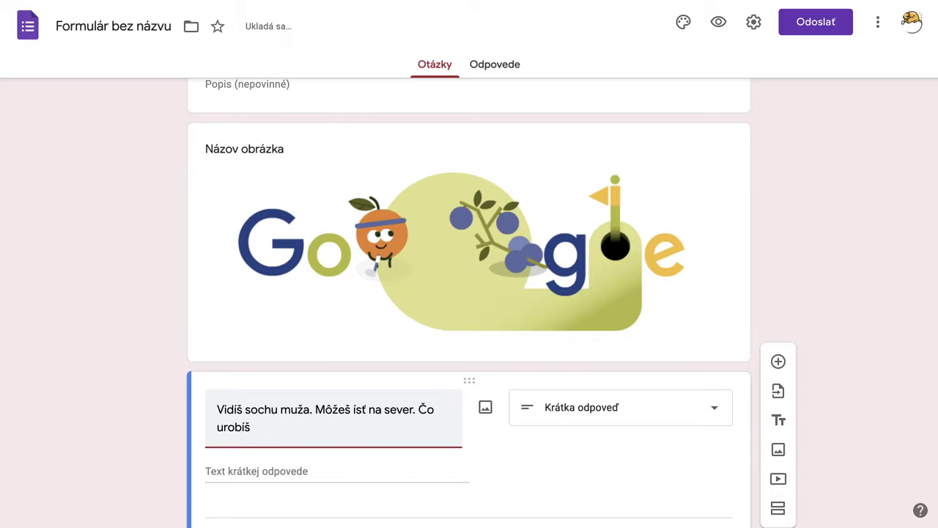
pyautogui.write('?')
# Step: Turn on response validation (Overenie odpovede) for the short-answer question about the statue
pyautogui.scroll(-2, 359, 438)
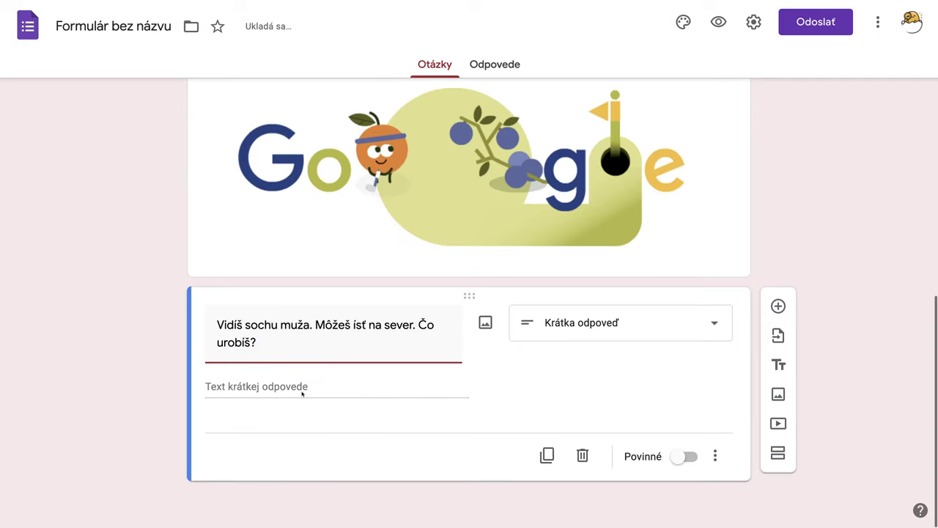
pyautogui.click(714, 456)
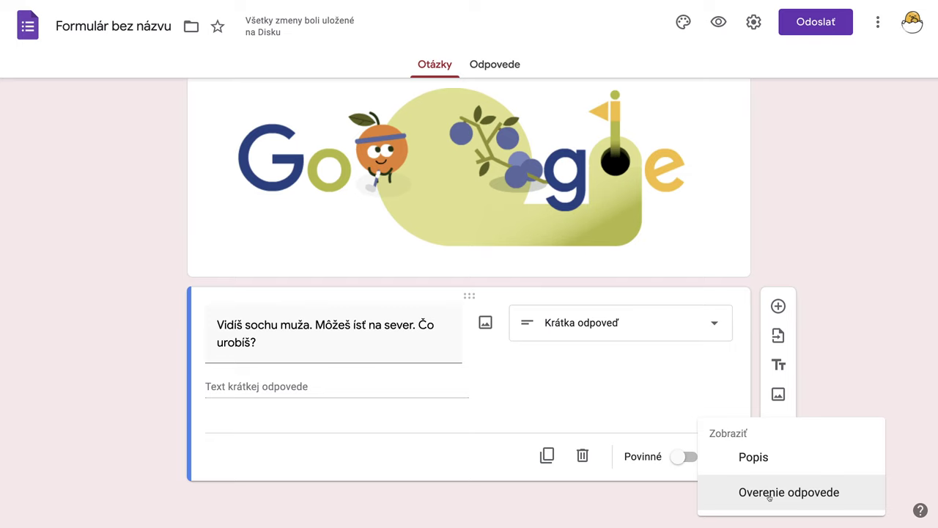
pyautogui.scroll(10, 297, 260)
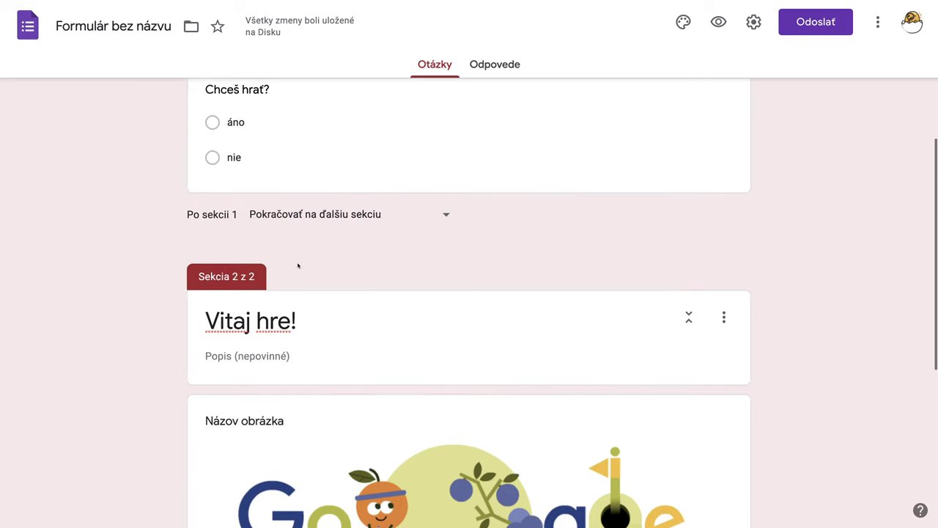
pyautogui.scroll(1, 297, 264)
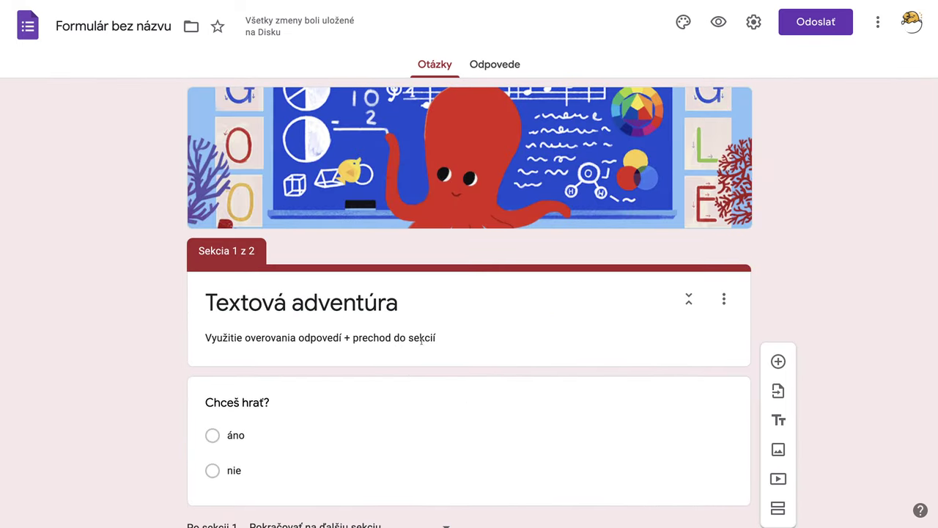
pyautogui.scroll(-2, 422, 342)
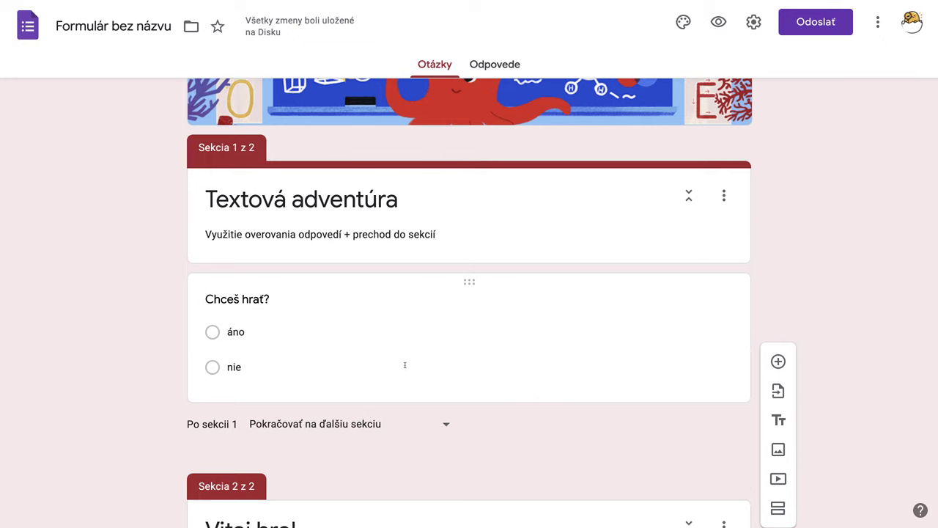
pyautogui.scroll(-10, 404, 365)
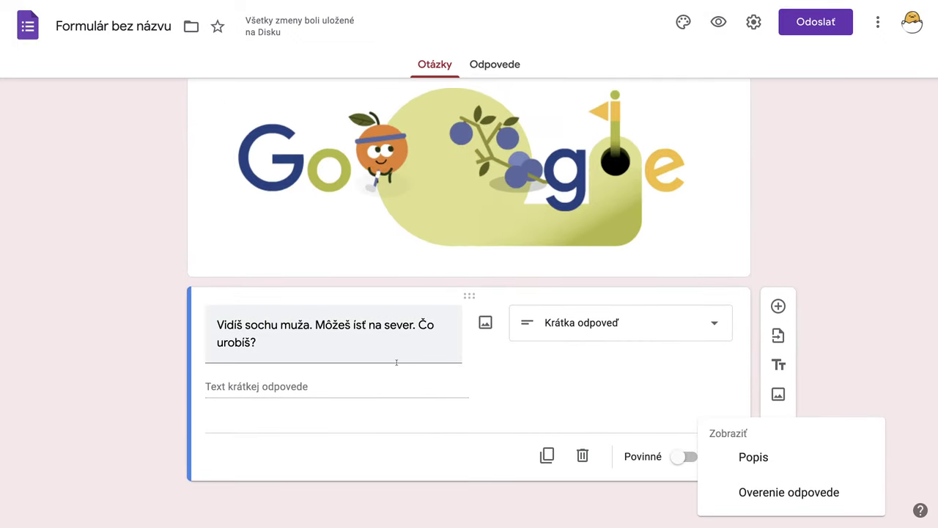
pyautogui.click(790, 493)
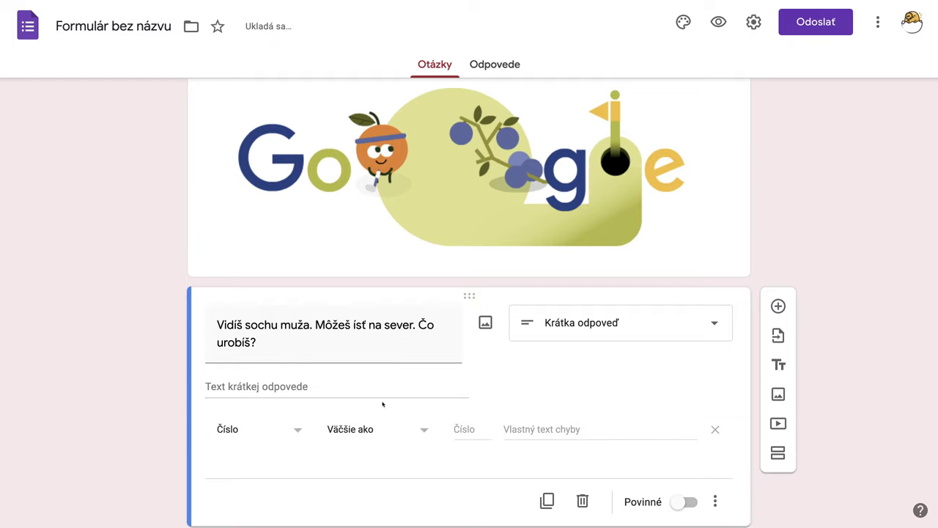
# Step: Set the statue question's validation rule to Text, Obsahuje, with the required text "sever"
pyautogui.scroll(-1, 286, 432)
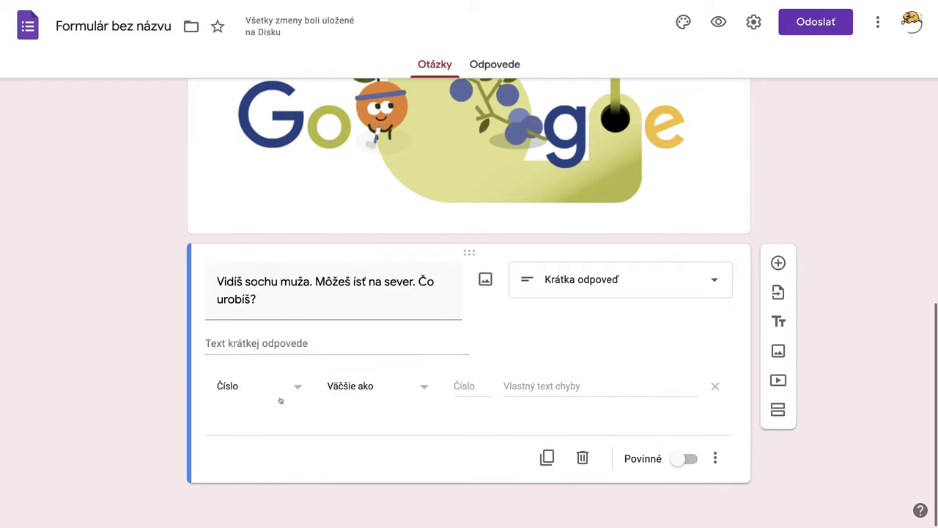
pyautogui.click(292, 388)
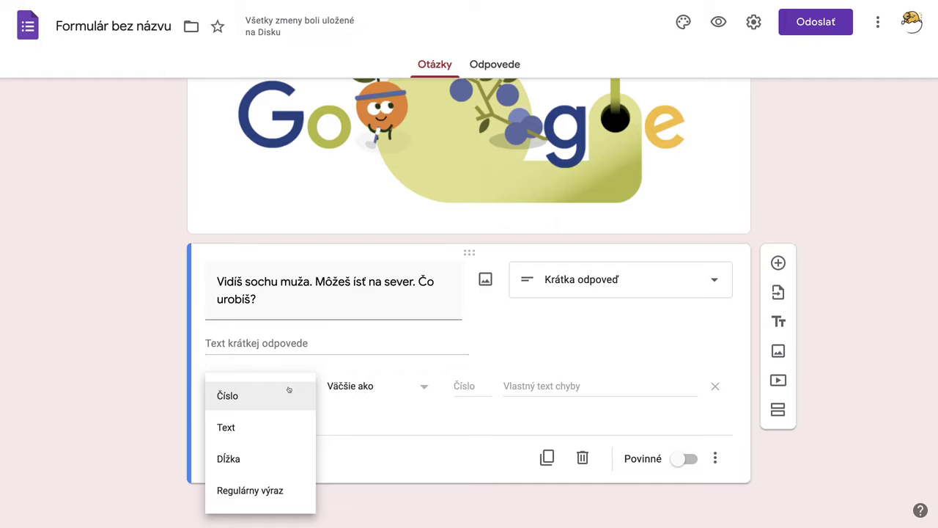
pyautogui.click(231, 432)
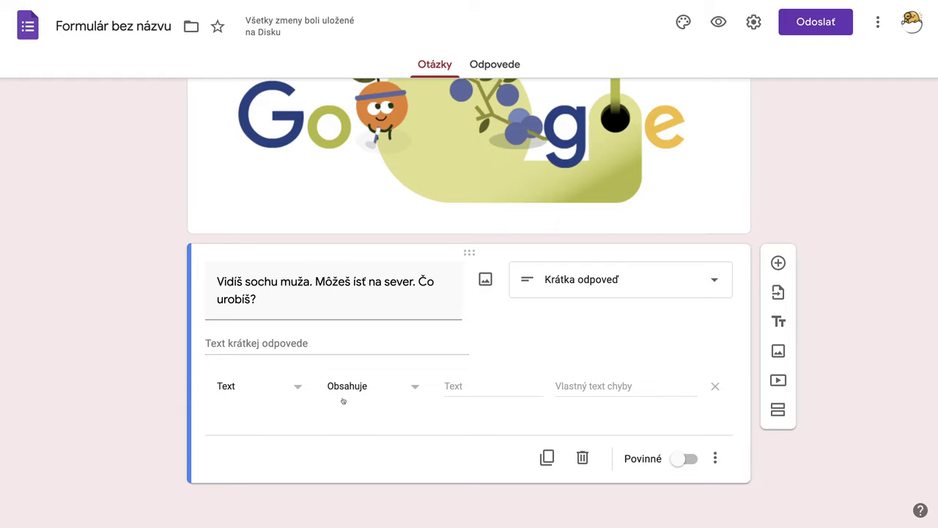
pyautogui.click(451, 387)
pyautogui.write('sever')
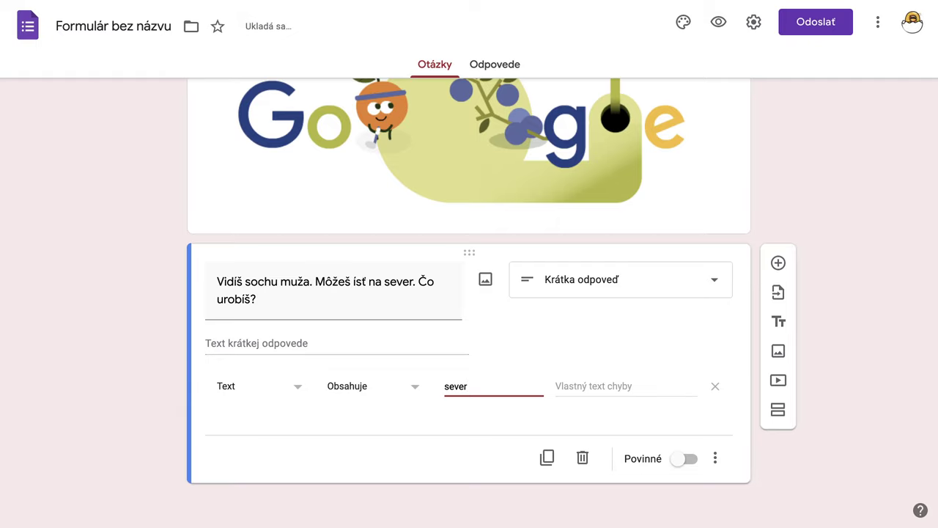
pyautogui.click(596, 385)
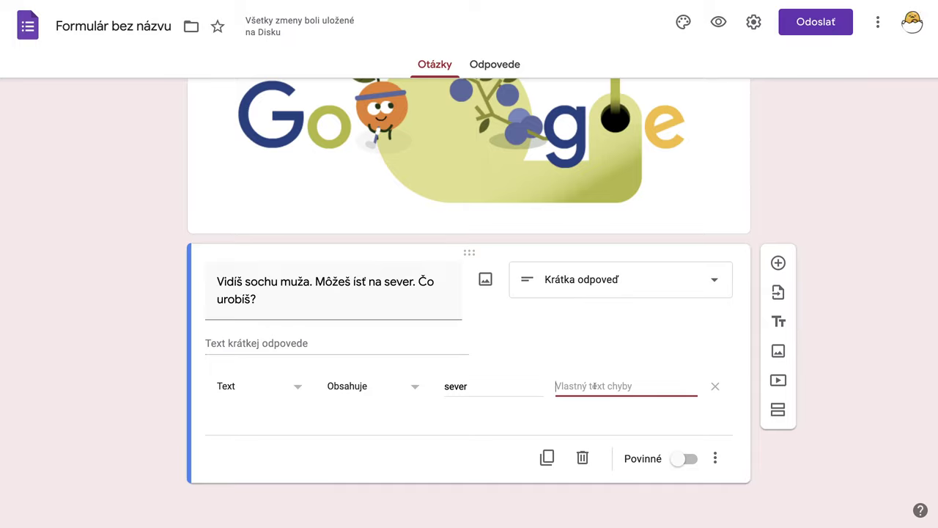
pyautogui.write('N')
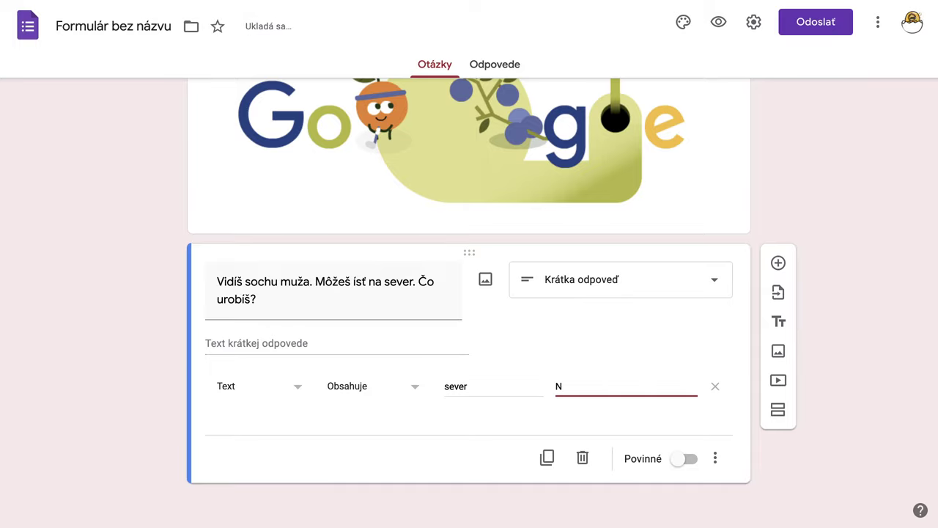
pyautogui.write('esprávny')
pyautogui.press('BackSpace')
pyautogui.press('BackSpace')
pyautogui.press('BackSpace')
pyautogui.press('BackSpace')
pyautogui.press('BackSpace')
pyautogui.press('BackSpace')
pyautogui.press('BackSpace')
pyautogui.press('BackSpace')
pyautogui.press('BackSpace')
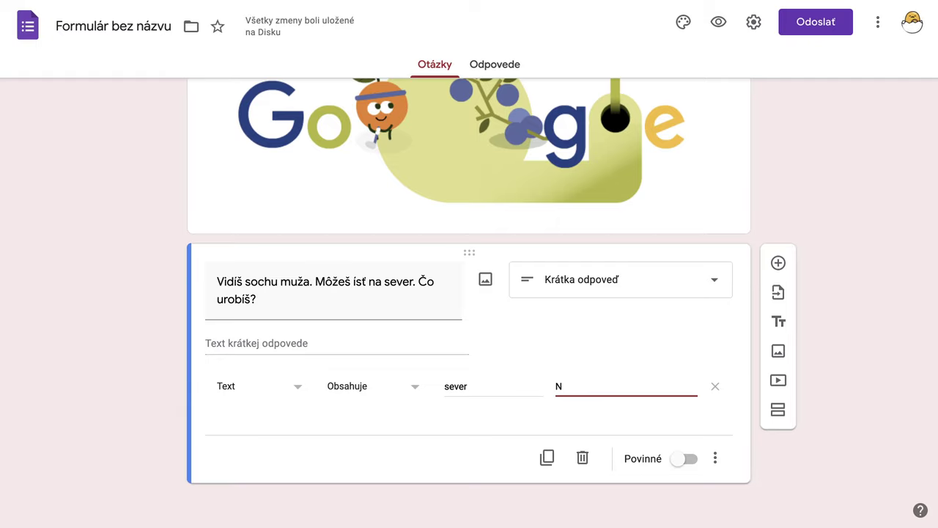
# Step: Enter "Narazil si, týmto smerom cesta nevedie." as the custom error text of the validation rule
pyautogui.write('Nara')
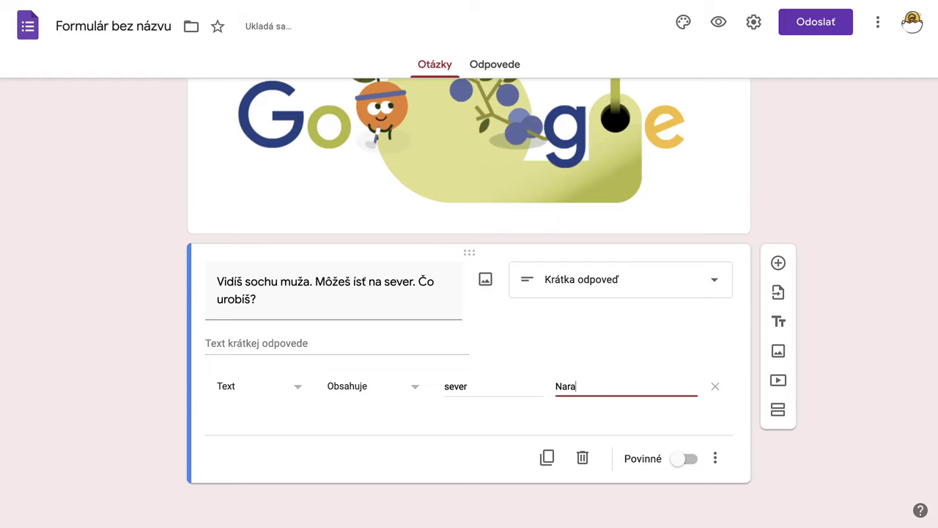
pyautogui.write('zil si')
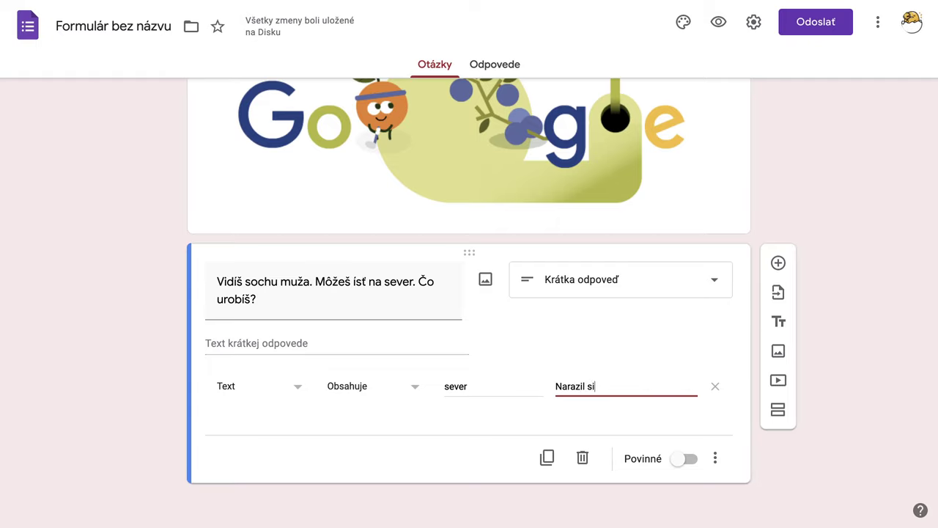
pyautogui.write(', t')
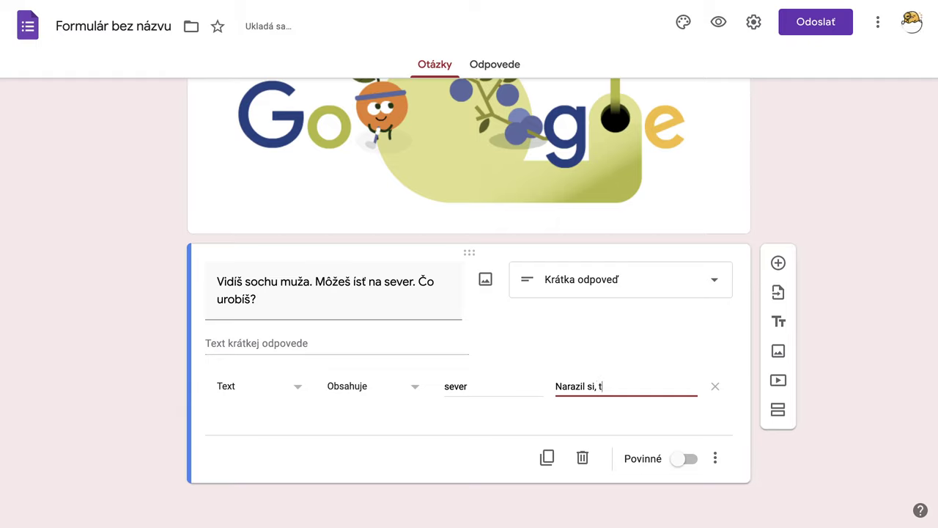
pyautogui.write('ýmto sm')
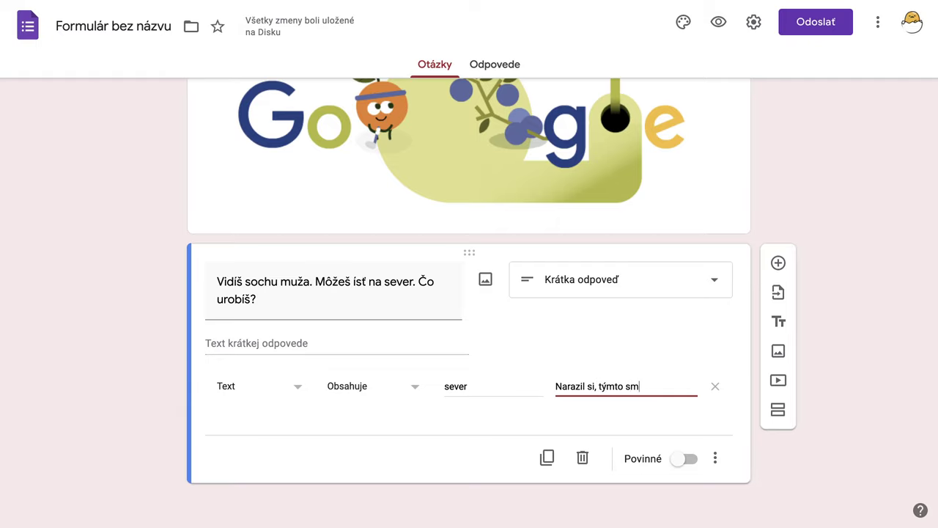
pyautogui.write('erom ces')
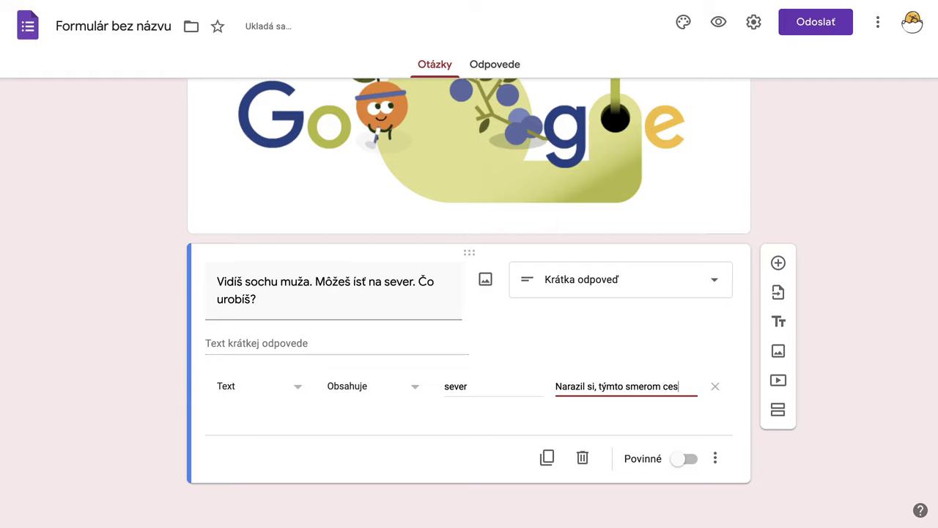
pyautogui.write('ta nevedie')
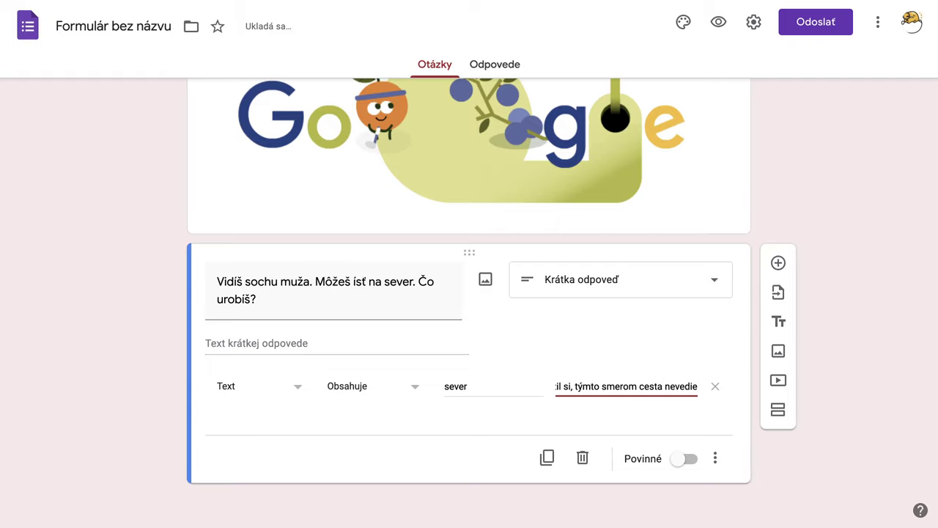
pyautogui.write('.')
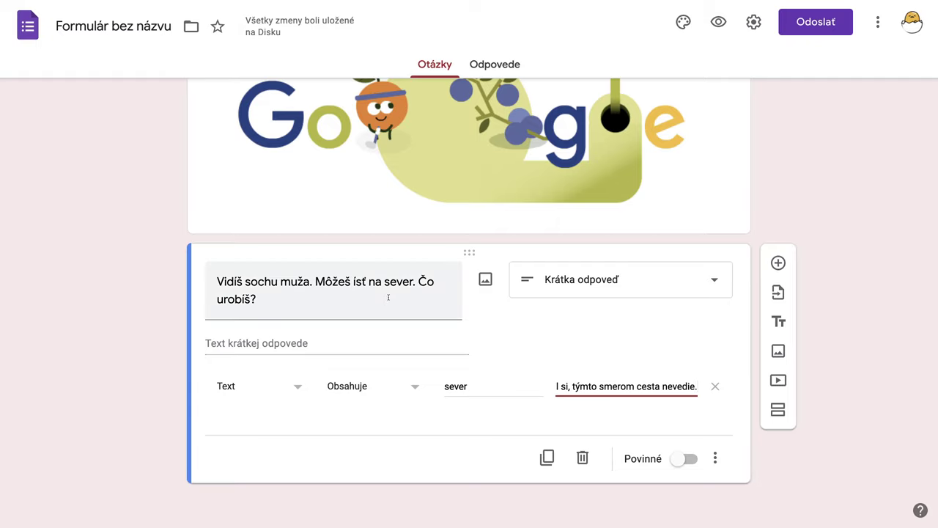
# Step: Replace the closing sentence of the statue question with "Kam pôjdeš?"
pyautogui.tripleClick(433, 281)
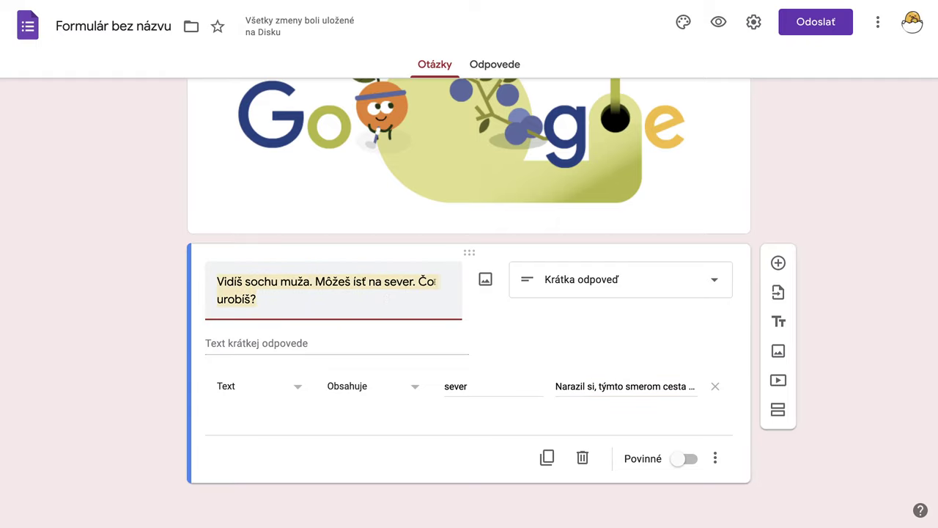
pyautogui.click(440, 289)
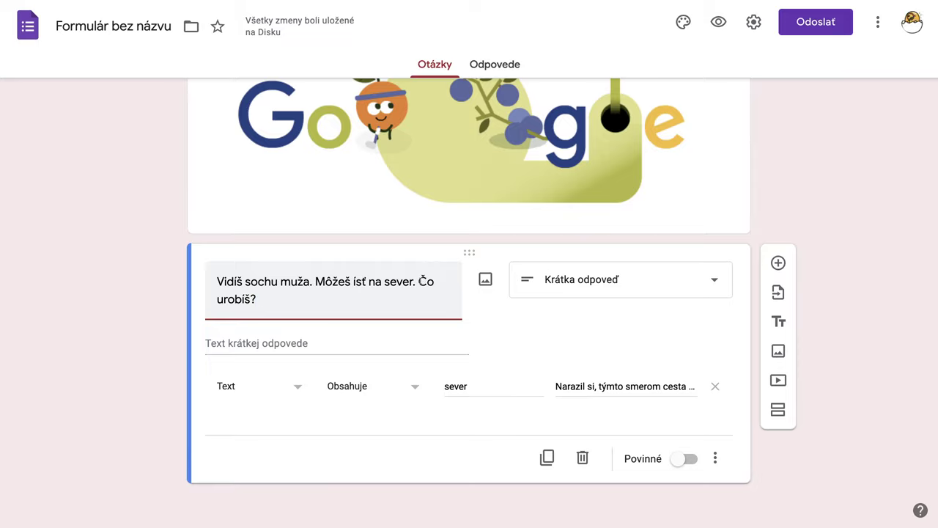
pyautogui.moveTo(420, 281); pyautogui.dragTo(436, 289)
pyautogui.write('Ka')
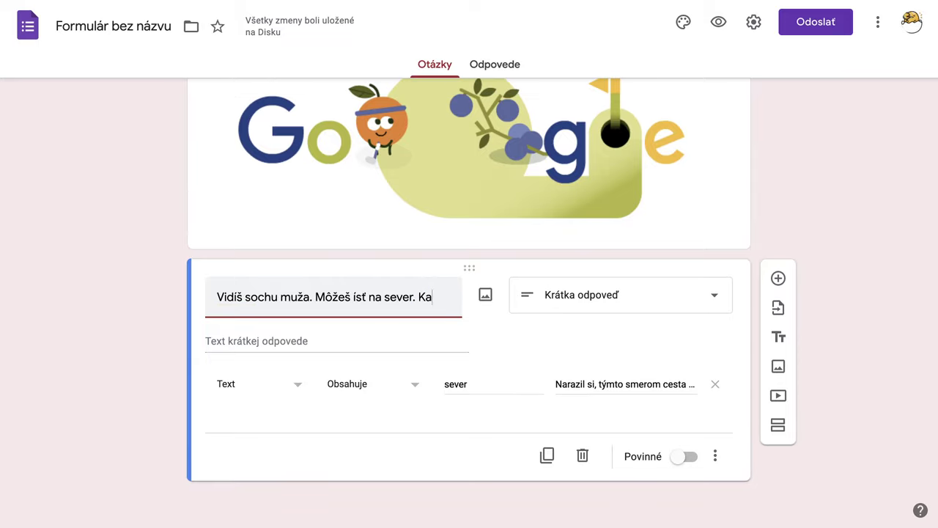
pyautogui.write('m pôjdeš')
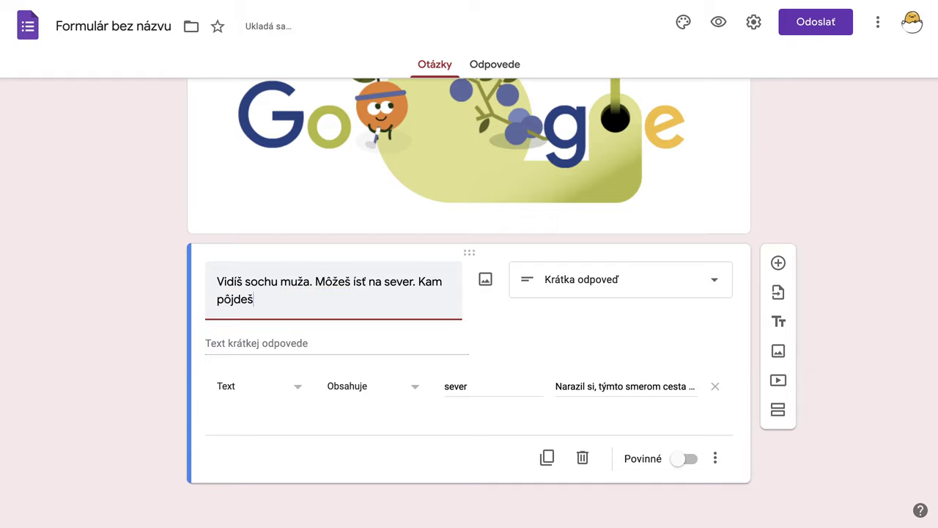
pyautogui.write('?')
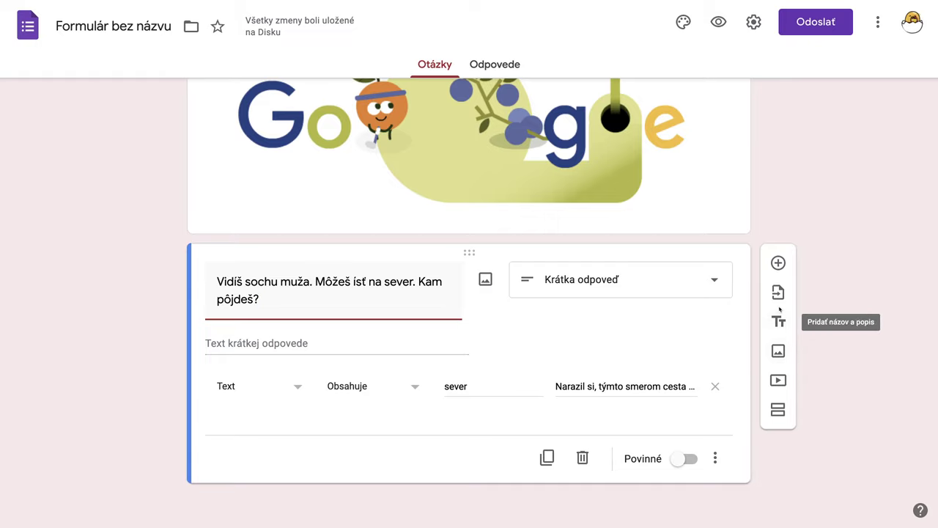
# Step: Add a new section after the statue question and title it "Si na severe"
pyautogui.click(777, 409)
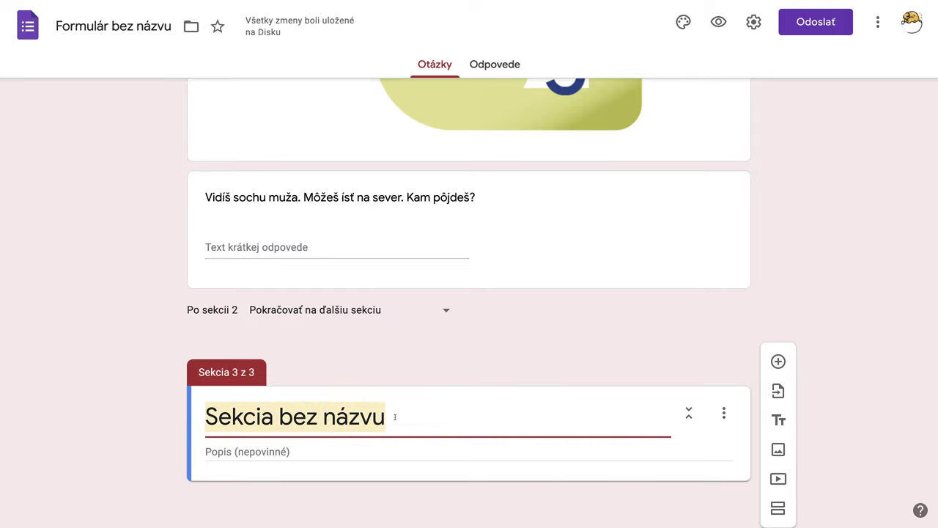
pyautogui.write('Si na')
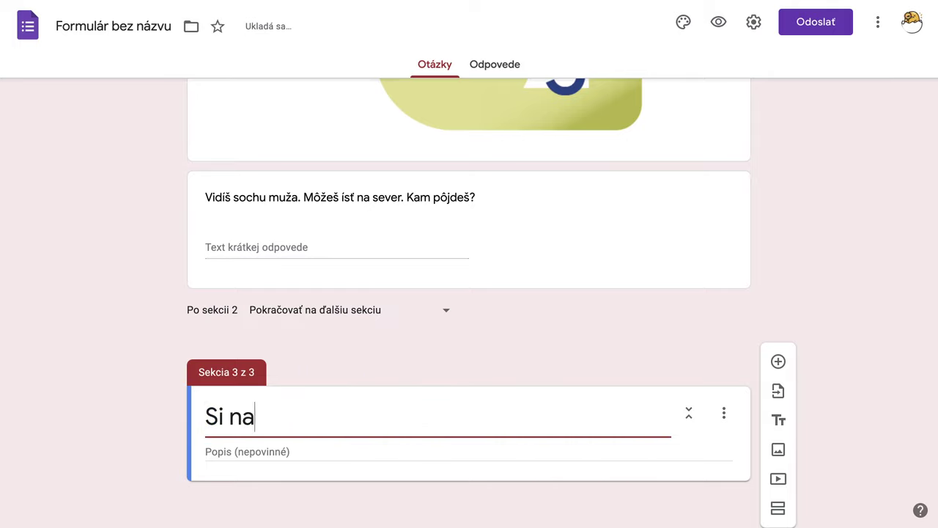
pyautogui.write(' sever')
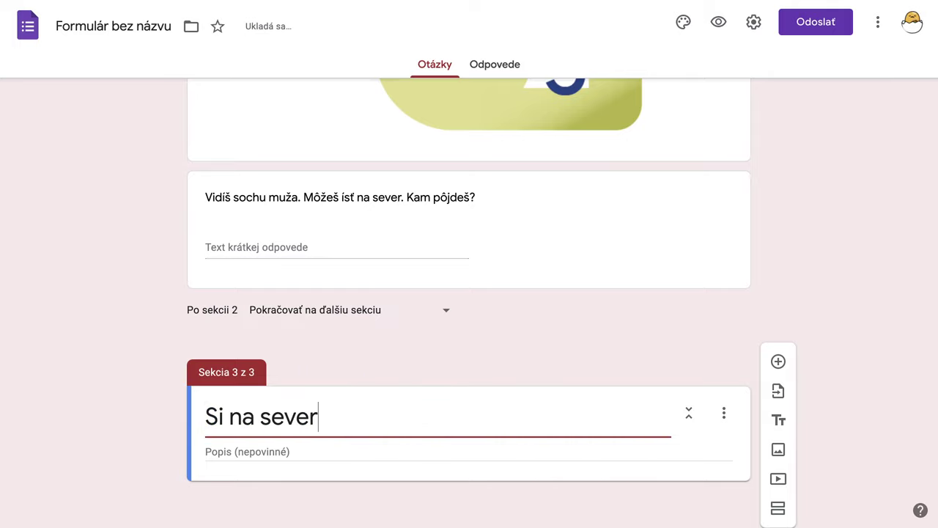
pyautogui.write('e')
pyautogui.click(775, 453)
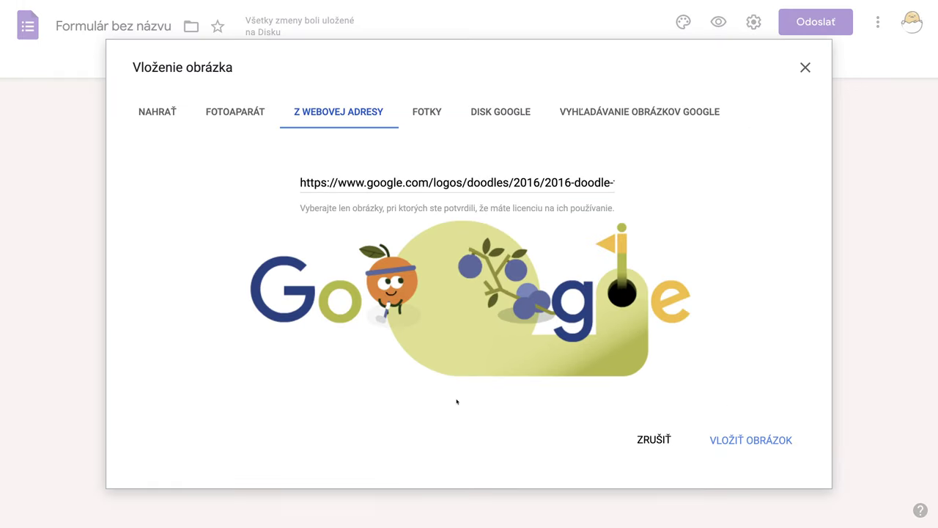
pyautogui.click(747, 439)
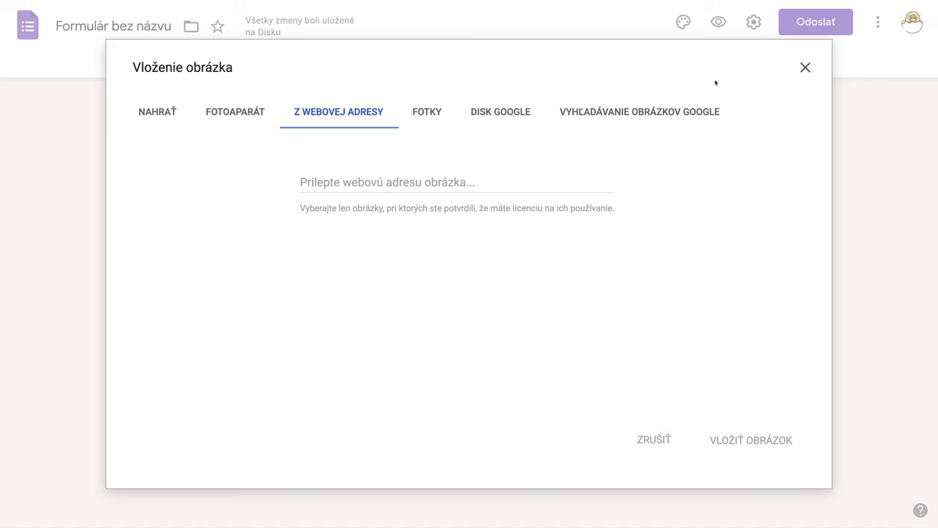
pyautogui.click(805, 68)
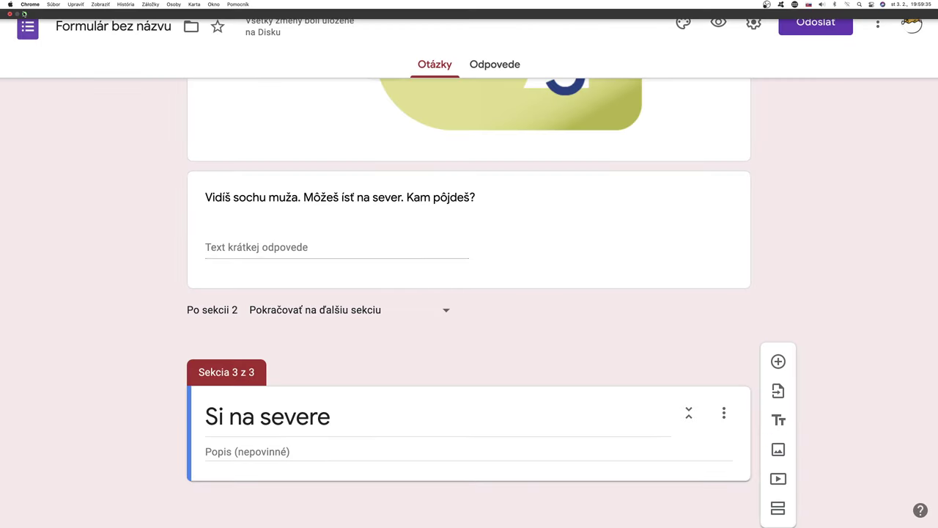
# Step: Search the Google Doodles archive for "winter" and open the Winter 2019 (Southern Hemisphere) doodle
pyautogui.click(24, 13)
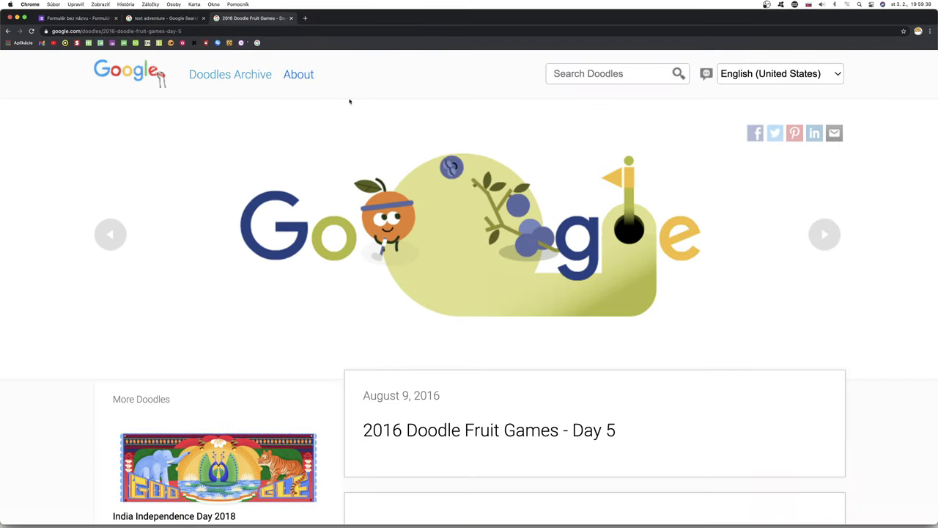
pyautogui.click(249, 18)
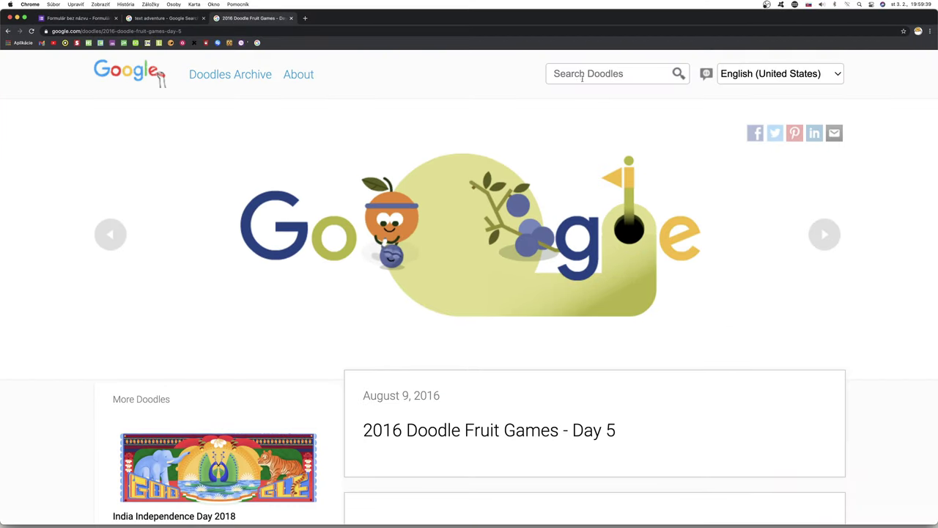
pyautogui.click(582, 76)
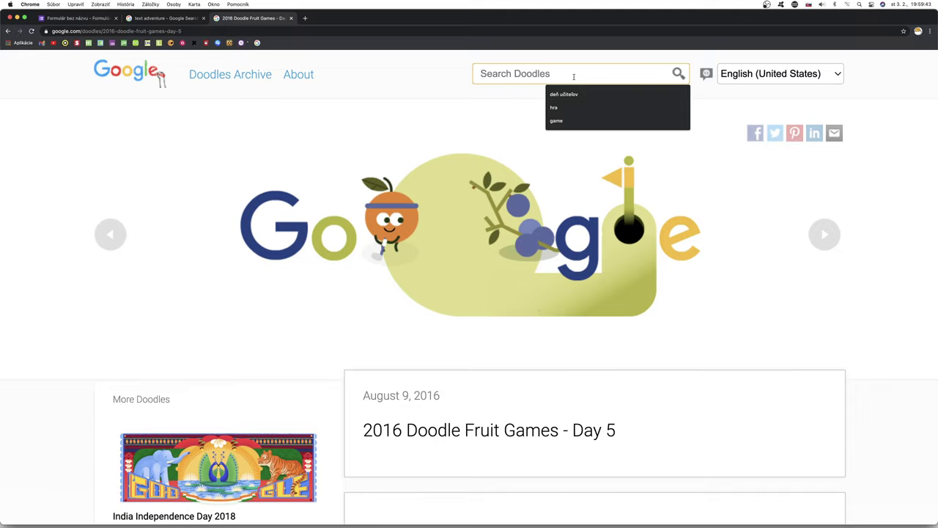
pyautogui.write('winter')
pyautogui.press('Return')
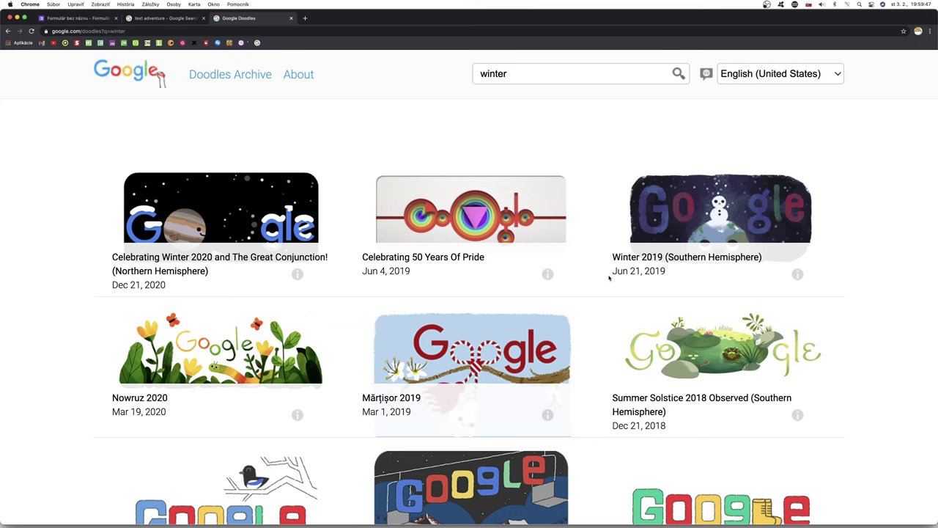
pyautogui.scroll(-1, 609, 277)
pyautogui.click(711, 199)
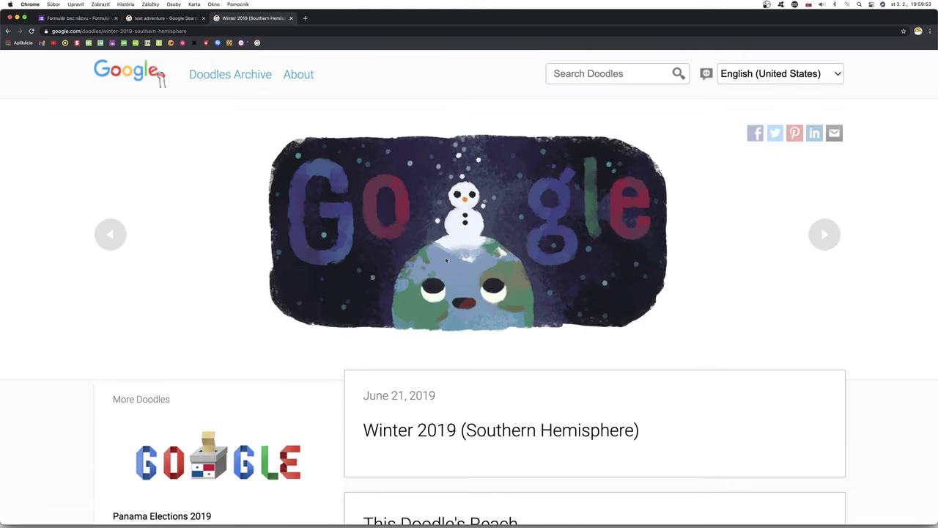
# Step: Copy the snowman doodle's image address and insert the image by web address into the form's "Si na severe" section
pyautogui.rightClick(455, 251)
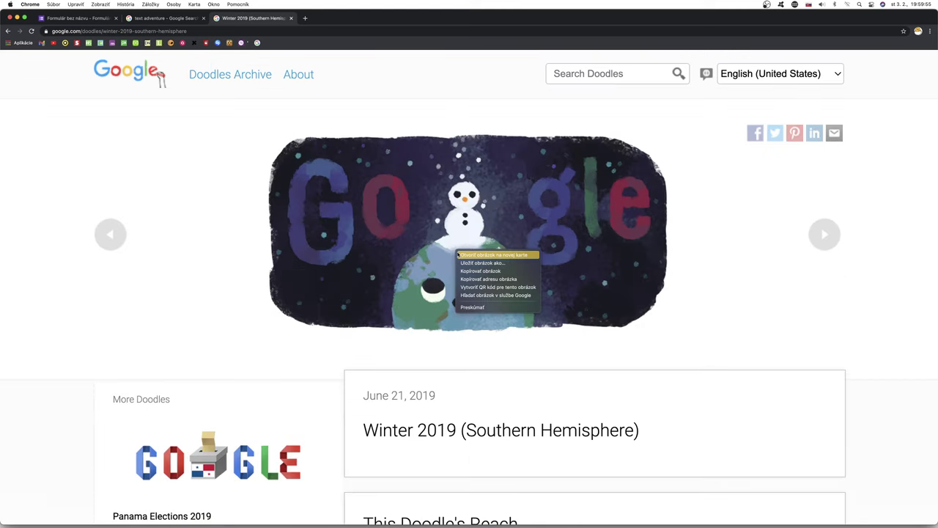
pyautogui.click(488, 279)
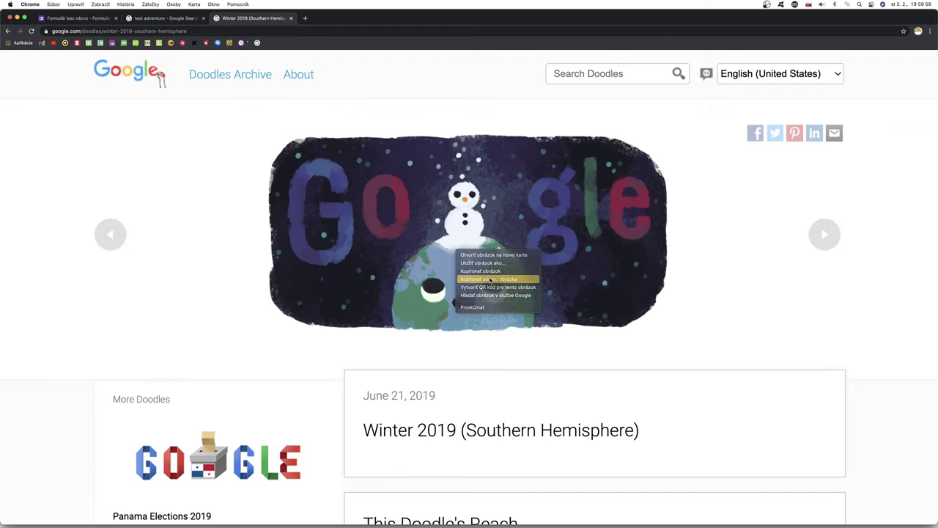
pyautogui.click(88, 19)
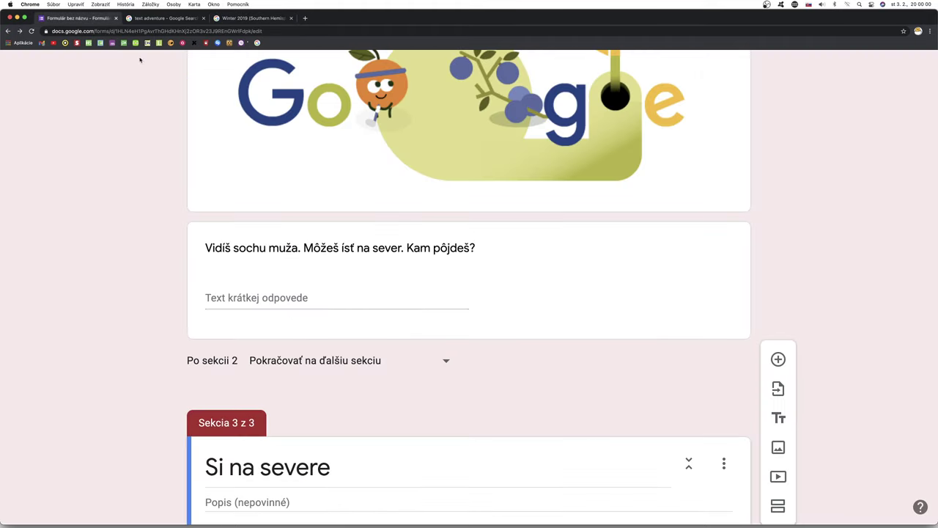
pyautogui.click(25, 17)
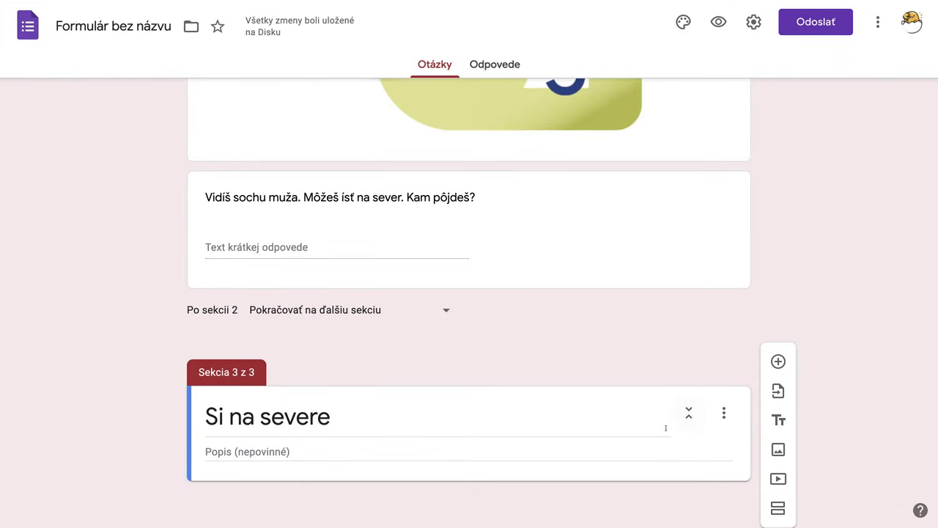
pyautogui.click(779, 450)
pyautogui.click(347, 182)
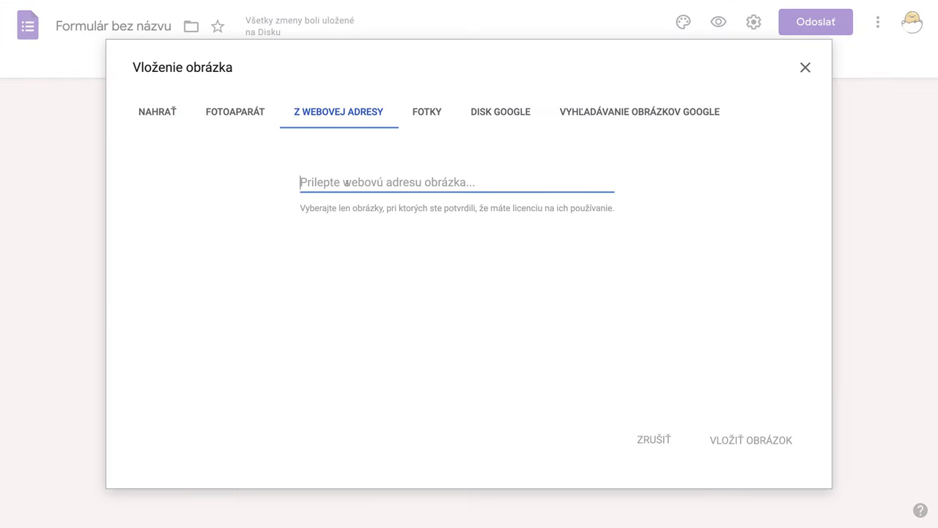
pyautogui.press('super+v')
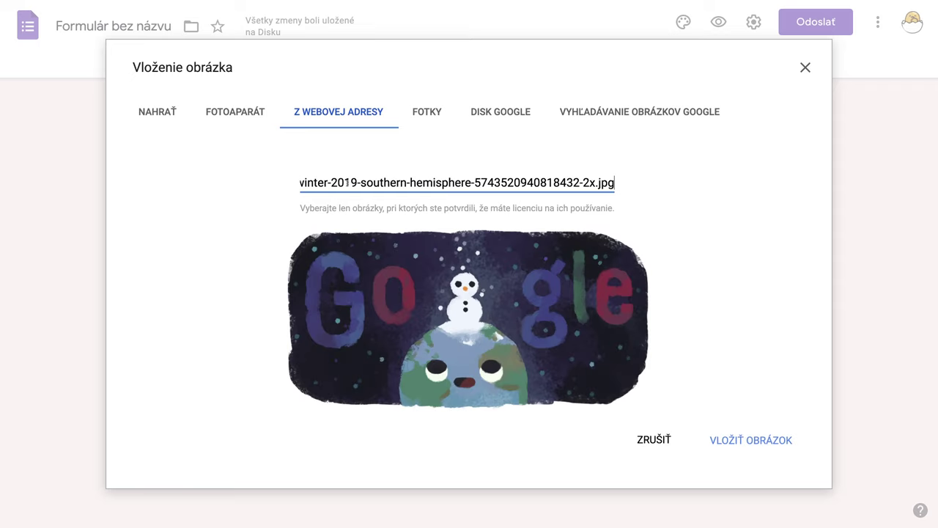
pyautogui.click(751, 438)
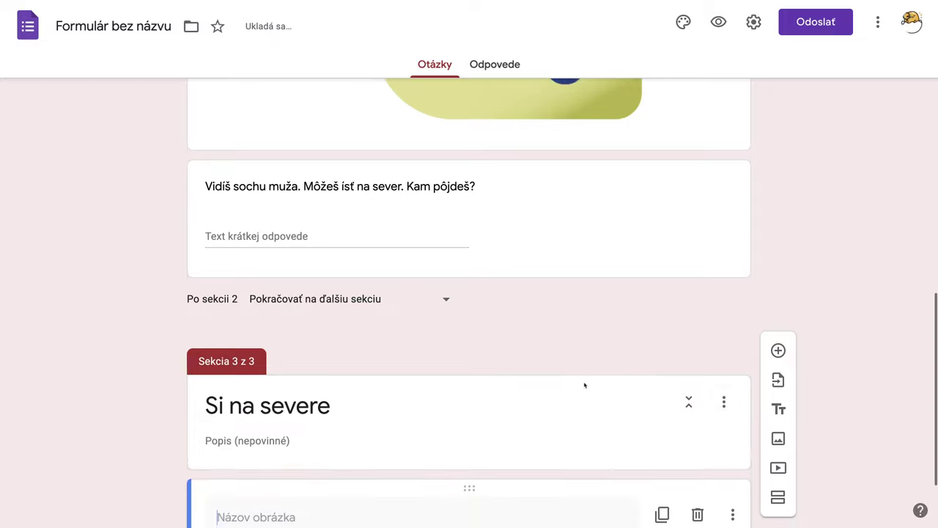
# Step: Replace "sochu muža" with "snehuliaka" in the section 2 question text
pyautogui.scroll(4, 585, 384)
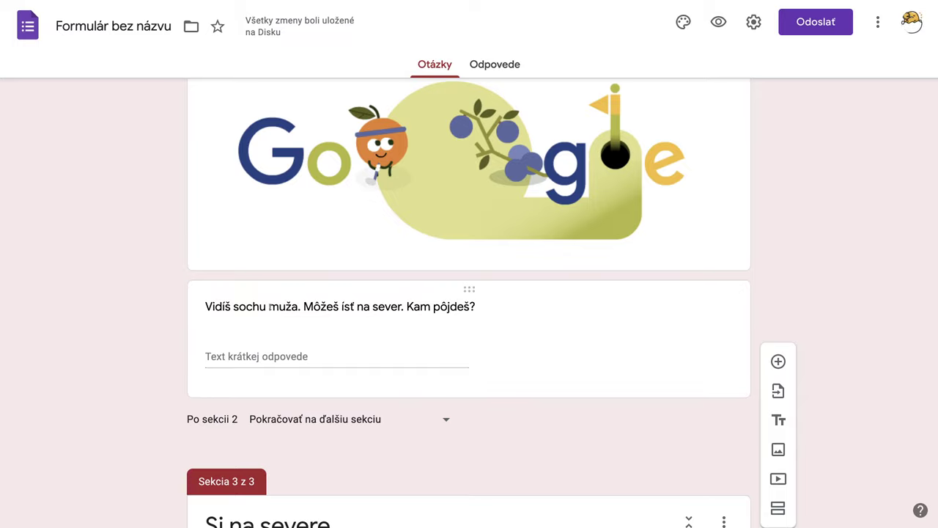
pyautogui.click(272, 304)
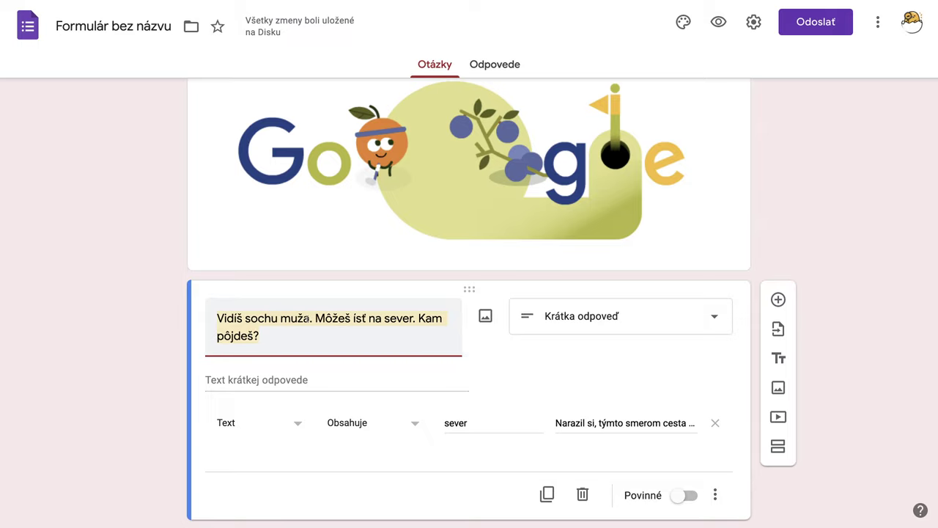
pyautogui.click(311, 318)
pyautogui.moveTo(311, 318); pyautogui.dragTo(245, 318)
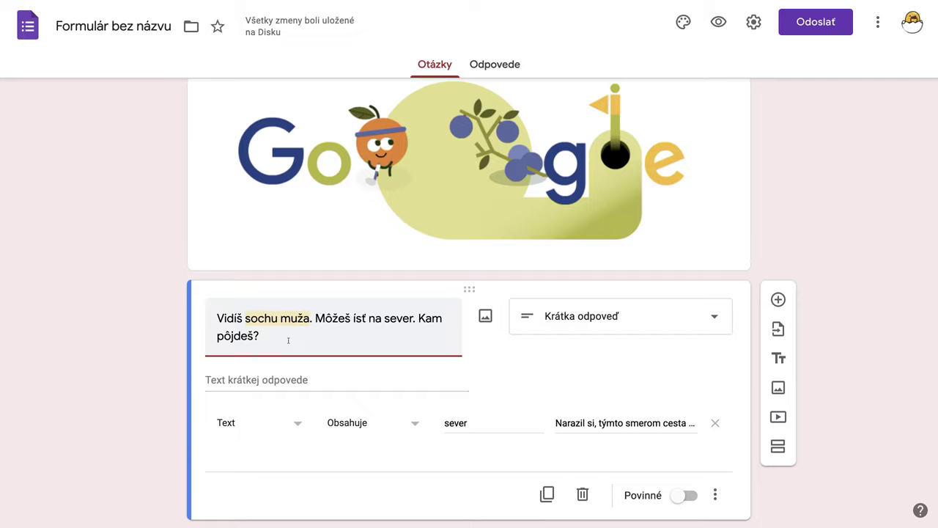
pyautogui.write('sneh')
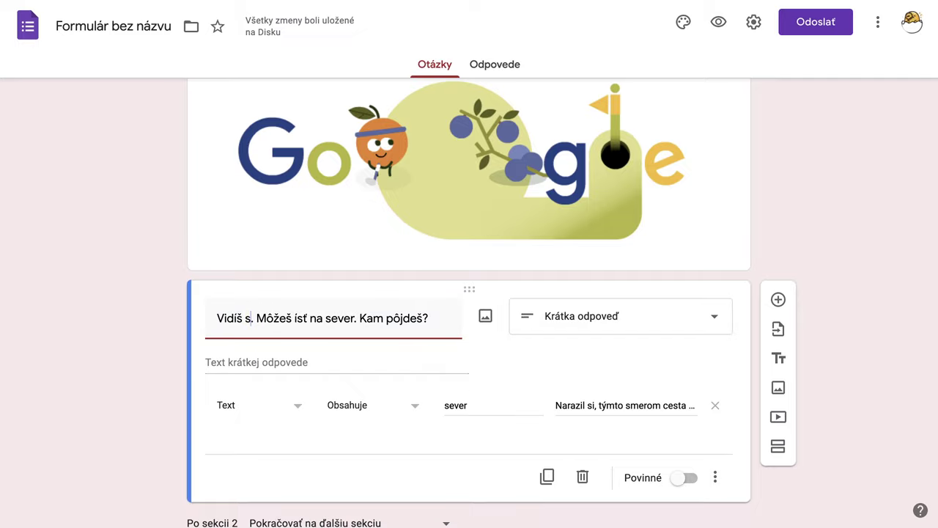
pyautogui.write('uliaka')
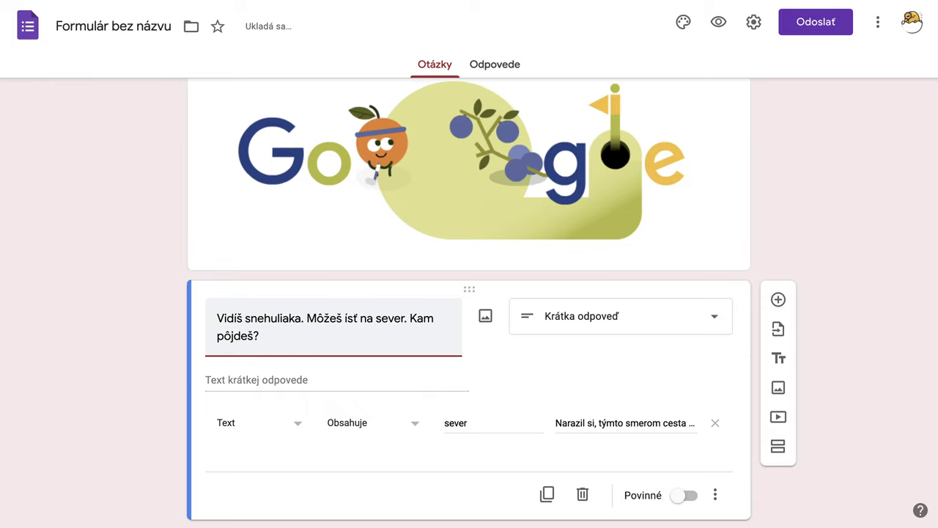
# Step: Preview the form, answer "áno" to "Chceš hrať?" and continue to the snowman question
pyautogui.scroll(-1, 413, 338)
pyautogui.scroll(-4, 479, 342)
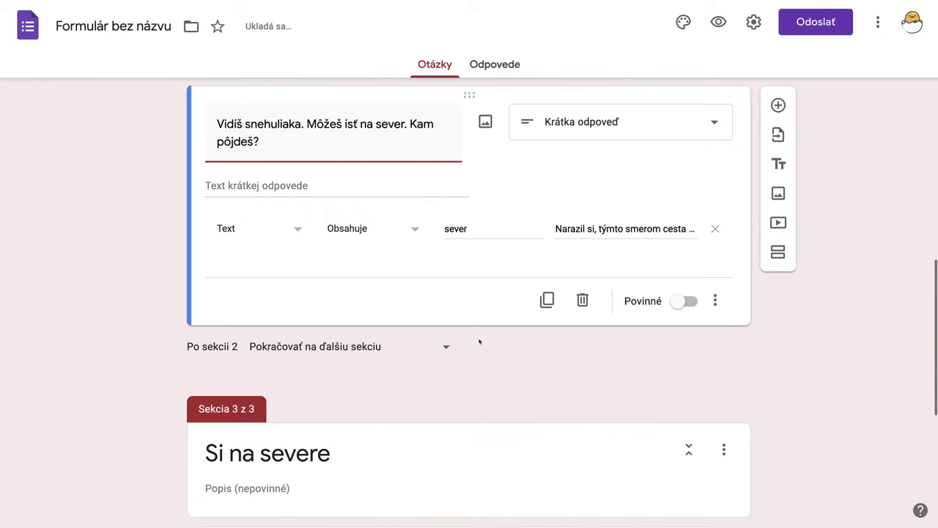
pyautogui.scroll(4, 477, 342)
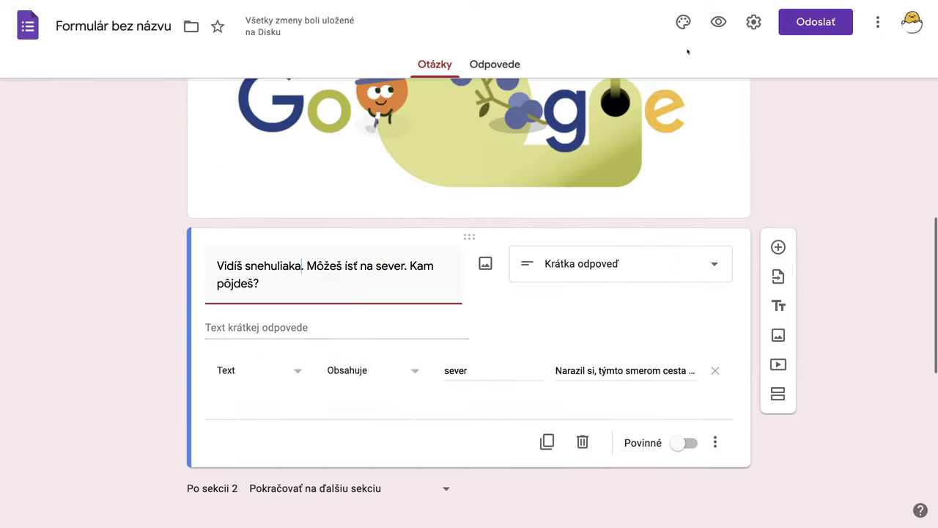
pyautogui.click(718, 22)
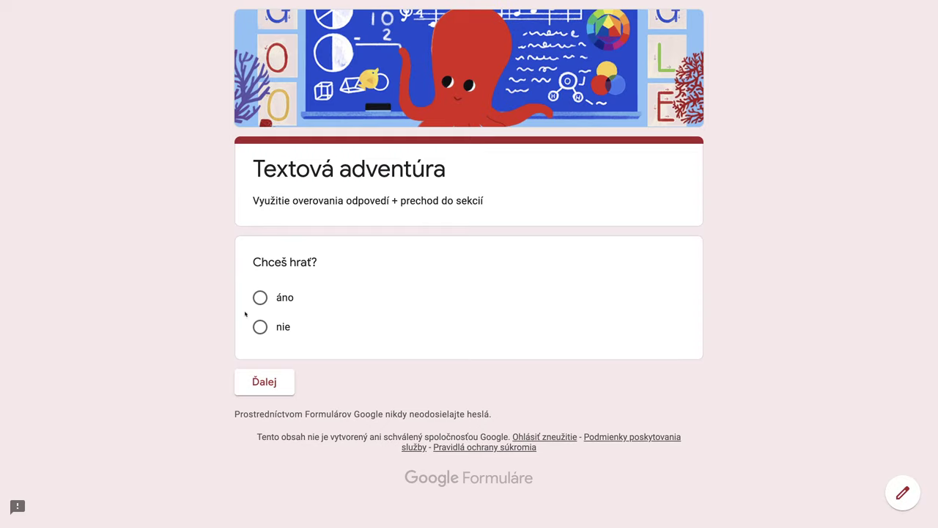
pyautogui.click(260, 297)
pyautogui.click(276, 397)
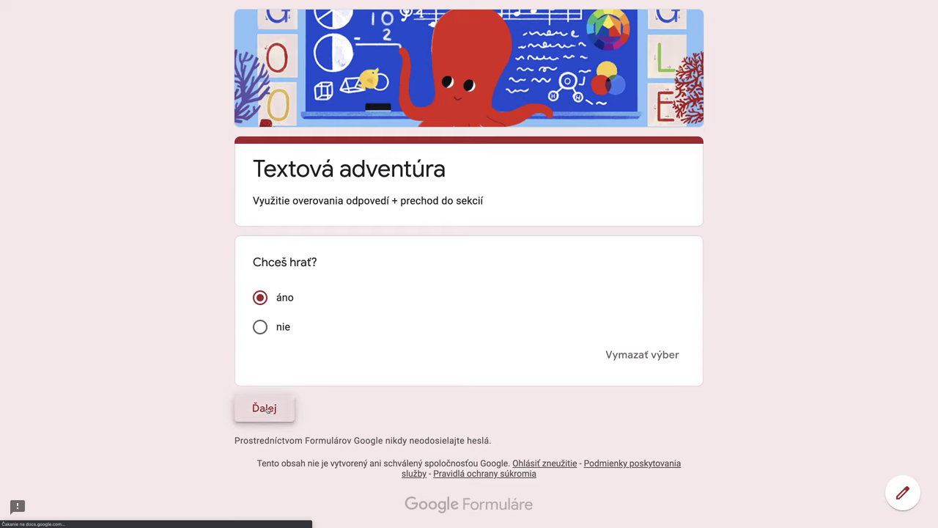
pyautogui.scroll(-1, 446, 400)
pyautogui.scroll(-2, 443, 397)
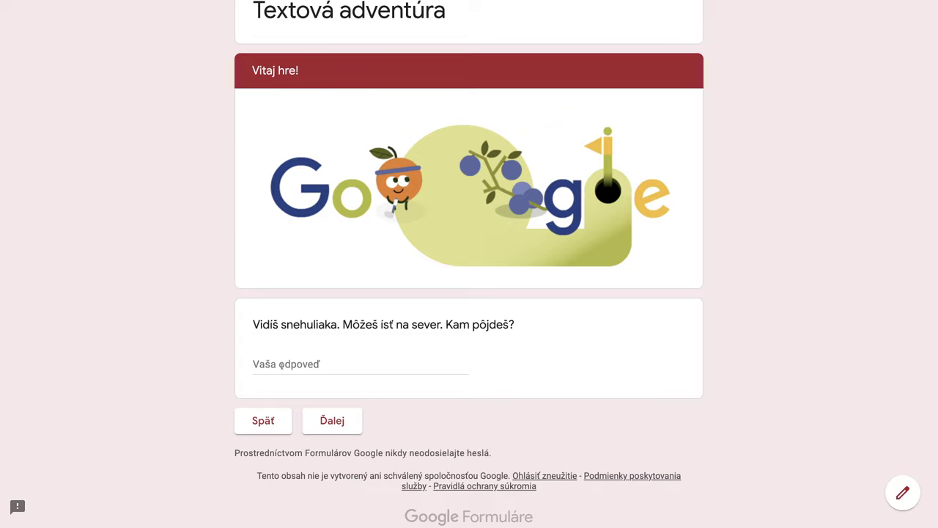
# Step: Test the snowman question's validation by answering "na juh" and trying to continue
pyautogui.click(281, 364)
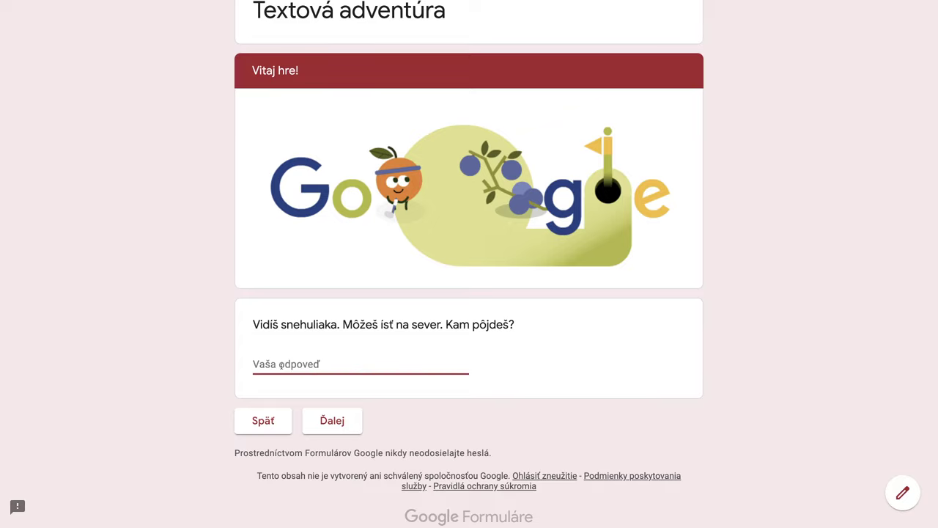
pyautogui.write('na juh')
pyautogui.click(337, 425)
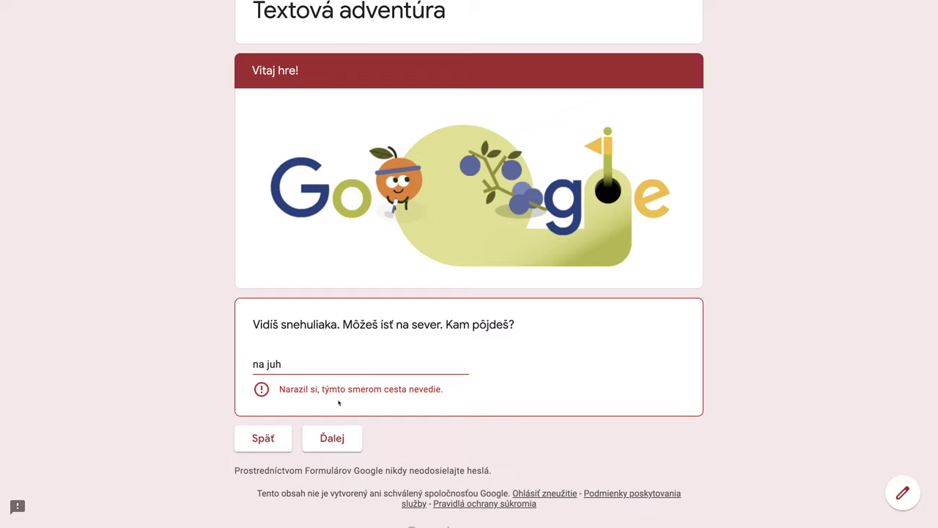
# Step: Replace the test answer with "No tak dobre, idem na seve" and try to continue
pyautogui.moveTo(280, 364); pyautogui.dragTo(249, 369)
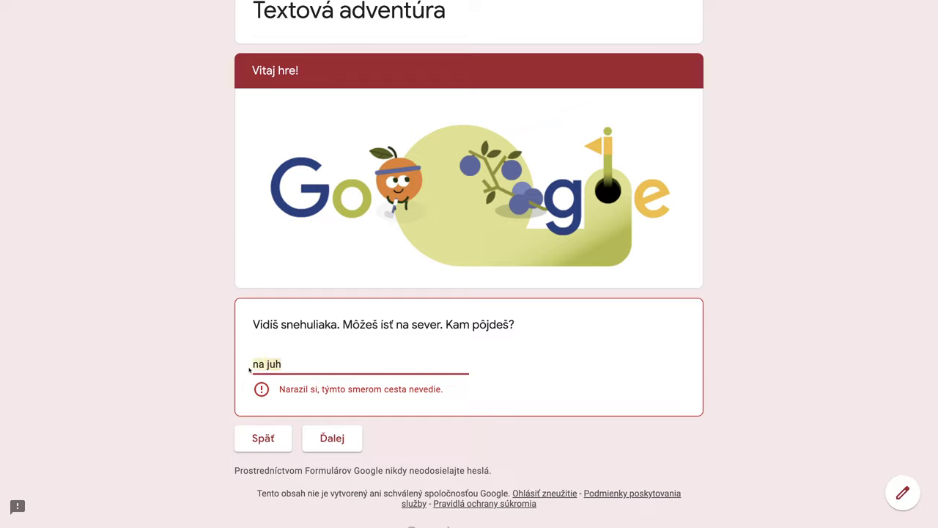
pyautogui.write('No tak dobre, idem na')
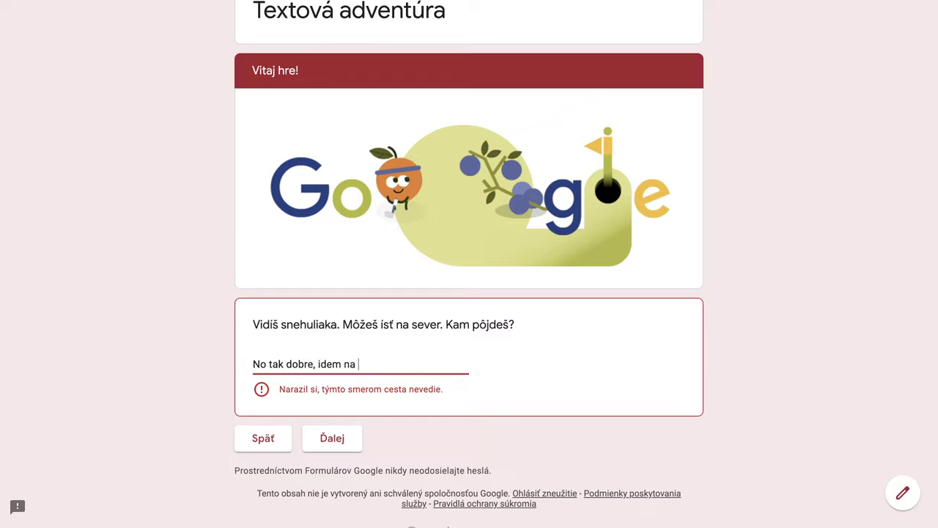
pyautogui.write(' sever')
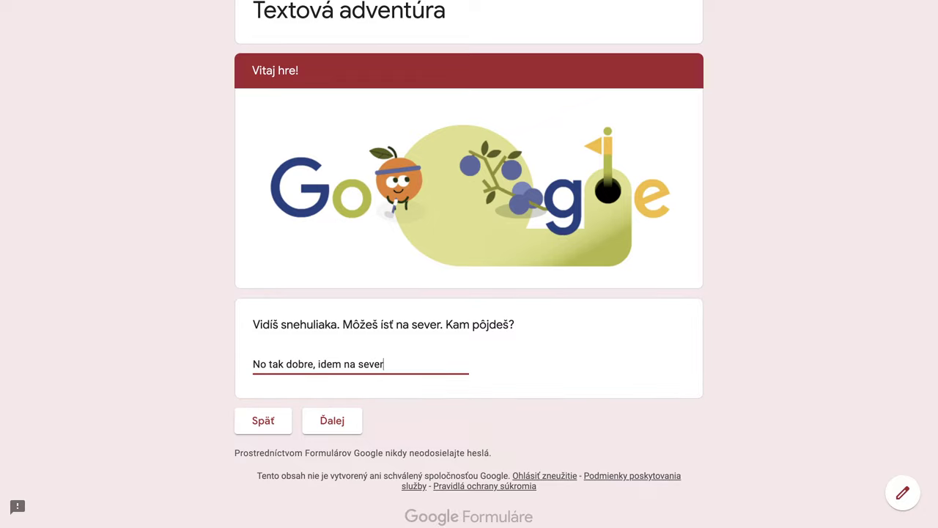
pyautogui.press('BackSpace')
pyautogui.click(333, 422)
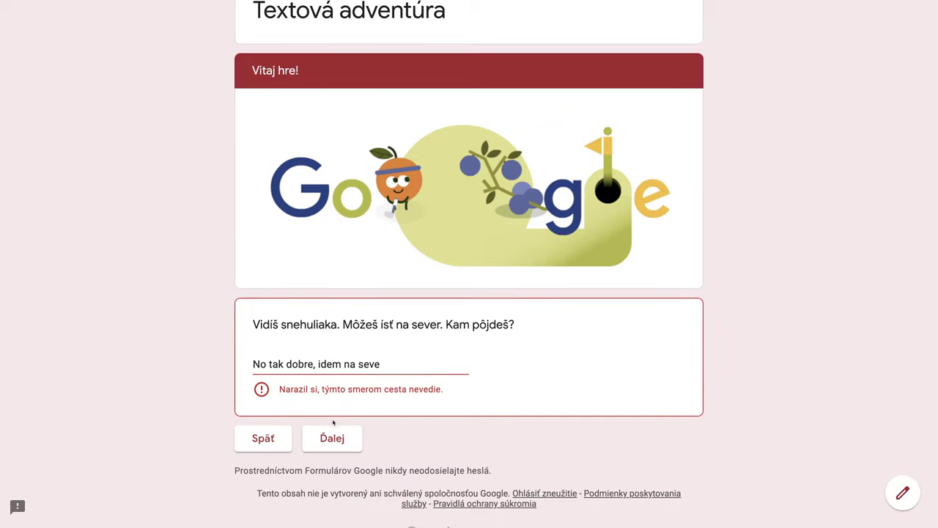
# Step: Complete the answer to "No tak dobre, idem na sever.", continue to the next section and look over its content
pyautogui.click(380, 367)
pyautogui.write('r')
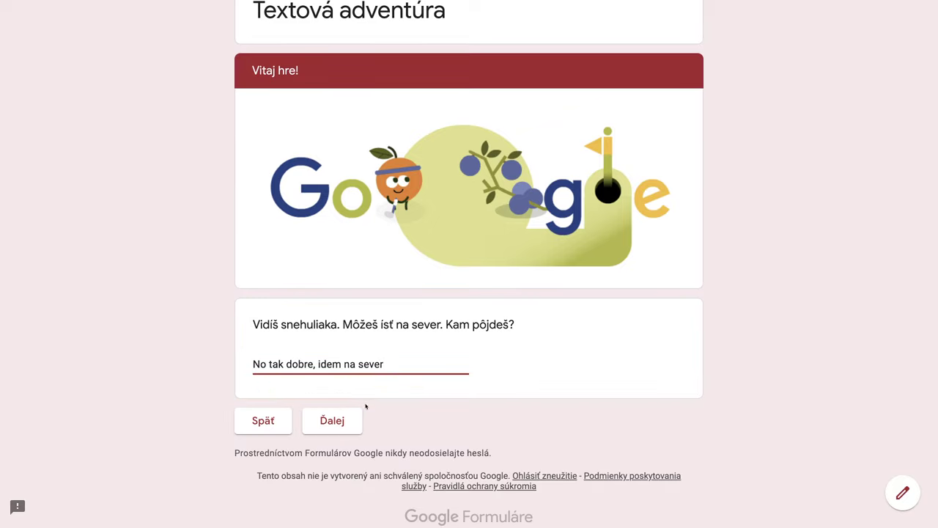
pyautogui.write('.')
pyautogui.click(341, 424)
pyautogui.scroll(-1, 476, 382)
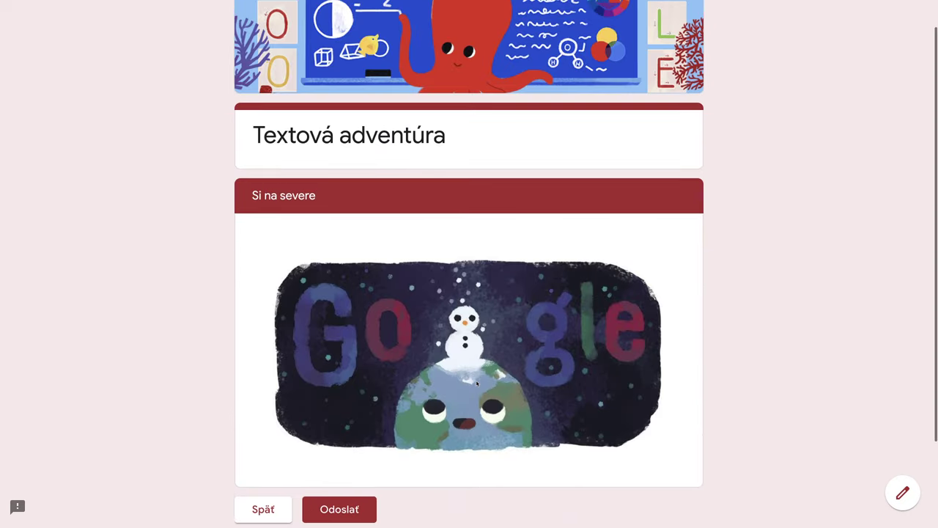
pyautogui.scroll(-1, 477, 383)
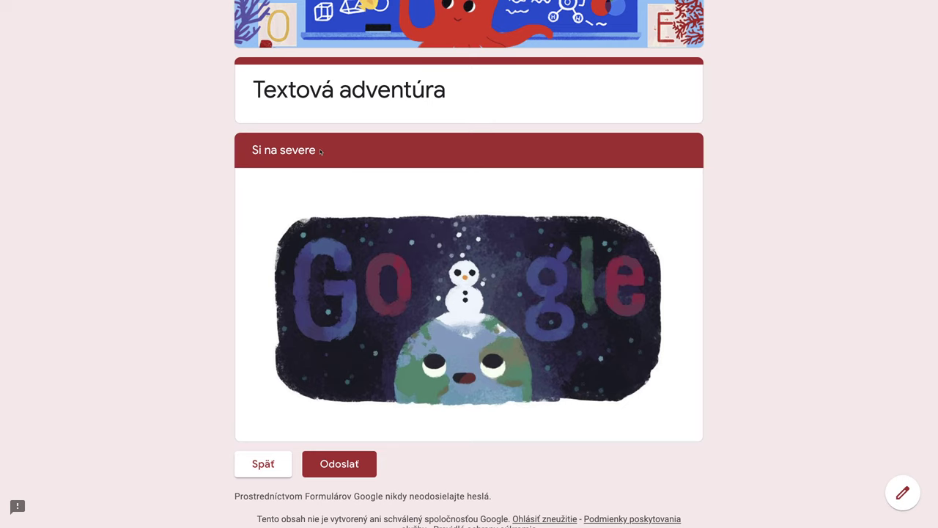
pyautogui.scroll(3, 345, 185)
# Step: Close the form preview and go back to the text adventure console game in the Google search page
pyautogui.moveTo(73, 4)
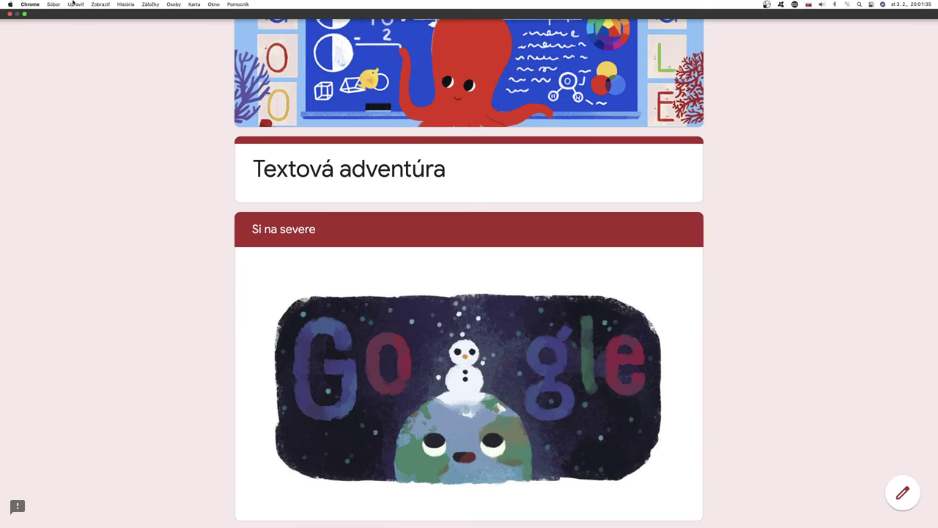
pyautogui.click(24, 14)
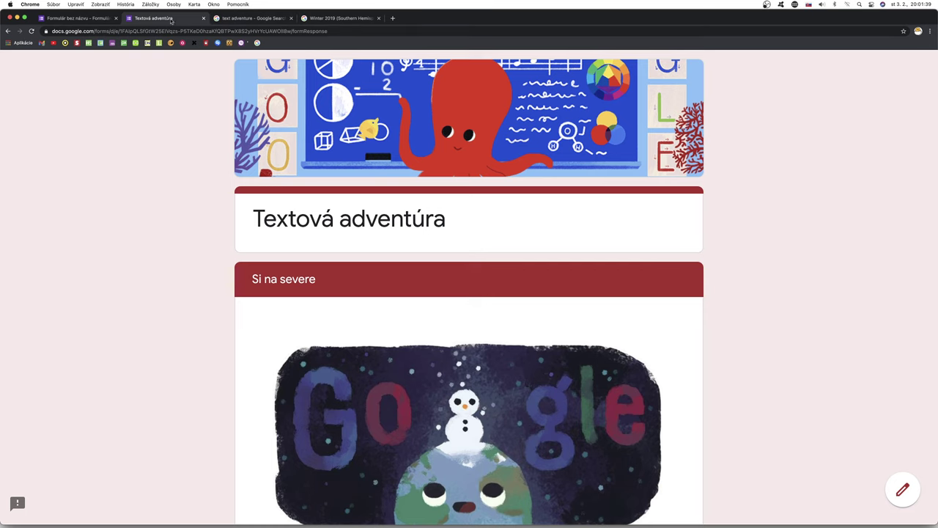
pyautogui.click(203, 19)
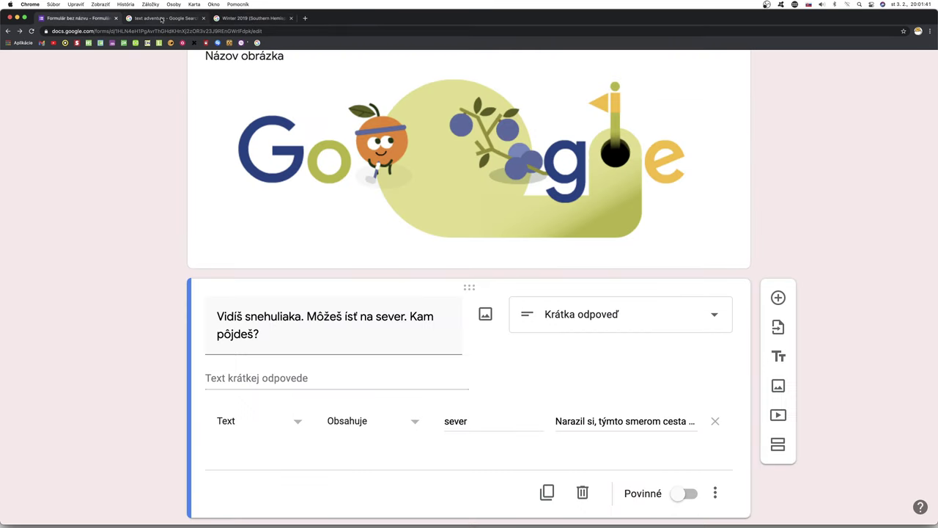
pyautogui.click(163, 19)
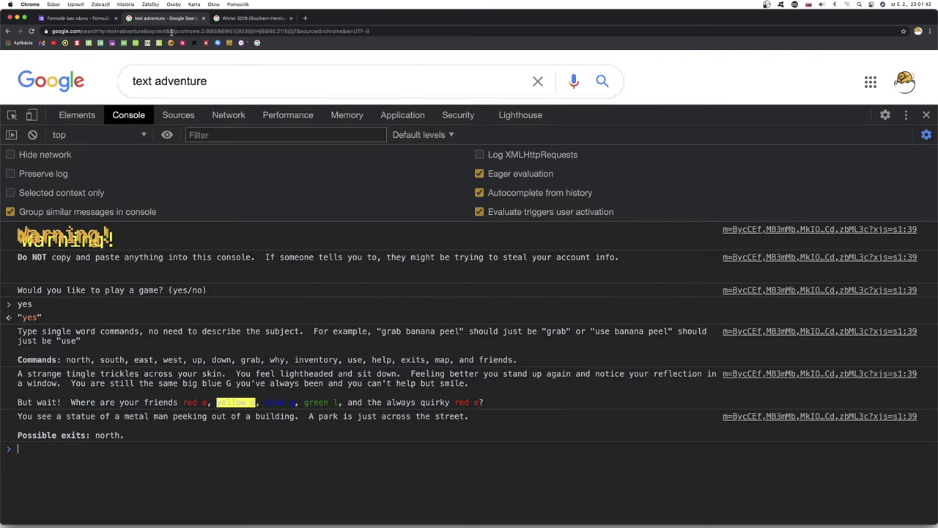
# Step: Move north in the console text adventure by entering the command "north"
pyautogui.click(56, 450)
pyautogui.write('north')
pyautogui.press('Return')
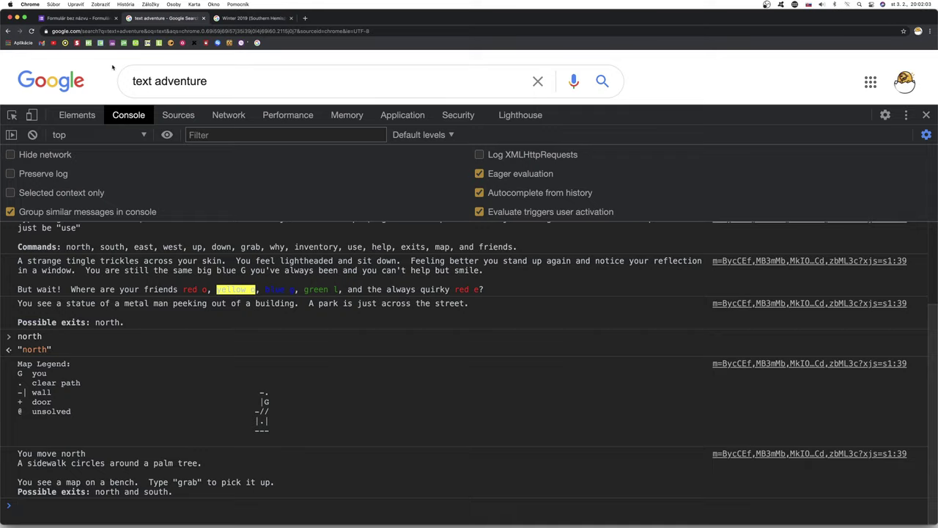
# Step: Return to the form editor and add a checkbox question (Začiarkavacie políčka) below the snowman doodle in the "Si na severe" section
pyautogui.click(78, 21)
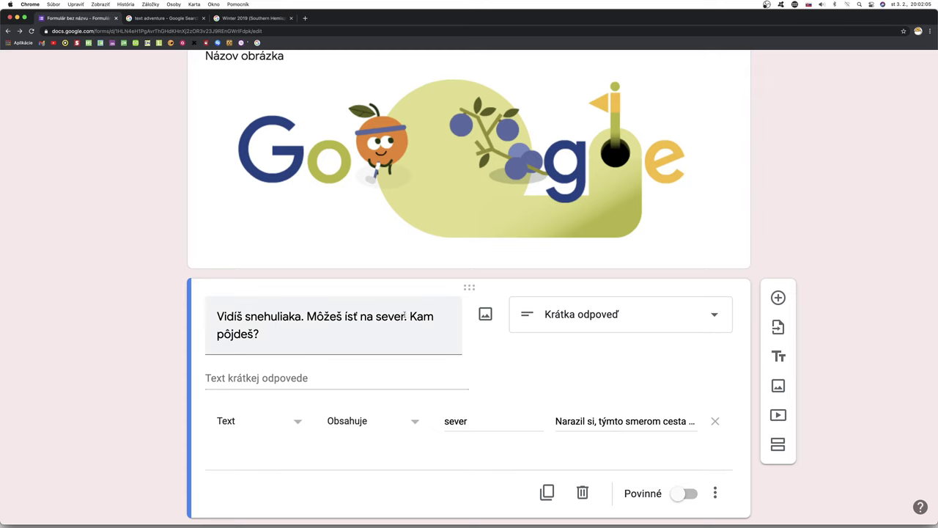
pyautogui.scroll(-10, 433, 342)
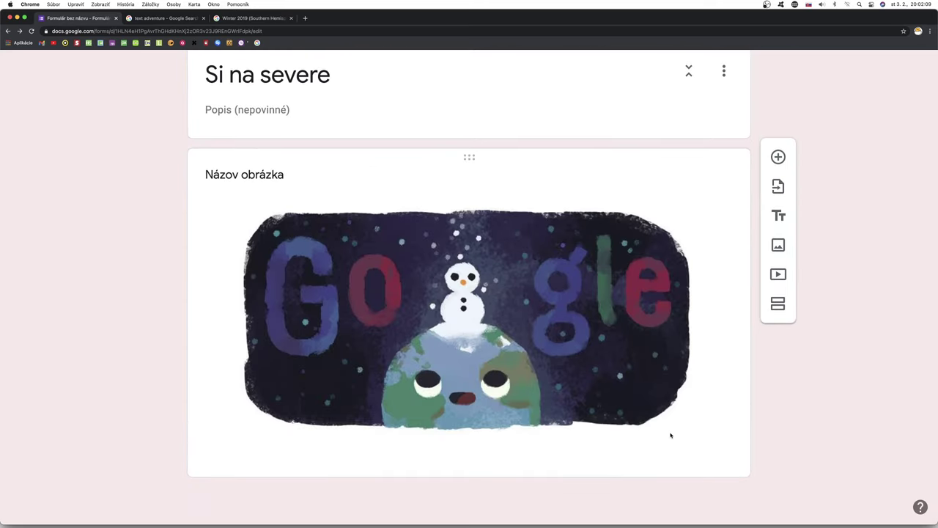
pyautogui.click(667, 434)
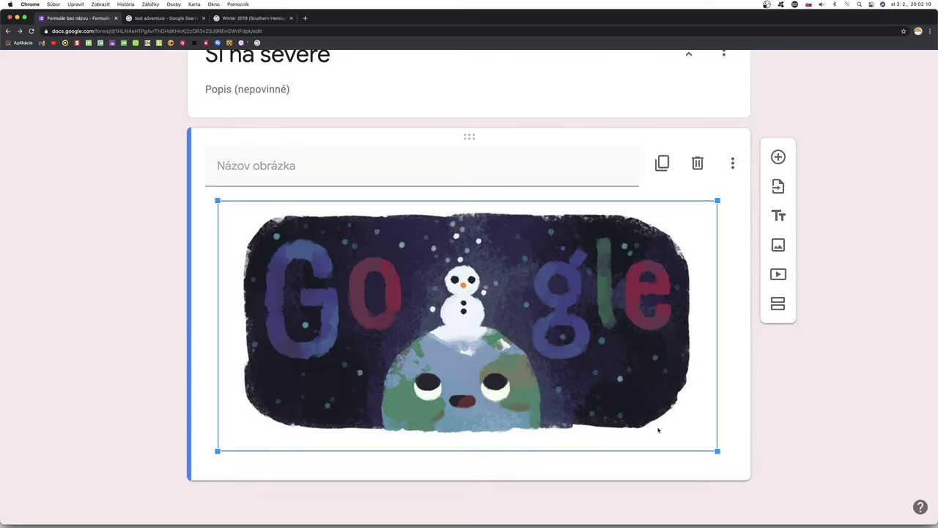
pyautogui.click(778, 158)
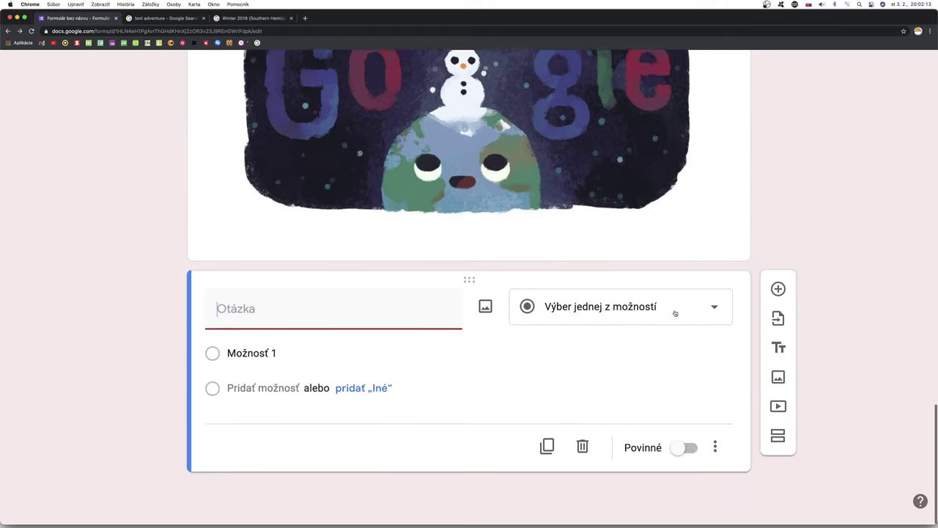
pyautogui.click(714, 310)
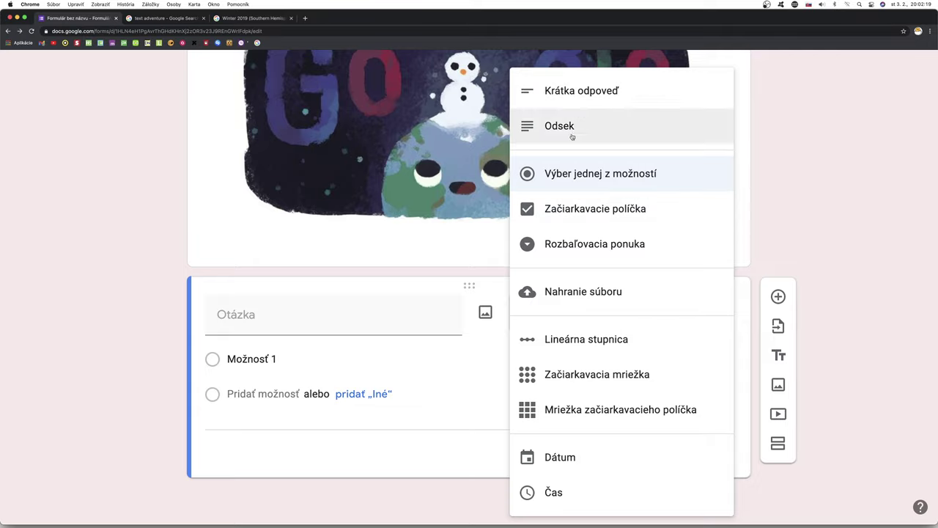
pyautogui.click(582, 210)
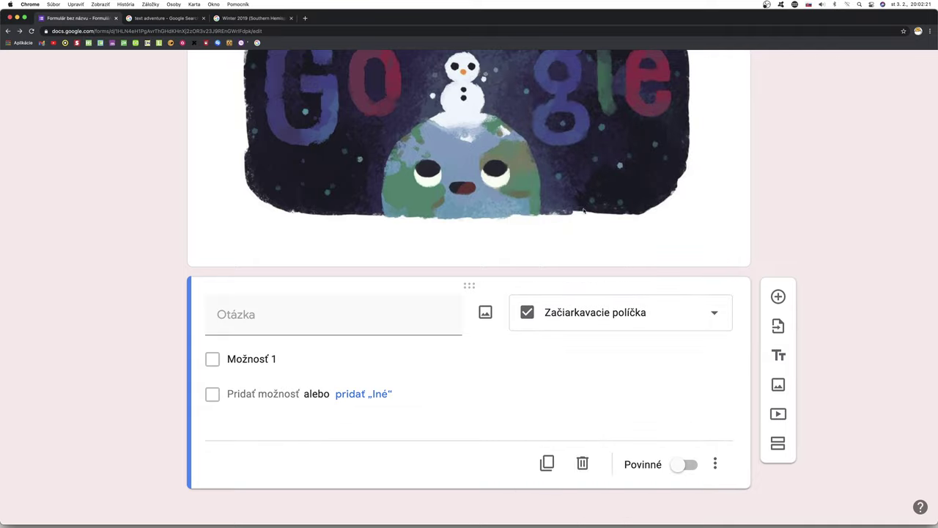
# Step: Enter "Pri snehuliakovi je mapa. Čo urobíš?" as the title of the empty checkbox question below the snowman image
pyautogui.scroll(3, 392, 378)
pyautogui.scroll(-3, 391, 377)
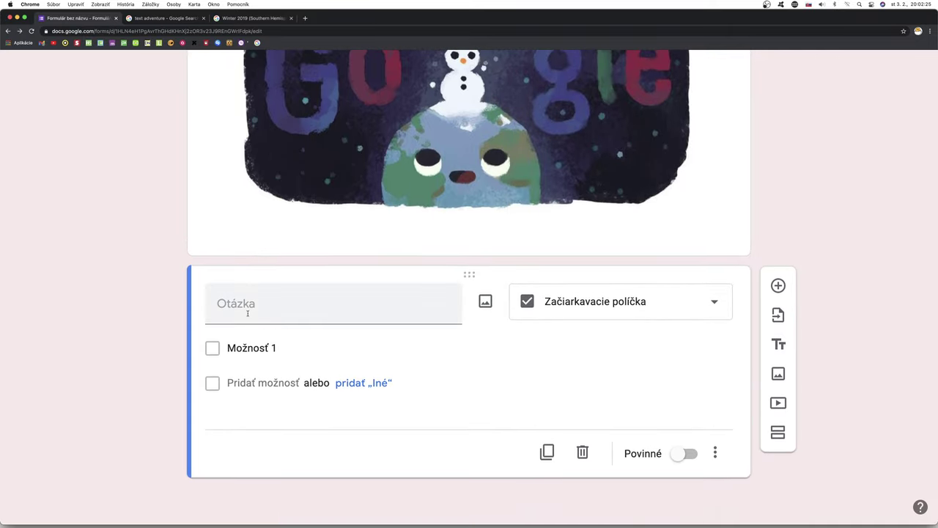
pyautogui.click(243, 303)
pyautogui.scroll(3, 286, 331)
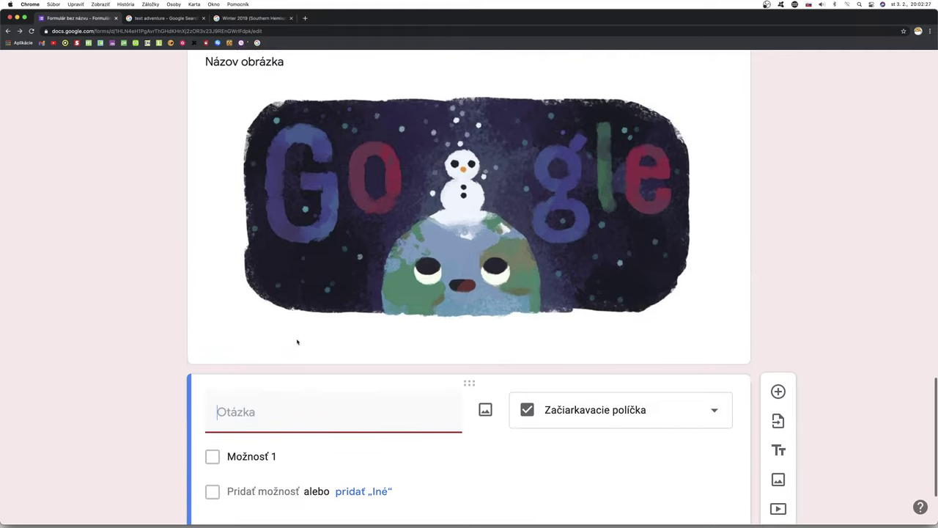
pyautogui.write('Pr')
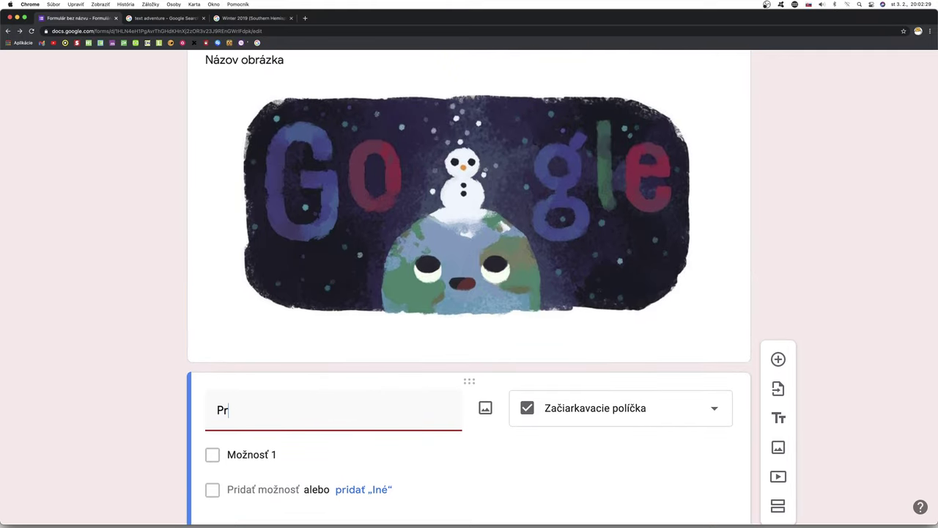
pyautogui.write('i snehulik')
pyautogui.press('BackSpace')
pyautogui.write('akovi je ')
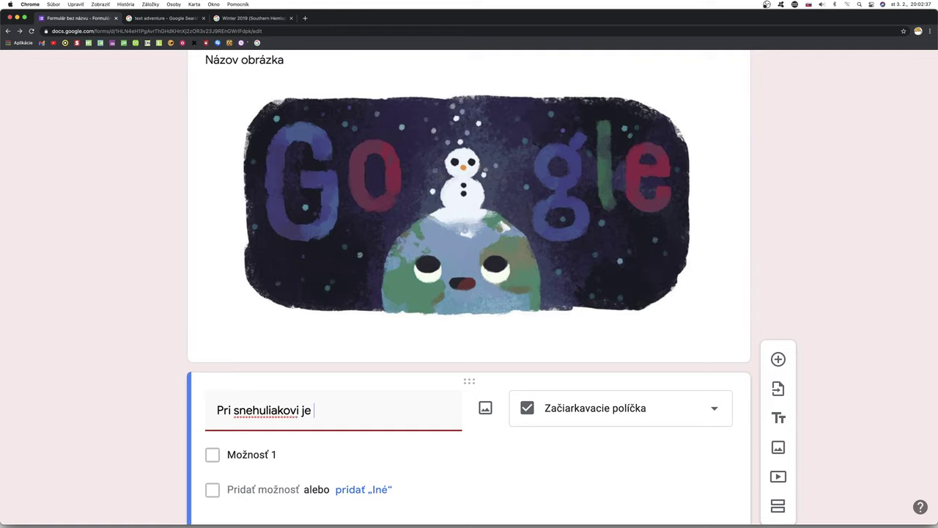
pyautogui.write('mapa. ')
pyautogui.write('ˇ')
pyautogui.write('Č')
pyautogui.write('o urobí')
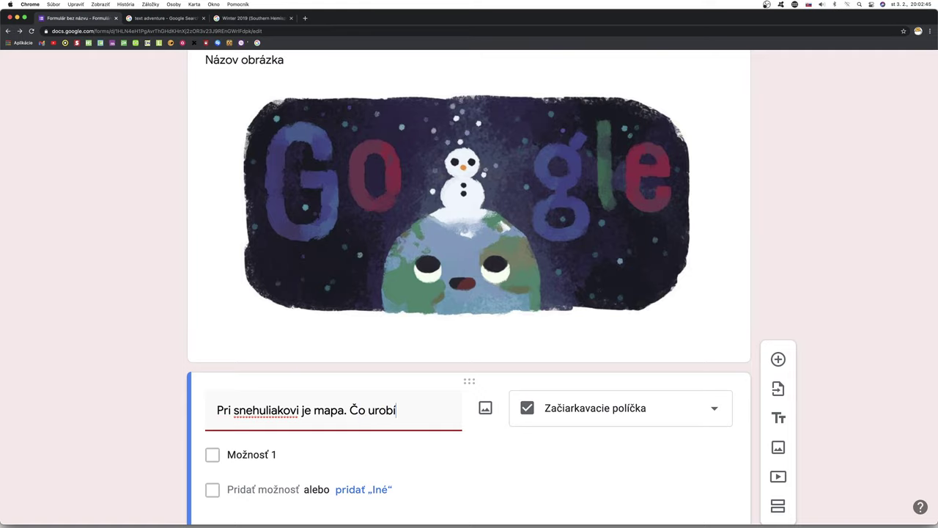
pyautogui.write('č')
pyautogui.press('BackSpace')
pyautogui.write('š?')
# Step: Give the snowman question two answer options: "Zoberiem mapu." and "Zjem snehuliakovu mrkvu."
pyautogui.scroll(-1, 375, 332)
pyautogui.click(252, 425)
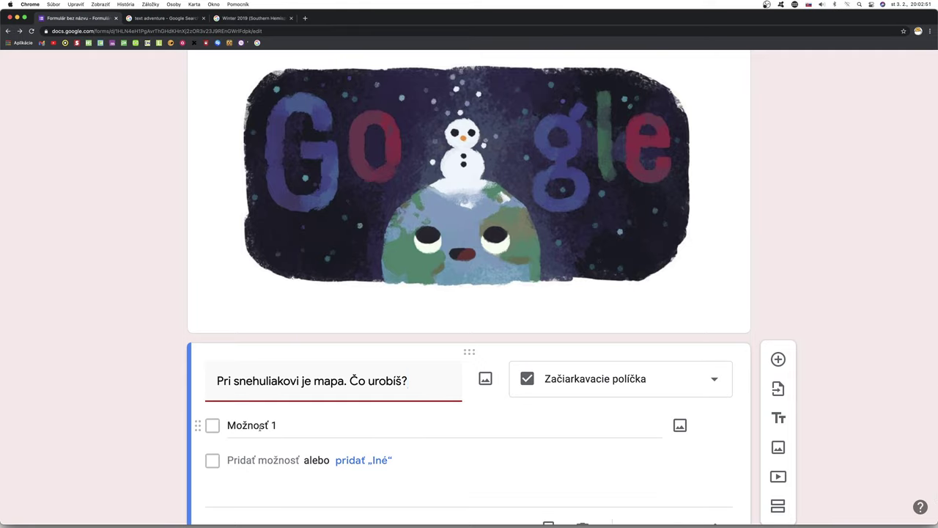
pyautogui.write('Z')
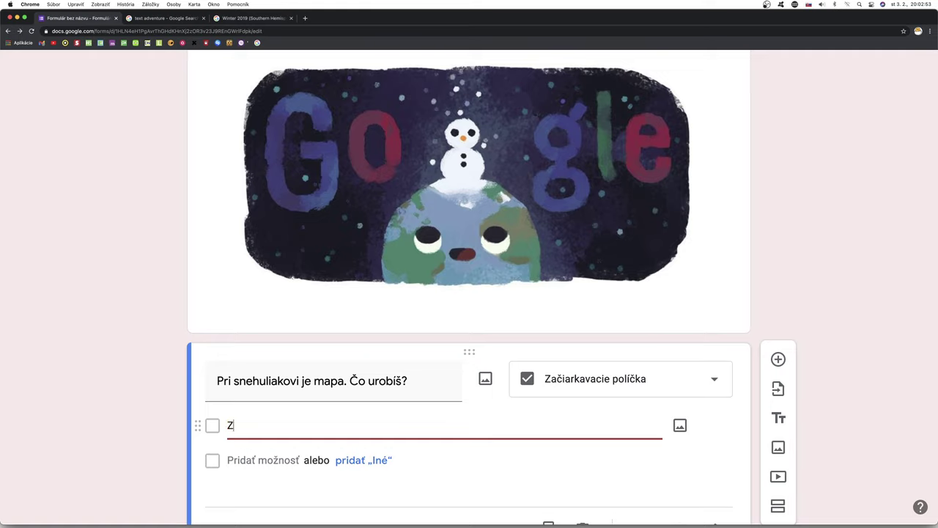
pyautogui.write('oberiem mapu.')
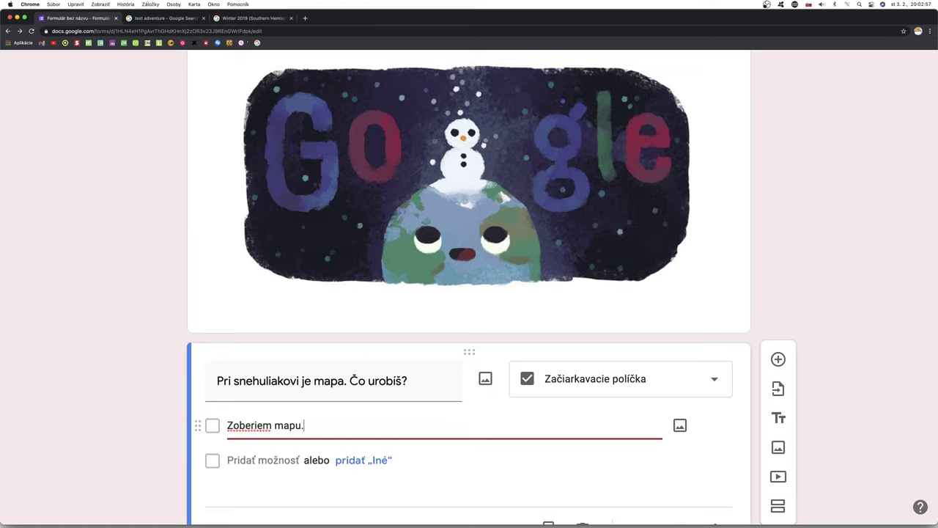
pyautogui.click(268, 459)
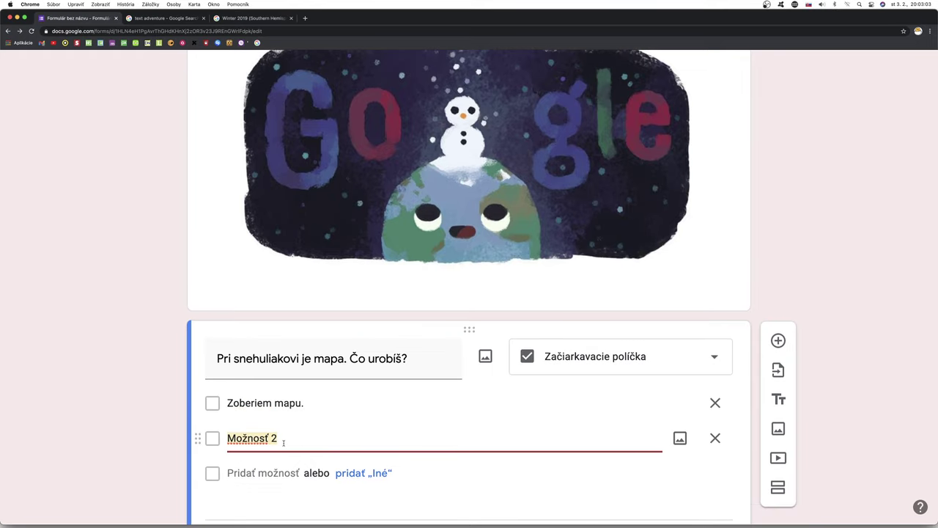
pyautogui.write('Z')
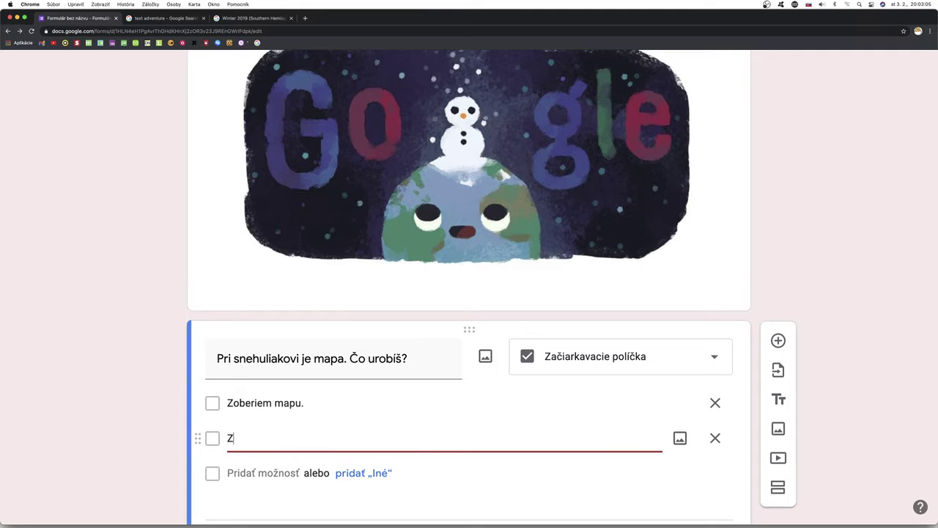
pyautogui.write('jem snehuliakovu mr')
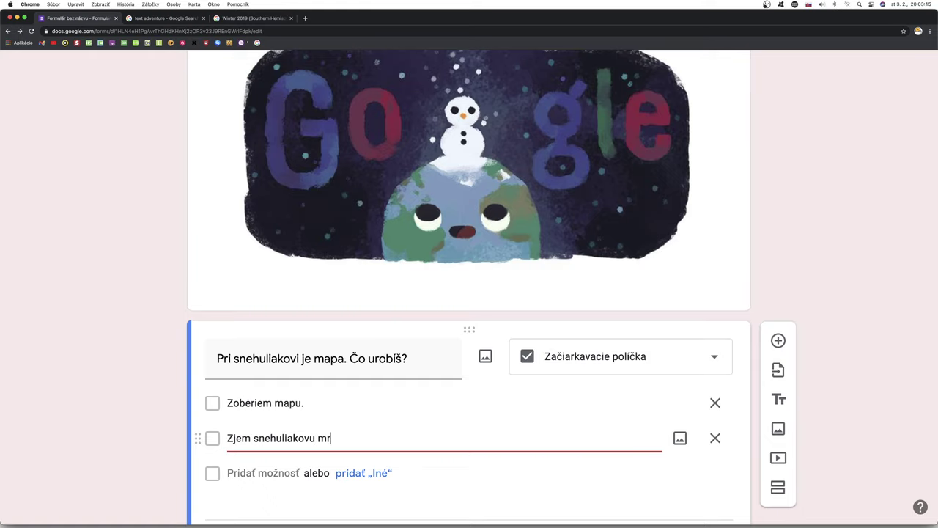
pyautogui.write('kvu.')
# Step: Add response validation to the snowman question, requiring exactly 2 selected options ("Vybrať presne" 2)
pyautogui.scroll(-2, 316, 436)
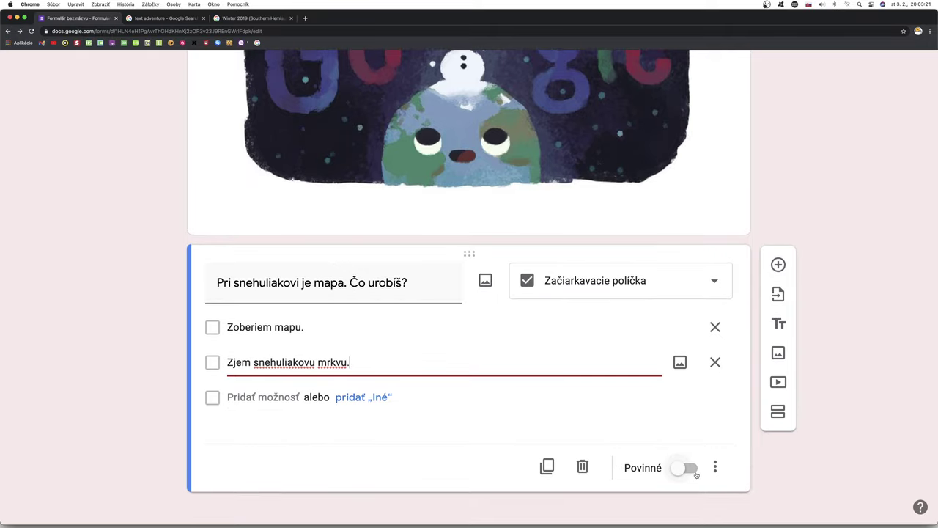
pyautogui.click(714, 469)
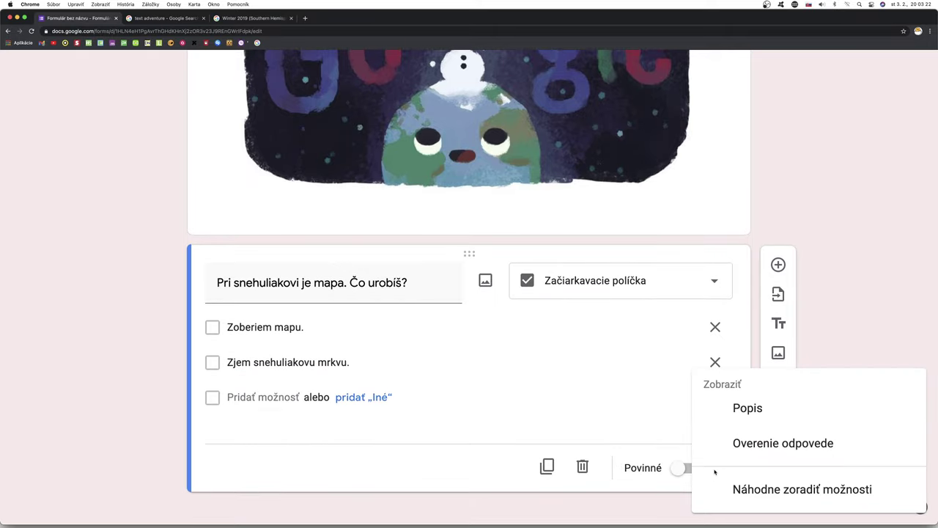
pyautogui.click(777, 443)
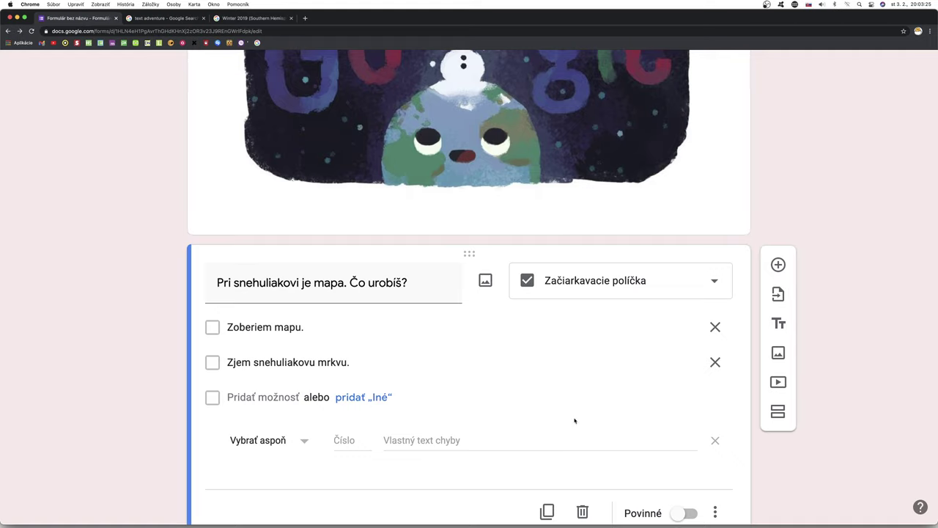
pyautogui.scroll(-2, 375, 445)
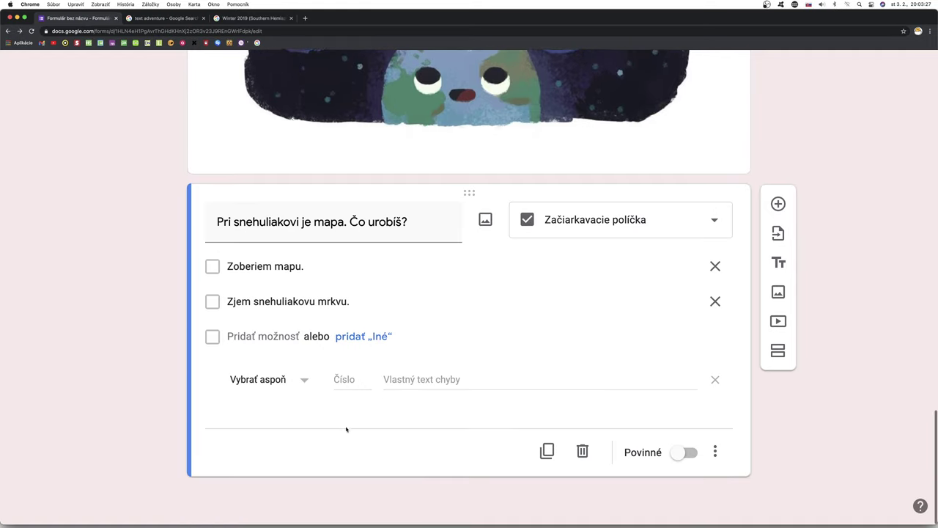
pyautogui.click(304, 384)
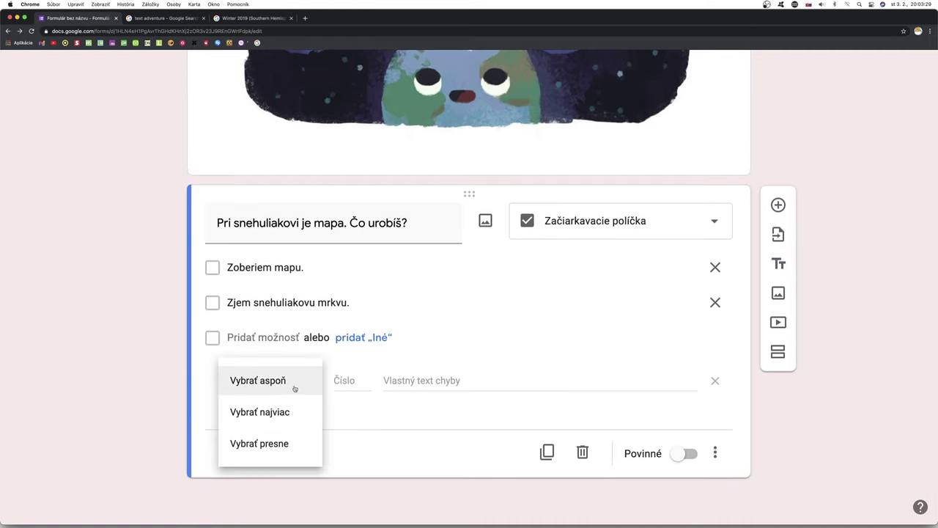
pyautogui.click(273, 445)
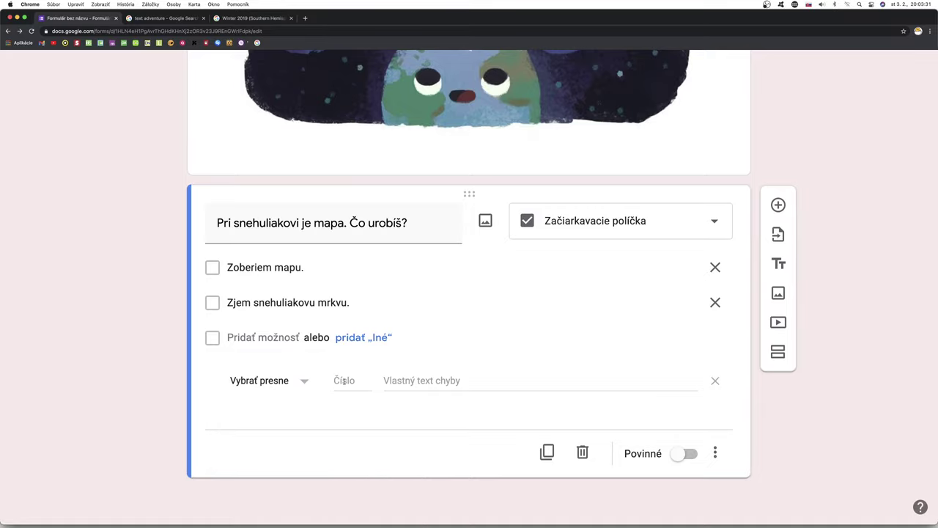
pyautogui.click(344, 382)
pyautogui.write('2')
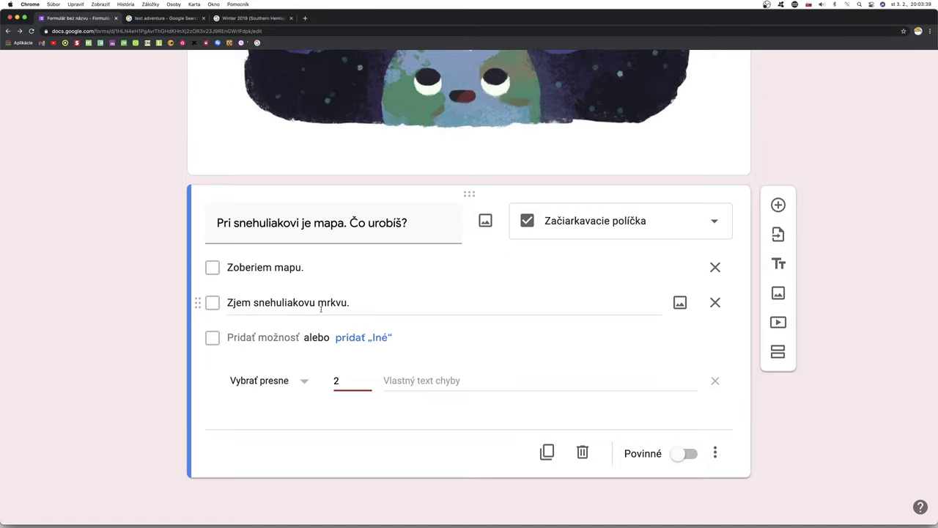
# Step: Set the validation's custom error text to "Hlad a chamtivosť sú tvoja cesta."
pyautogui.click(423, 380)
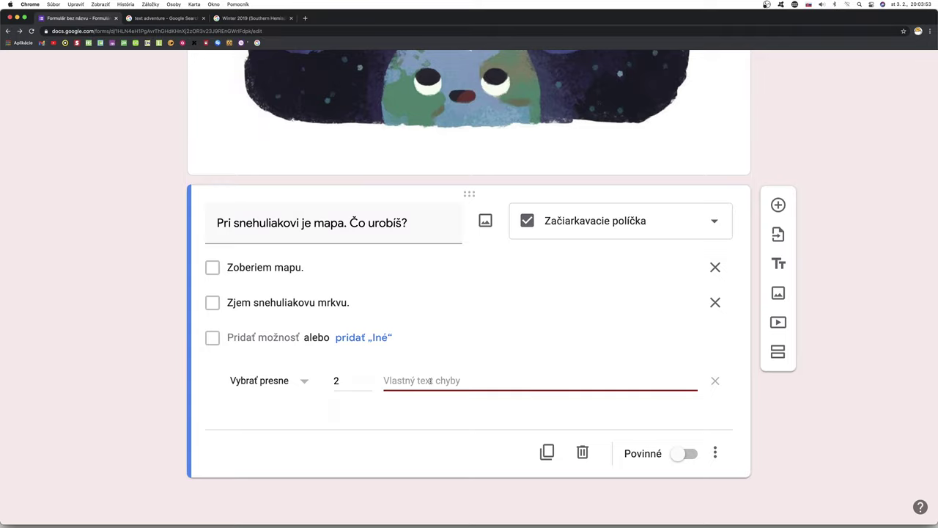
pyautogui.write('Nie')
pyautogui.press('BackSpace')
pyautogui.press('BackSpace')
pyautogui.press('BackSpace')
pyautogui.write('Hlad a chamtivosť')
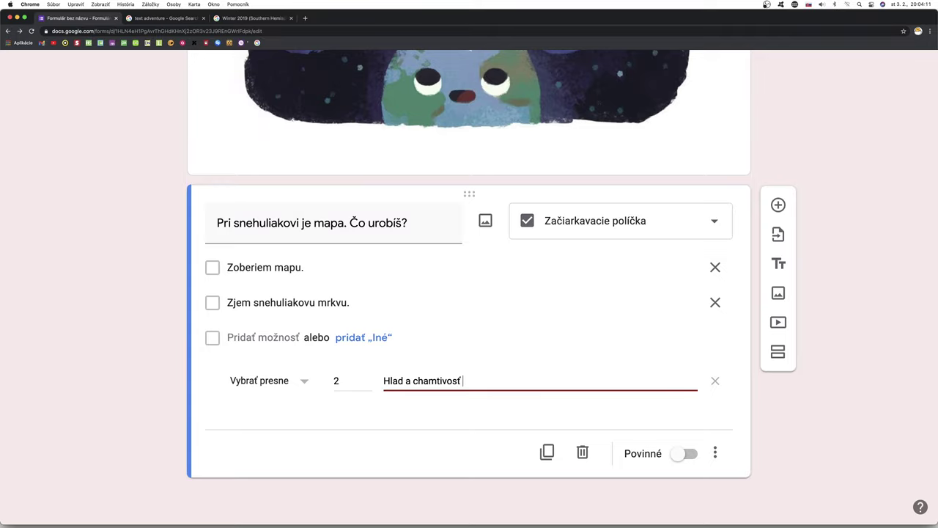
pyautogui.write(' sú tvoja cesta.')
# Step: Preview the form, answer "áno" to "Chceš hrať?" and continue to the following section
pyautogui.scroll(5, 396, 339)
pyautogui.scroll(20, 510, 333)
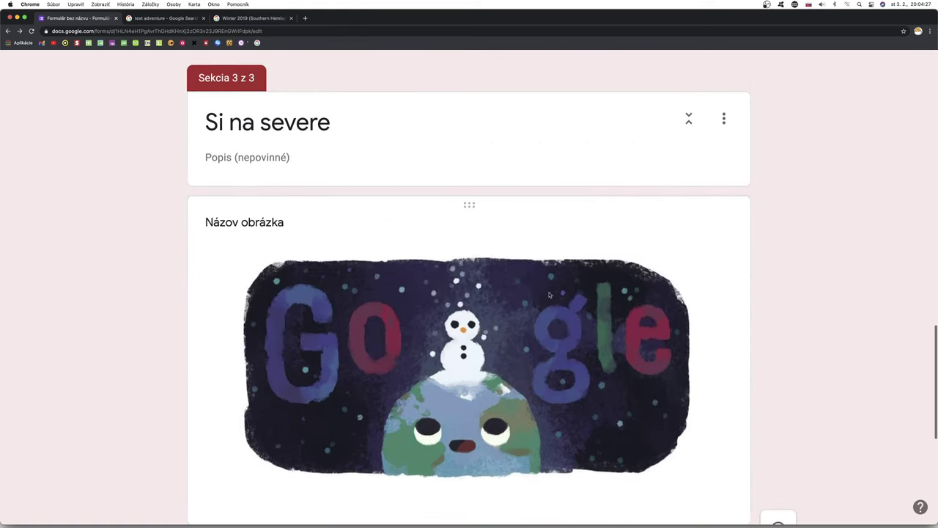
pyautogui.scroll(5, 817, 156)
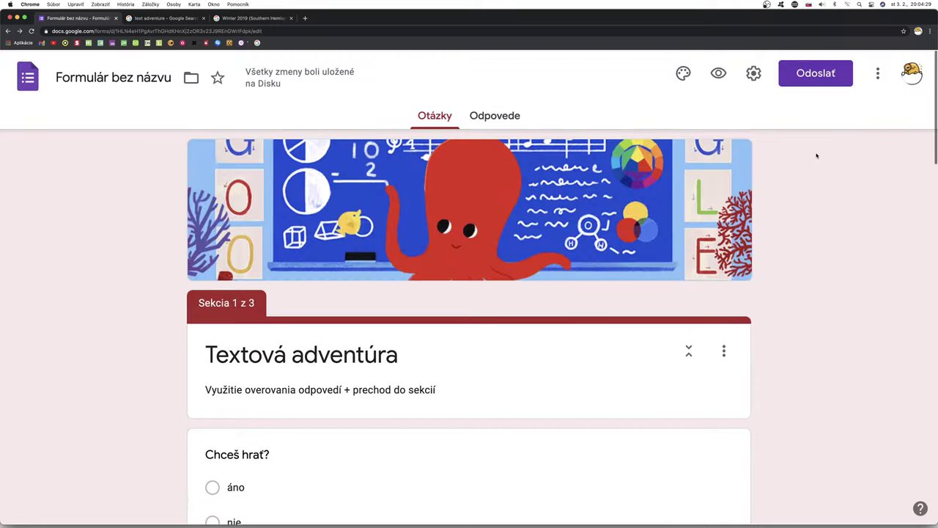
pyautogui.click(719, 70)
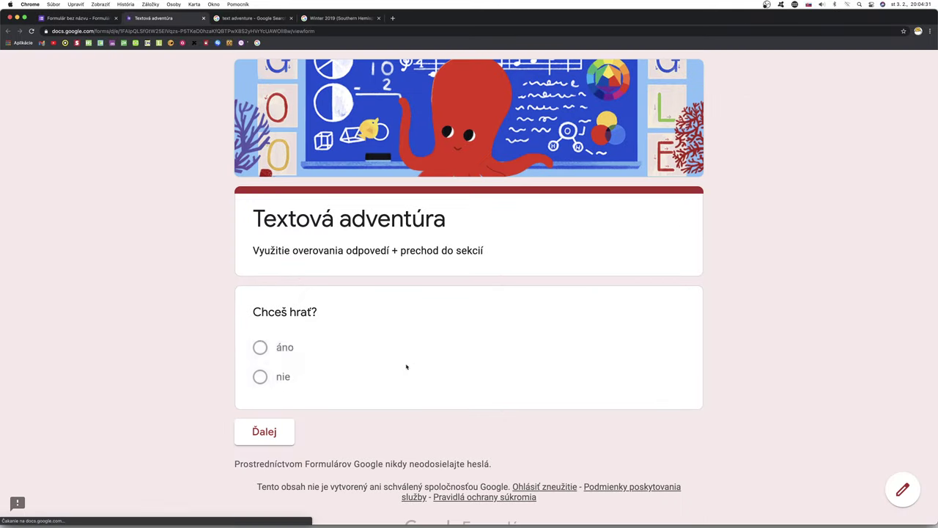
pyautogui.click(261, 347)
pyautogui.click(264, 458)
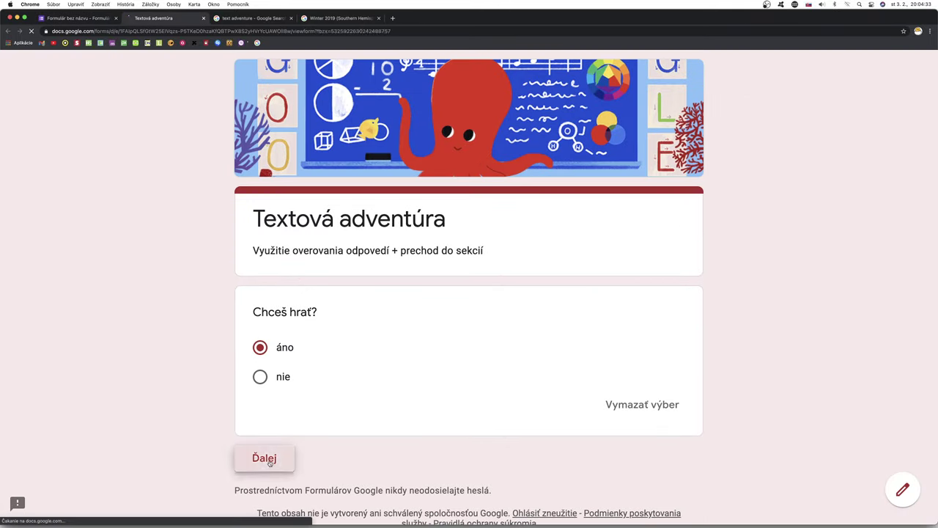
# Step: Answer "sever" to the question about where to go and continue to the following section
pyautogui.scroll(-5, 345, 444)
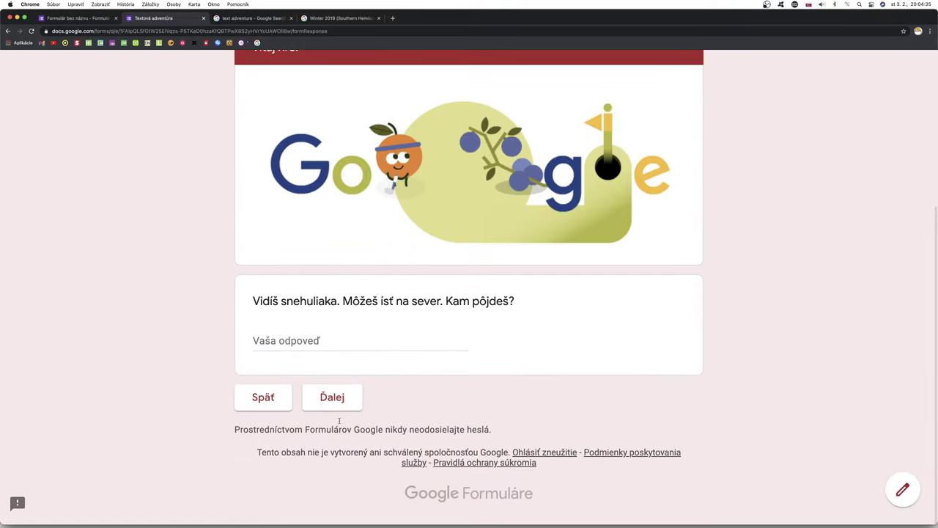
pyautogui.click(292, 342)
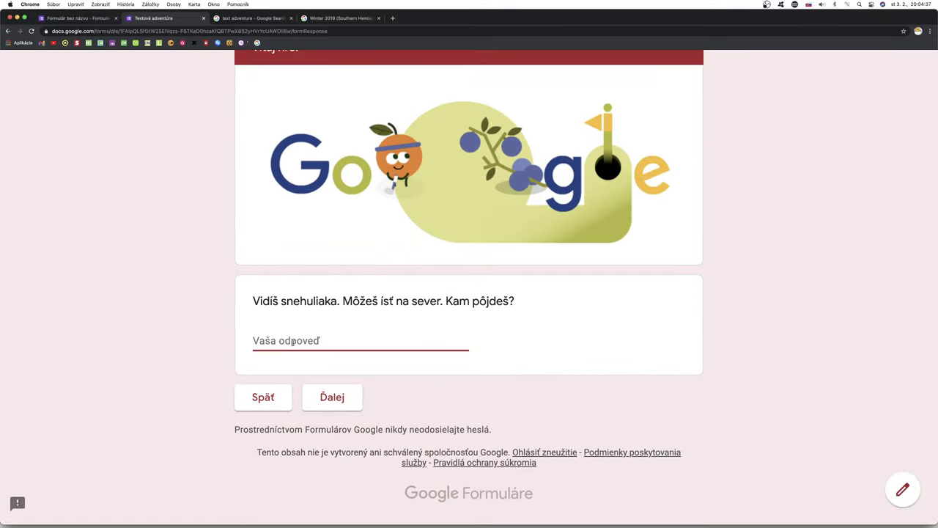
pyautogui.write('sevw')
pyautogui.click(334, 400)
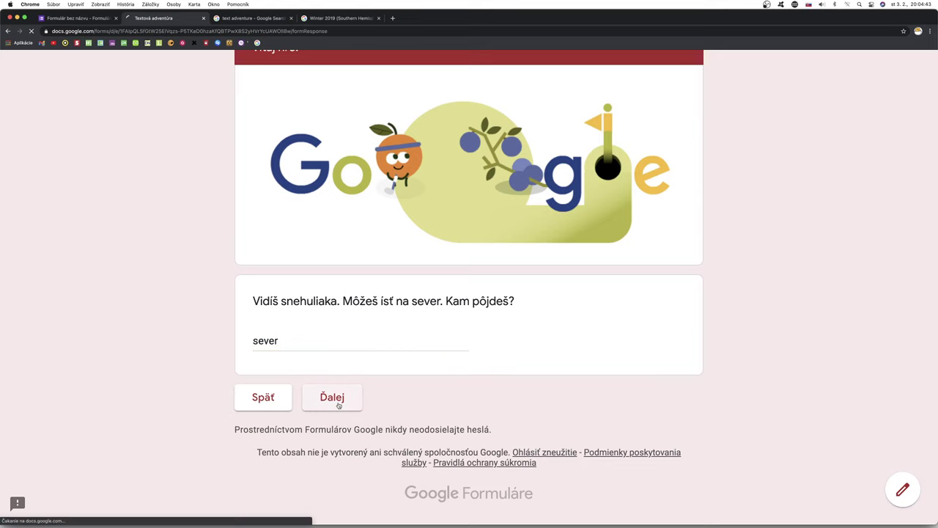
# Step: Test the checkbox validation: try submitting with only "Zoberiem mapu.", add "Zjem snehuliakovu mrkvu.", and clear the map option
pyautogui.scroll(-5, 493, 404)
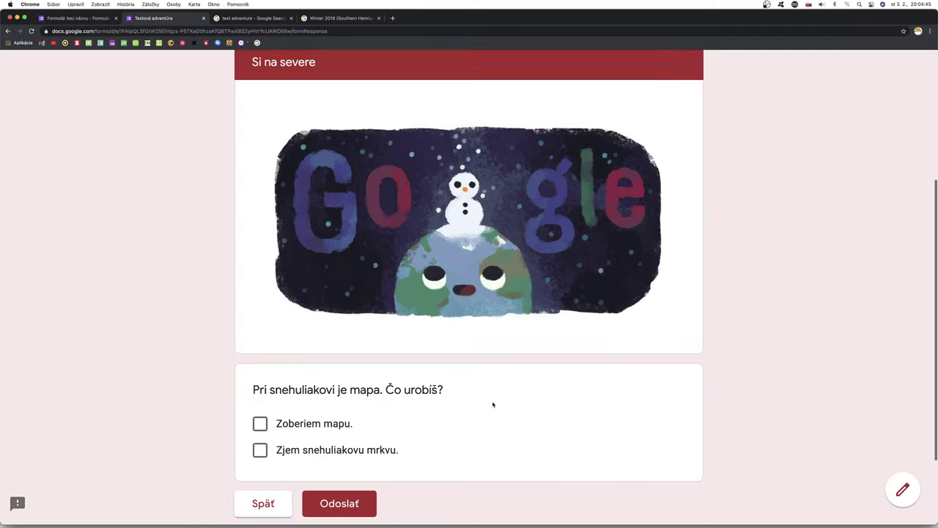
pyautogui.click(263, 320)
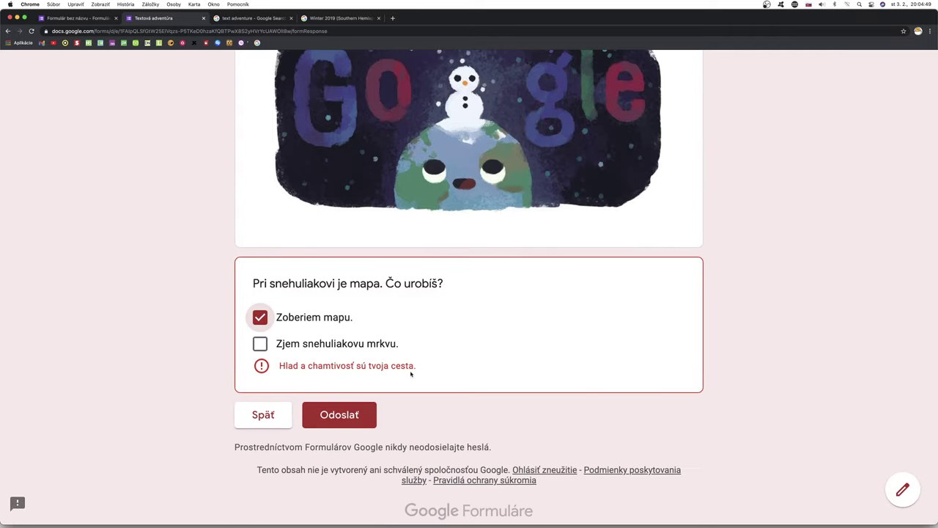
pyautogui.click(337, 419)
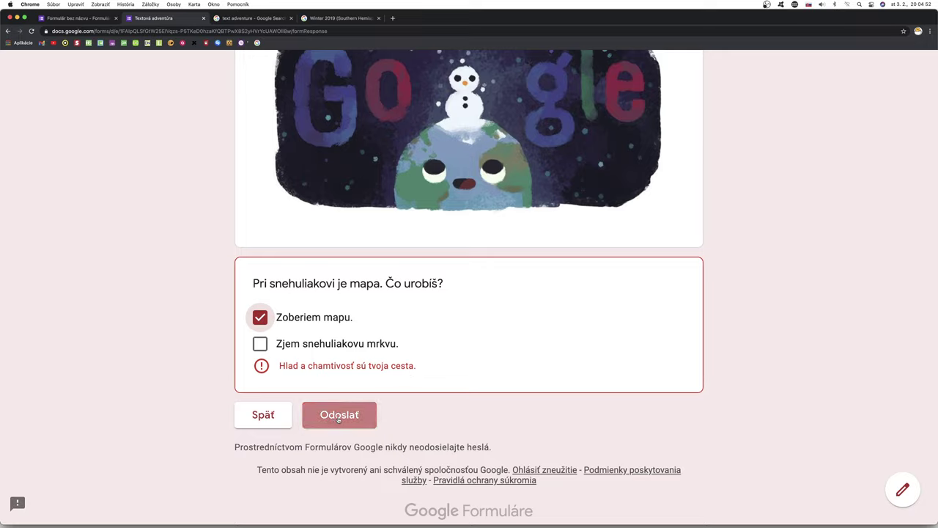
pyautogui.click(260, 344)
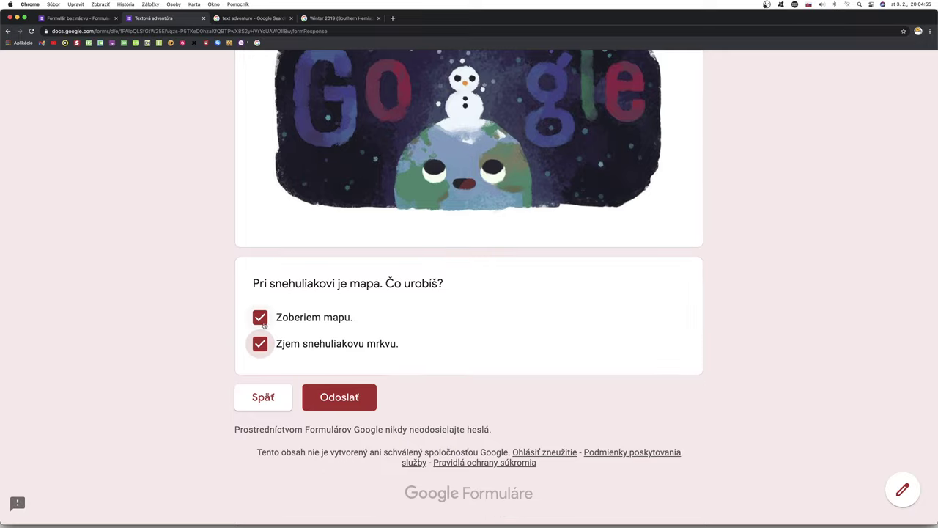
pyautogui.click(260, 318)
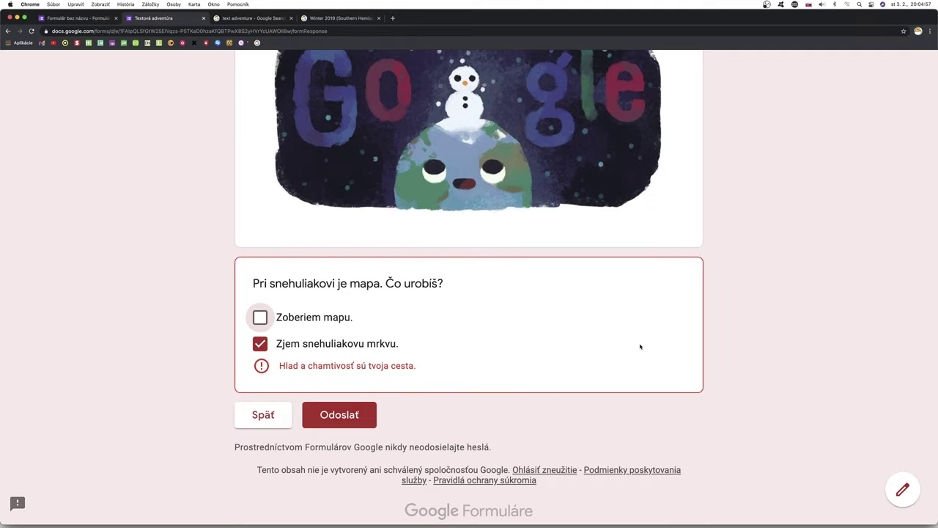
# Step: Select "Zoberiem mapu." again, submit the response and close the form preview
pyautogui.press('space')
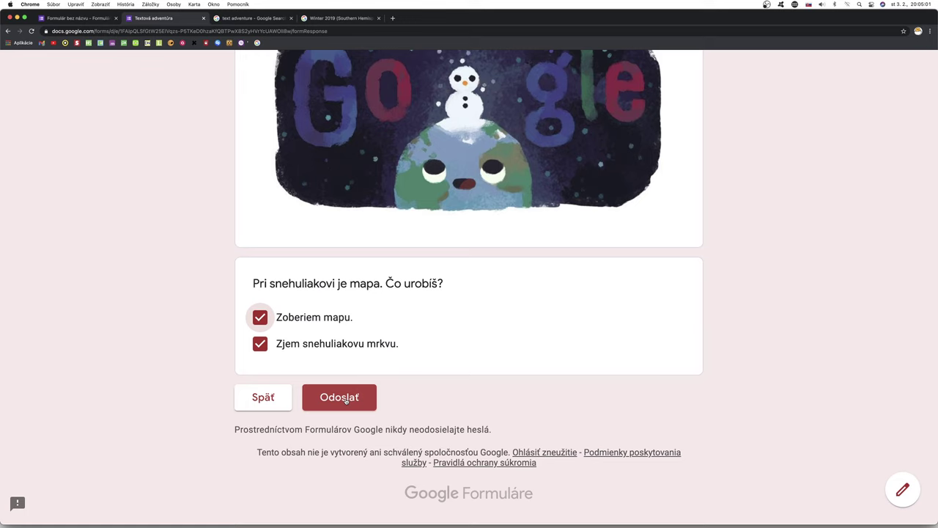
pyautogui.click(346, 399)
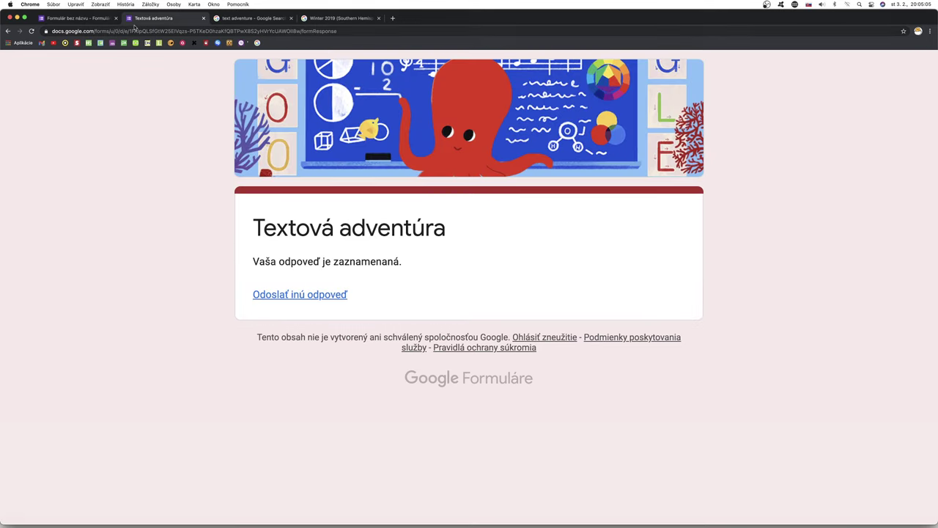
pyautogui.click(203, 19)
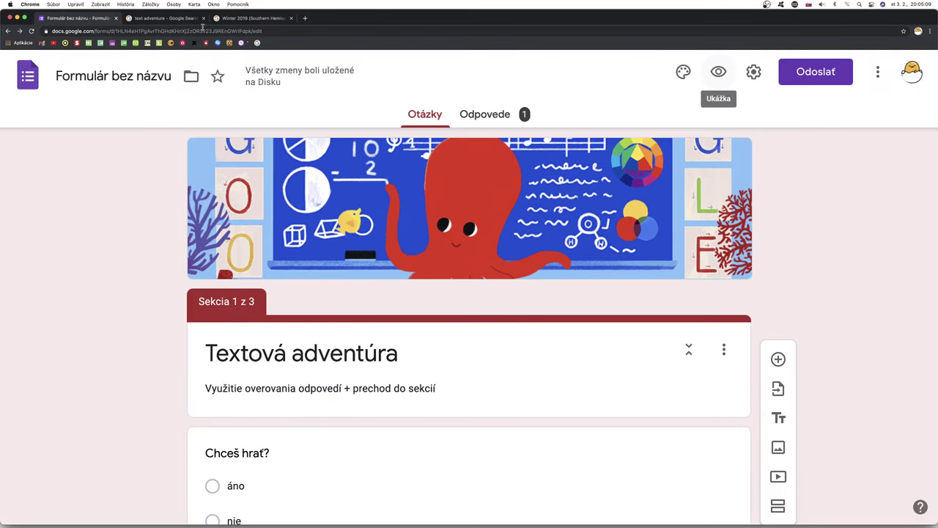
# Step: Switch to the text adventure in the browser console, enter "grab" to pick up the map, and go "south"
pyautogui.click(179, 18)
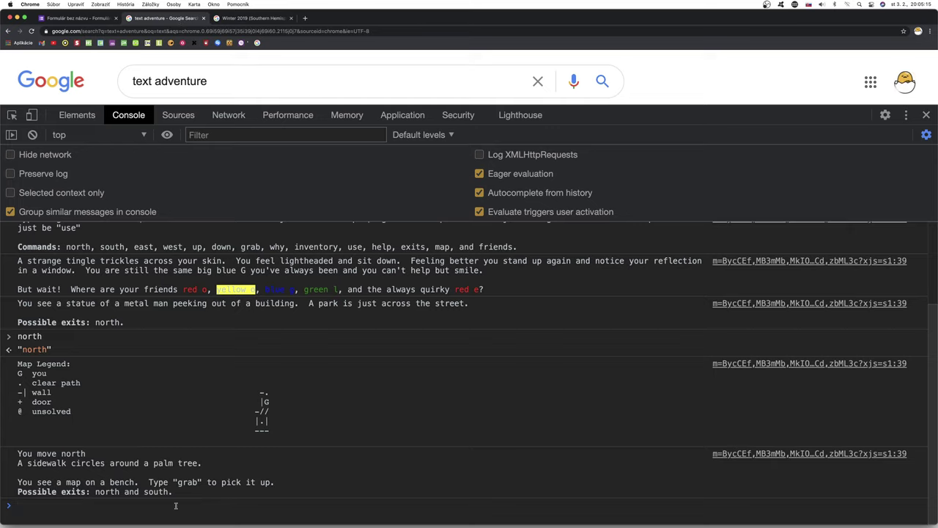
pyautogui.write('grab')
pyautogui.press('Return')
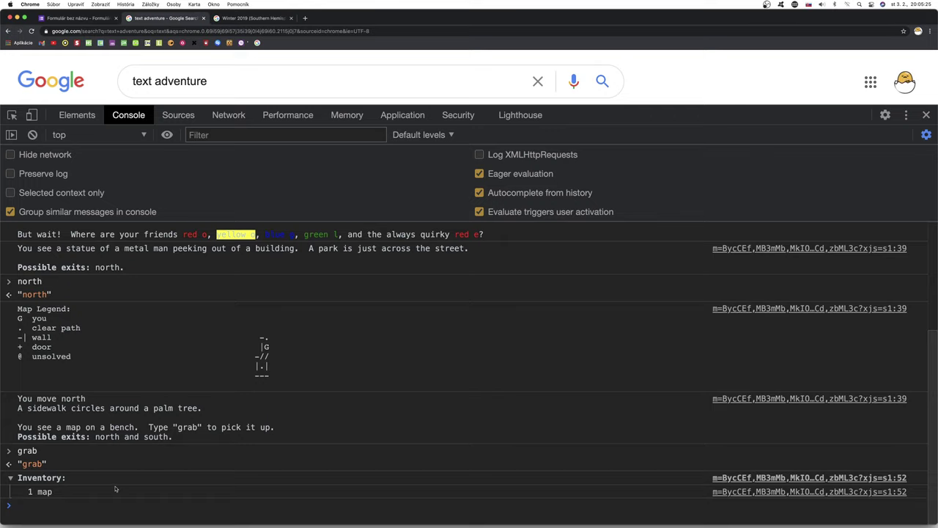
pyautogui.write('soutj')
pyautogui.press('BackSpace')
pyautogui.write('h')
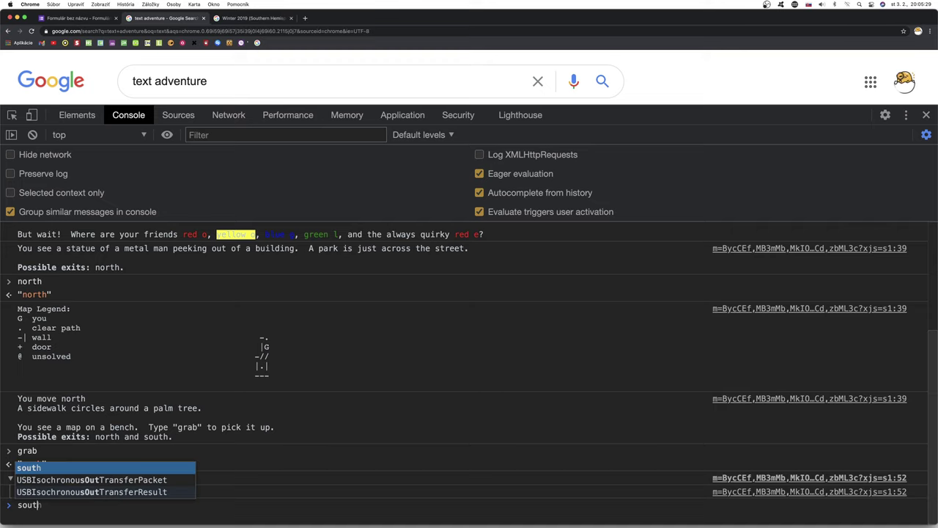
pyautogui.press('Return')
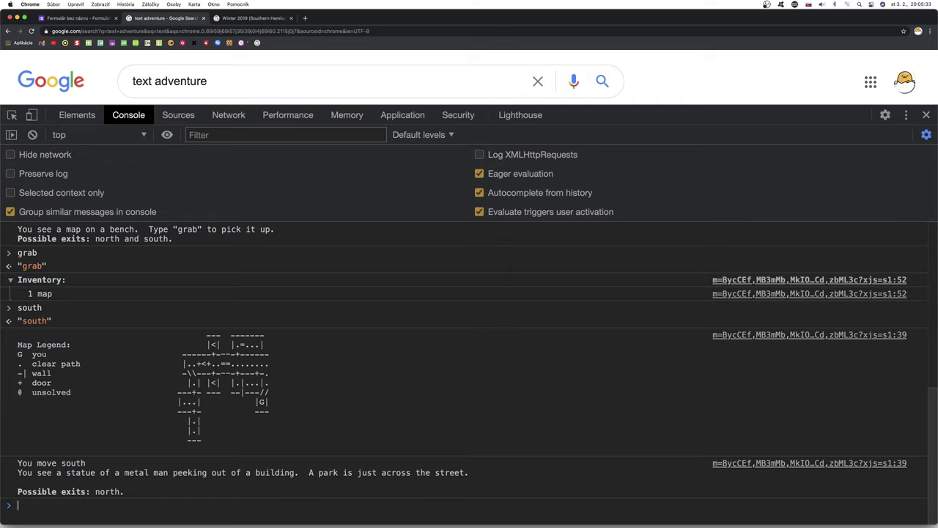
# Step: Move "north" twice in the text adventure, past the palm tree to the large field
pyautogui.write('north')
pyautogui.press('Return')
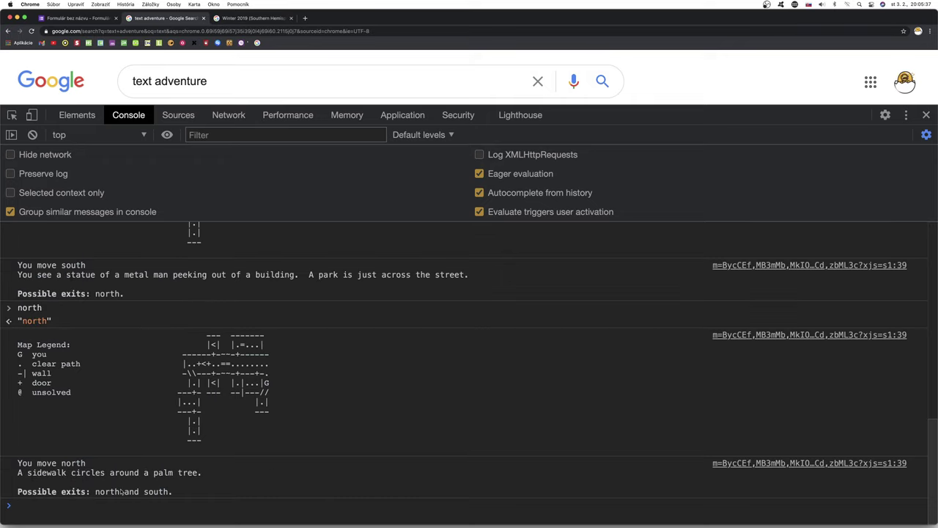
pyautogui.write('north')
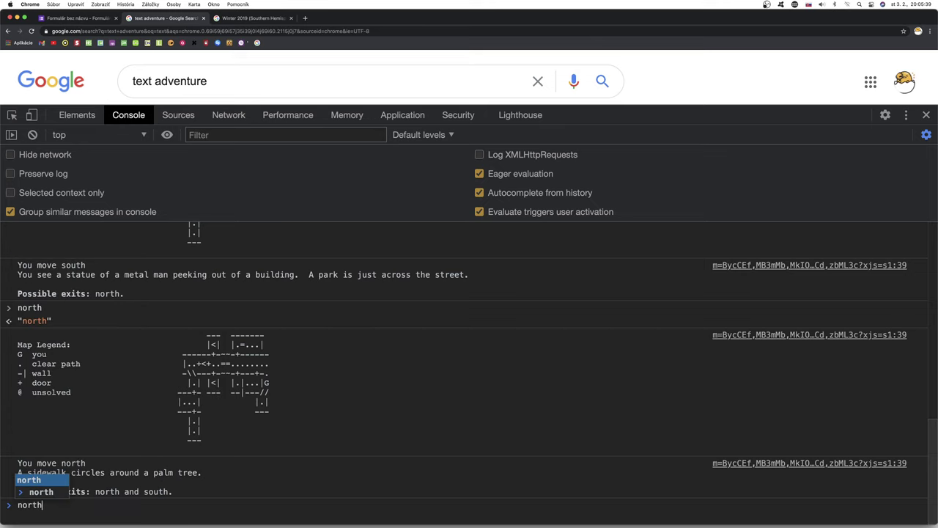
pyautogui.press('Escape')
pyautogui.press('Return')
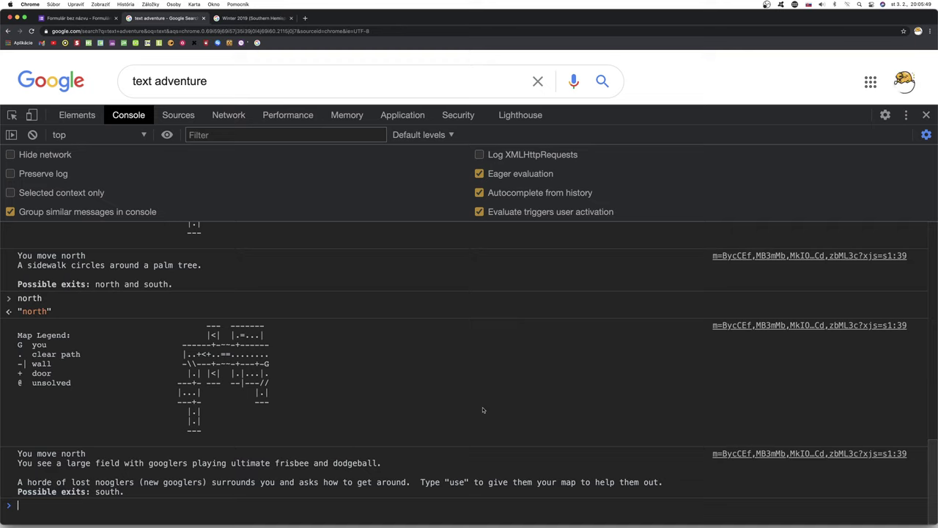
# Step: Return to the Google Forms editor and add a new section after the question "Pri snehuliakovi je mapa. Čo urobíš?"
pyautogui.click(71, 15)
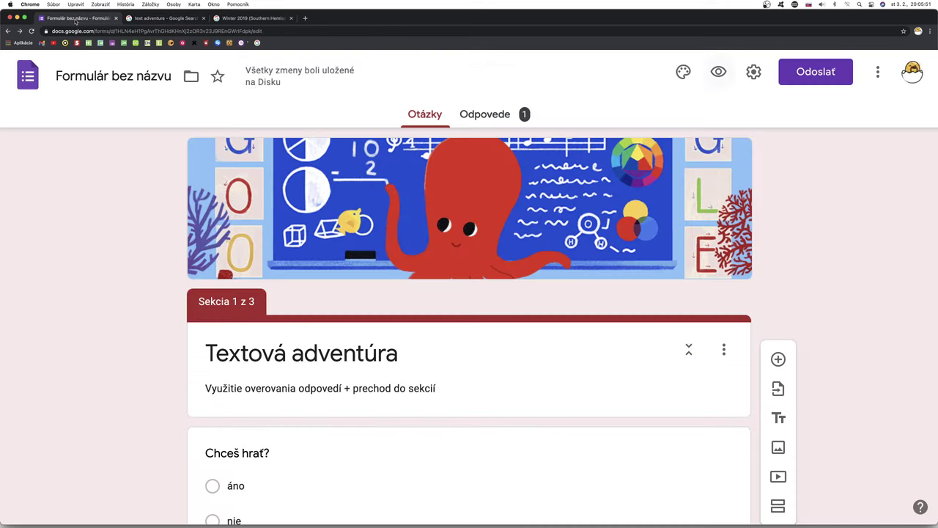
pyautogui.scroll(-8, 497, 368)
pyautogui.scroll(-12, 496, 368)
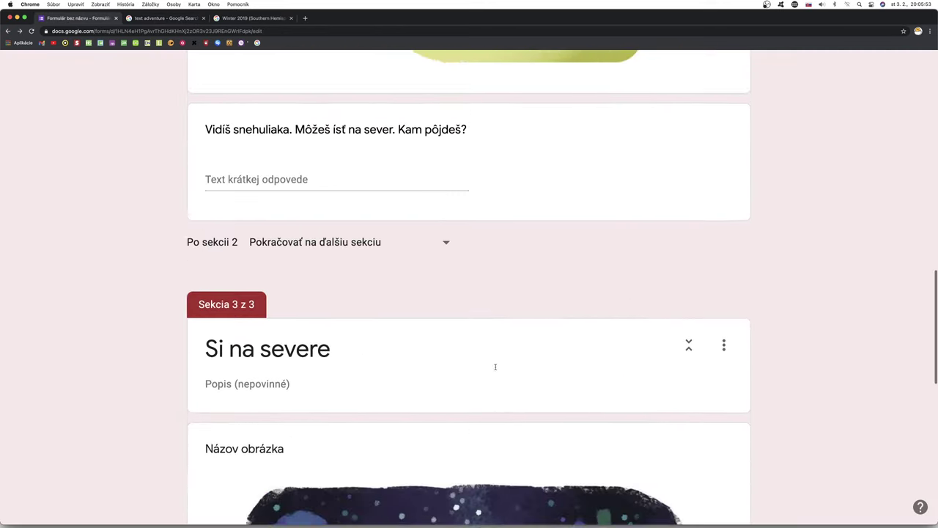
pyautogui.click(496, 366)
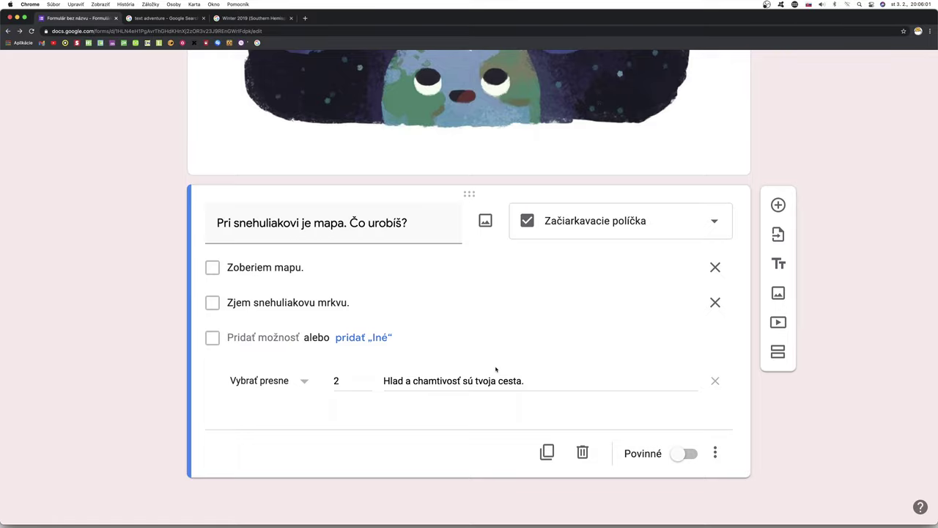
pyautogui.click(777, 352)
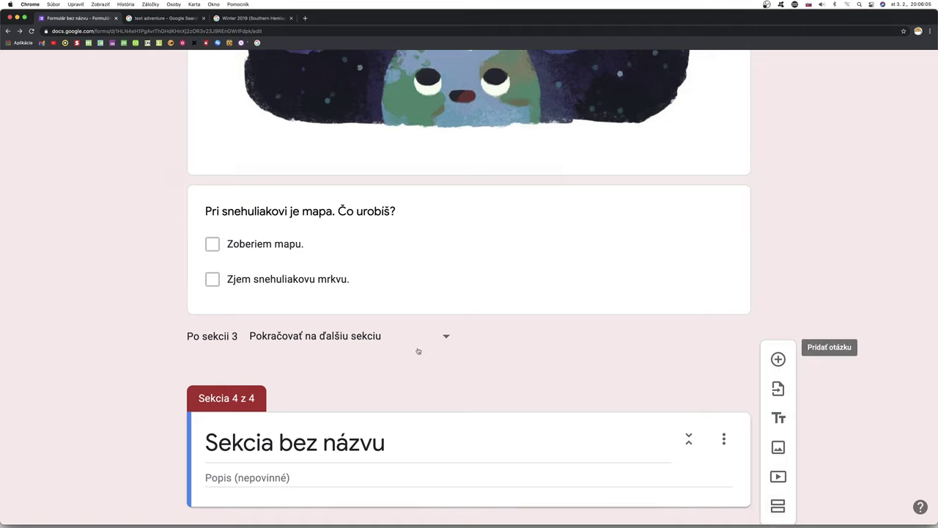
# Step: Title the new fourth section "Chcú našu mapu!"
pyautogui.click(385, 416)
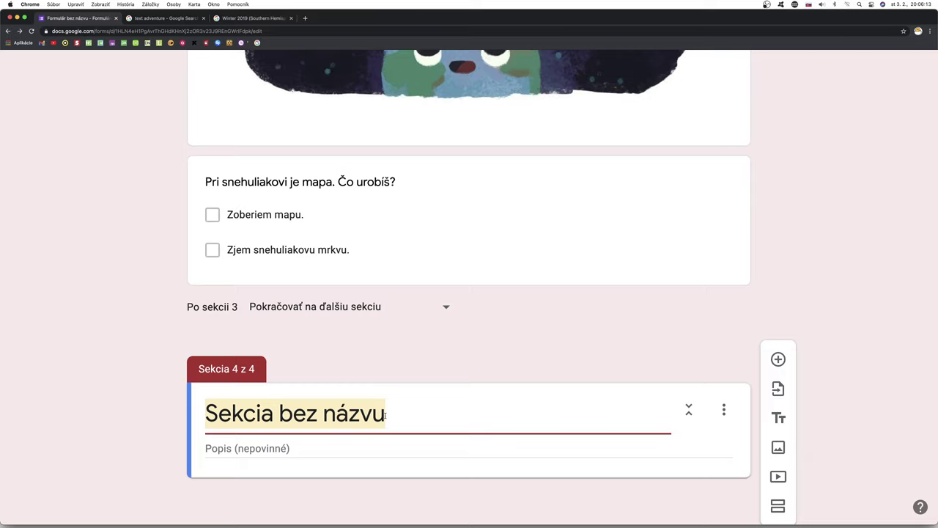
pyautogui.write('Chc')
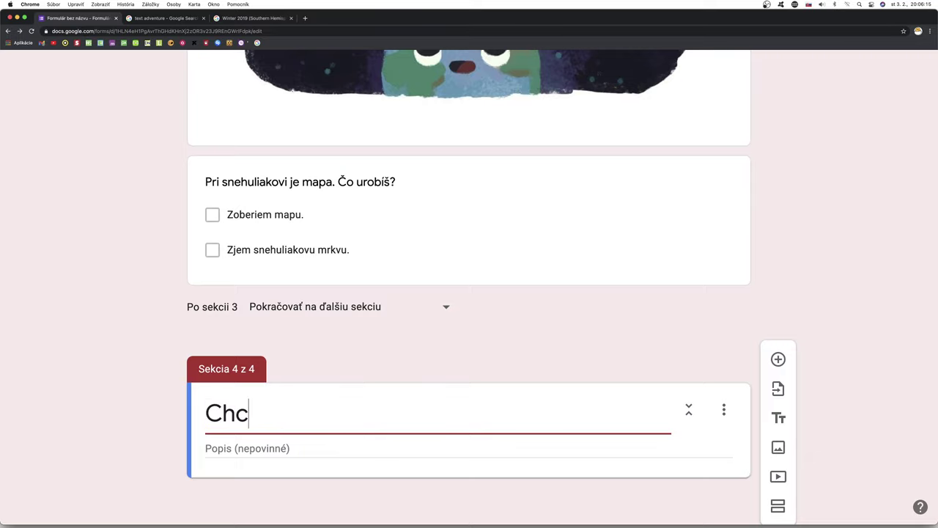
pyautogui.write('ú naš')
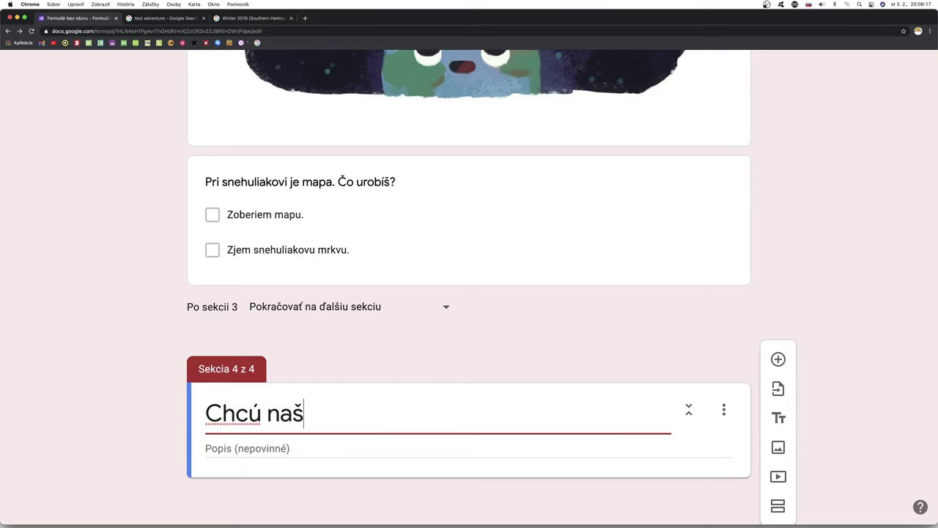
pyautogui.write('u mapu')
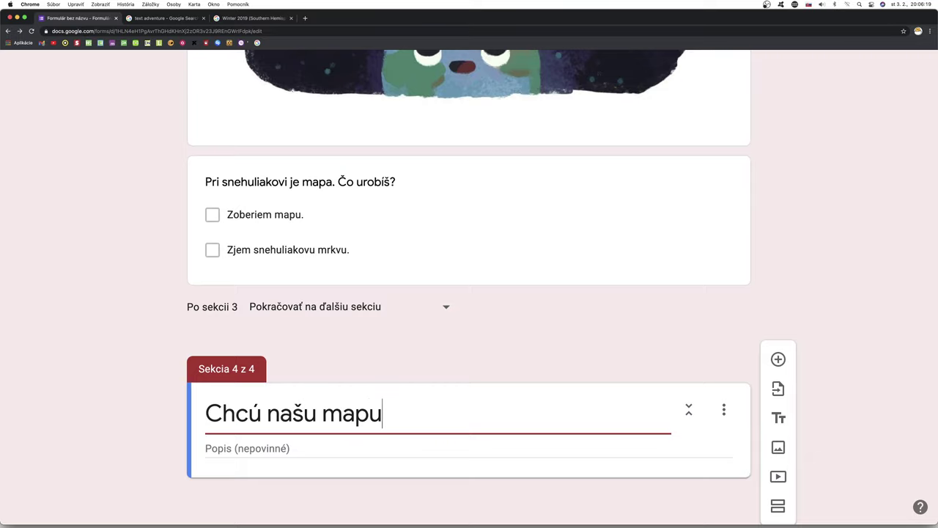
pyautogui.write('!')
pyautogui.scroll(-1, 413, 368)
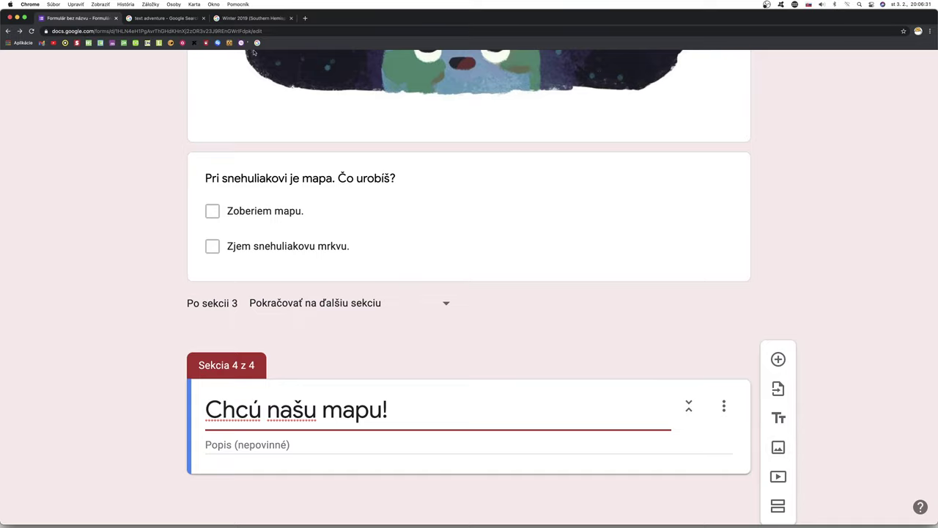
# Step: Switch to the Google Doodles page and search the doodles for "children"
pyautogui.click(245, 17)
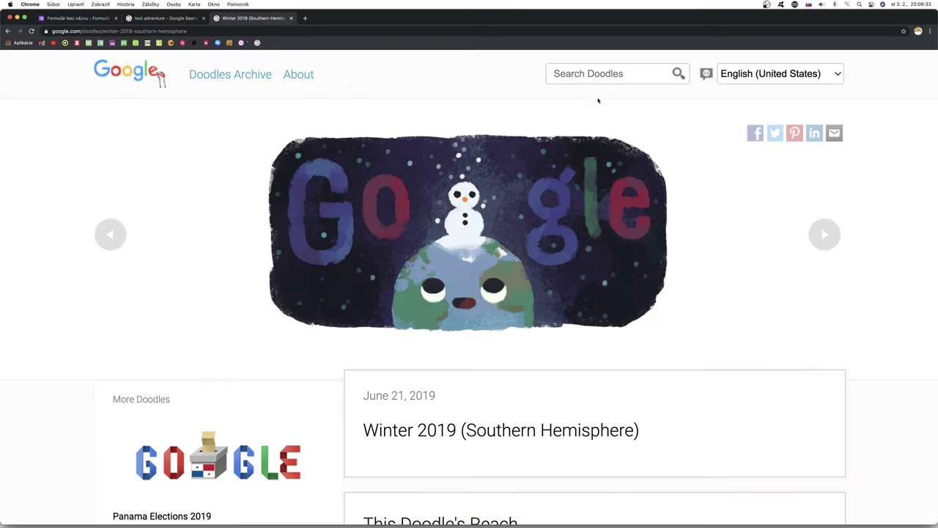
pyautogui.click(580, 72)
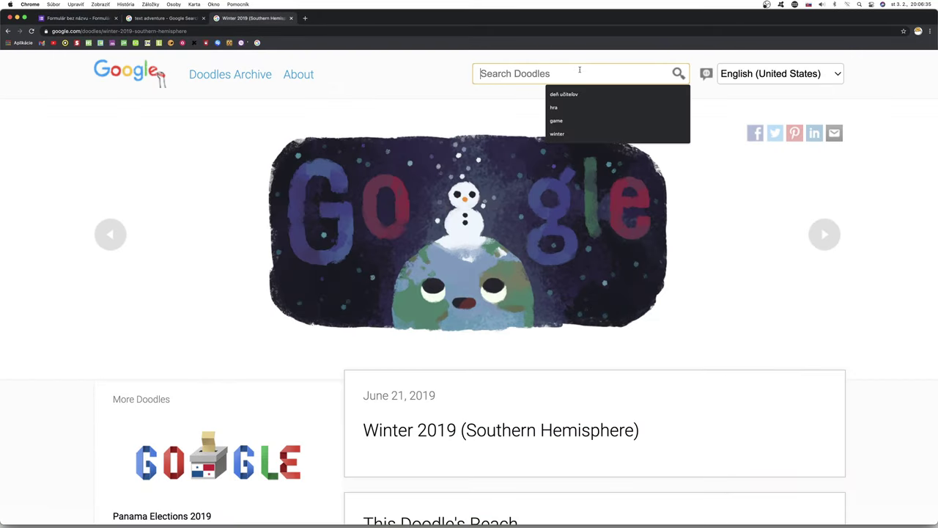
pyautogui.write('chil')
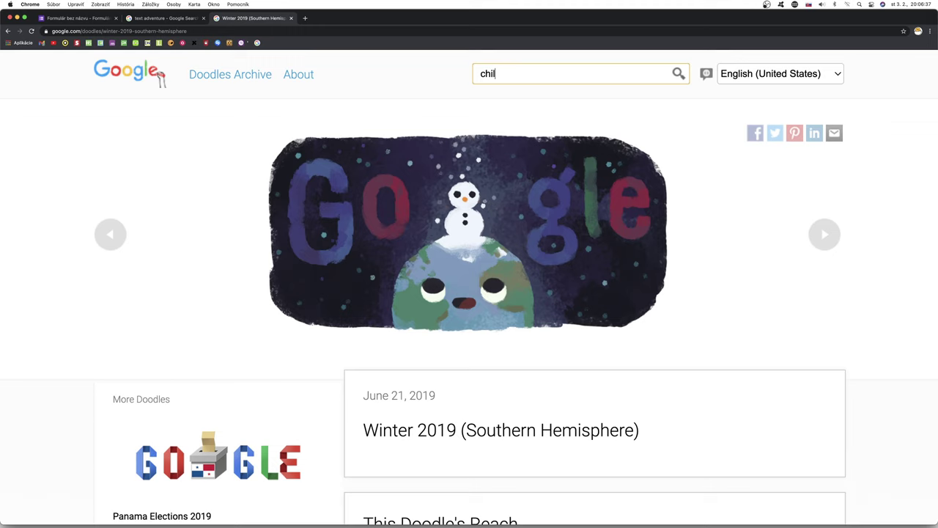
pyautogui.write('dren')
pyautogui.press('Return')
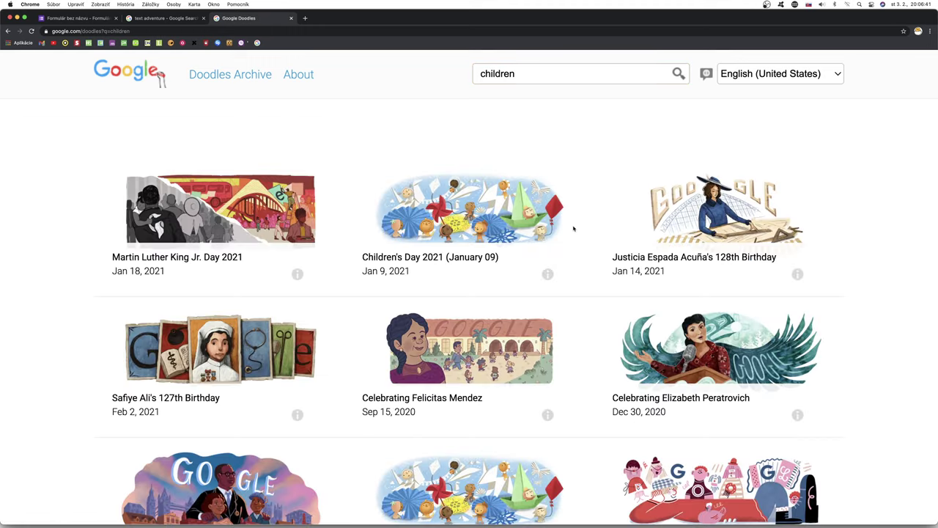
# Step: Open the doodle "Children's Day 2020 (September 29)" from the search results and copy its image address
pyautogui.scroll(-3, 574, 228)
pyautogui.scroll(-2, 574, 228)
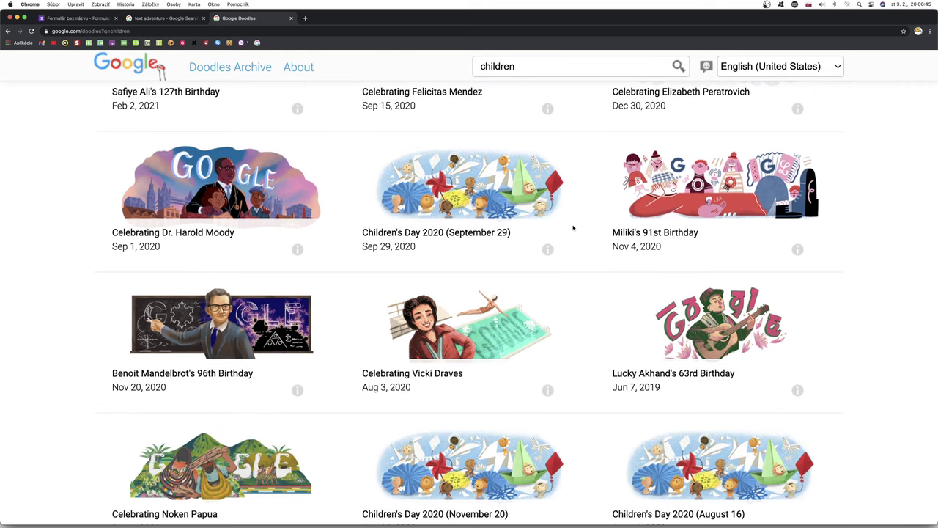
pyautogui.scroll(1, 574, 228)
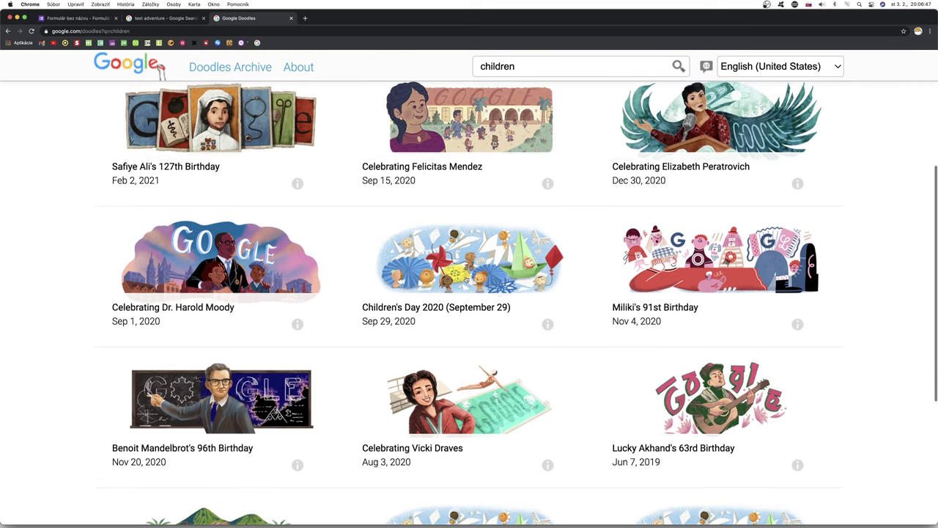
pyautogui.scroll(2, 469, 279)
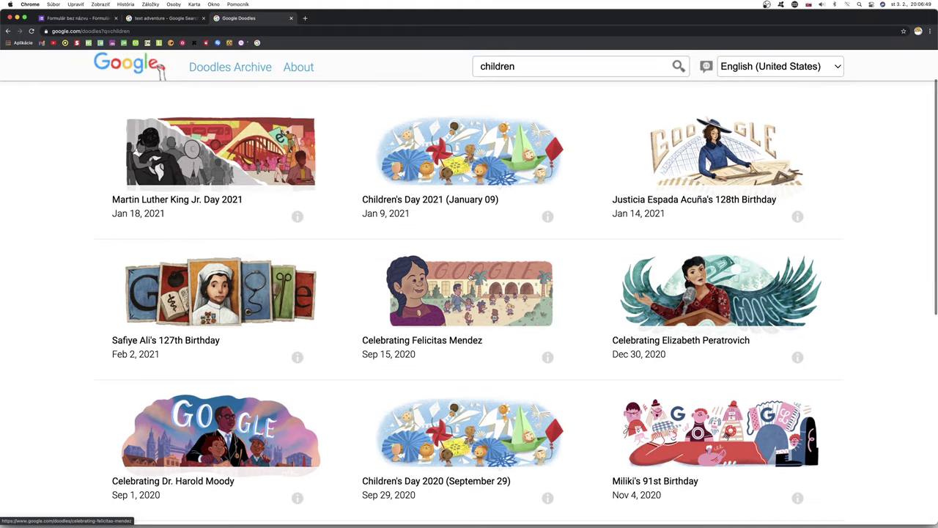
pyautogui.scroll(-2, 469, 294)
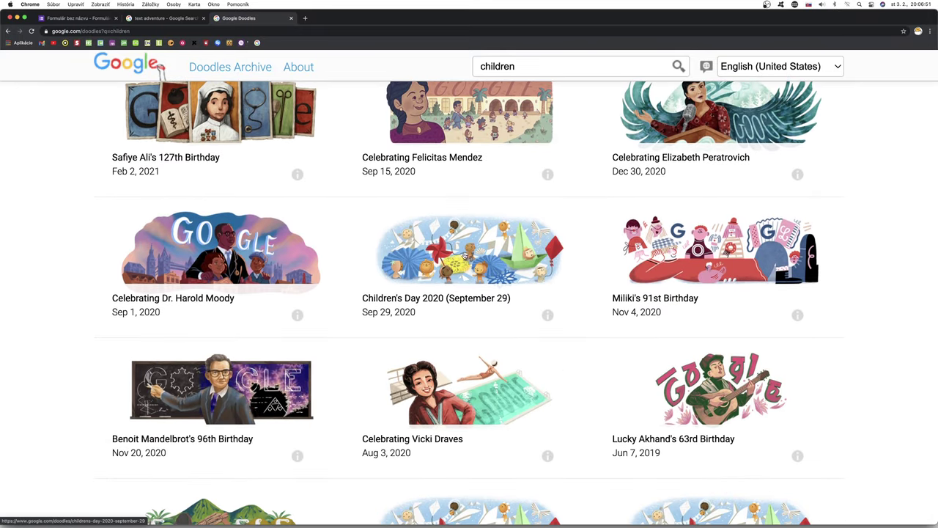
pyautogui.click(463, 280)
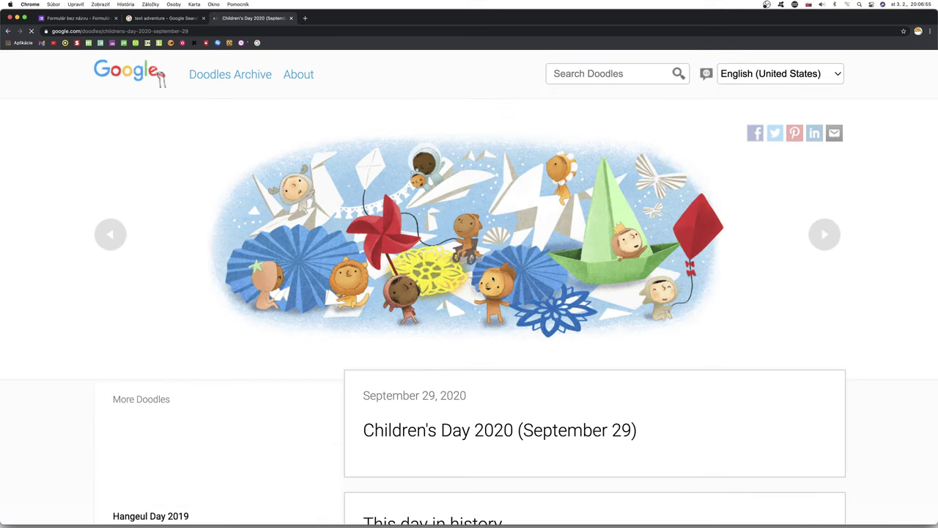
pyautogui.rightClick(434, 236)
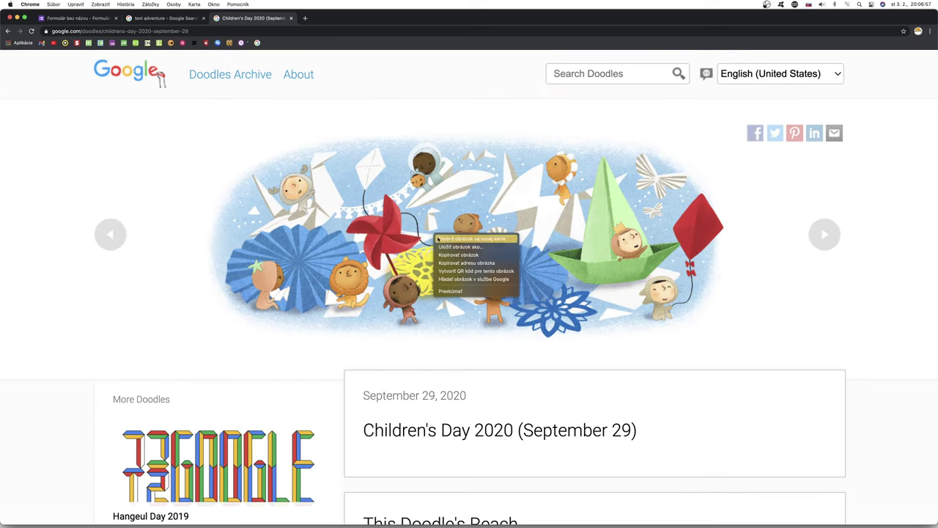
pyautogui.click(465, 263)
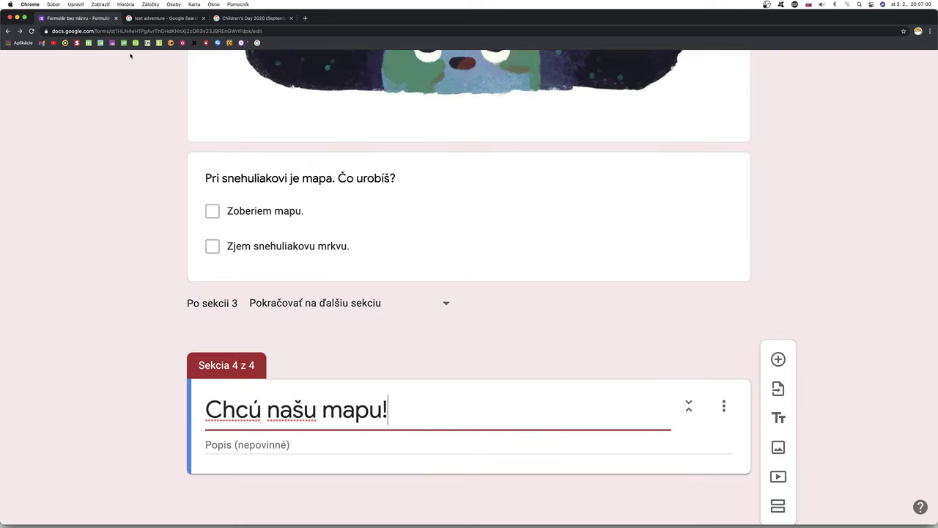
# Step: Back in the form, insert the Children's Day doodle into the "Chcú našu mapu!" section using the copied web address
pyautogui.click(55, 21)
pyautogui.click(25, 16)
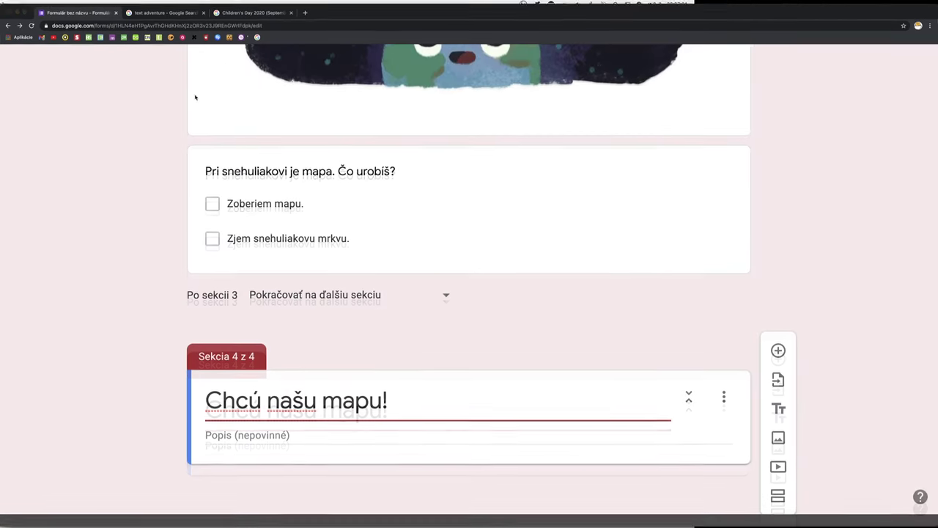
pyautogui.click(778, 450)
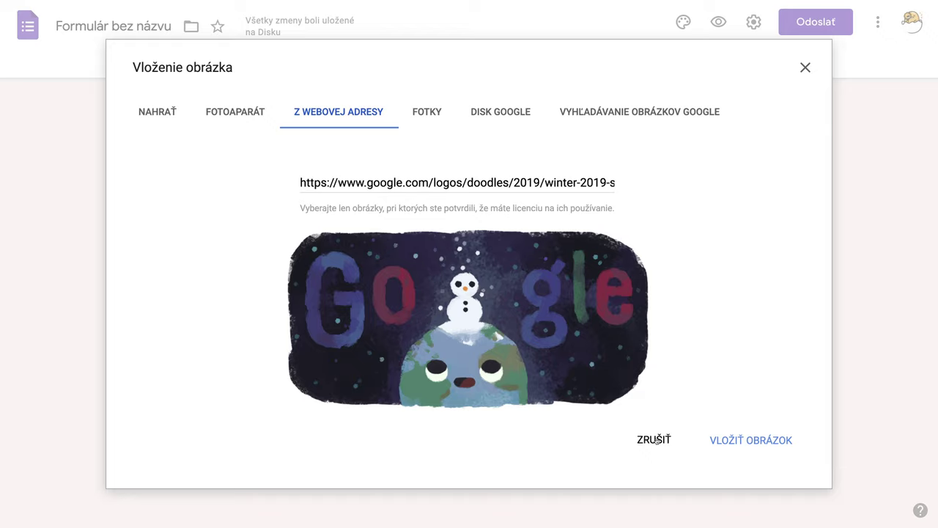
pyautogui.click(681, 441)
pyautogui.click(336, 187)
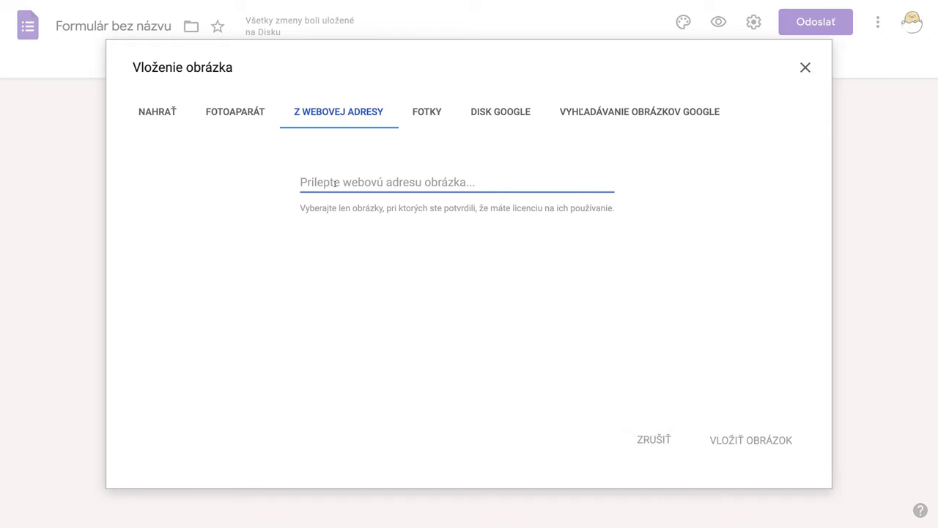
pyautogui.hotkey('ctrl', 'v')
pyautogui.click(758, 440)
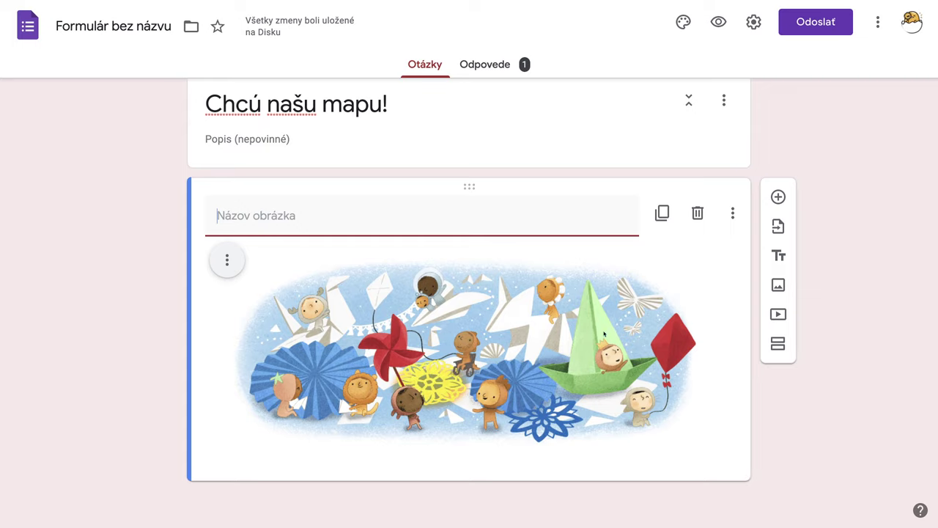
# Step: Add a new question below the Children's Day image and look through the form's earlier sections
pyautogui.click(779, 198)
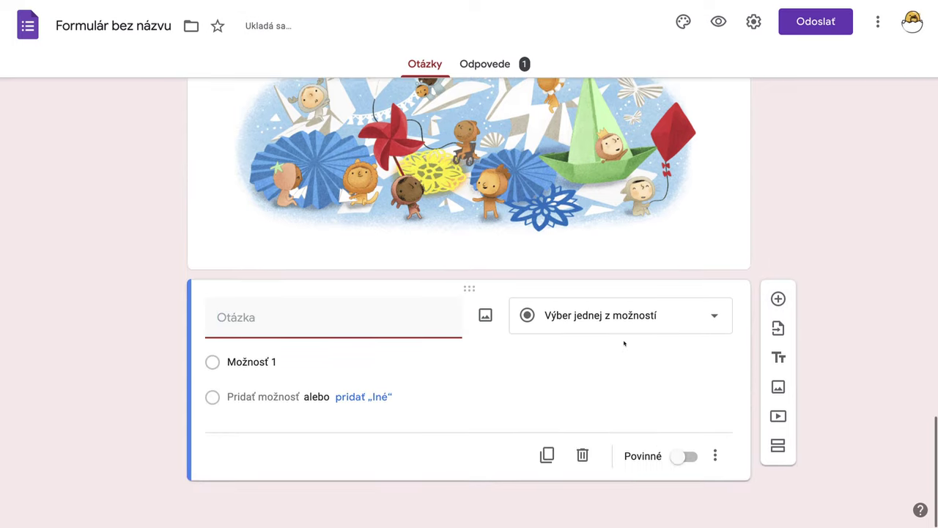
pyautogui.scroll(10, 624, 343)
pyautogui.scroll(15, 618, 342)
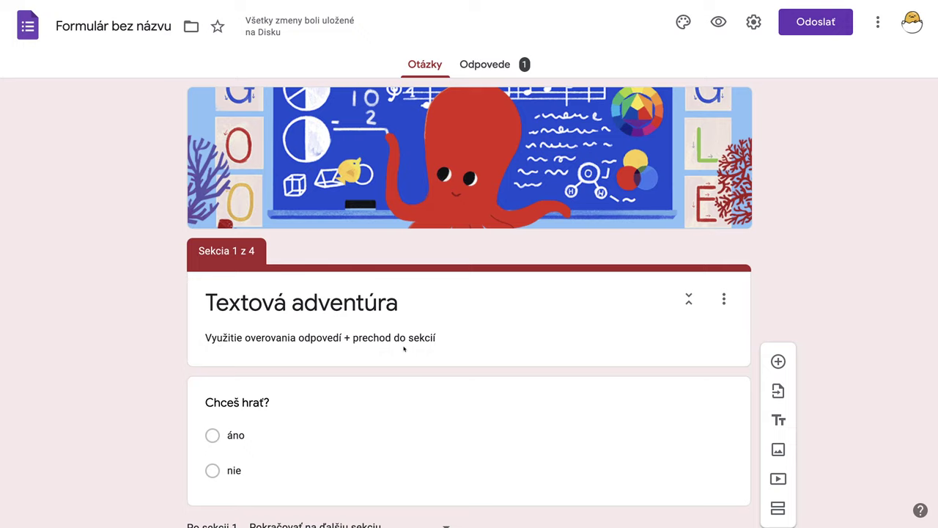
pyautogui.scroll(-20, 531, 410)
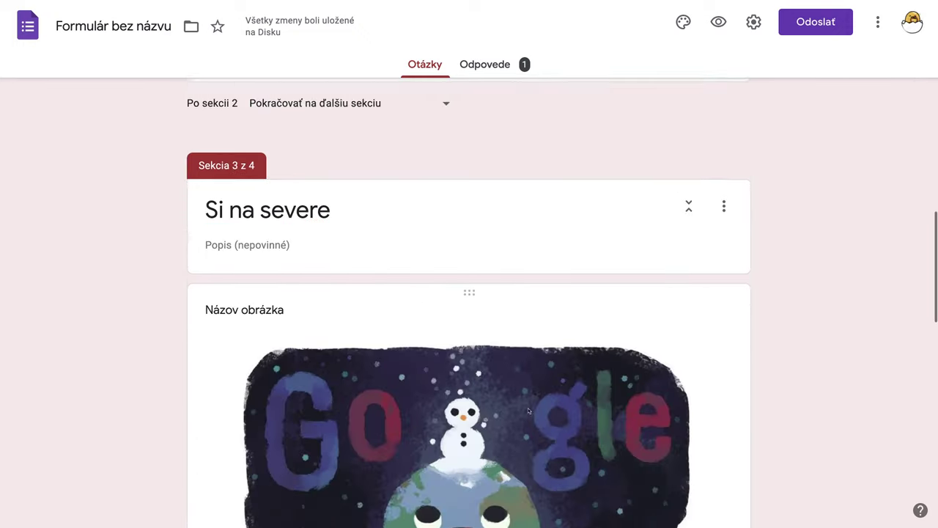
pyautogui.scroll(-10, 528, 410)
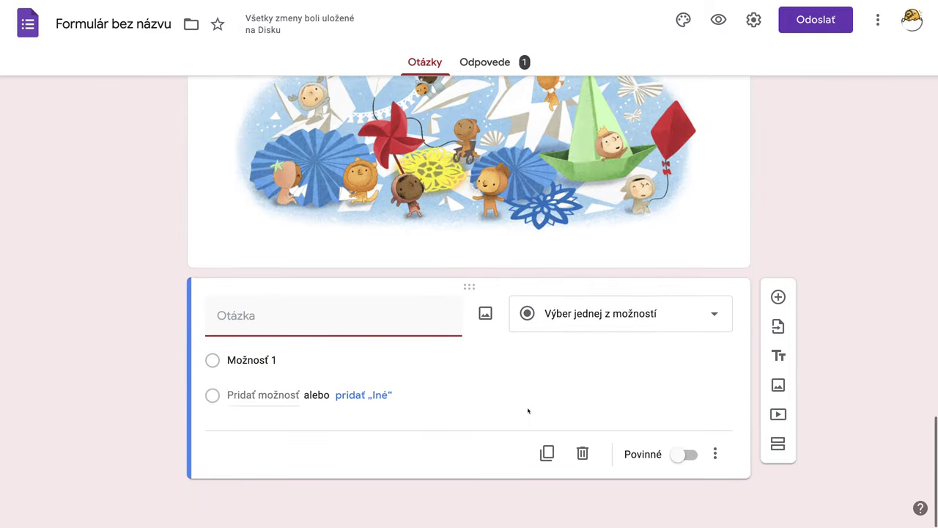
# Step: Set the new question below the Children's Day image to the paragraph type "Odsek" and review the preceding map question
pyautogui.click(716, 318)
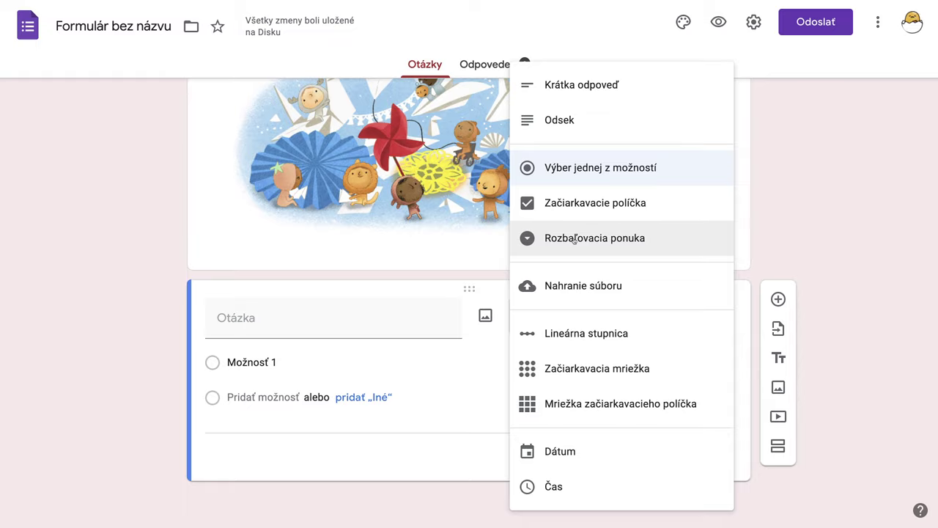
pyautogui.click(562, 122)
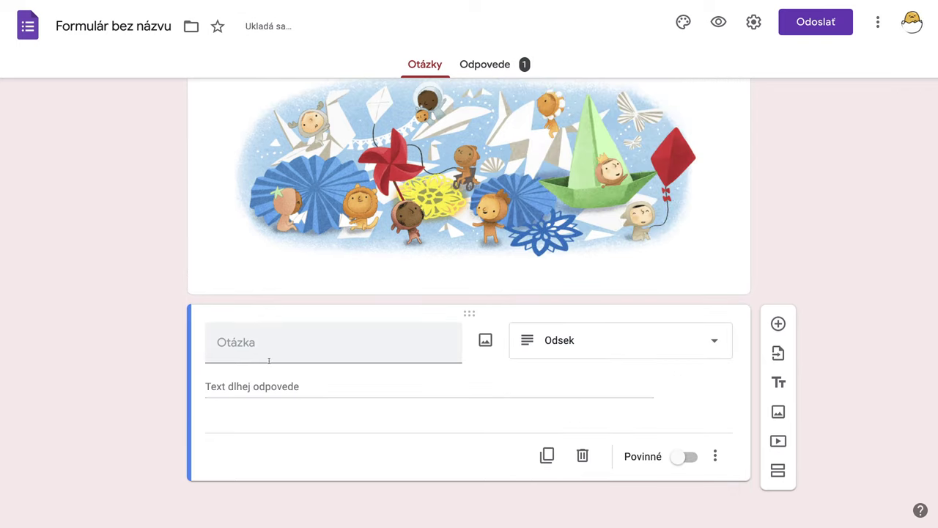
pyautogui.scroll(3, 371, 310)
pyautogui.scroll(1, 270, 364)
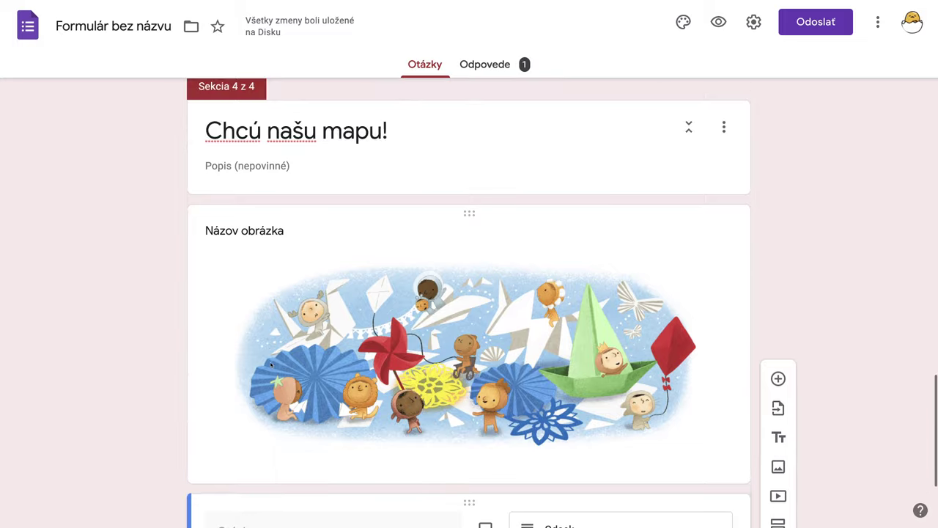
pyautogui.scroll(-2, 270, 364)
pyautogui.scroll(4, 271, 365)
pyautogui.scroll(2, 271, 364)
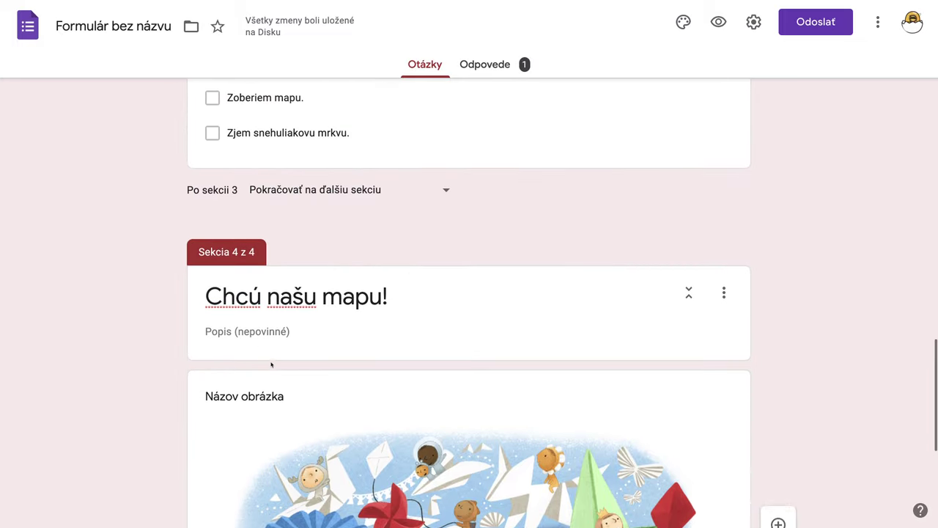
pyautogui.scroll(-5, 271, 364)
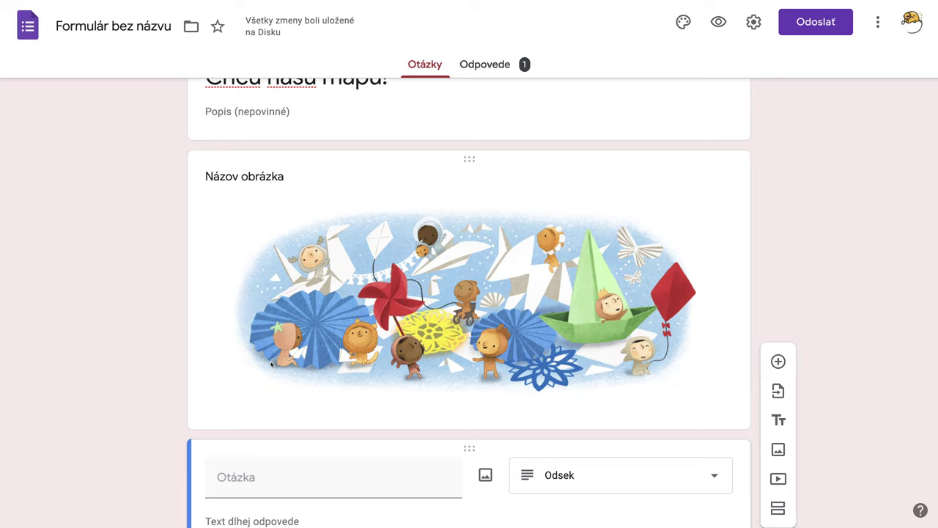
pyautogui.scroll(4, 271, 364)
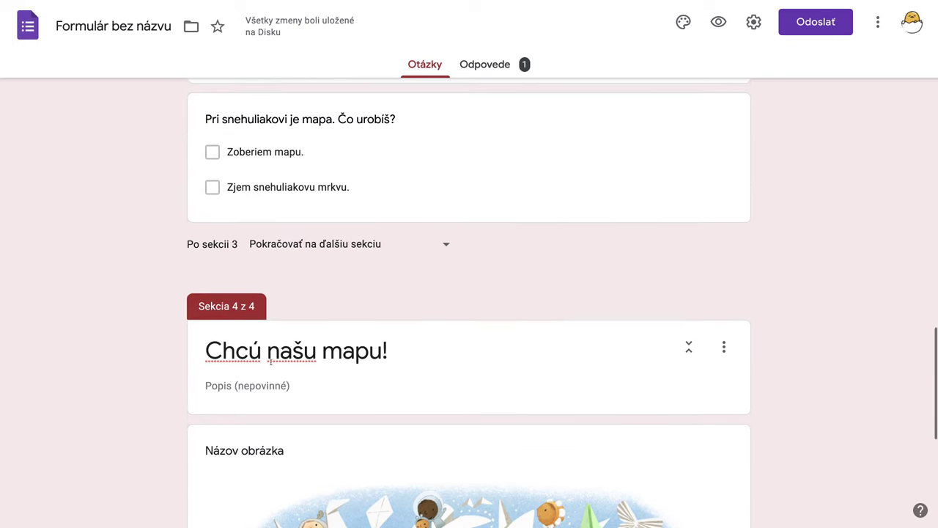
pyautogui.scroll(-4, 271, 364)
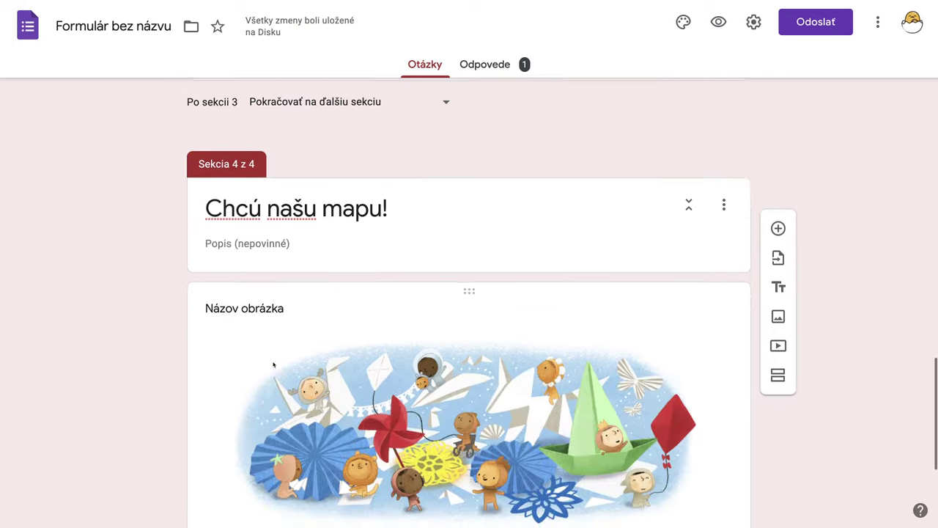
pyautogui.scroll(-2, 383, 374)
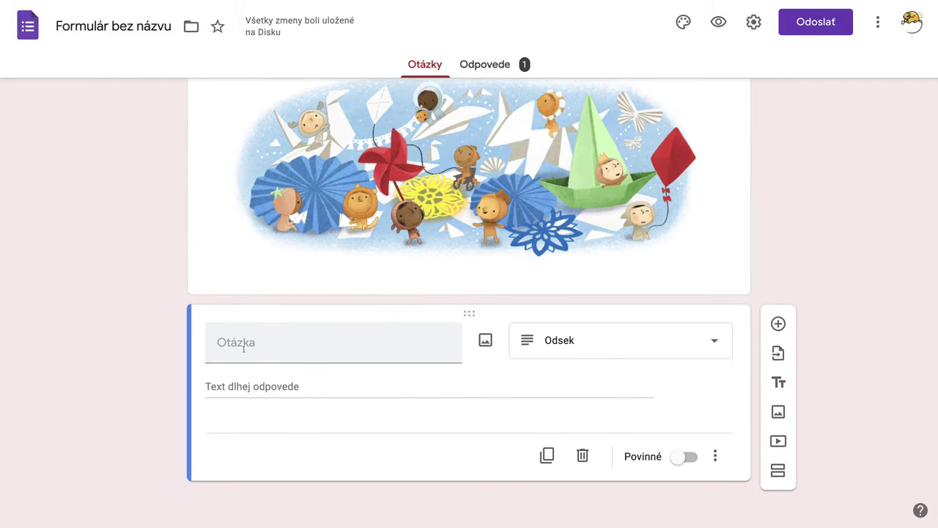
# Step: Enter the question text "Deti chcú našu mapu. Musia však povedať čarovné slovíčko."
pyautogui.click(243, 348)
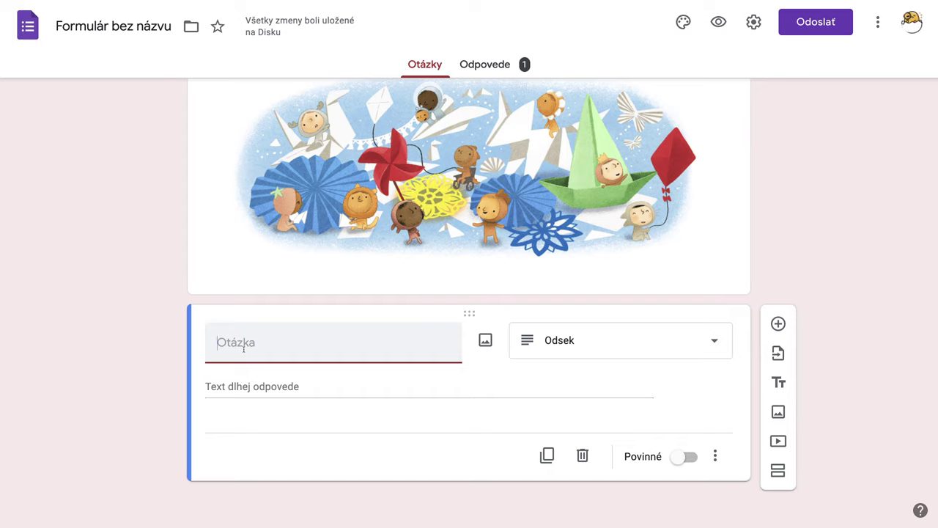
pyautogui.scroll(2, 243, 348)
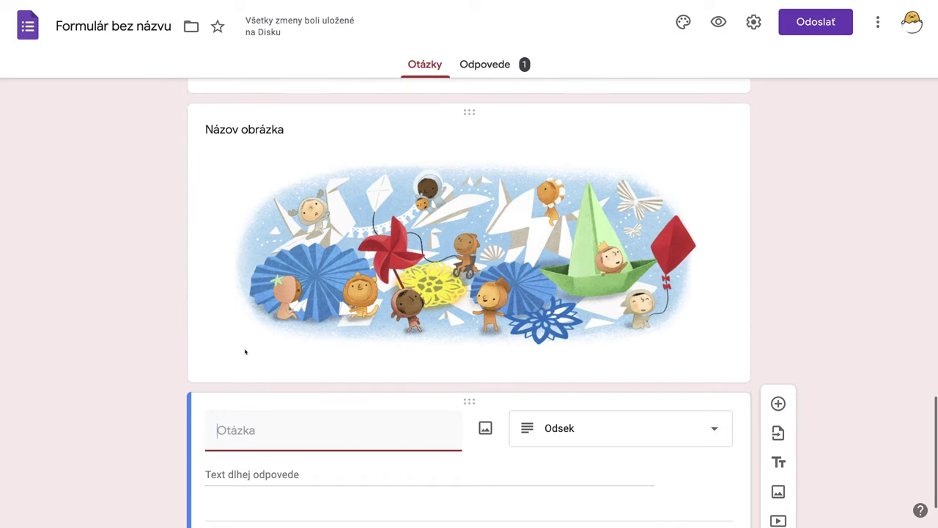
pyautogui.write('Deti ')
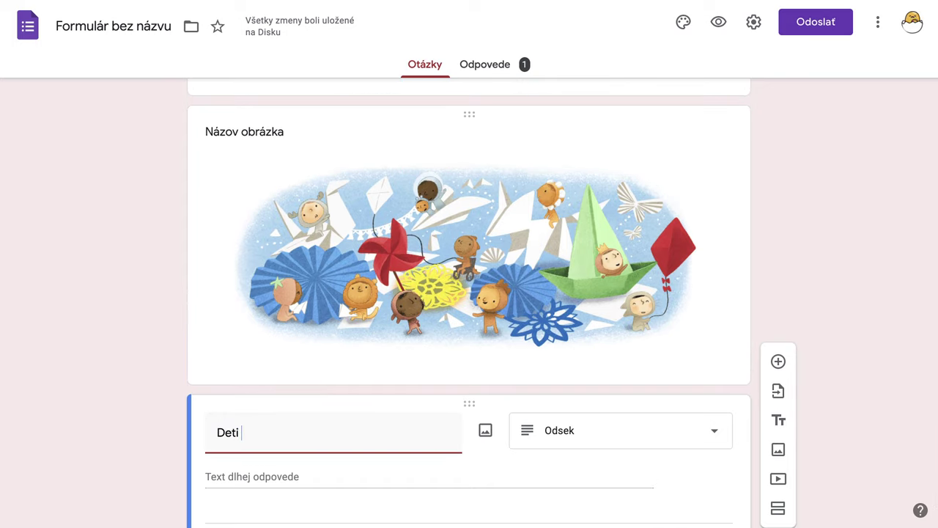
pyautogui.write('chcú')
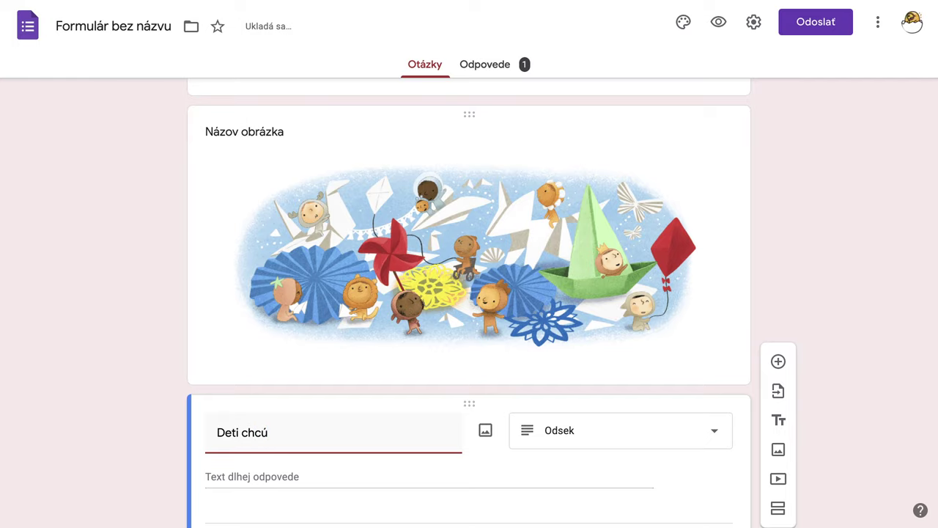
pyautogui.write(' našu mapu')
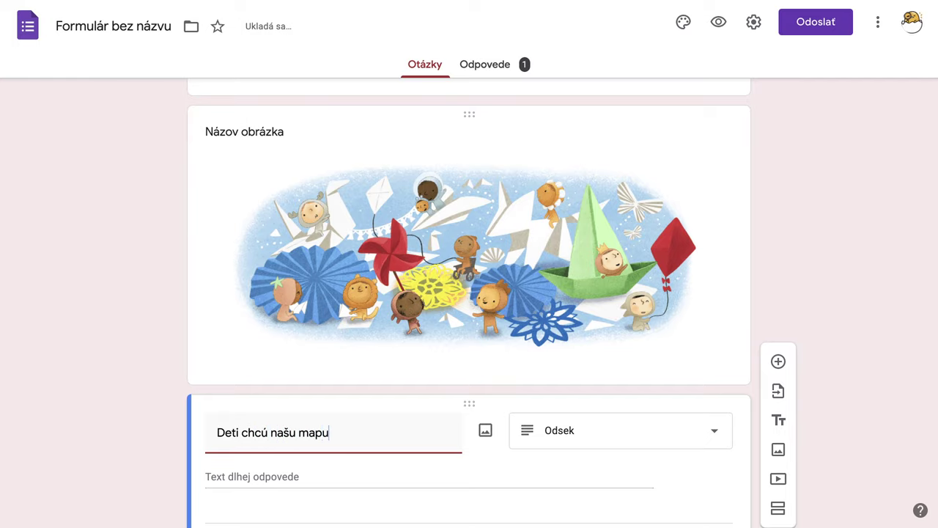
pyautogui.write('. Musia vša')
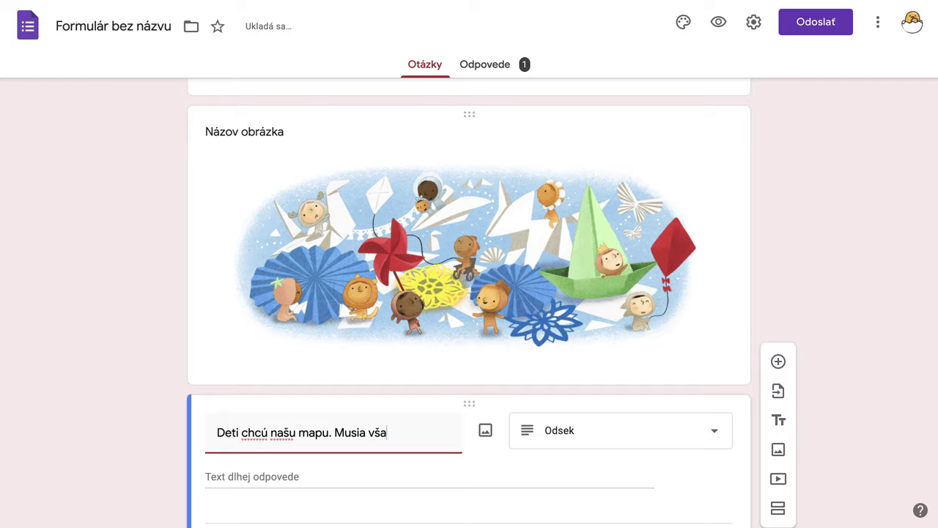
pyautogui.write('k poved')
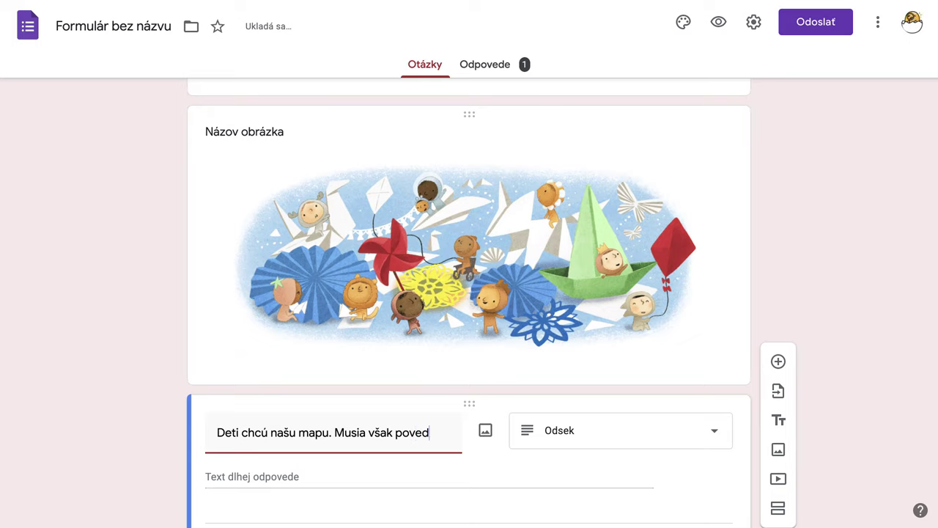
pyautogui.write('ať ča')
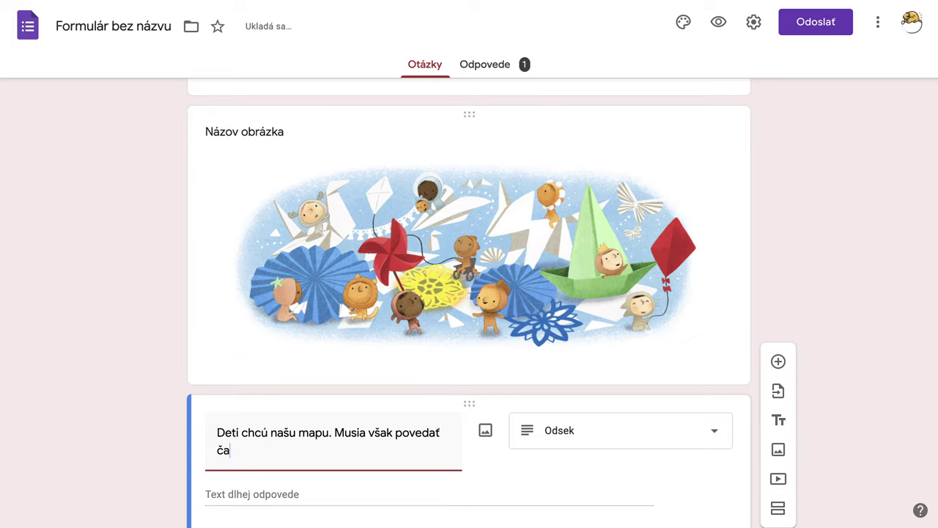
pyautogui.write('rovné sloví')
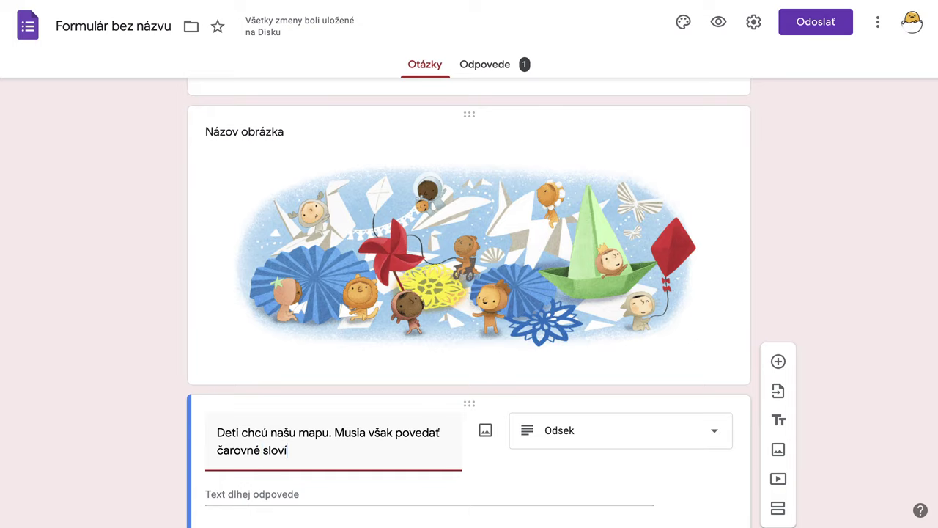
pyautogui.write('čko.')
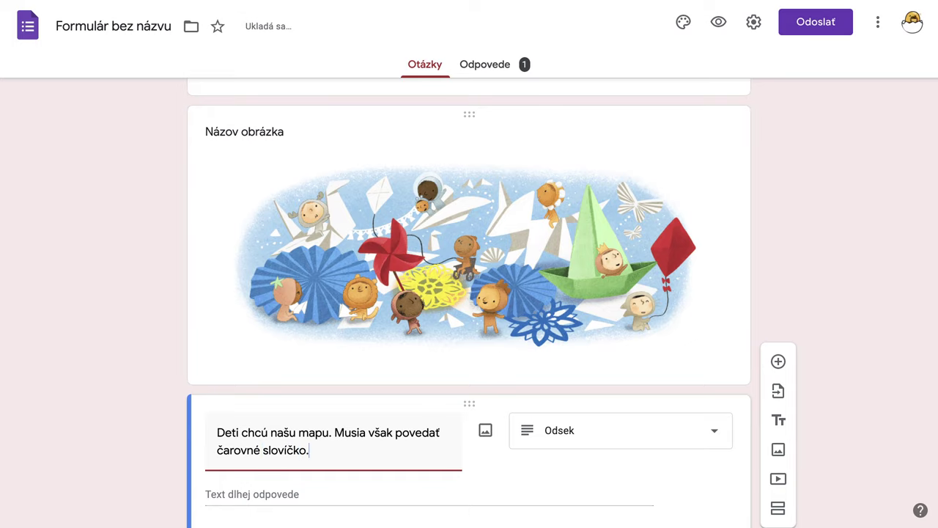
# Step: Add response validation to the magic-word question: regular expression (Regulárny výraz), contains (Obsahuje), pattern "prosím"
pyautogui.scroll(-2, 401, 399)
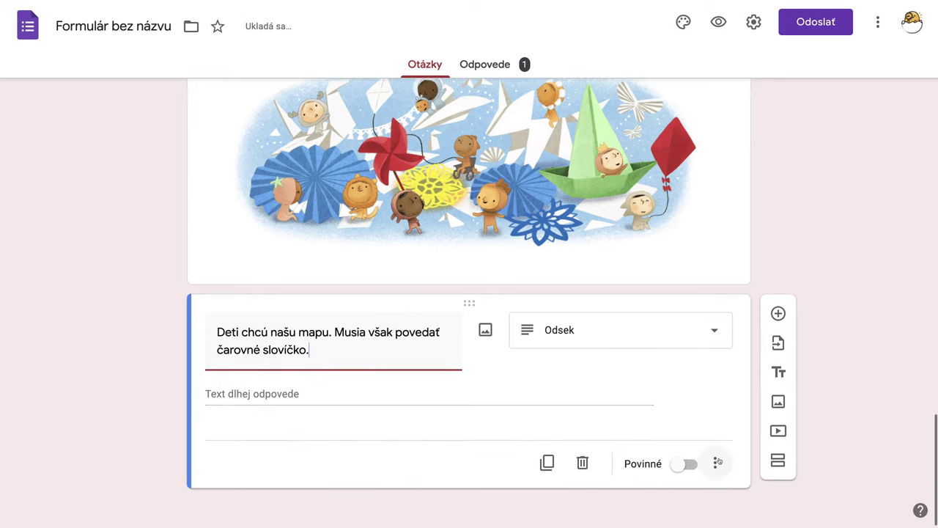
pyautogui.click(715, 464)
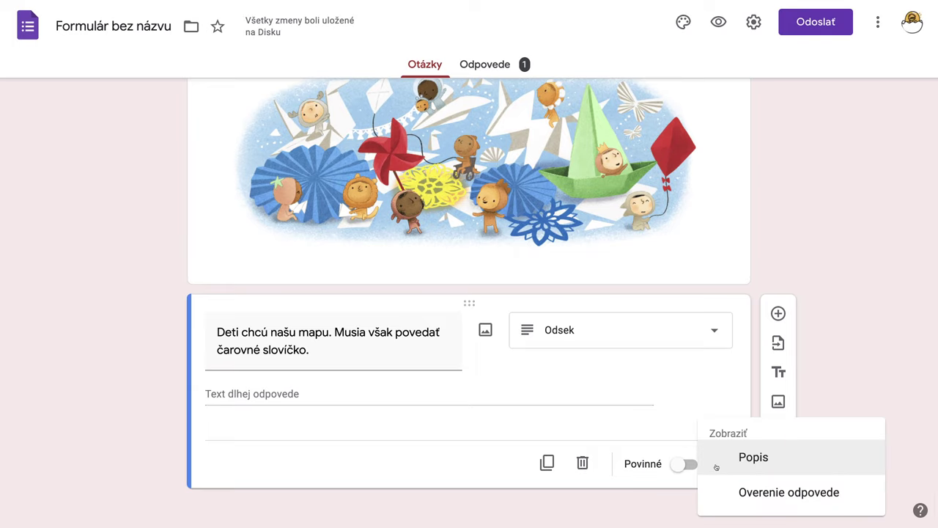
pyautogui.click(762, 493)
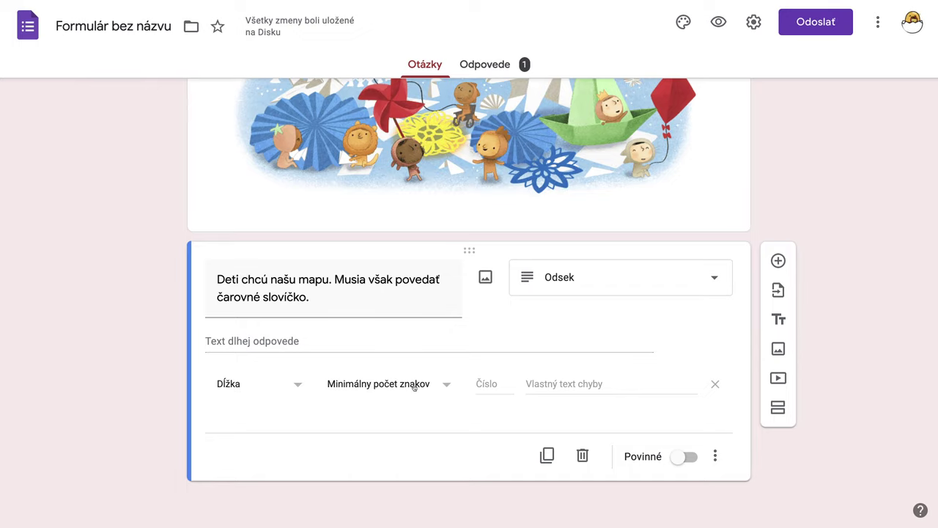
pyautogui.click(297, 386)
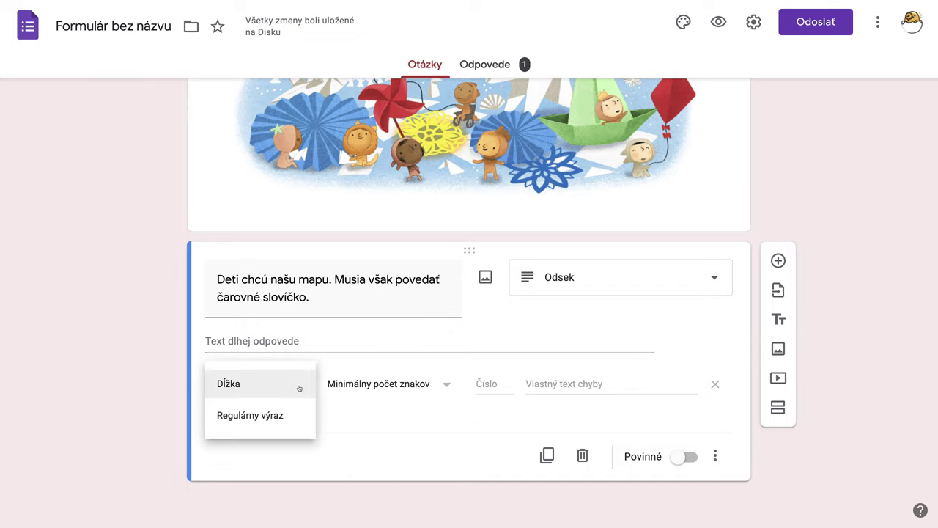
pyautogui.click(276, 417)
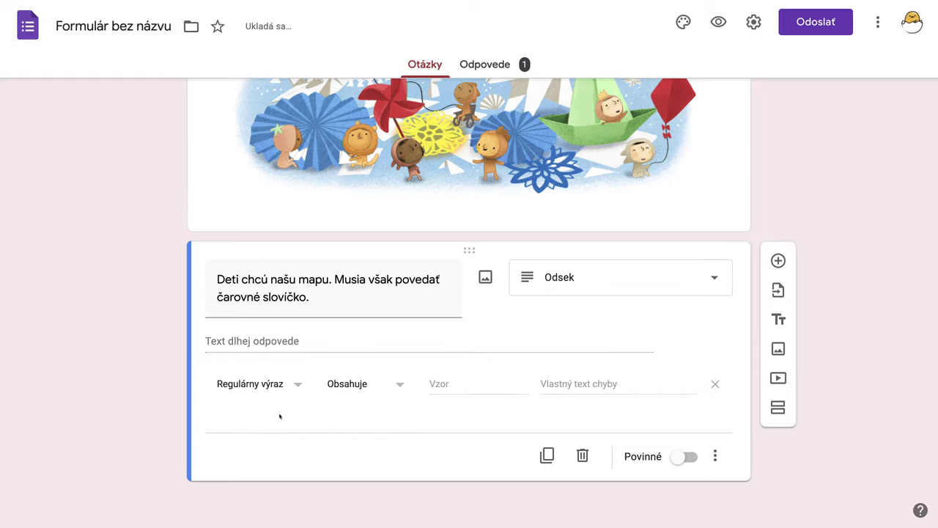
pyautogui.click(443, 384)
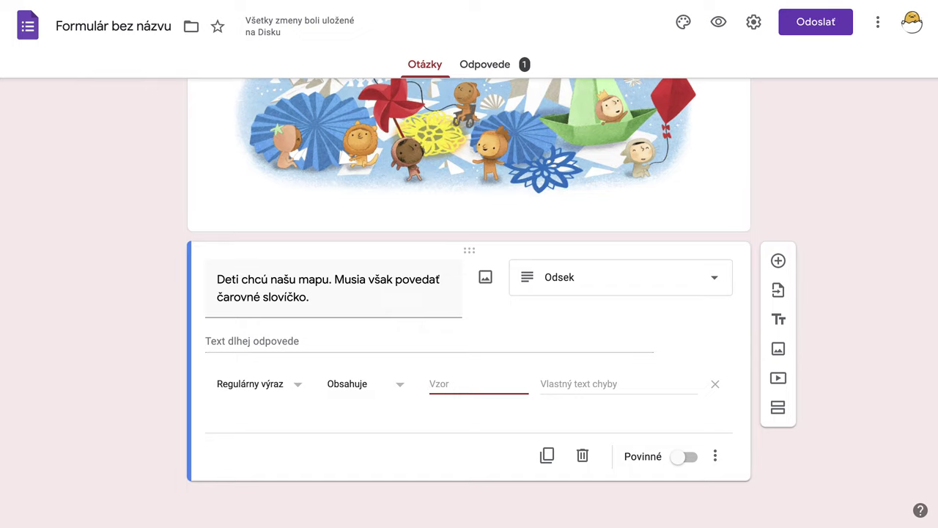
pyautogui.write('prosím')
# Step: Set the validation's custom error text to "Nie, nie, to nie je vôbec čarovné slovíčko"
pyautogui.click(563, 384)
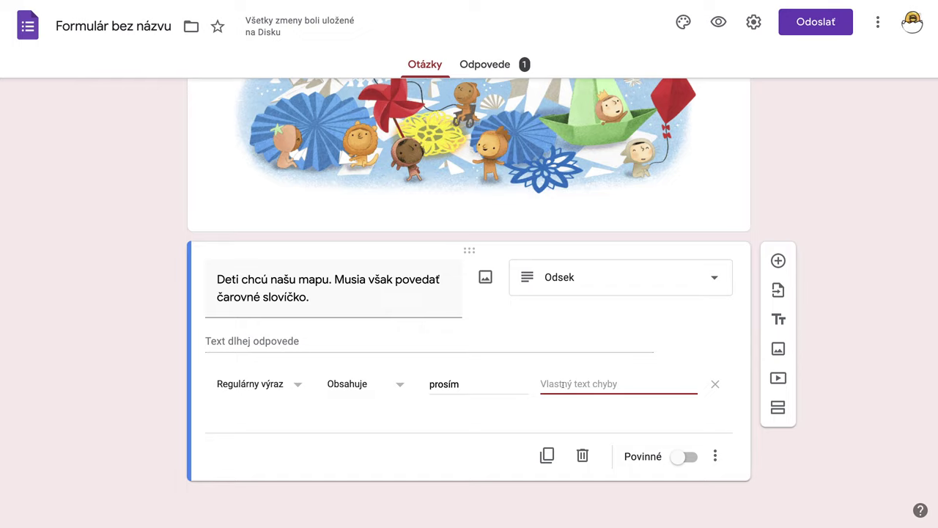
pyautogui.write('Nie, ')
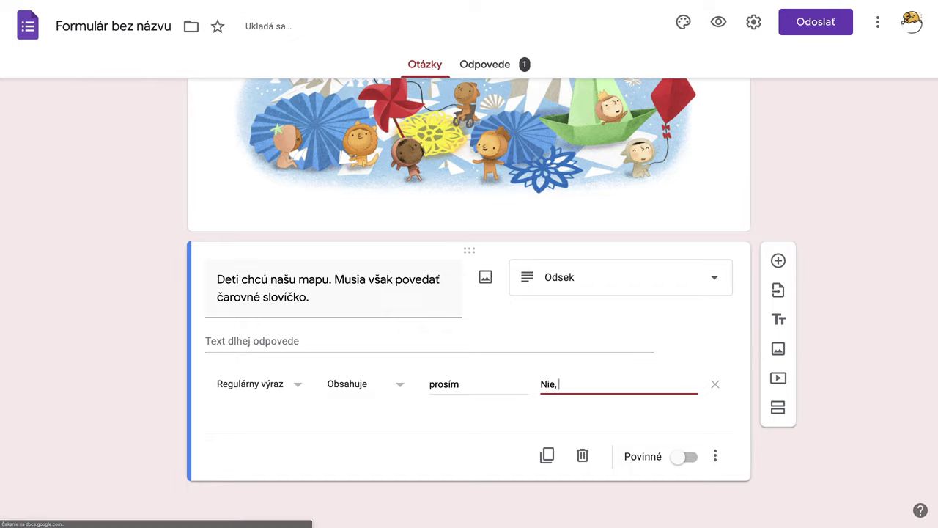
pyautogui.write('nie')
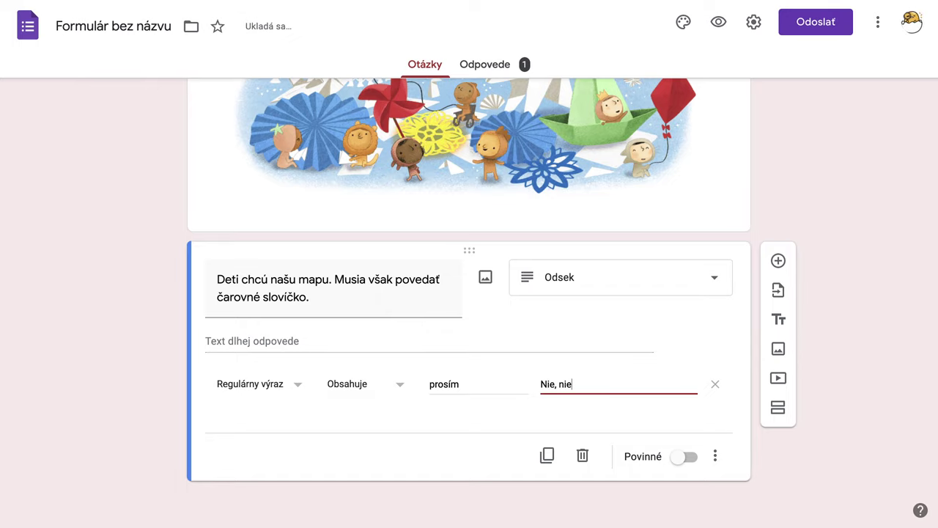
pyautogui.write(', to nie ')
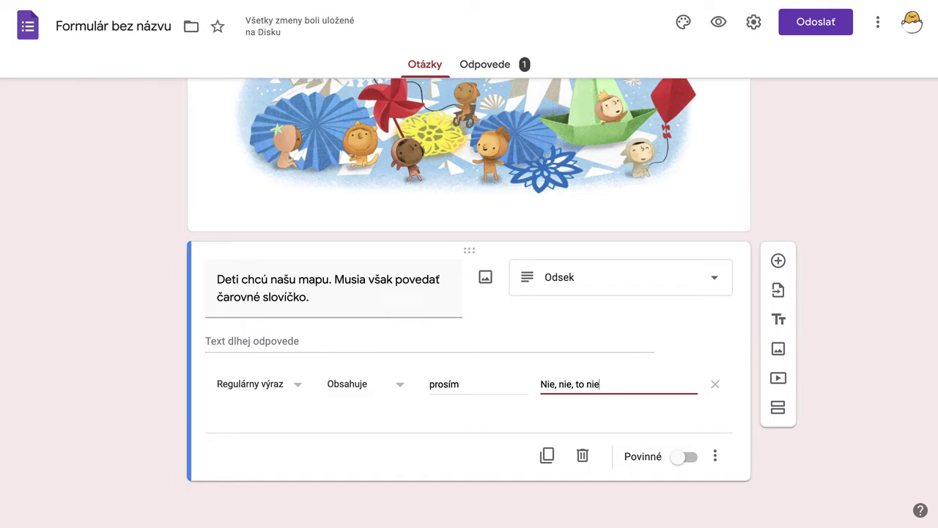
pyautogui.write('je vô')
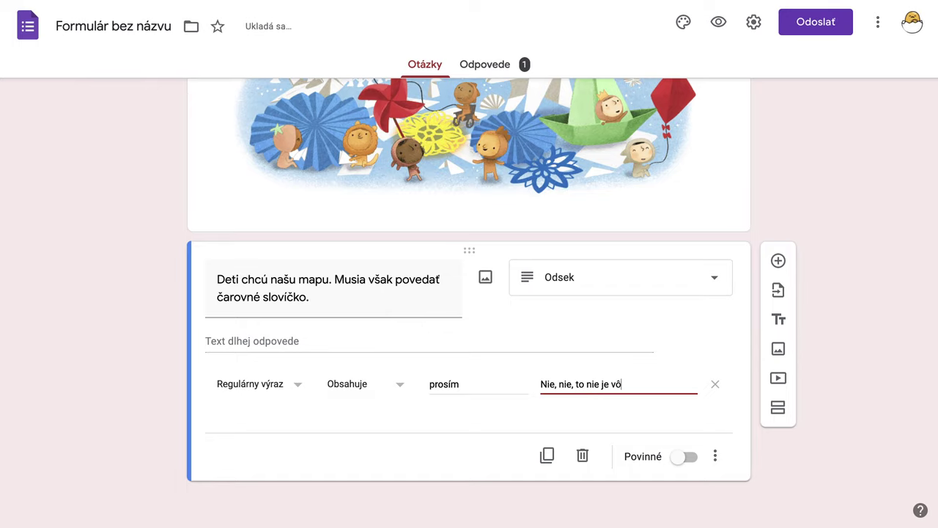
pyautogui.write('bec čarovné ')
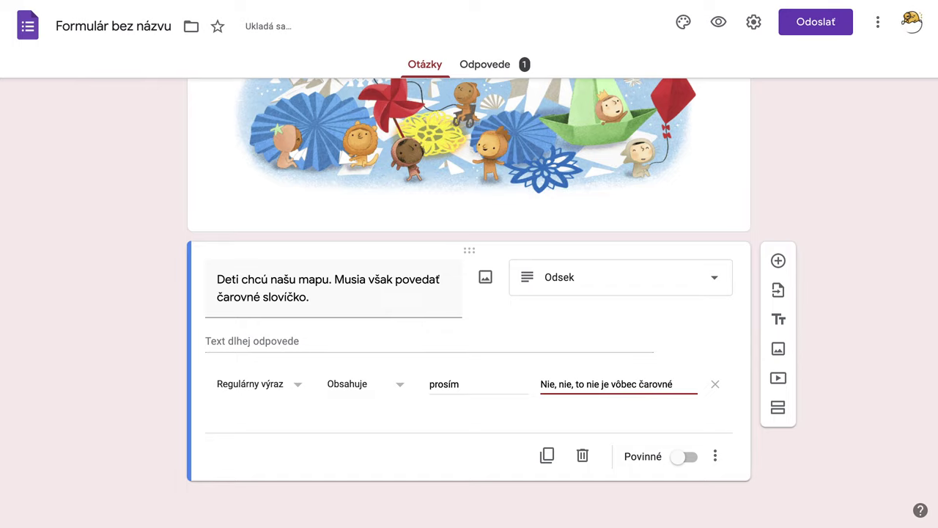
pyautogui.write('slovíško')
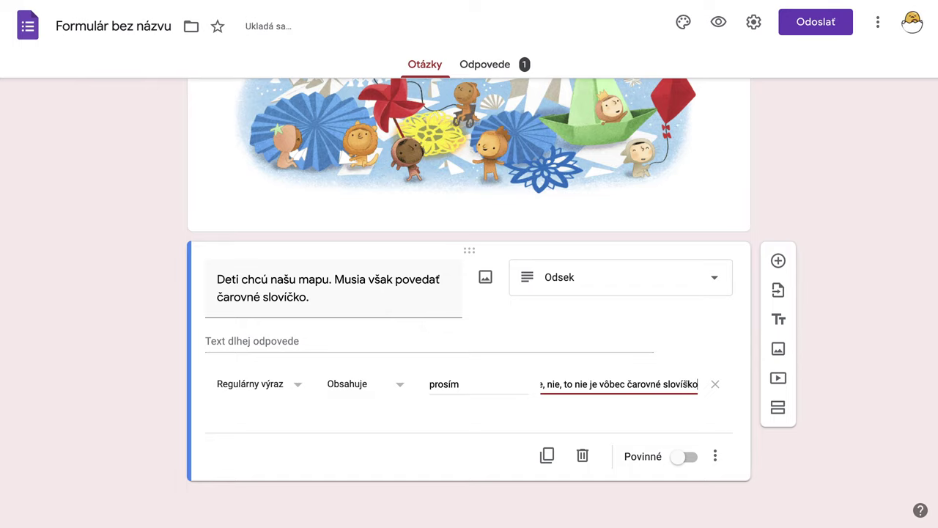
pyautogui.press('BackSpace')
pyautogui.press('BackSpace')
pyautogui.press('BackSpace')
pyautogui.write('čko')
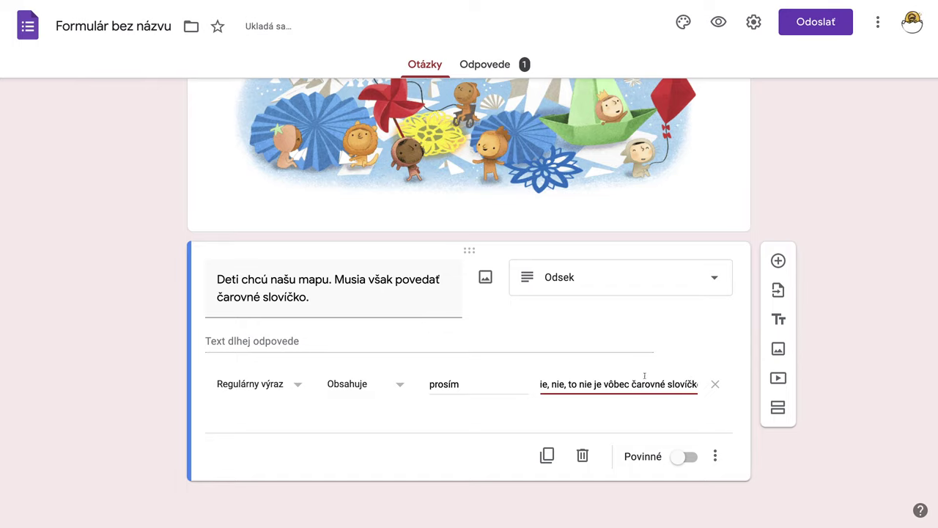
# Step: Preview the form, answer "áno" to "Chceš hrať?" and continue to the snowman question in the "Vitaj hre!" section
pyautogui.click(718, 22)
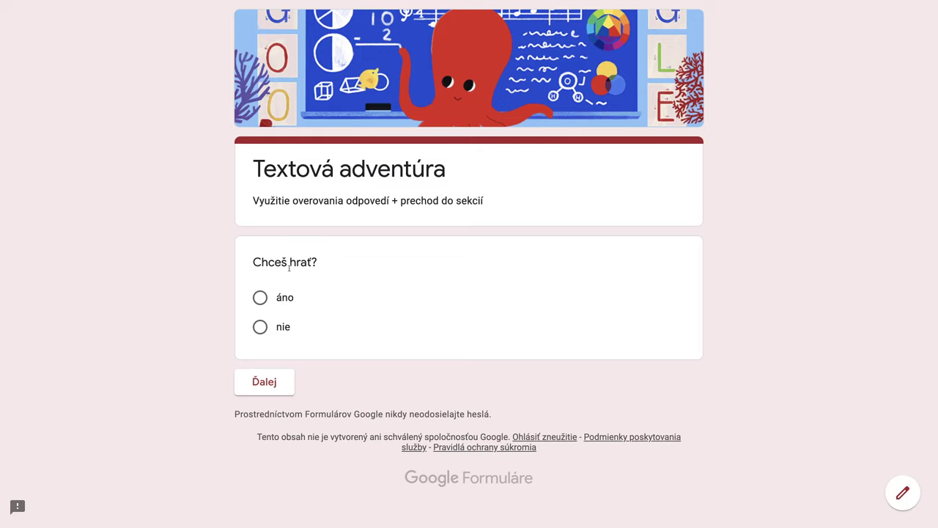
pyautogui.click(261, 297)
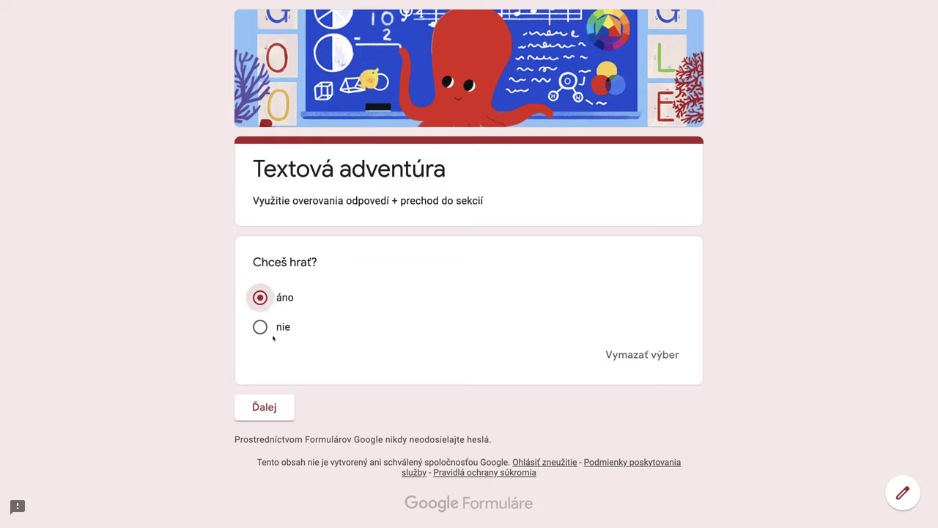
pyautogui.click(264, 415)
pyautogui.scroll(-2, 511, 406)
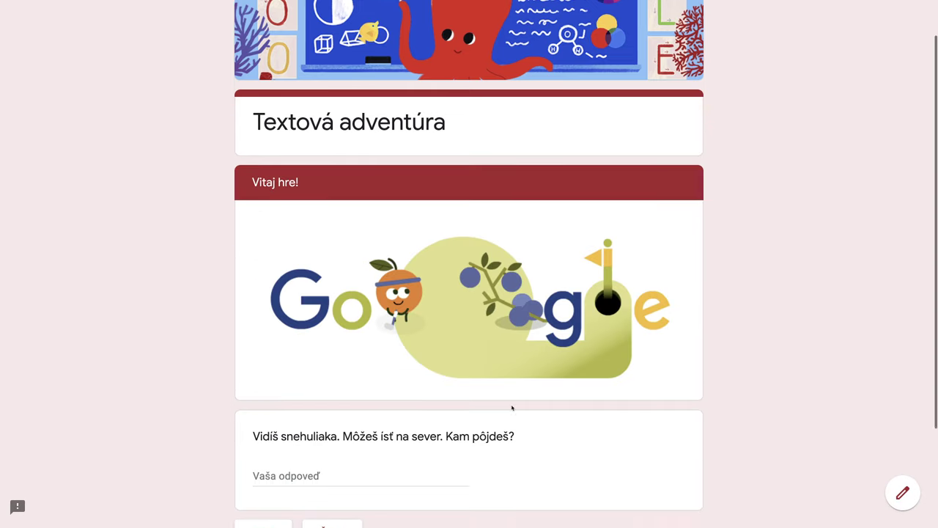
# Step: Answer "sever" to the snowman question in the "Vitaj hre!" section and continue to "Si na severe"
pyautogui.click(373, 353)
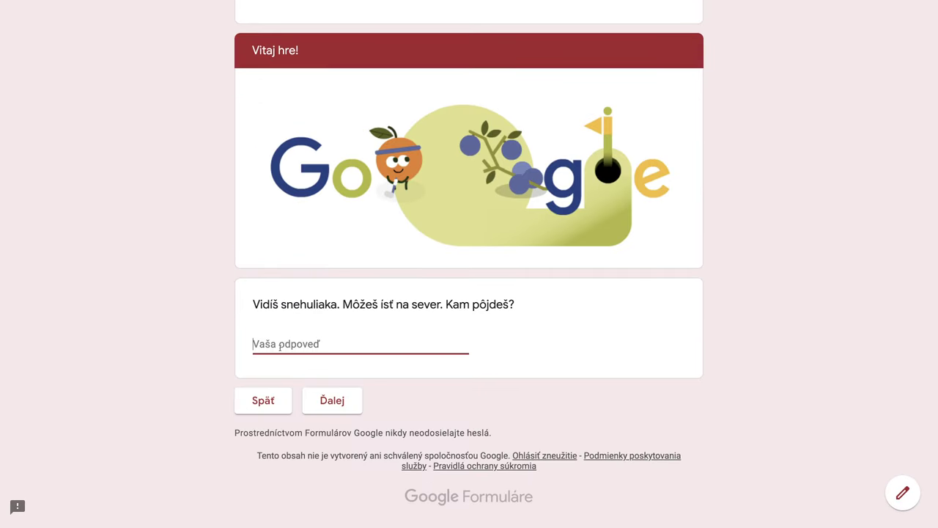
pyautogui.write('sever')
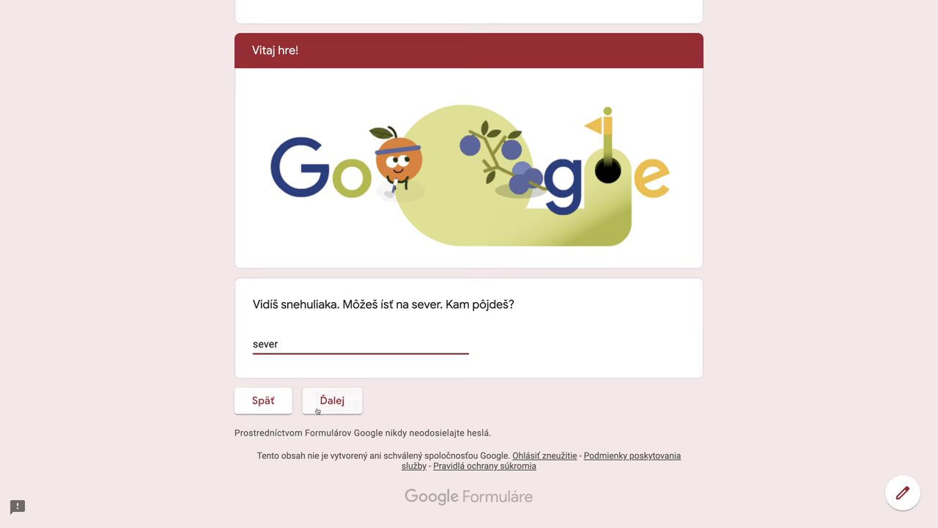
pyautogui.click(333, 401)
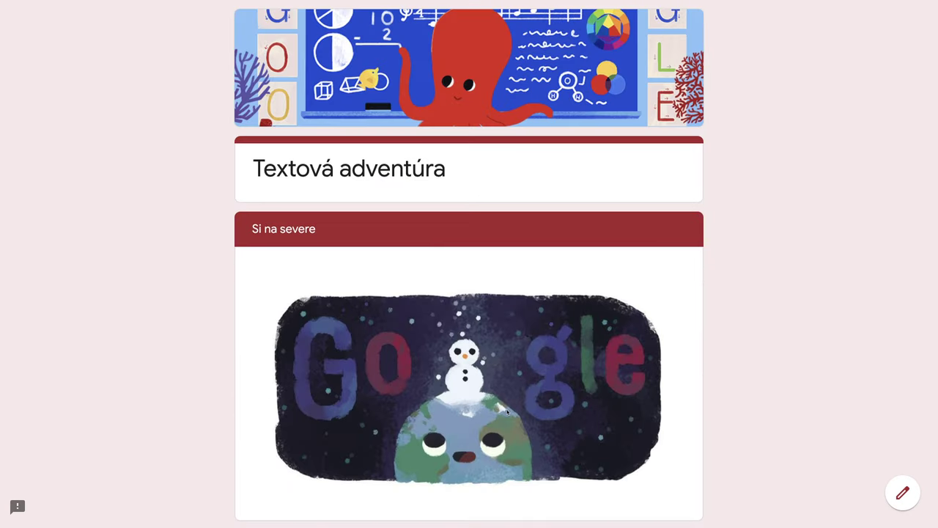
# Step: Tick both "Zoberiem mapu." and "Zjem snehuliakovu mrkvu." and continue to the "Chcú našu mapu!" section
pyautogui.scroll(-4, 507, 412)
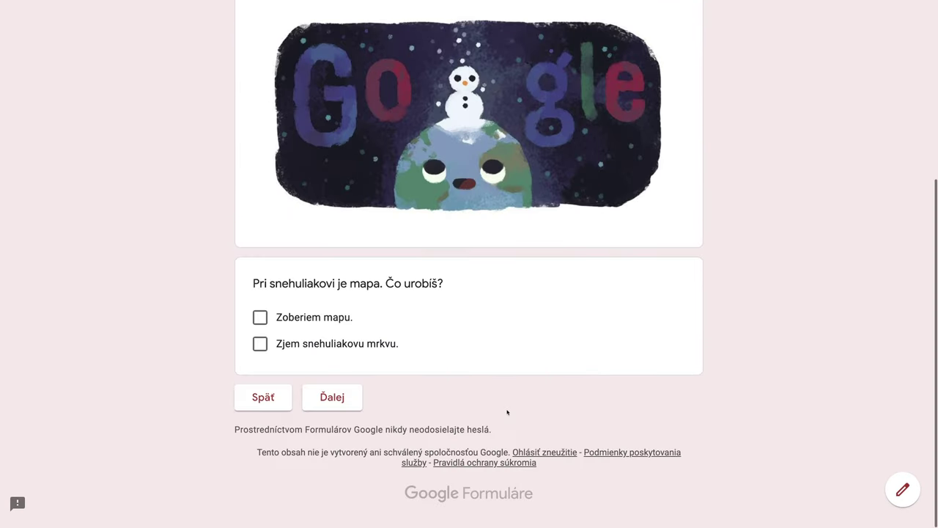
pyautogui.click(260, 320)
pyautogui.click(262, 350)
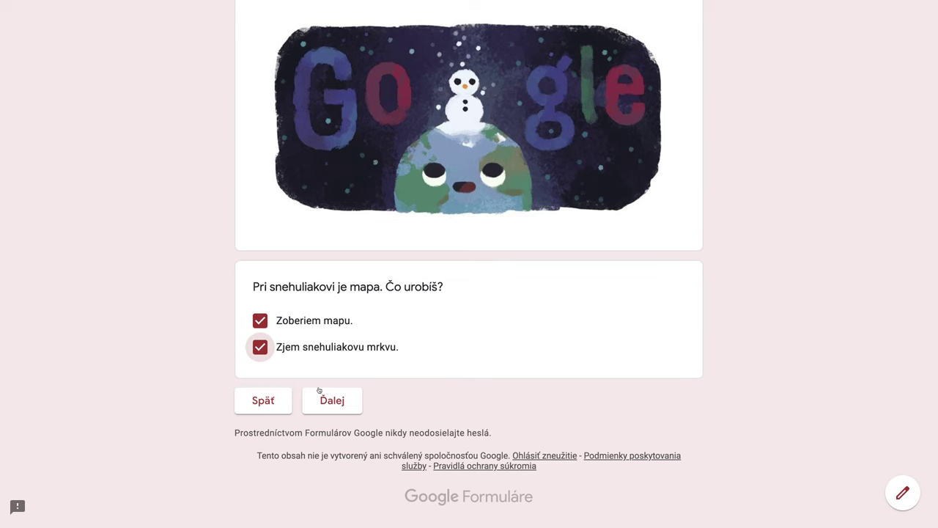
pyautogui.click(337, 400)
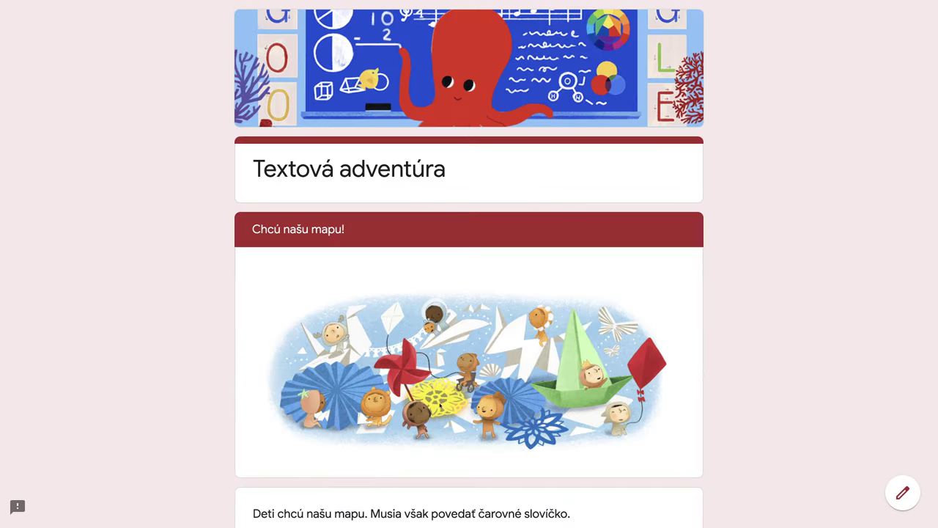
# Step: Answer the magic-word question with "veľmi prosím" and submit the form
pyautogui.scroll(-3, 338, 403)
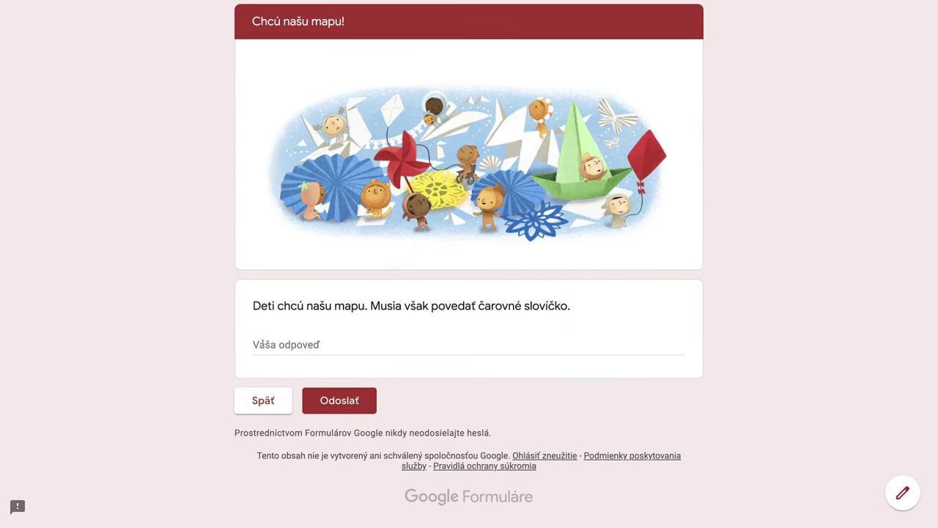
pyautogui.click(253, 344)
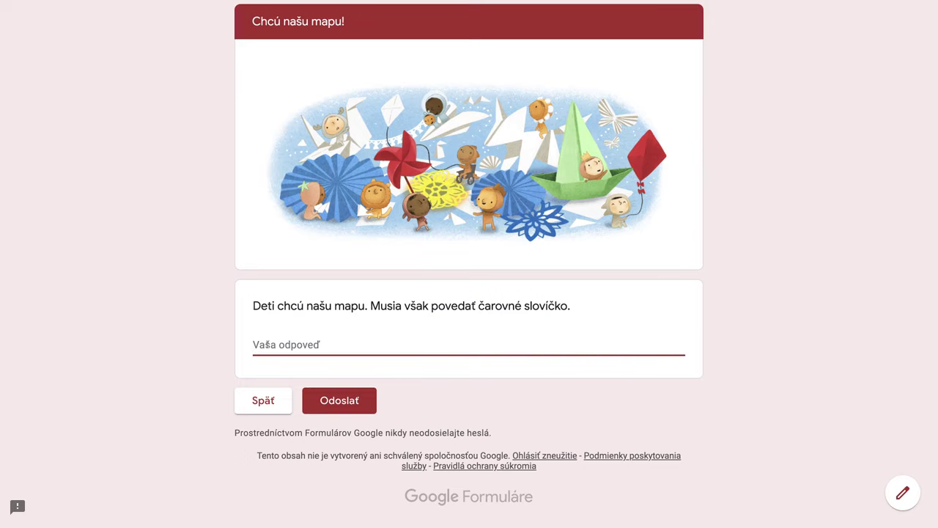
pyautogui.write('veľmi pe')
pyautogui.press('BackSpace')
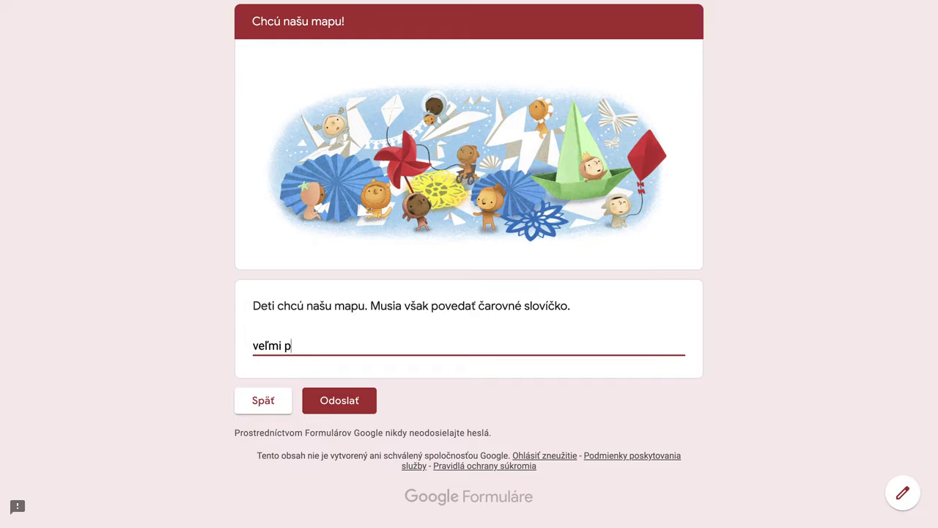
pyautogui.write('rosím')
pyautogui.click(336, 401)
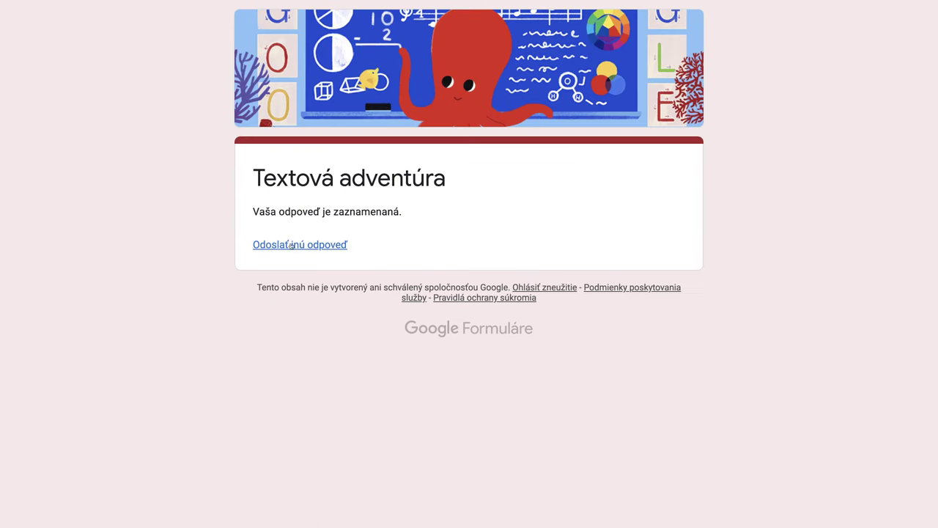
# Step: Start another response, answer "áno" to "Chceš hrať?" and continue to the "Vitaj hre!" section
pyautogui.click(292, 248)
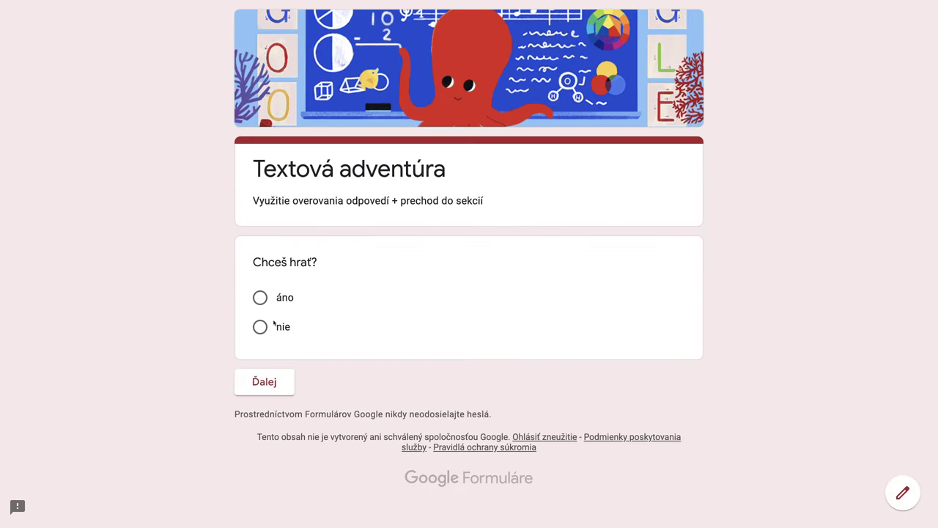
pyautogui.click(260, 299)
pyautogui.click(265, 408)
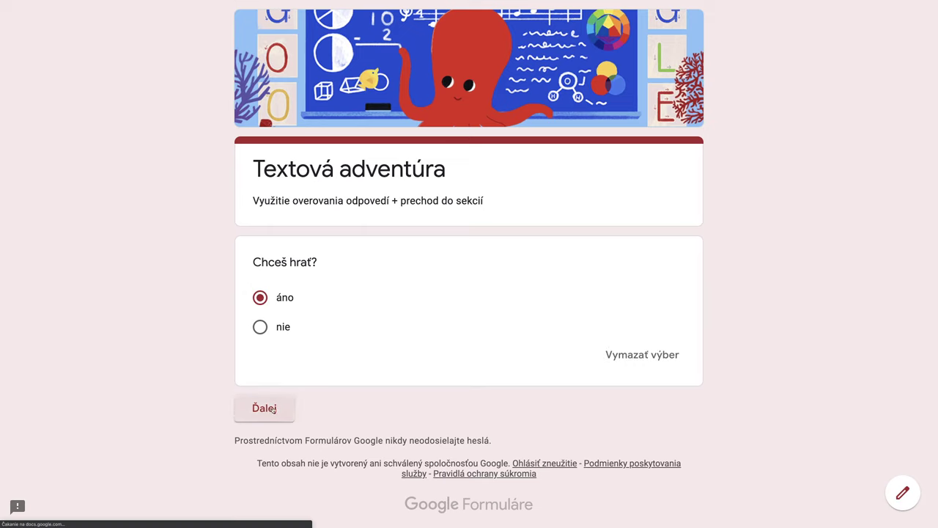
pyautogui.scroll(-3, 294, 365)
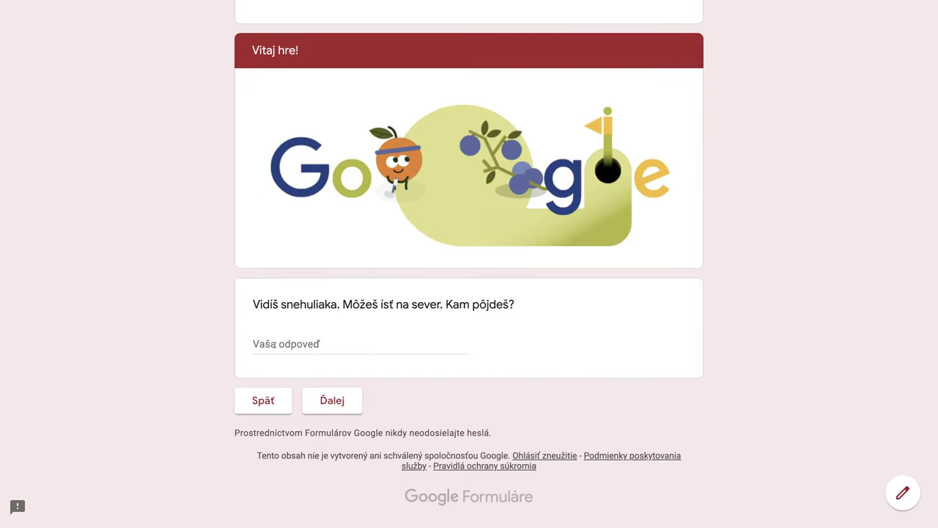
# Step: Answer the snowman question with "sever sever" and continue to the "Si na severe" section
pyautogui.click(292, 346)
pyautogui.write('sever')
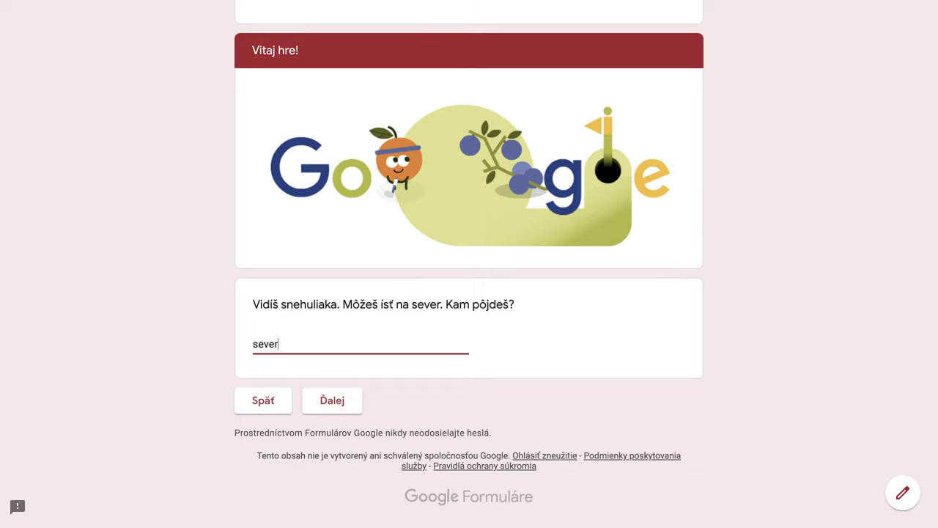
pyautogui.write(' sever')
pyautogui.click(323, 406)
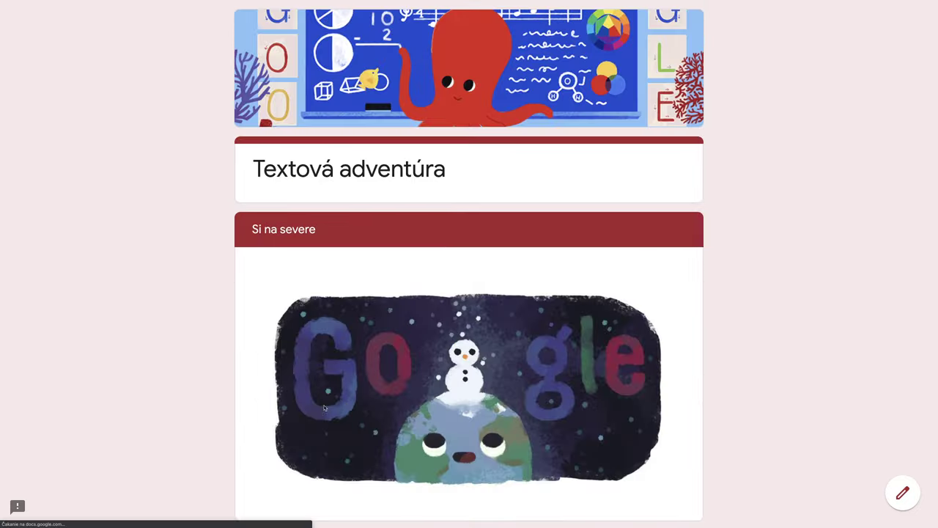
# Step: Tick "Zjem snehuliakovu mrkvu." and then "Zoberiem mapu." as the map answers and continue to the "Chcú našu mapu!" section
pyautogui.scroll(-3, 356, 403)
pyautogui.click(260, 369)
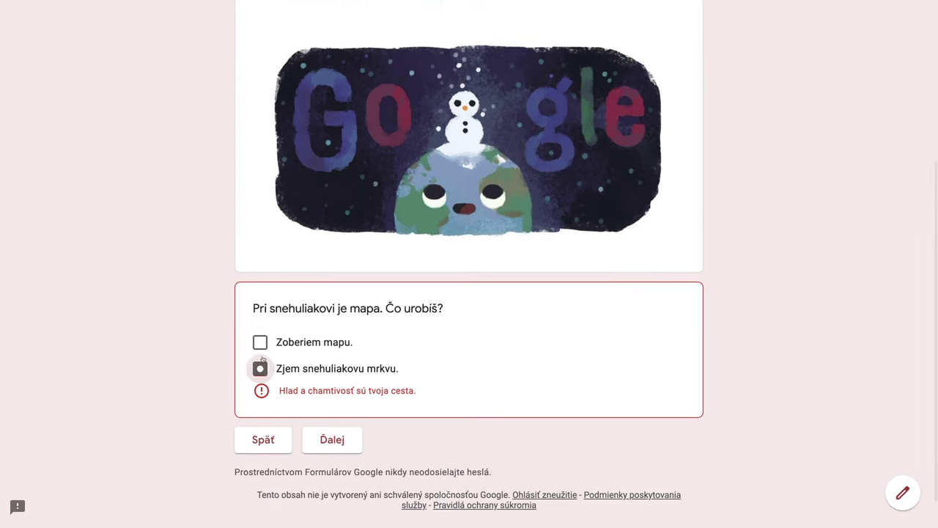
pyautogui.click(260, 342)
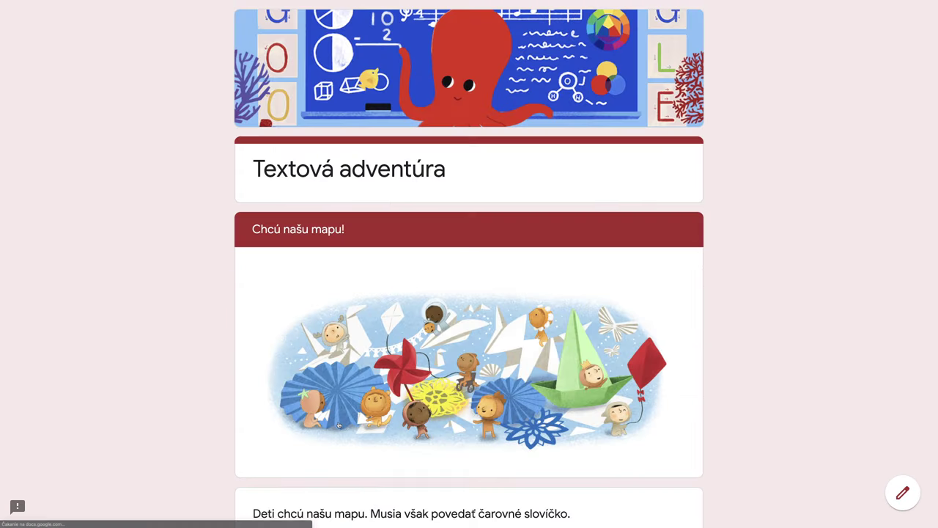
# Step: Try to submit the form with "ďakujem" as the magic word
pyautogui.scroll(-3, 339, 424)
pyautogui.click(279, 345)
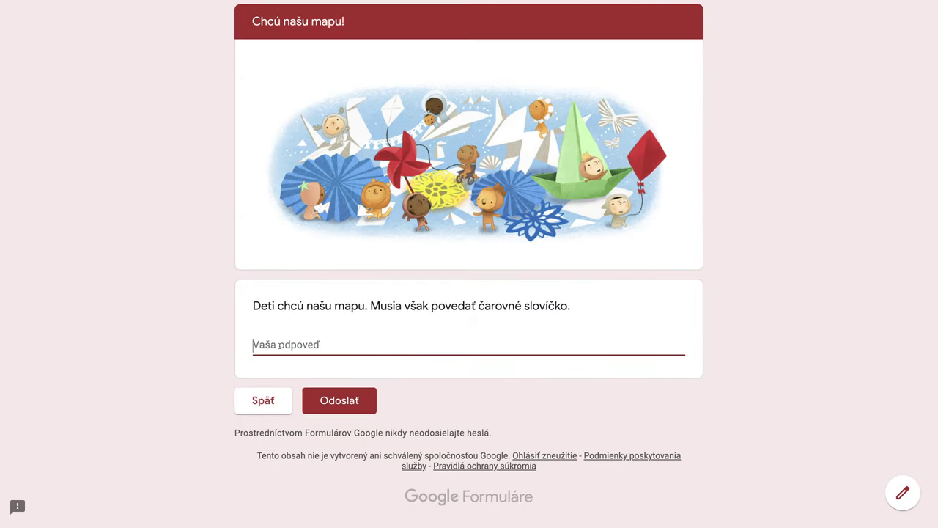
pyautogui.write('ďakujem')
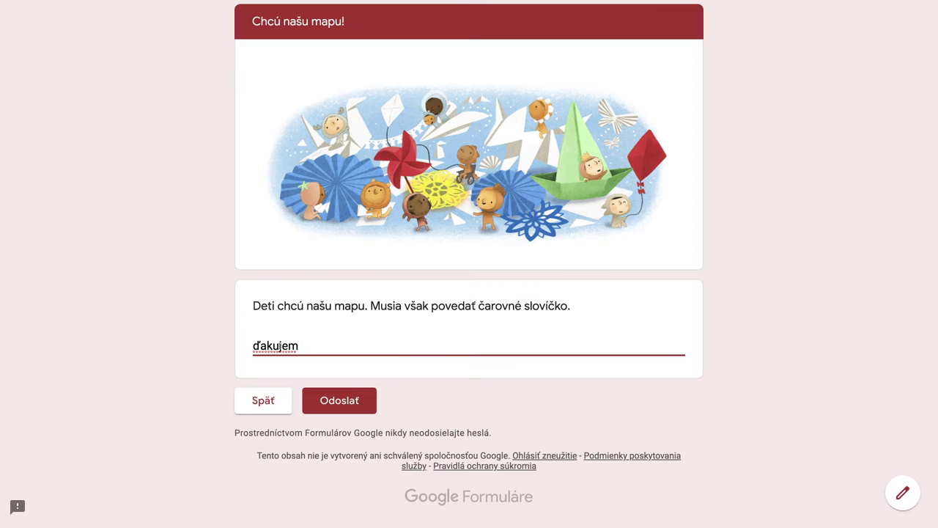
pyautogui.click(340, 402)
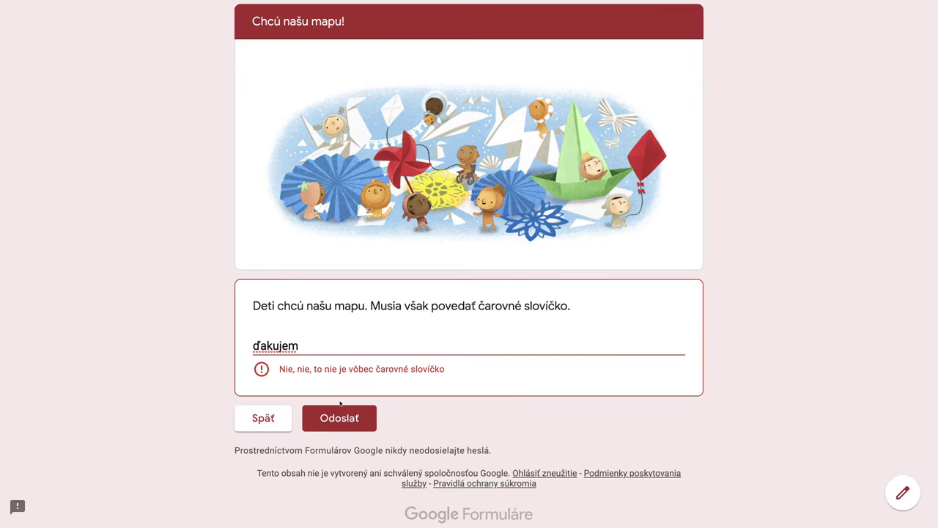
# Step: Replace the magic-word answer with "prosííííím" and try to submit the form
pyautogui.moveTo(303, 351); pyautogui.dragTo(253, 348)
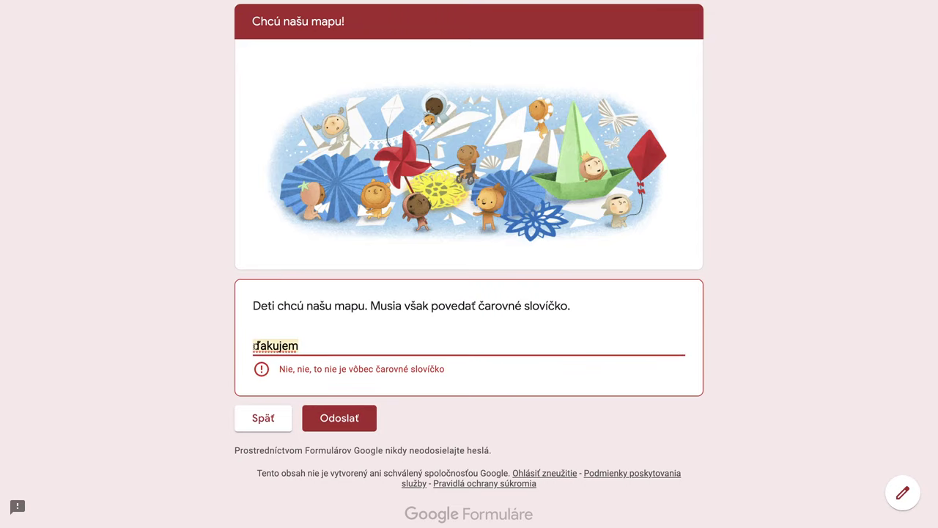
pyautogui.write('pro')
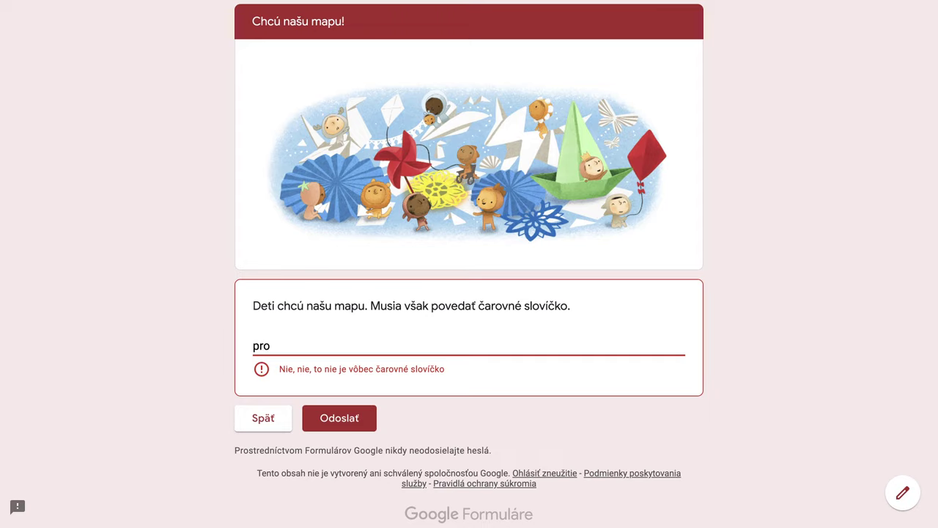
pyautogui.write('sííííím')
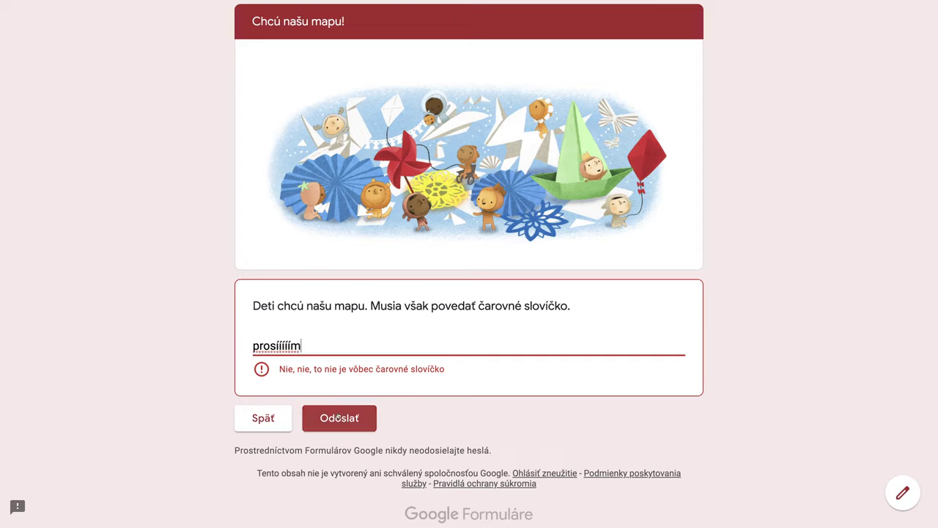
pyautogui.click(340, 418)
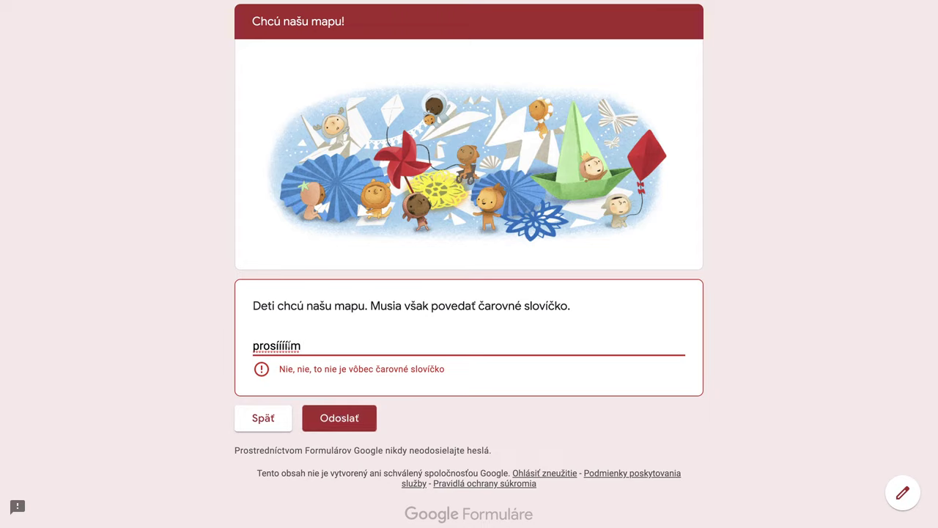
# Step: Remove the repeated "í" letters, extend the magic-word answer to "prosímťa" and submit the form
pyautogui.press('Left')
pyautogui.press('BackSpace')
pyautogui.press('BackSpace')
pyautogui.press('BackSpace')
pyautogui.press('BackSpace')
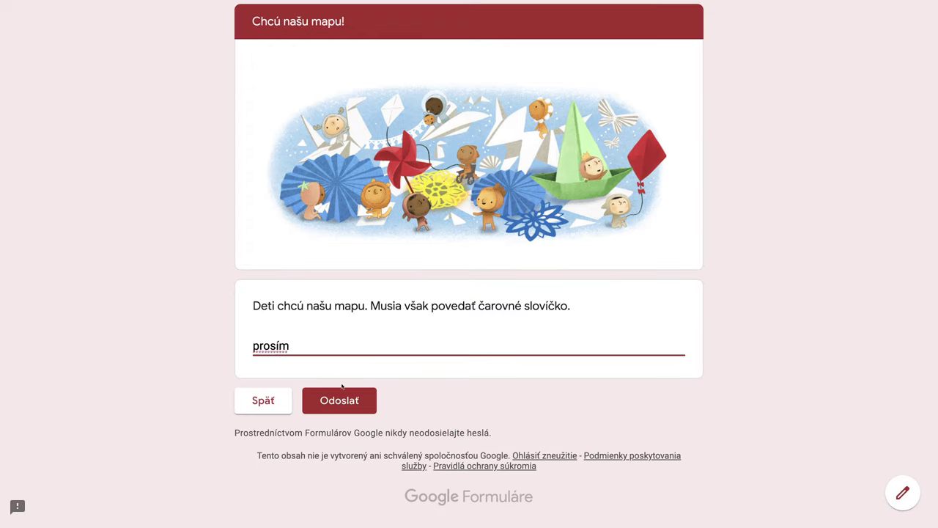
pyautogui.write('ťa')
pyautogui.click(355, 409)
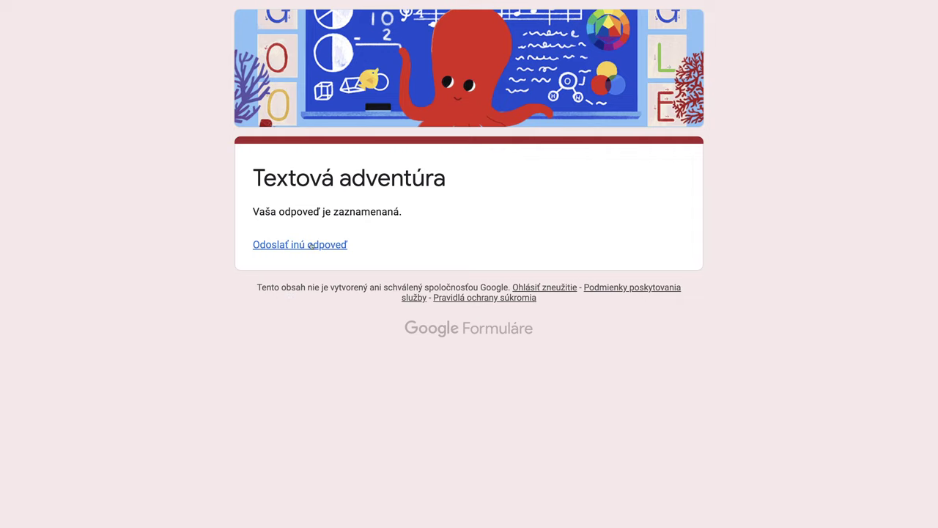
# Step: Close the form preview and insert "+" after the "í" in the magic-word question's validation pattern "prosím"
pyautogui.click(310, 245)
pyautogui.moveTo(132, 13)
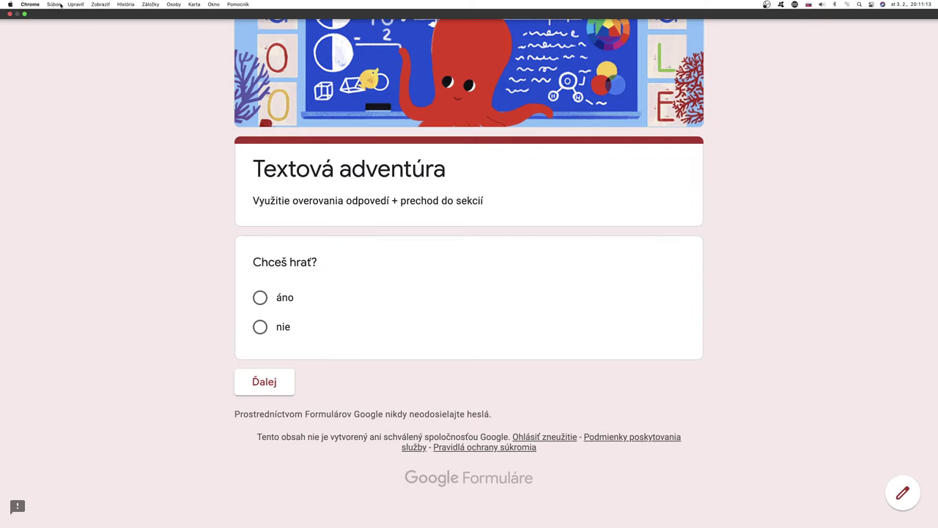
pyautogui.click(24, 13)
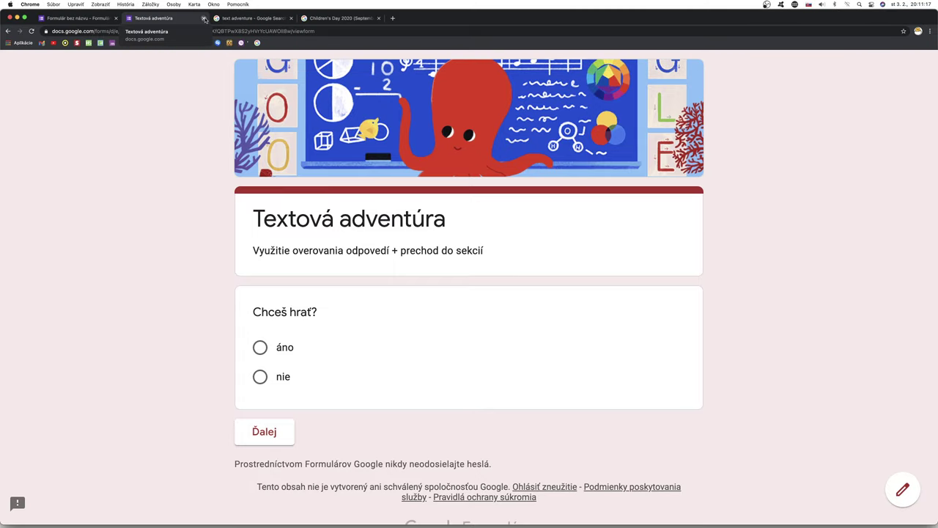
pyautogui.click(204, 19)
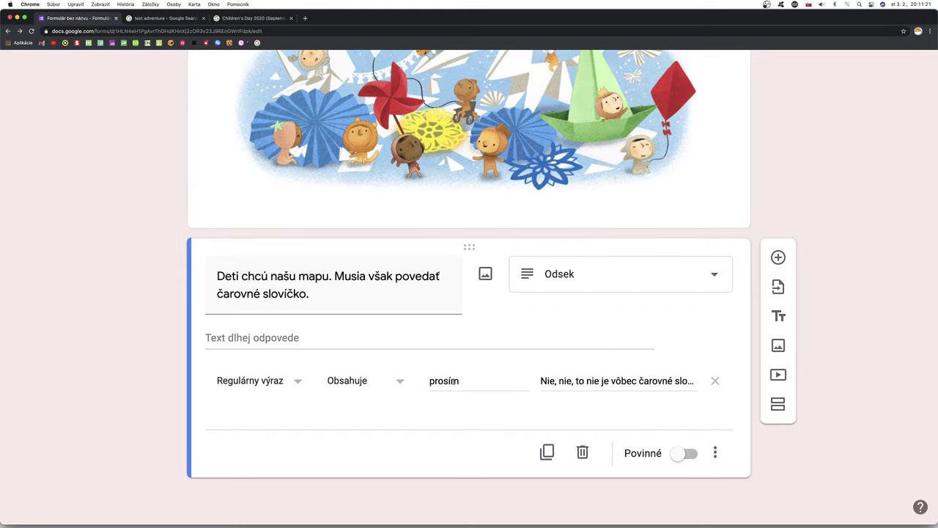
pyautogui.click(455, 381)
pyautogui.write('+')
# Step: Open the form preview, answer "áno" to "Chceš hrať?" and continue to the following section
pyautogui.scroll(8, 750, 261)
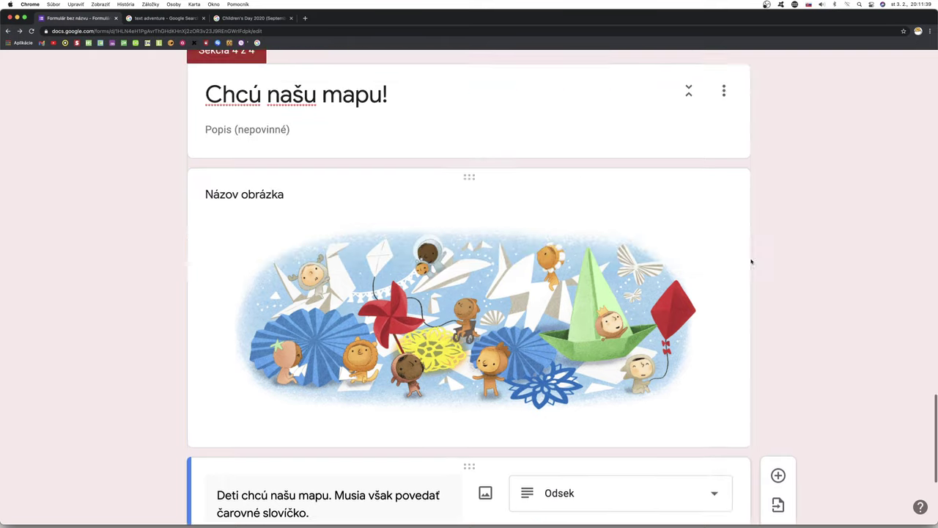
pyautogui.scroll(15, 772, 246)
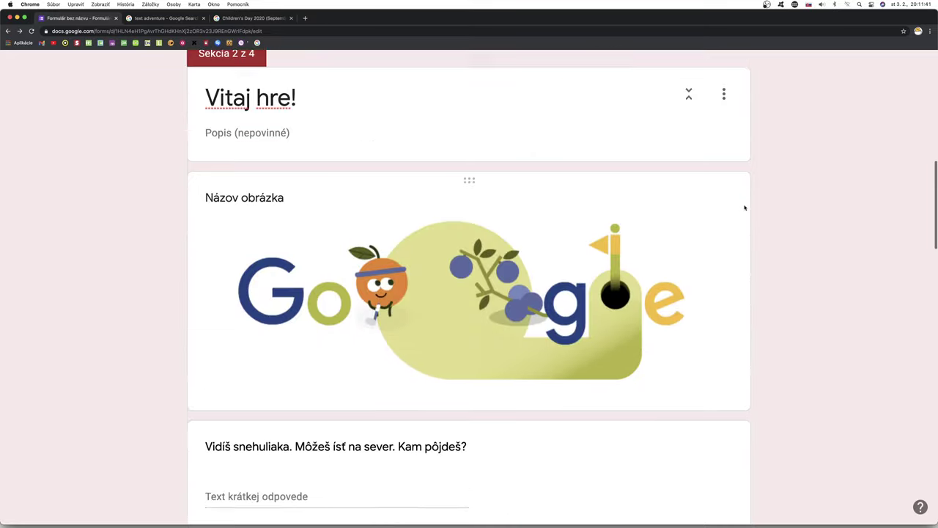
pyautogui.scroll(3, 745, 208)
pyautogui.click(719, 73)
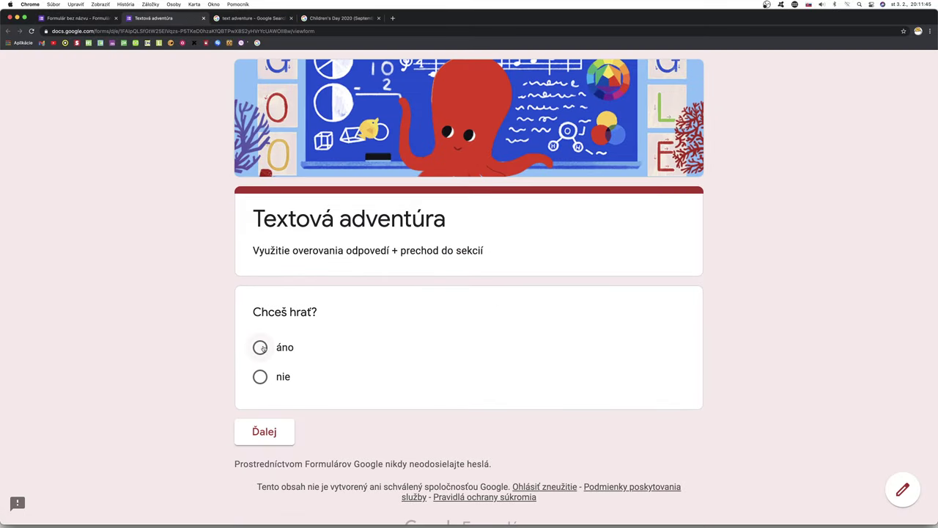
pyautogui.click(265, 350)
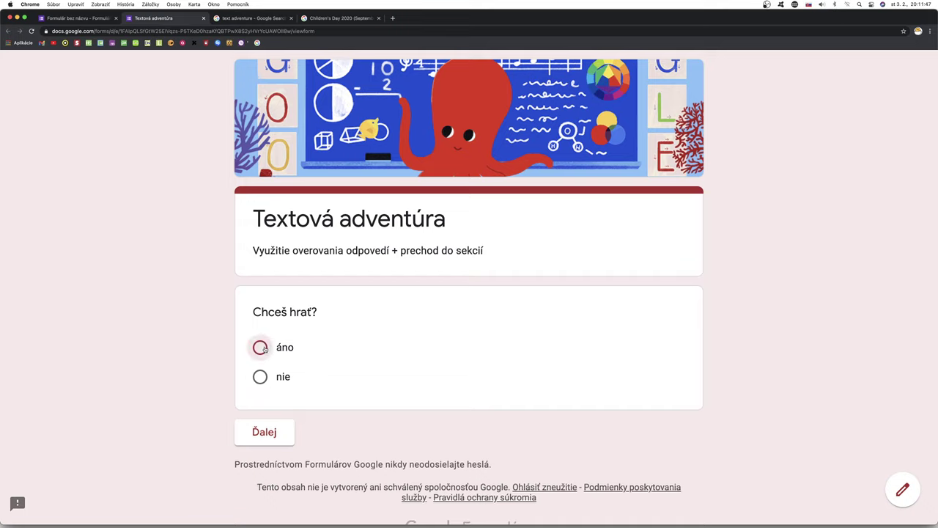
pyautogui.click(268, 462)
# Step: Try to continue with "na juh" as the answer to the snowman direction question
pyautogui.scroll(-5, 444, 430)
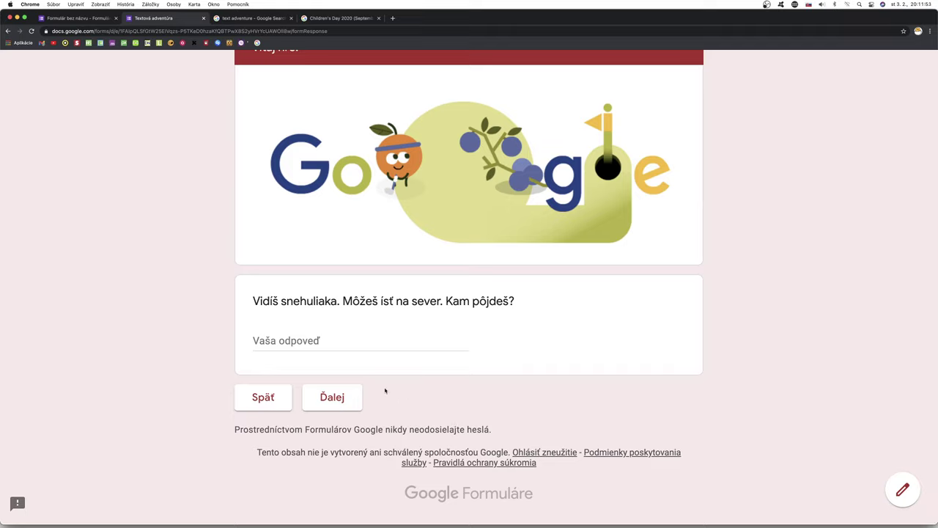
pyautogui.click(281, 341)
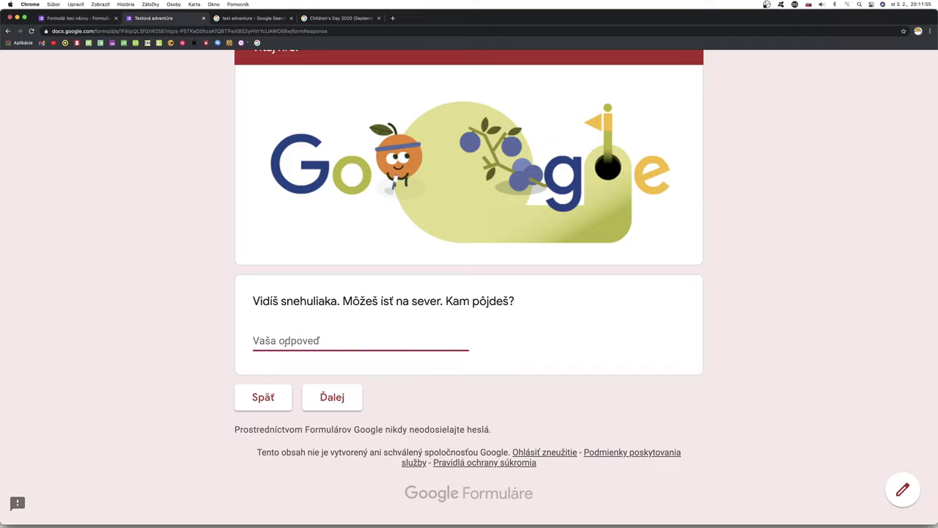
pyautogui.write('na juh')
pyautogui.click(329, 395)
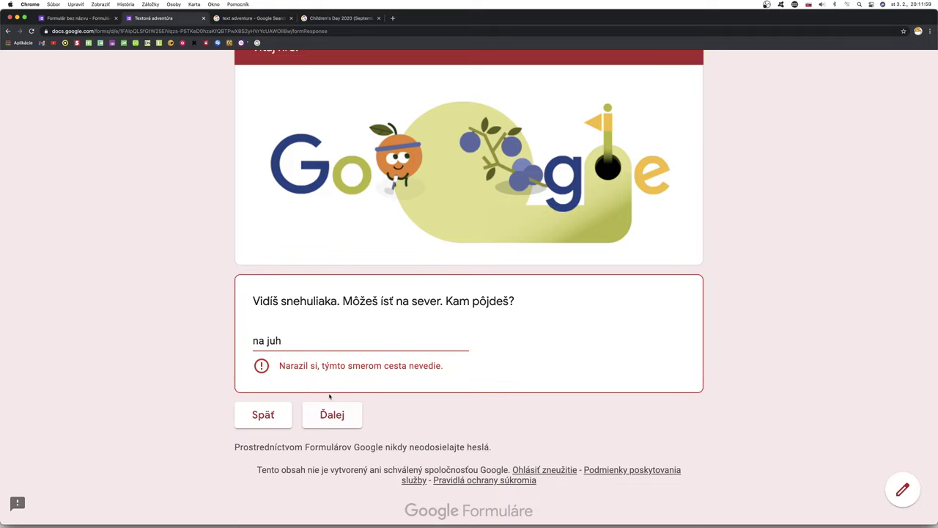
# Step: Change the direction answer to "na sever" and continue to the following section
pyautogui.doubleClick(273, 341)
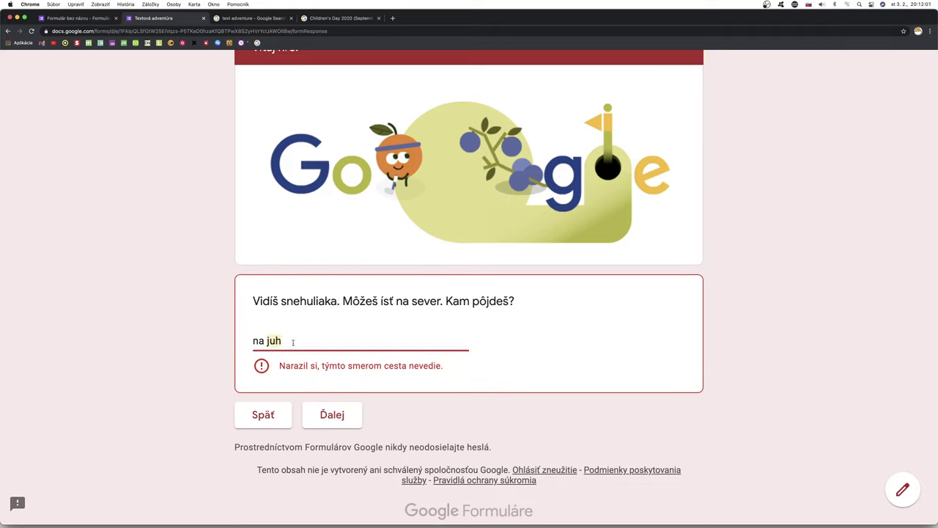
pyautogui.write('sever')
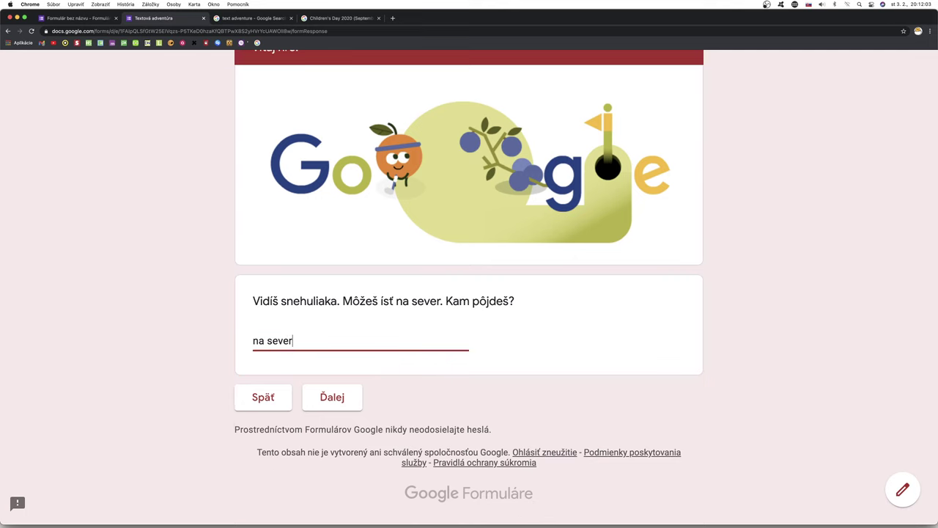
pyautogui.click(336, 399)
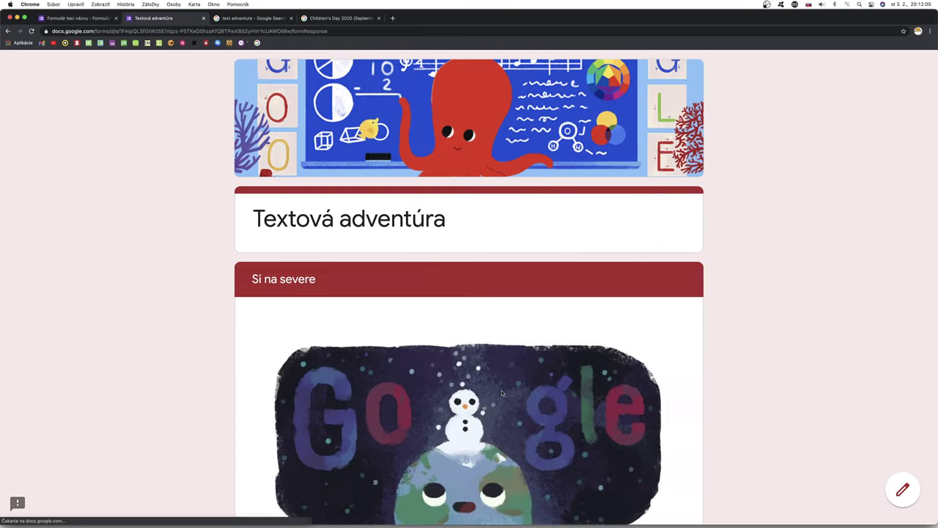
# Step: Select both "Zoberiem mapu." and "Zjem snehuliakovu mrkvu." in the map question and continue to the following section
pyautogui.scroll(-5, 502, 394)
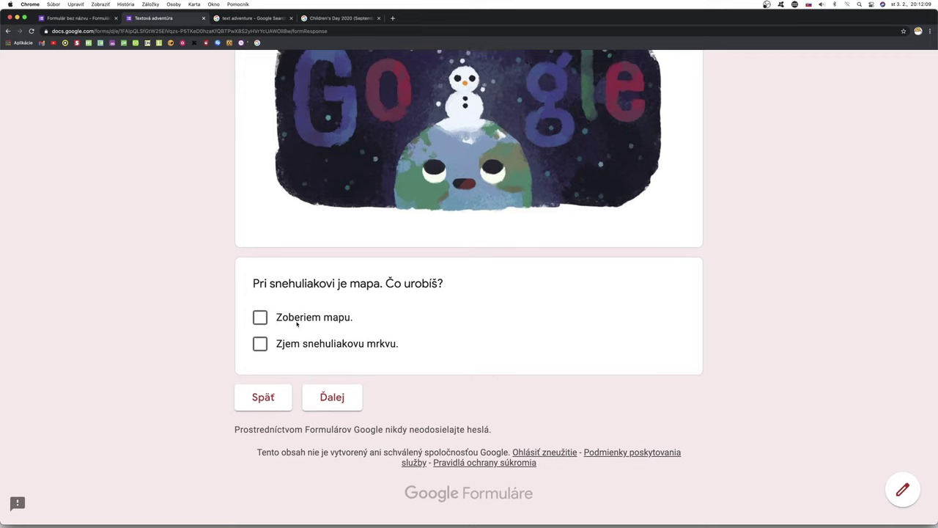
pyautogui.click(262, 318)
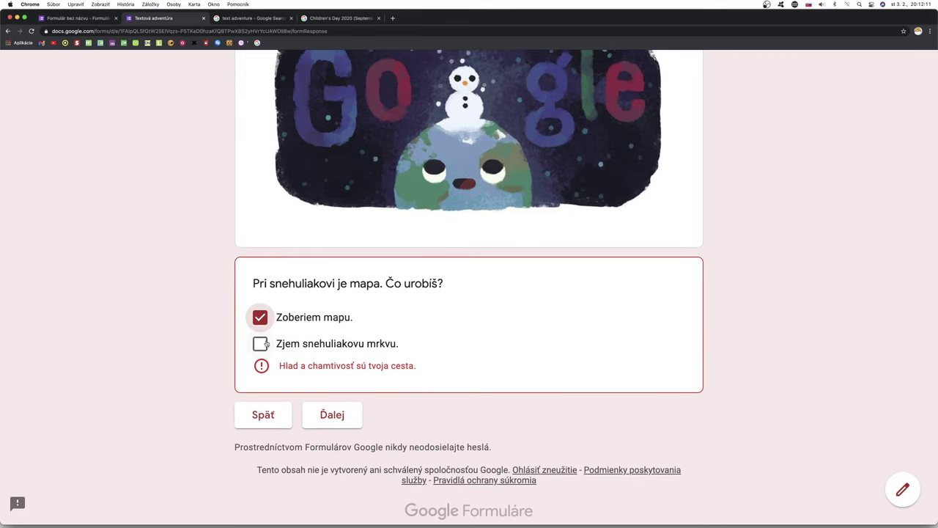
pyautogui.click(261, 343)
pyautogui.click(332, 396)
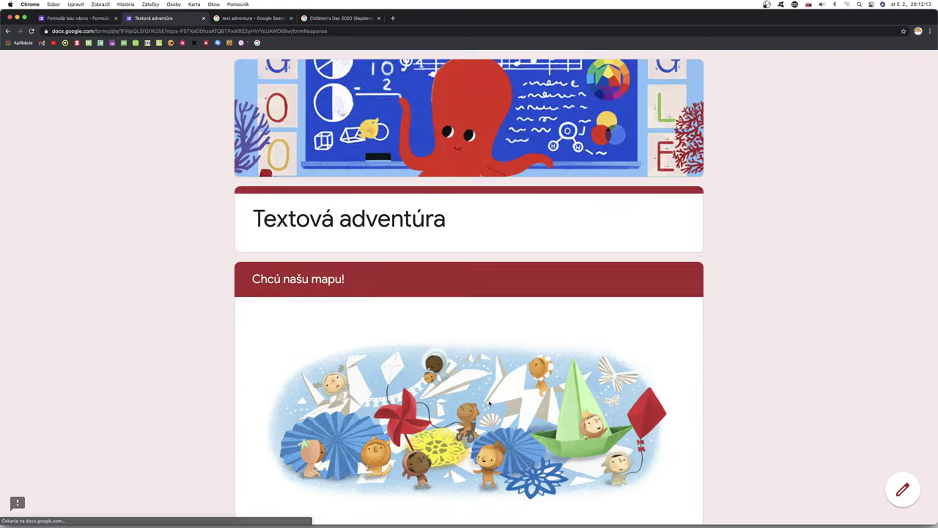
# Step: Answer the magic-word question with "prosííííííím" and submit the form
pyautogui.scroll(-3, 490, 403)
pyautogui.scroll(-2, 489, 403)
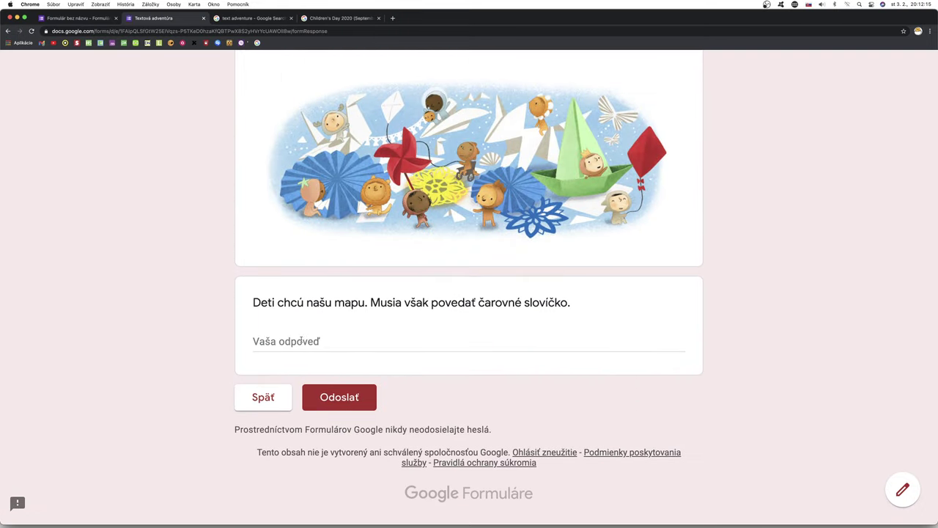
pyautogui.click(283, 342)
pyautogui.write('pr')
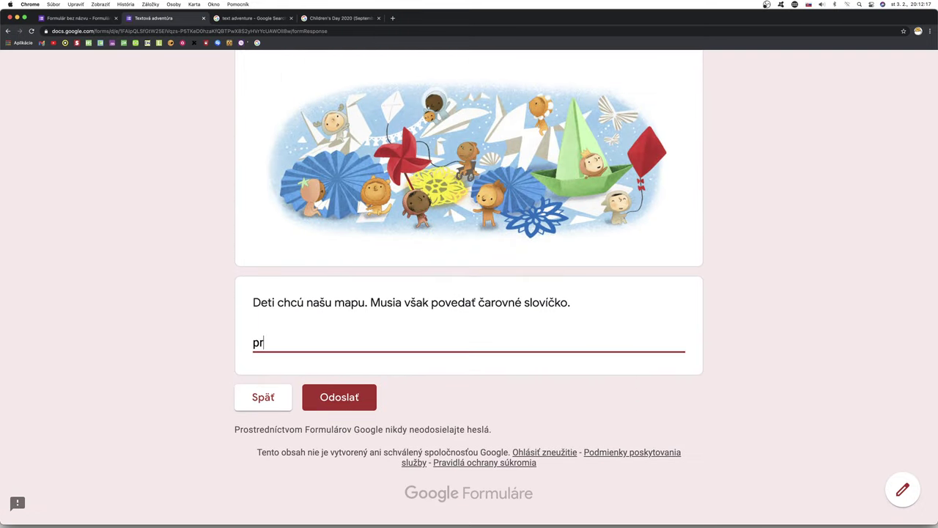
pyautogui.write('osííííííím')
pyautogui.click(337, 399)
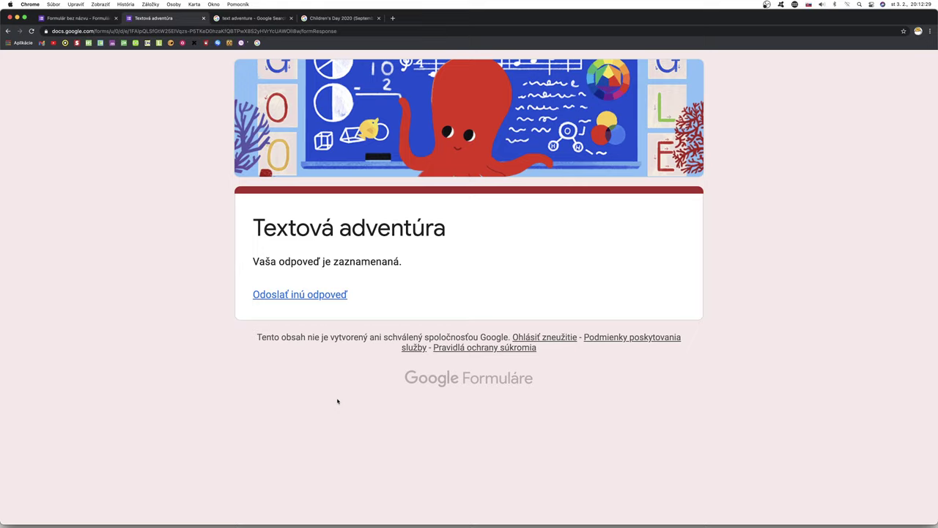
# Step: Close the form preview and add a new section after the magic-word question
pyautogui.click(309, 296)
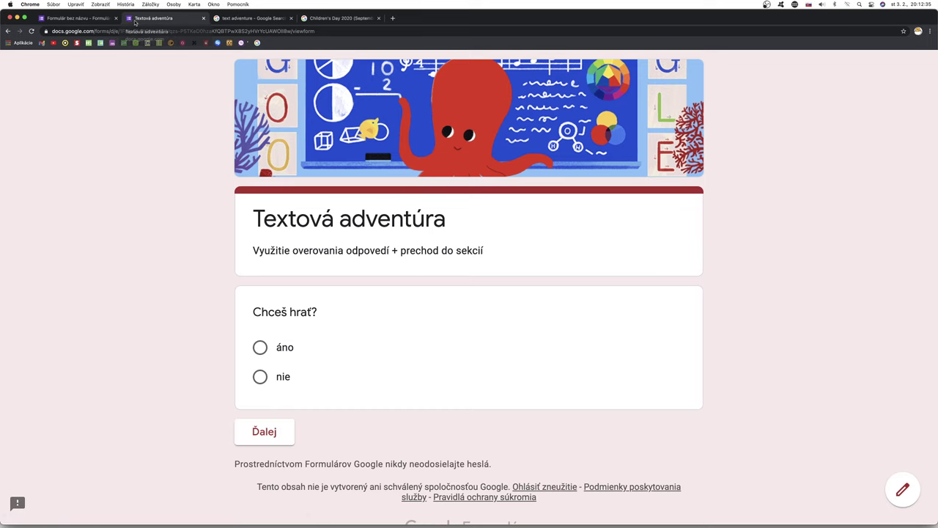
pyautogui.click(203, 17)
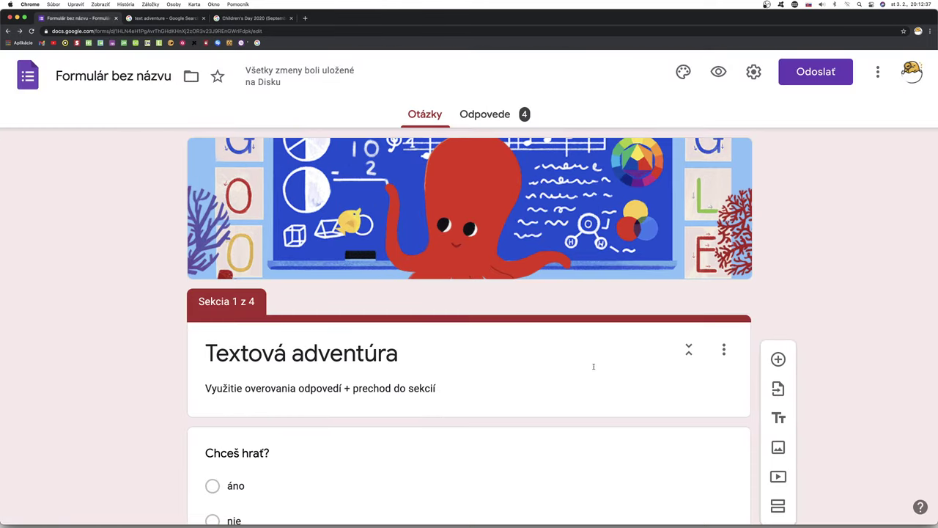
pyautogui.scroll(-10, 594, 367)
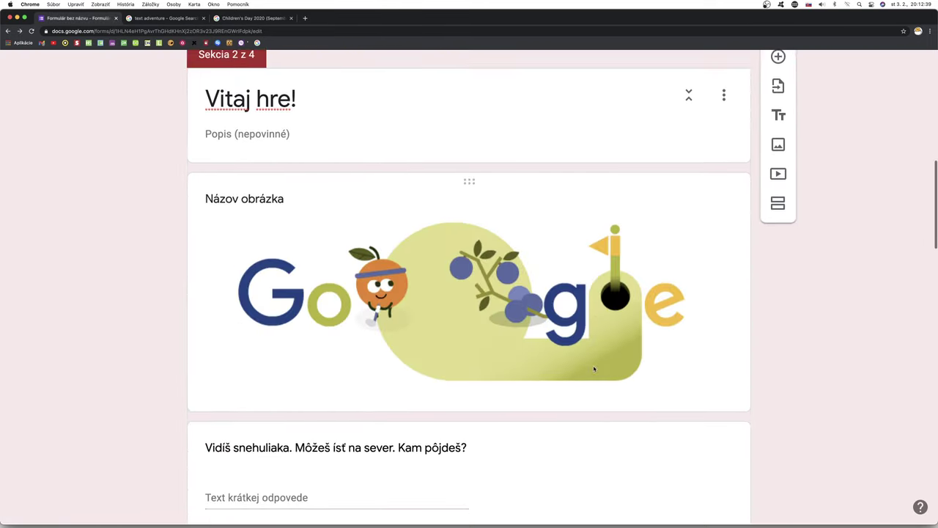
pyautogui.scroll(-15, 594, 369)
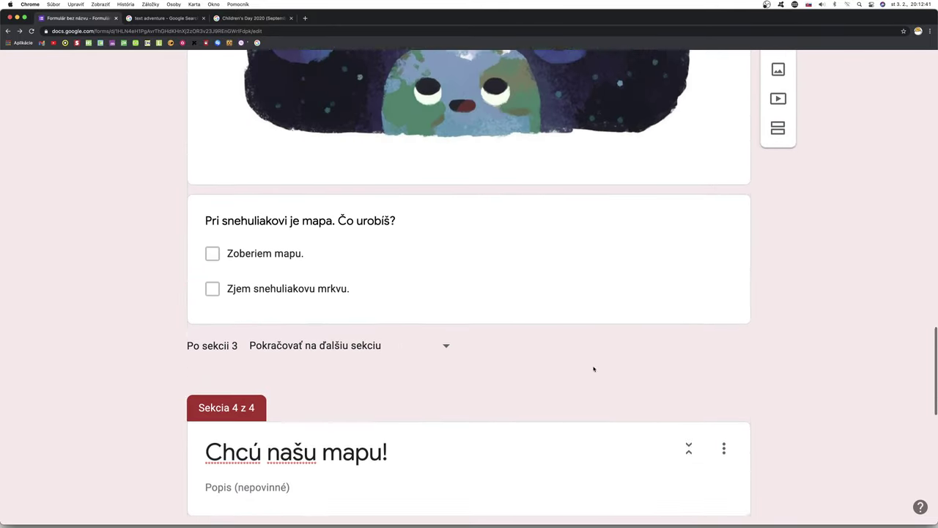
pyautogui.scroll(-8, 594, 368)
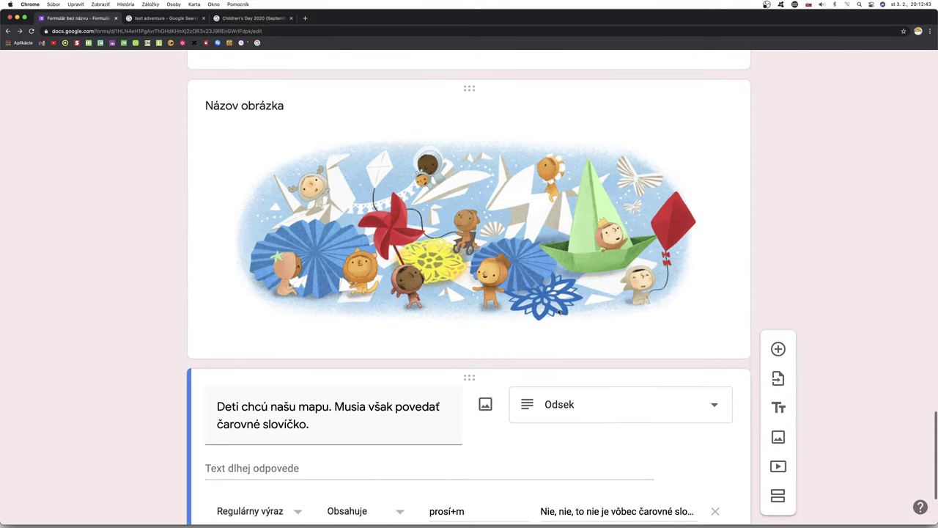
pyautogui.scroll(-3, 557, 318)
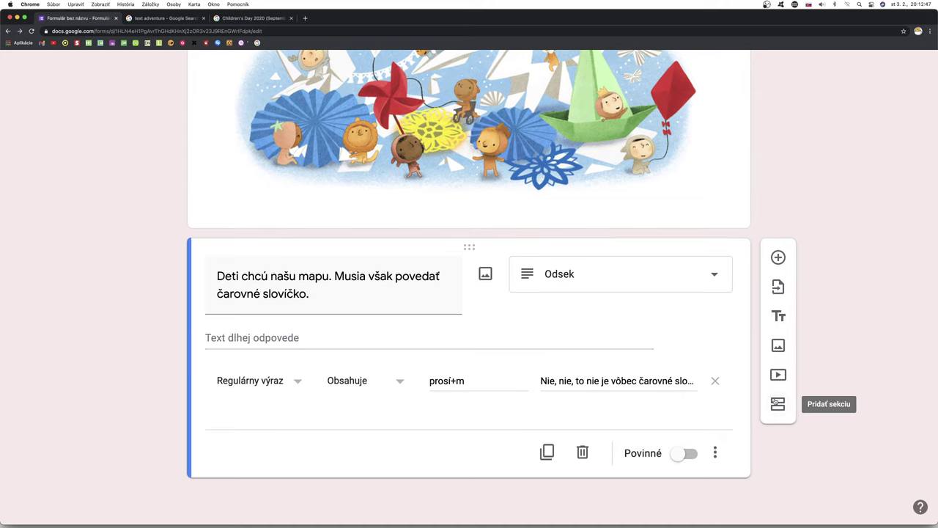
pyautogui.click(777, 403)
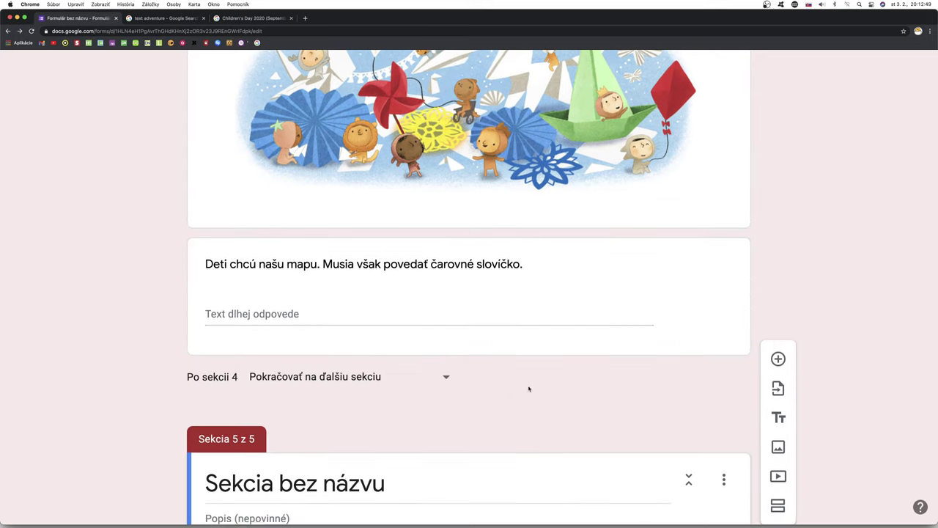
# Step: Add a dropdown question titled "Kam teraz?" to section 5
pyautogui.scroll(-2, 527, 387)
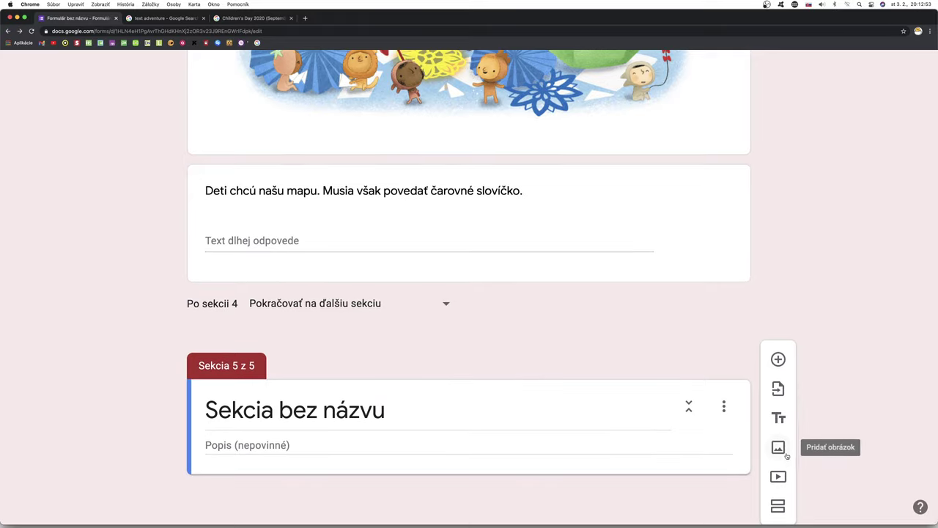
pyautogui.click(778, 360)
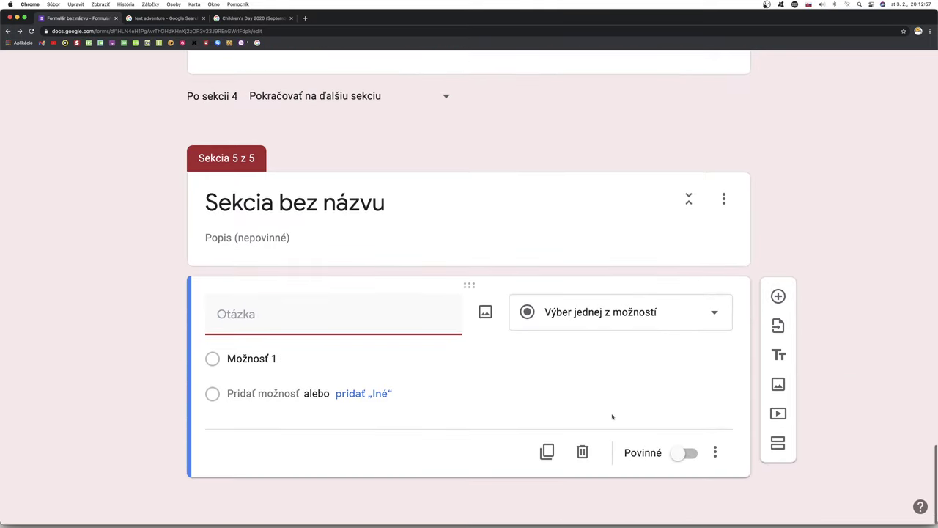
pyautogui.click(714, 312)
pyautogui.click(585, 244)
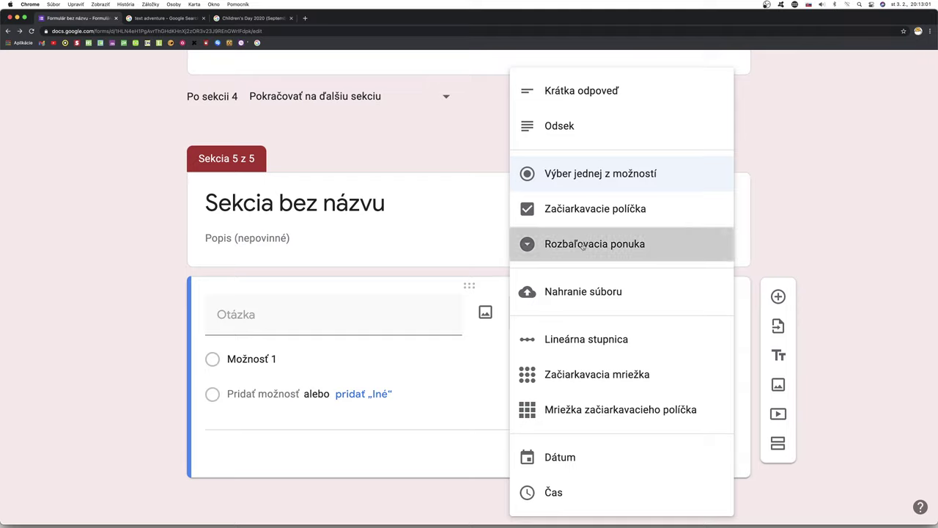
pyautogui.click(228, 359)
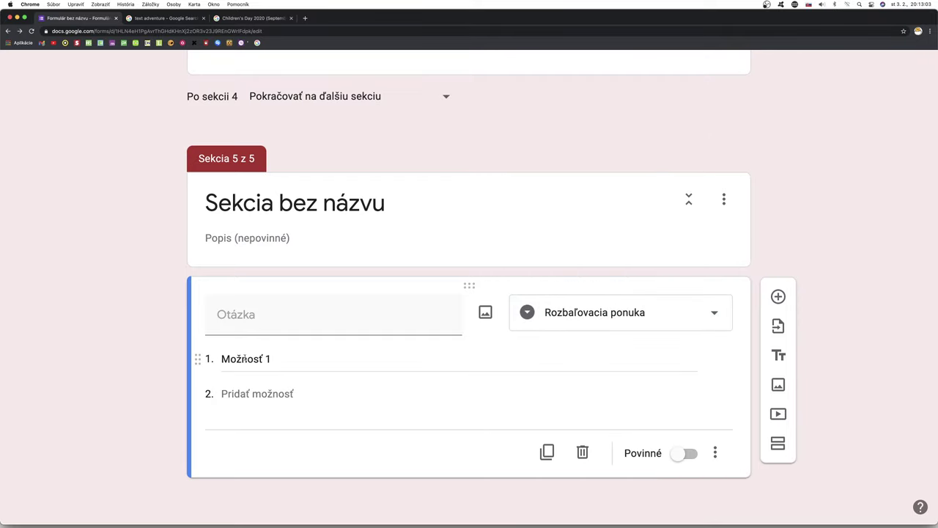
pyautogui.click(243, 315)
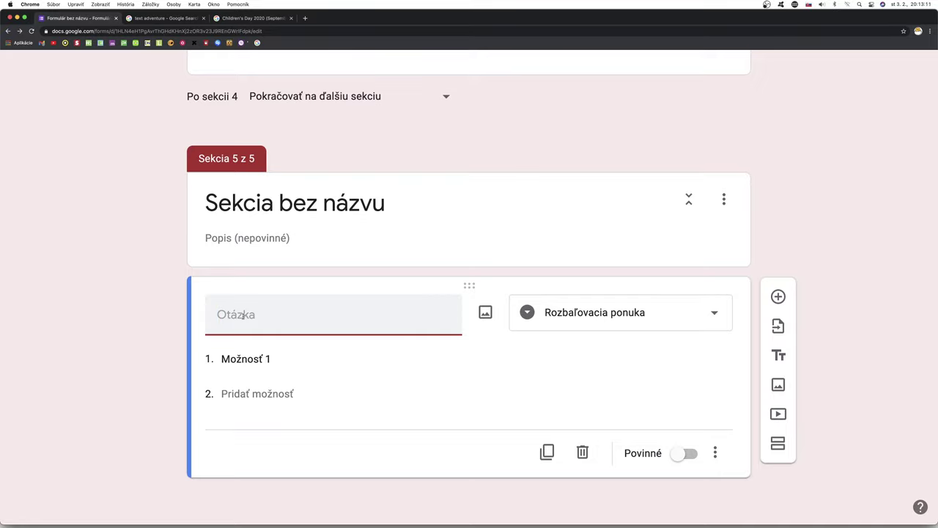
pyautogui.write('Kam teraz?')
# Step: Enter "na sever" and "na juh" as the first two options of the "Kam teraz?" question
pyautogui.scroll(1, 200, 366)
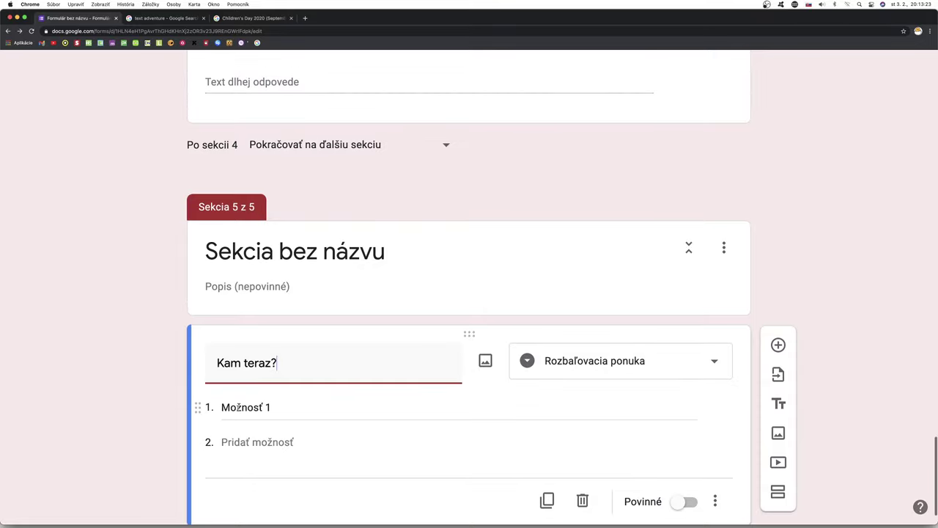
pyautogui.click(246, 407)
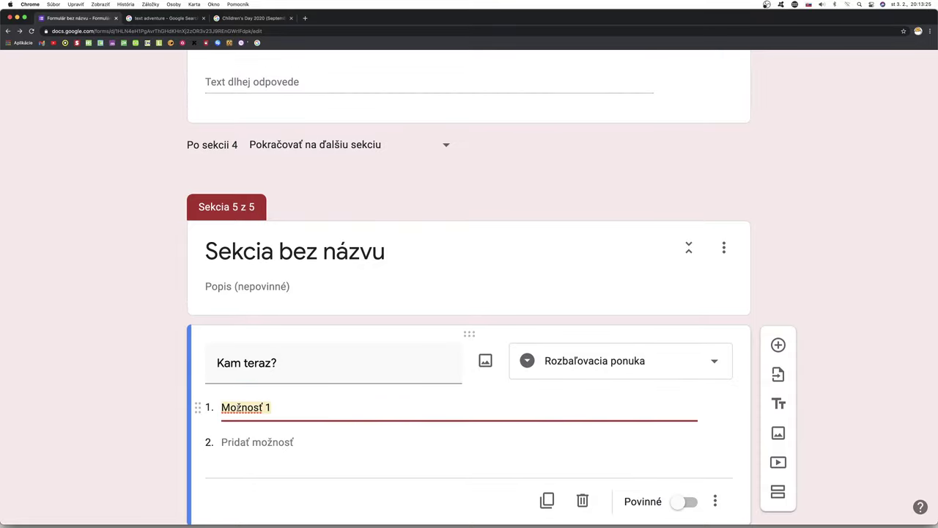
pyautogui.write('sever')
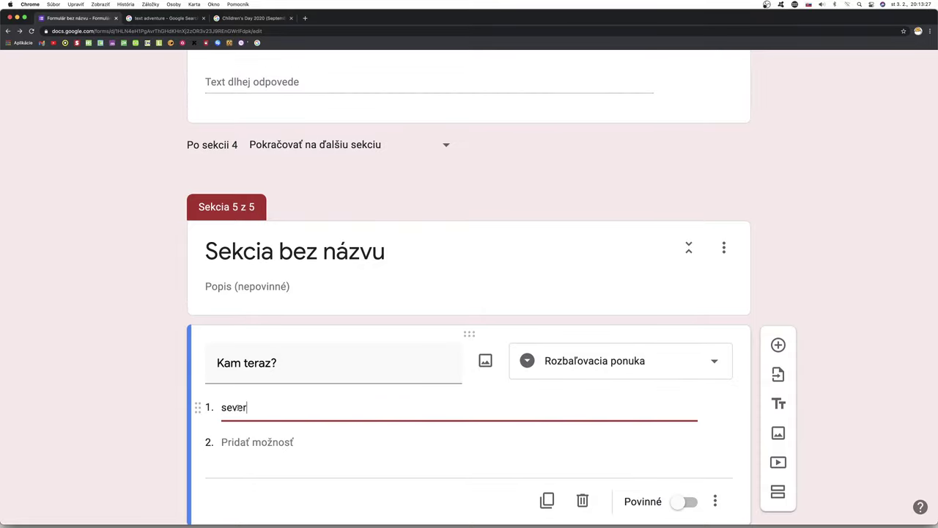
pyautogui.click(238, 441)
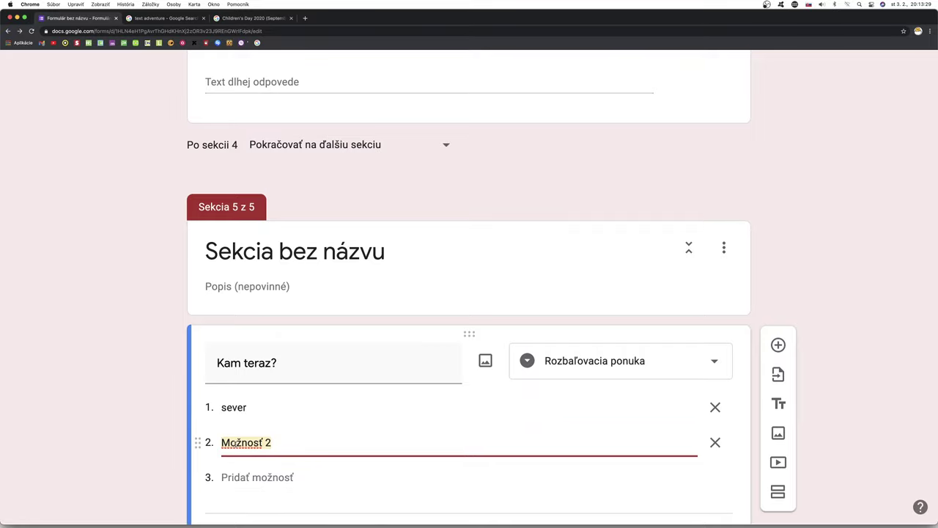
pyautogui.click(223, 408)
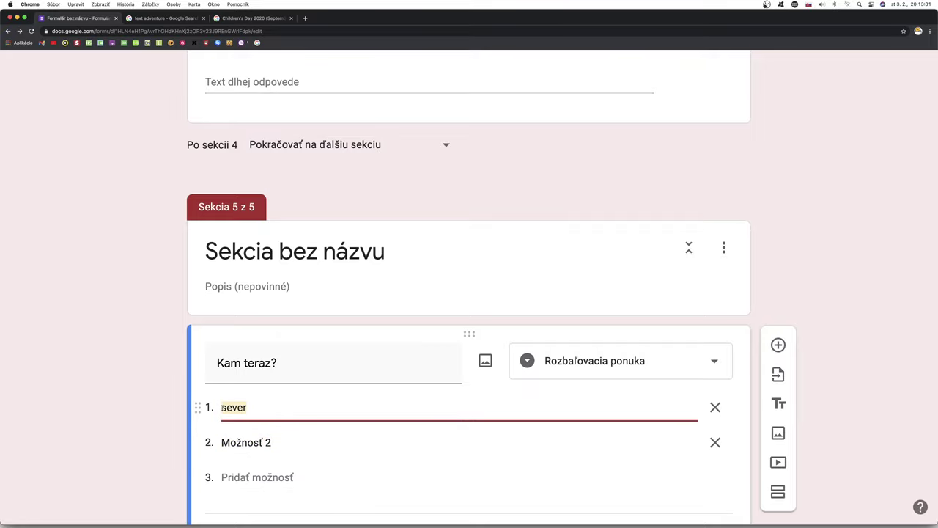
pyautogui.click(222, 407)
pyautogui.write('na')
pyautogui.click(253, 443)
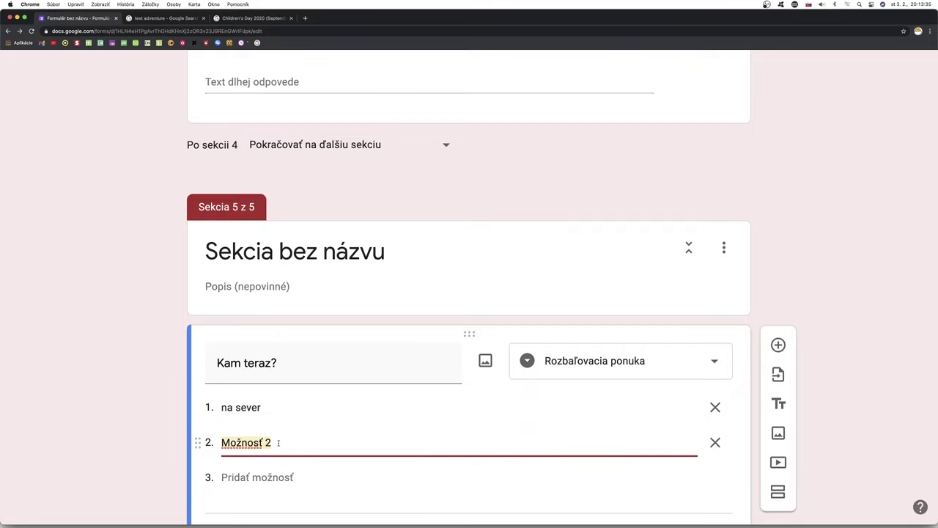
pyautogui.write('na juh')
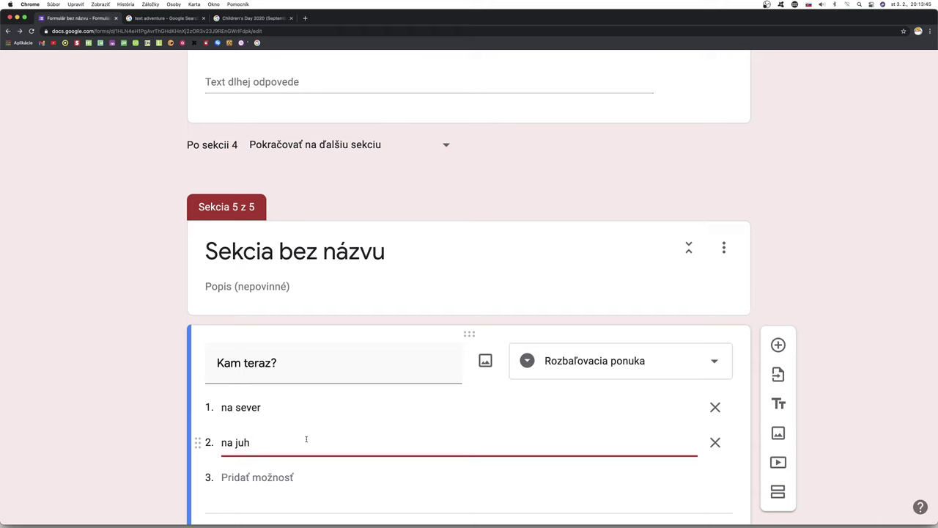
# Step: Review the images and questions in sections 3 to 5 of the form
pyautogui.scroll(5, 368, 309)
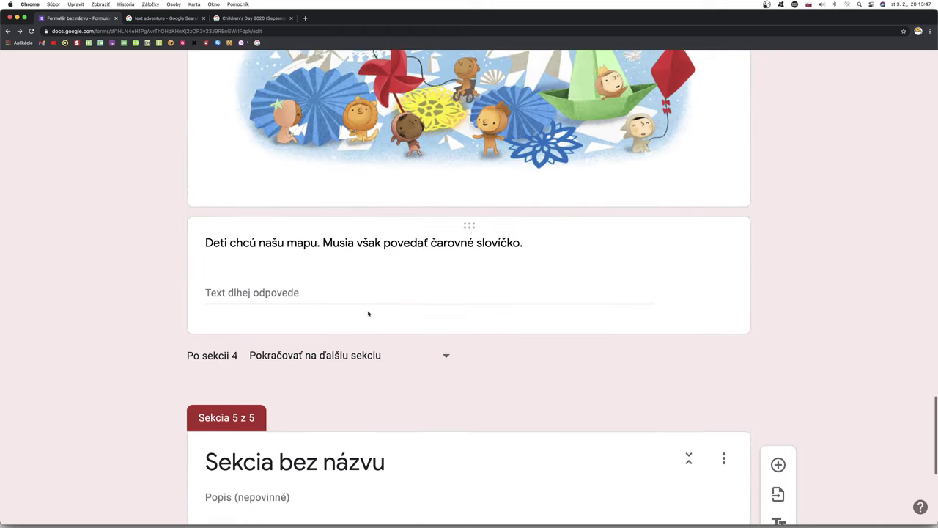
pyautogui.scroll(-3, 368, 314)
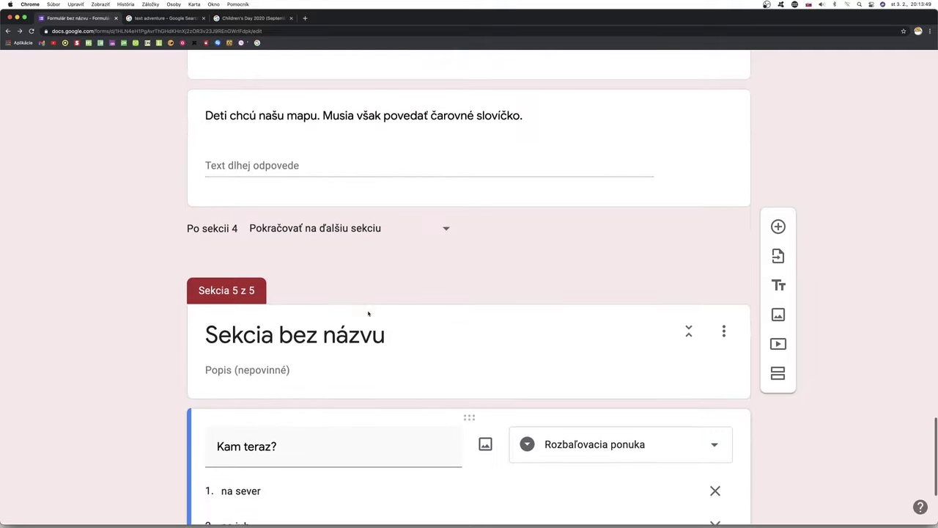
pyautogui.scroll(-2, 368, 313)
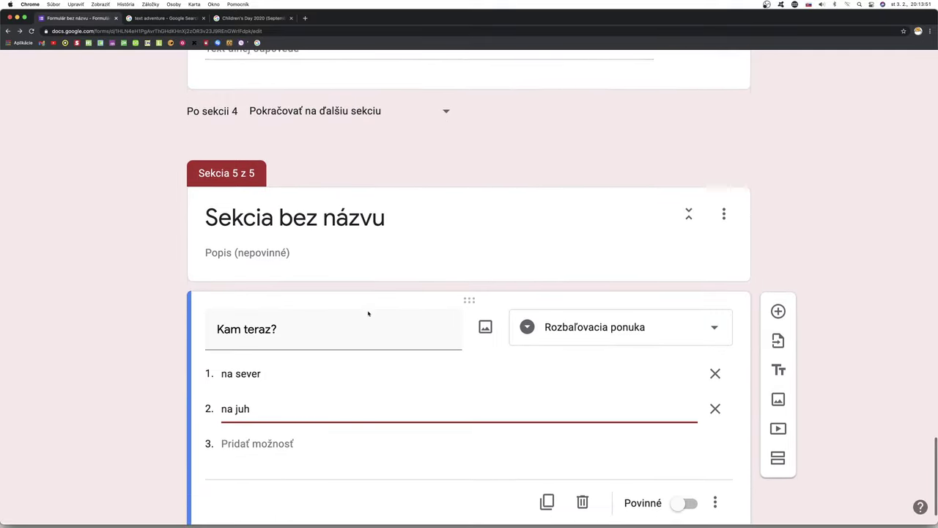
pyautogui.scroll(15, 368, 311)
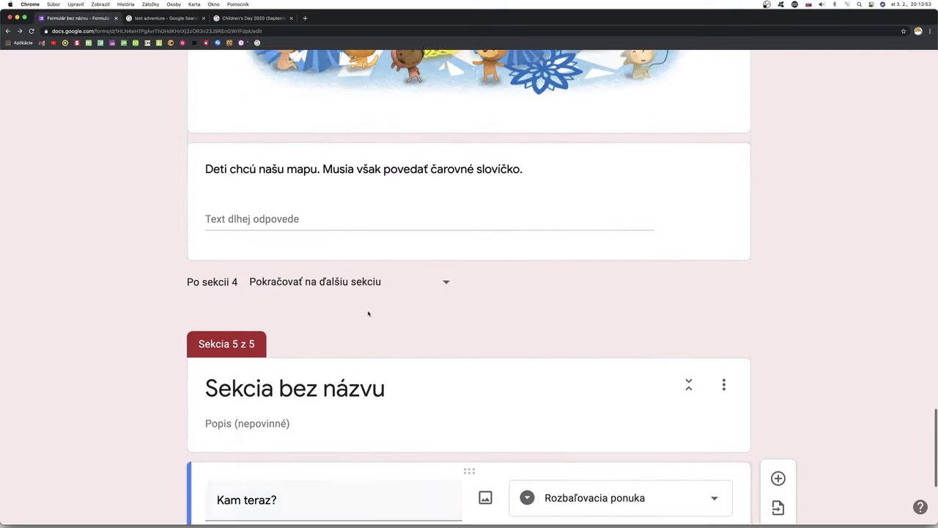
pyautogui.scroll(10, 368, 314)
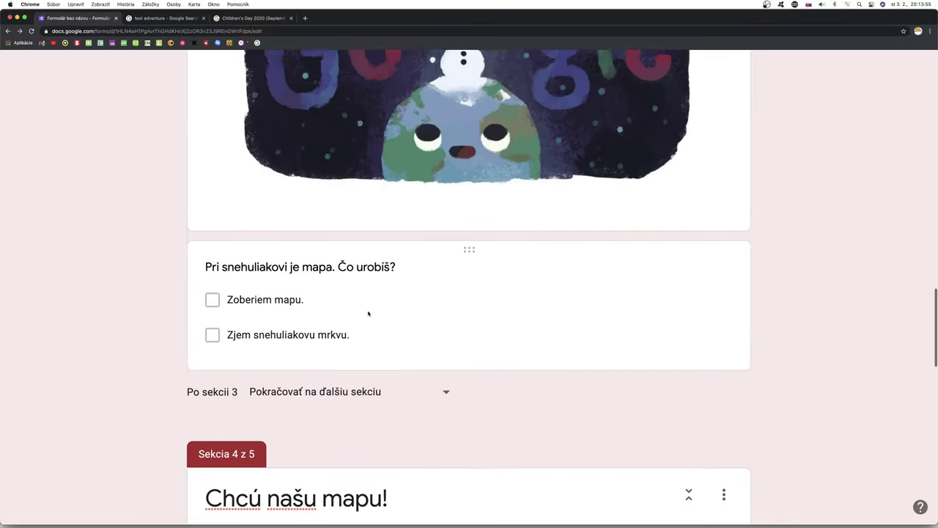
pyautogui.scroll(1, 360, 294)
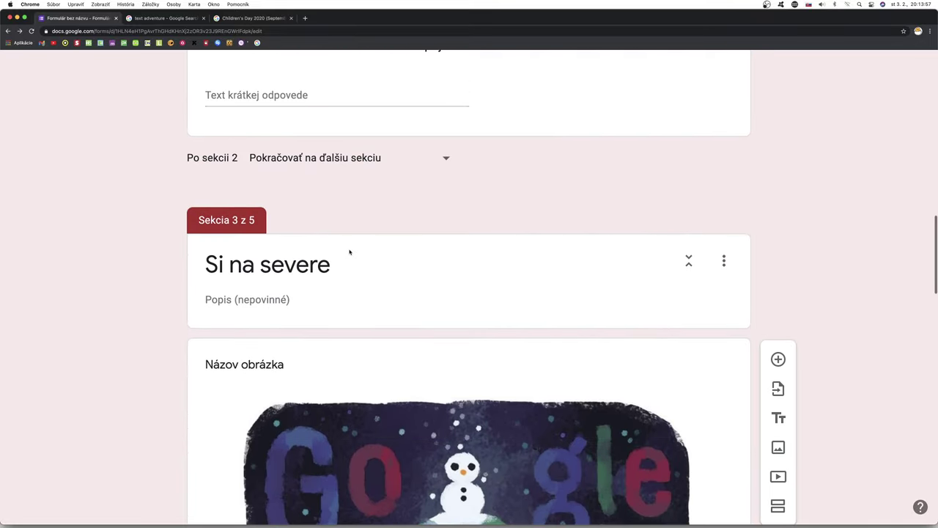
pyautogui.scroll(-12, 409, 453)
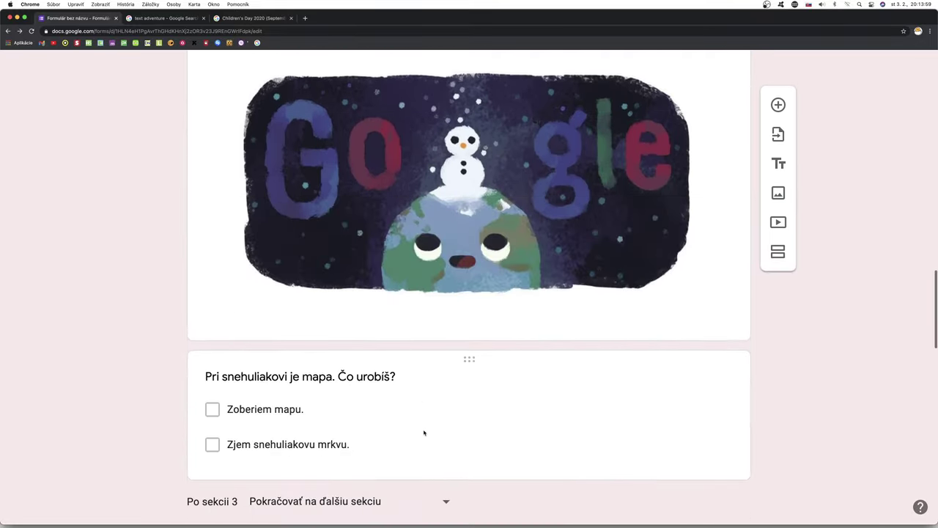
pyautogui.scroll(-8, 412, 431)
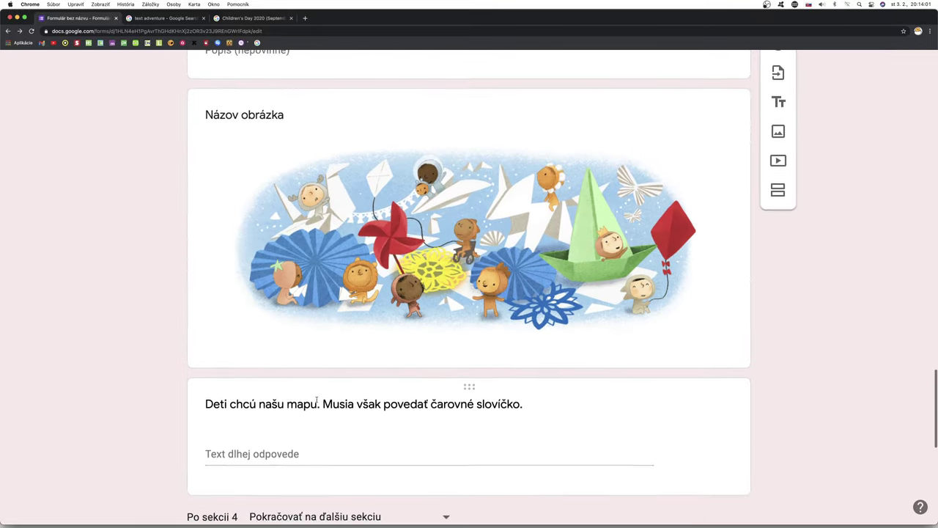
pyautogui.scroll(-4, 288, 429)
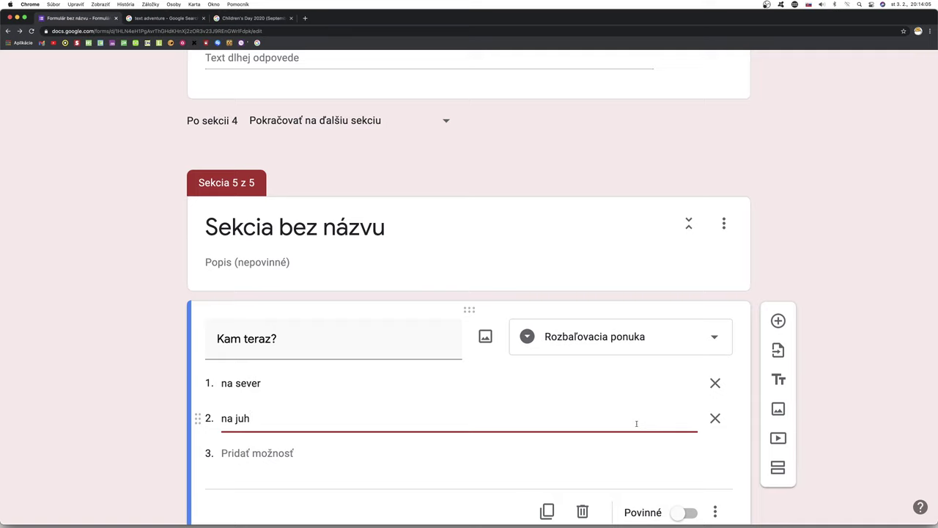
# Step: Enable section branching based on the answer for "Kam teraz?" and route "na juh" to section 3 (Si na severe)
pyautogui.scroll(-2, 636, 423)
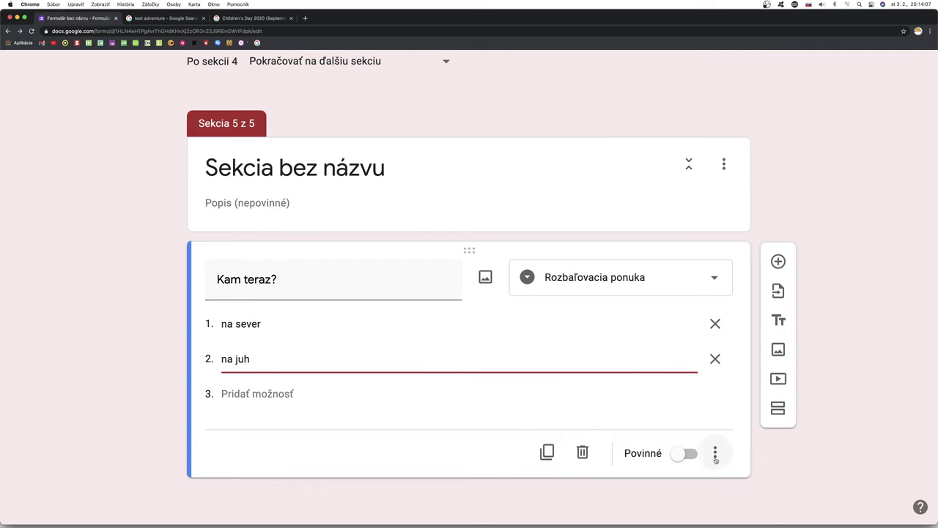
pyautogui.click(715, 455)
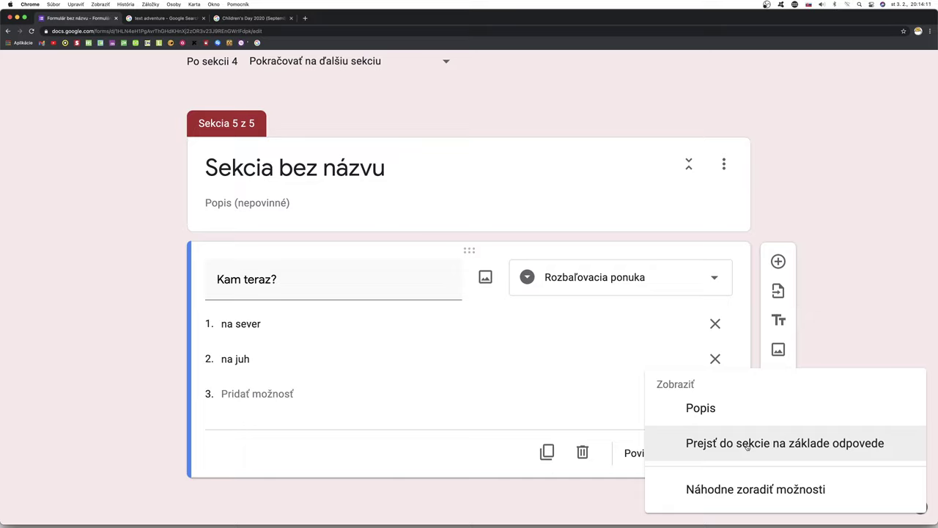
pyautogui.click(747, 444)
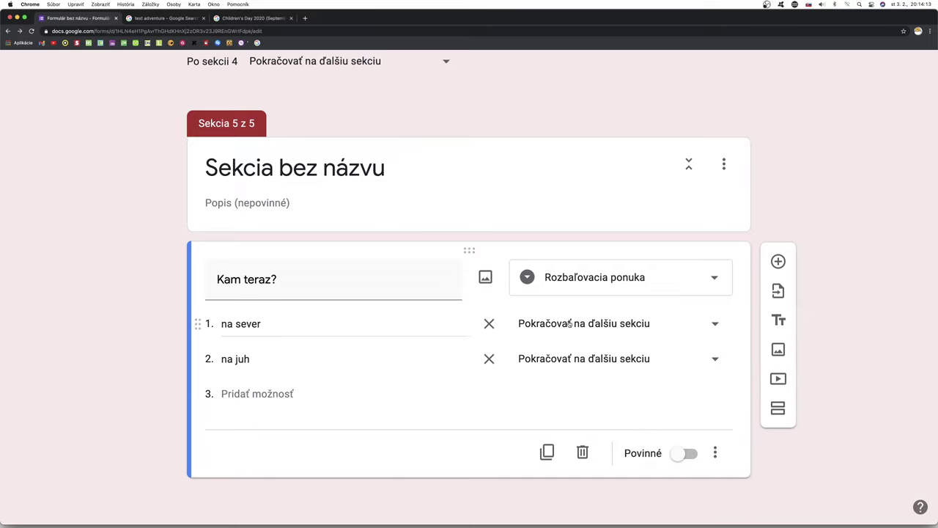
pyautogui.click(716, 361)
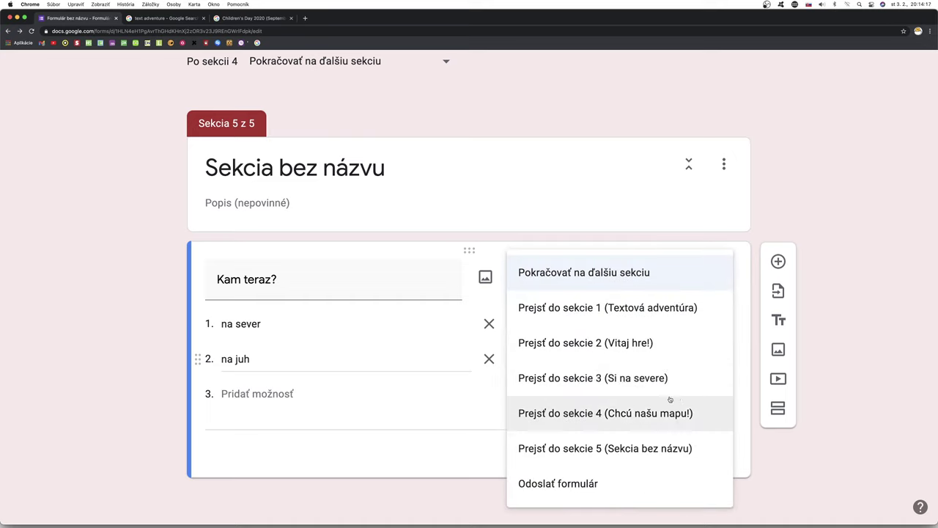
pyautogui.click(615, 379)
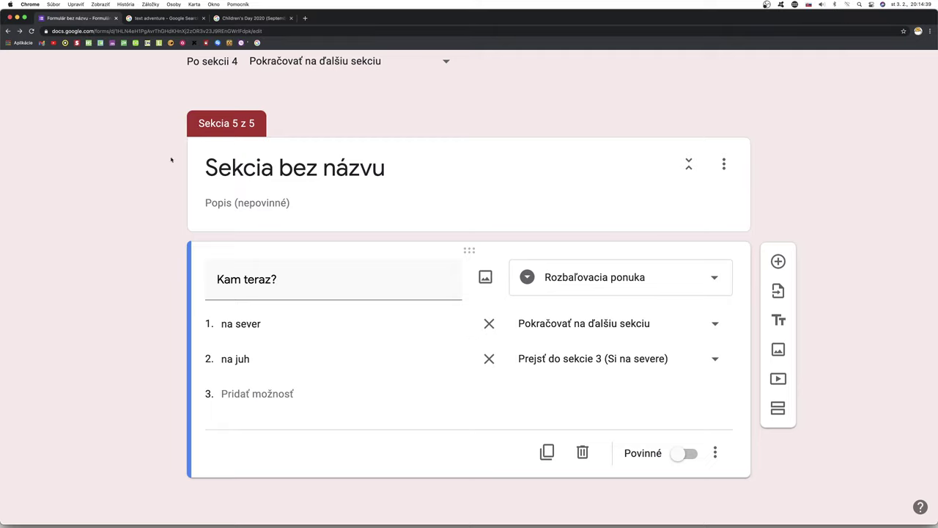
# Step: Title section 5 "Kam ?"
pyautogui.click(297, 181)
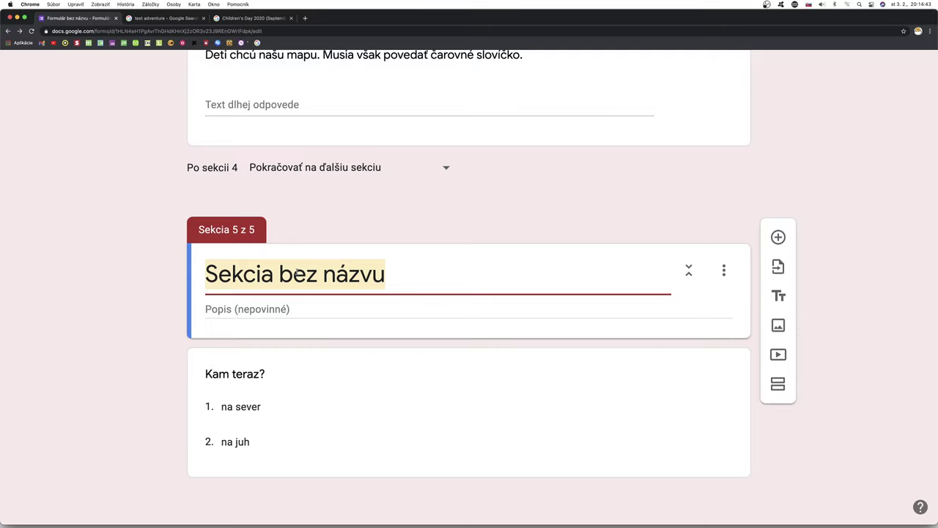
pyautogui.write('Kam ')
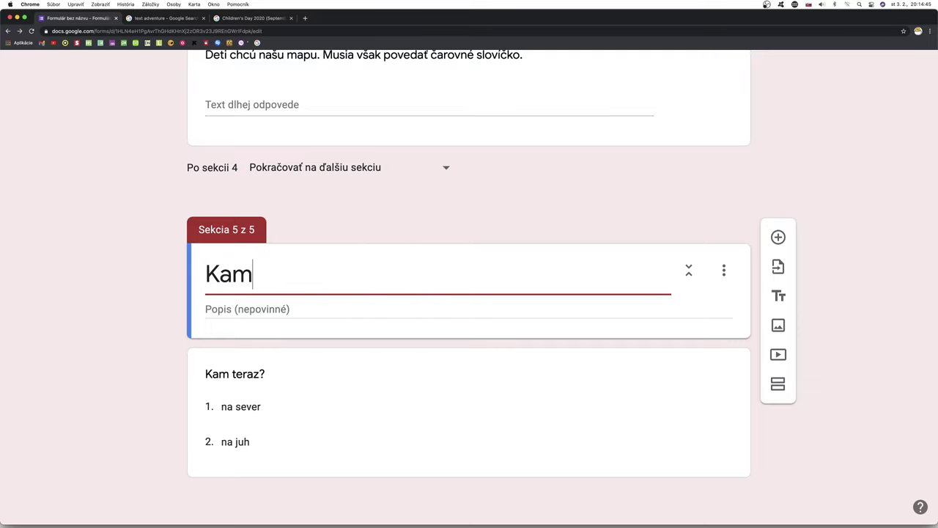
pyautogui.write('?')
# Step: Open the form preview, answer "Chceš hrať?" with "áno" and continue to the following section
pyautogui.scroll(15, 684, 164)
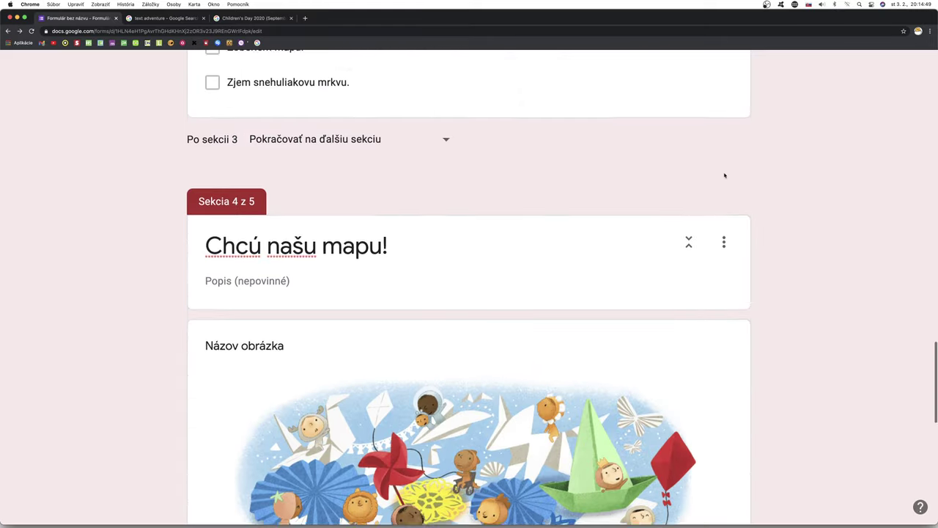
pyautogui.scroll(15, 727, 177)
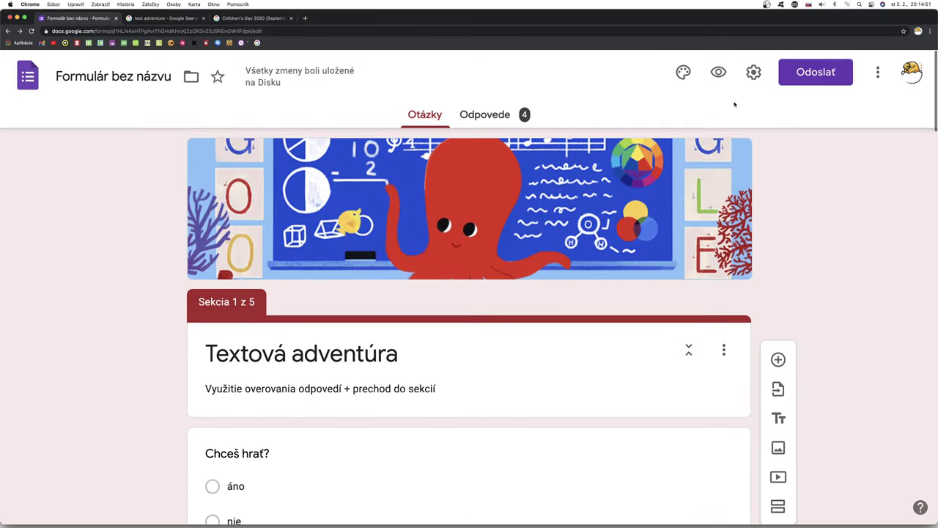
pyautogui.click(717, 72)
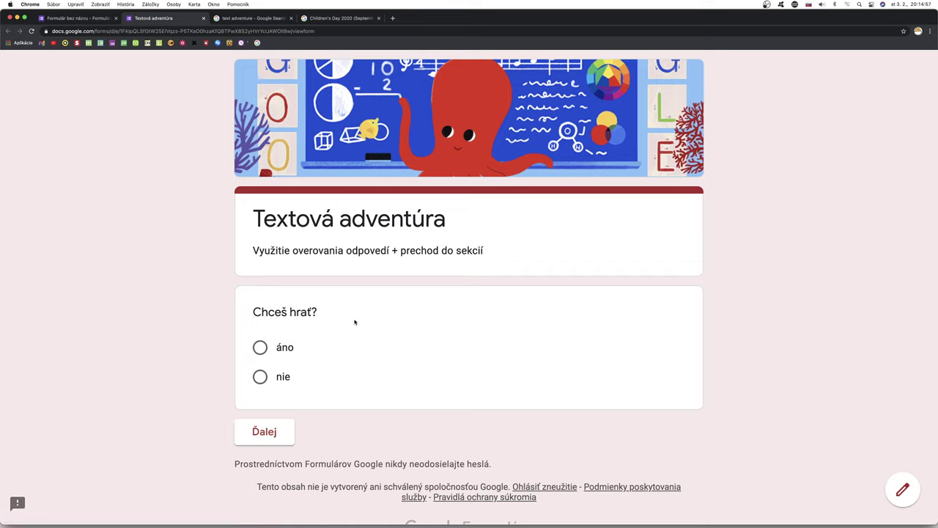
pyautogui.click(272, 348)
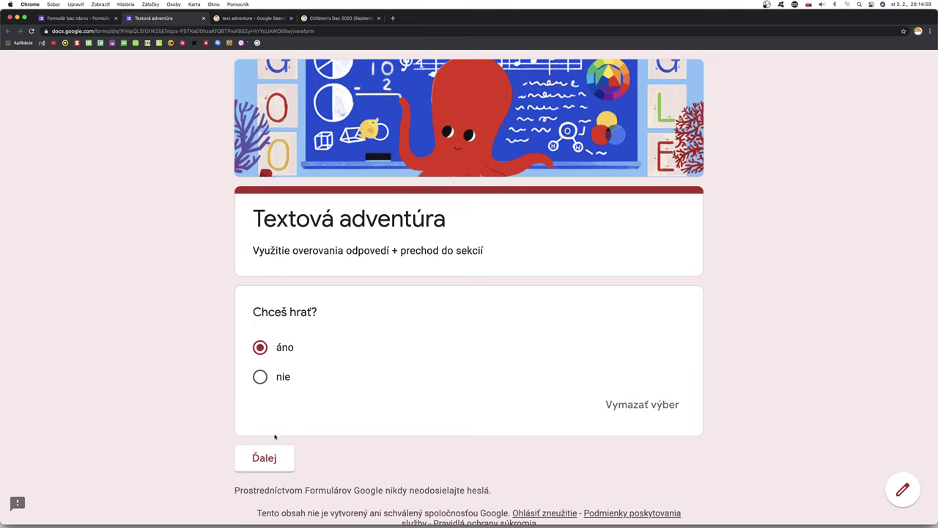
pyautogui.click(272, 459)
# Step: Answer the question about where to go with "sever" and continue
pyautogui.scroll(-5, 480, 398)
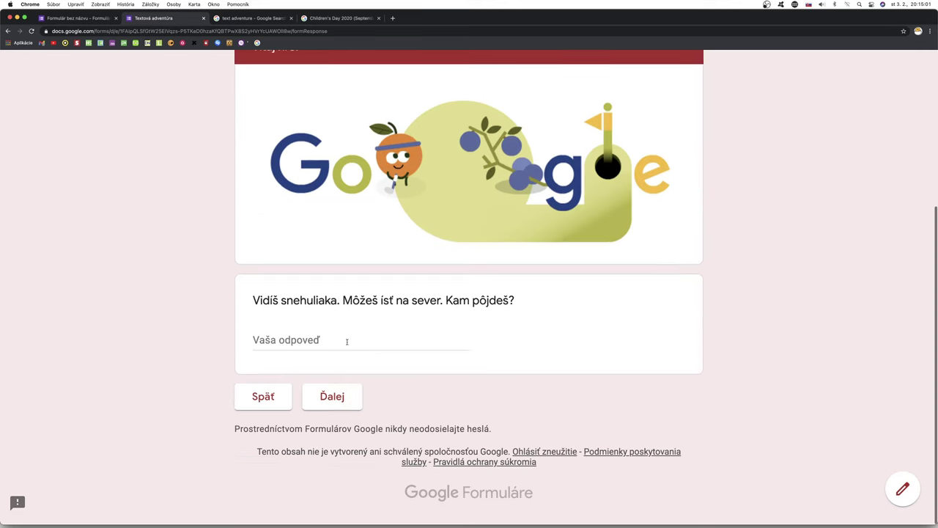
pyautogui.click(361, 340)
pyautogui.write('sev')
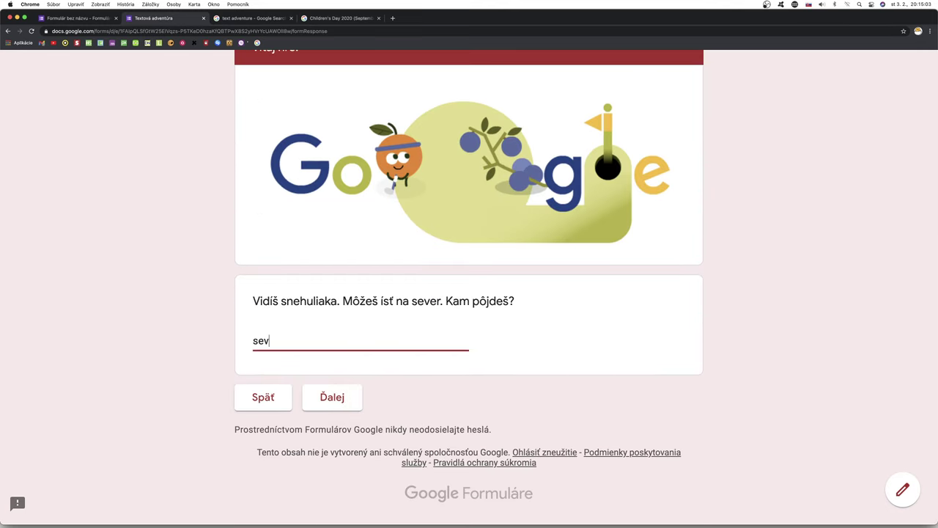
pyautogui.write('er')
pyautogui.click(327, 392)
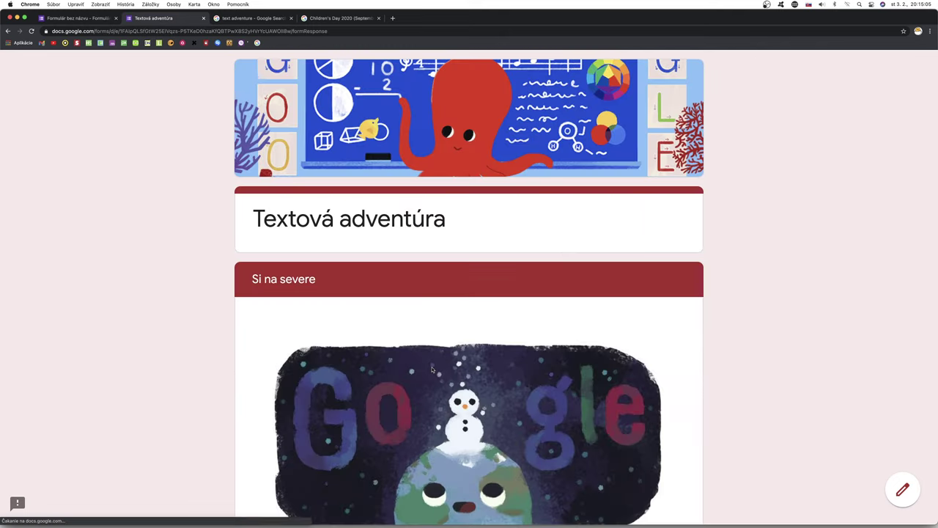
# Step: Select both "Zoberiem mapu." and "Zjem snehuliakovu mrkvu." for the snowman question and continue
pyautogui.scroll(-1, 431, 367)
pyautogui.scroll(-4, 431, 367)
pyautogui.click(260, 317)
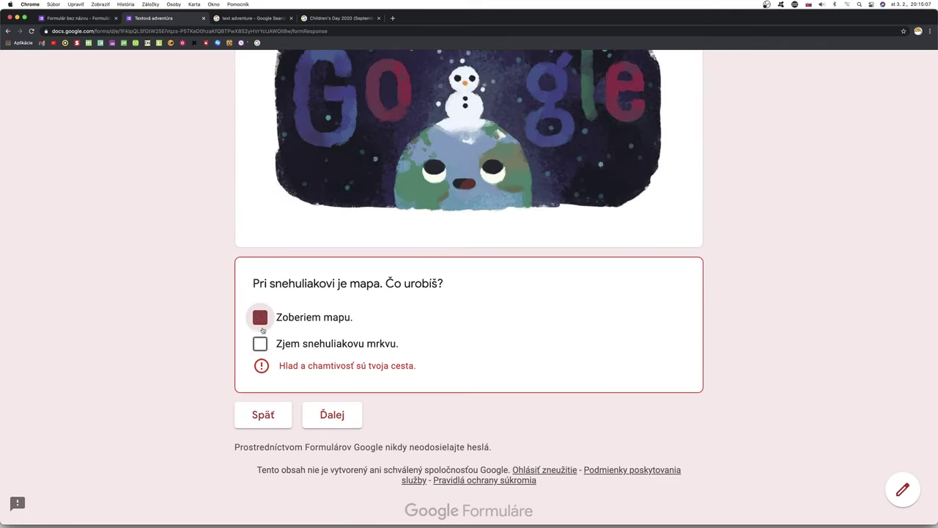
pyautogui.click(260, 344)
pyautogui.click(330, 396)
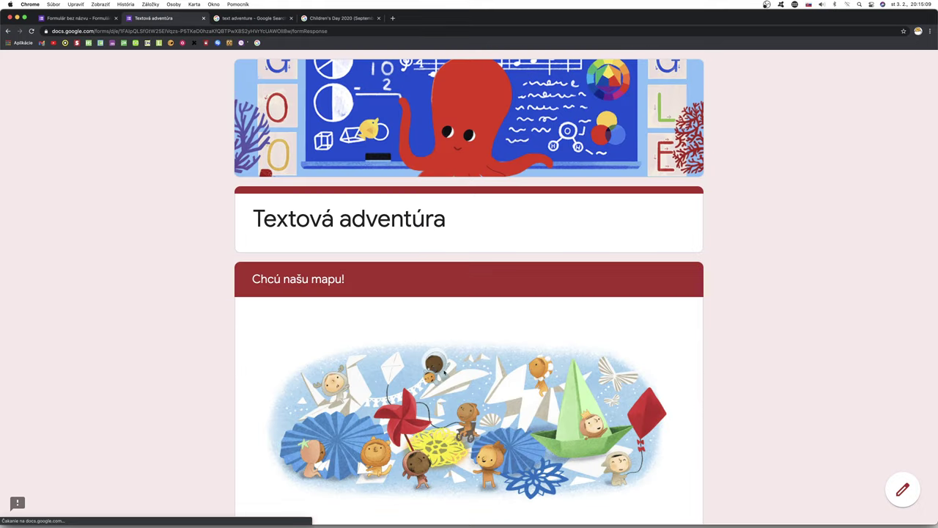
# Step: Answer the magic-word question with "veľmi prosím", stretching the "í" into a long run, and continue
pyautogui.scroll(-4, 434, 367)
pyautogui.click(298, 341)
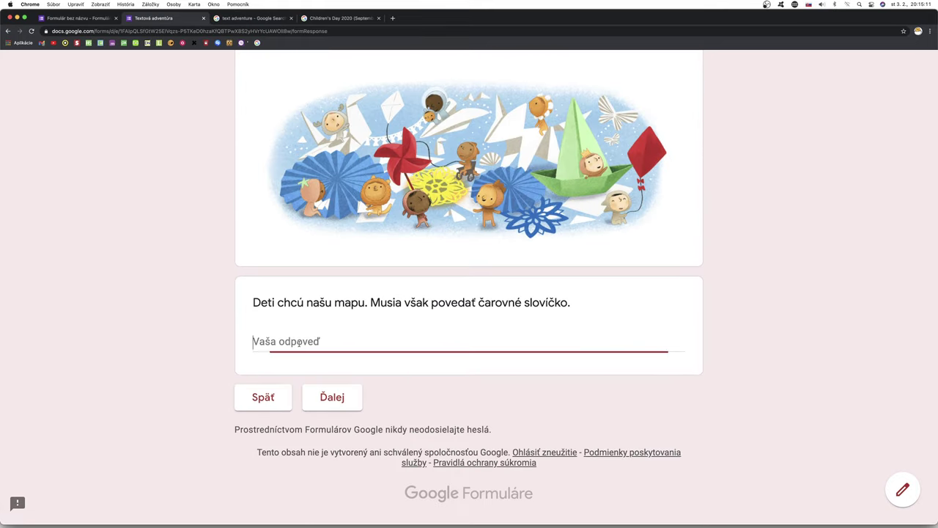
pyautogui.write('v')
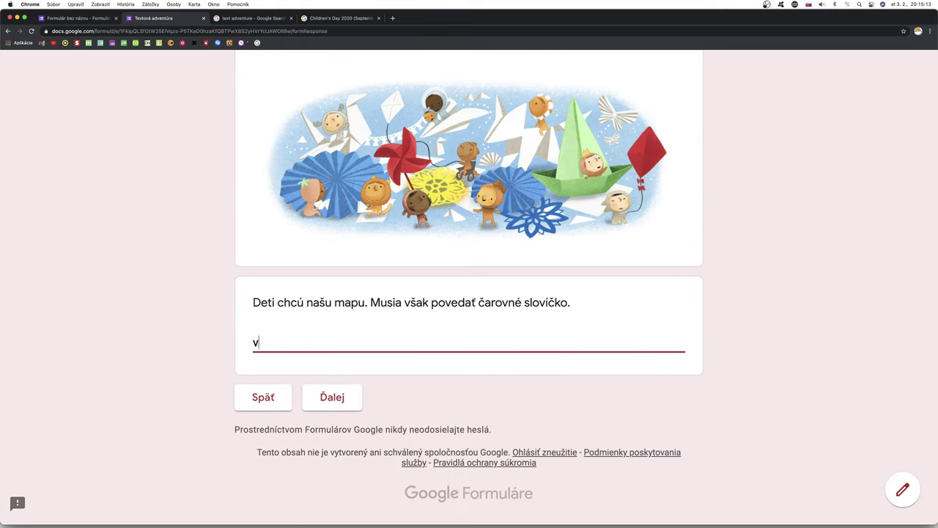
pyautogui.write('eľmi prosíííííííí')
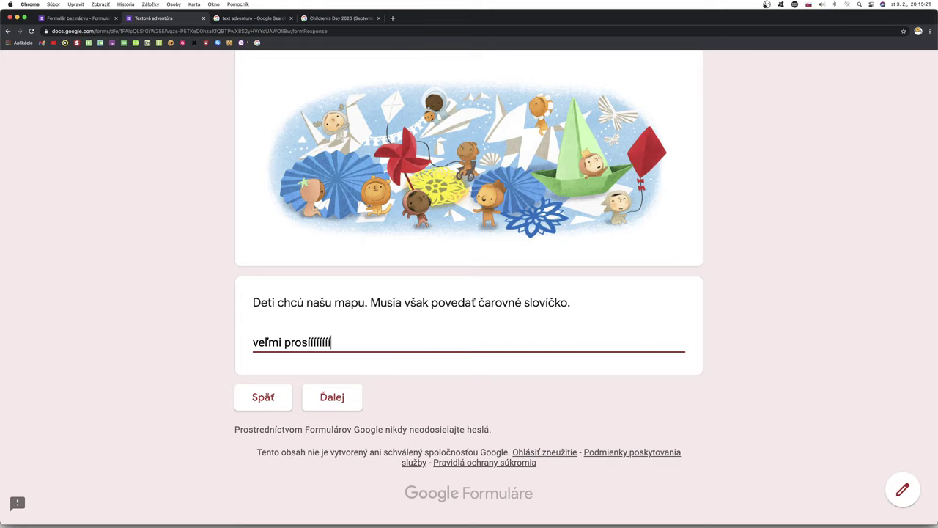
pyautogui.write('íííííííím')
pyautogui.click(339, 401)
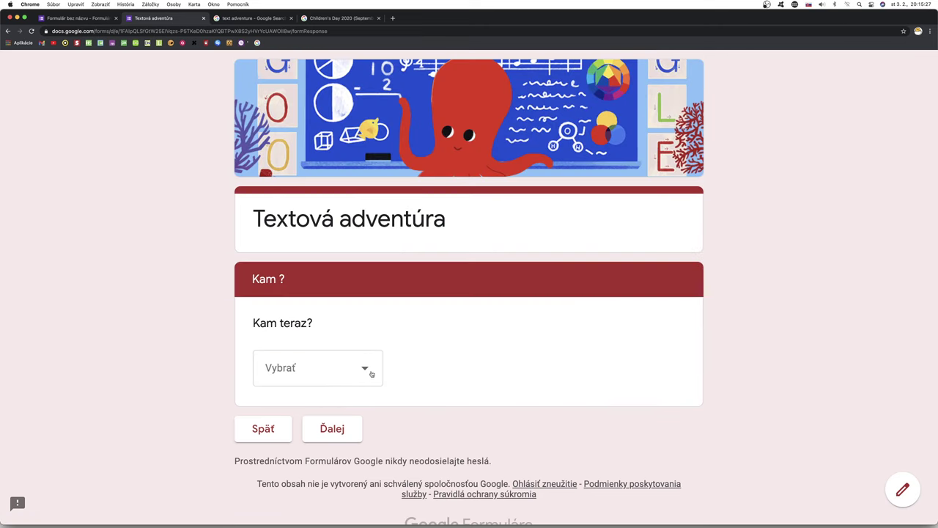
# Step: Choose "na juh" for "Kam teraz?" and continue through the snowman section, keeping both of its answers selected
pyautogui.click(371, 374)
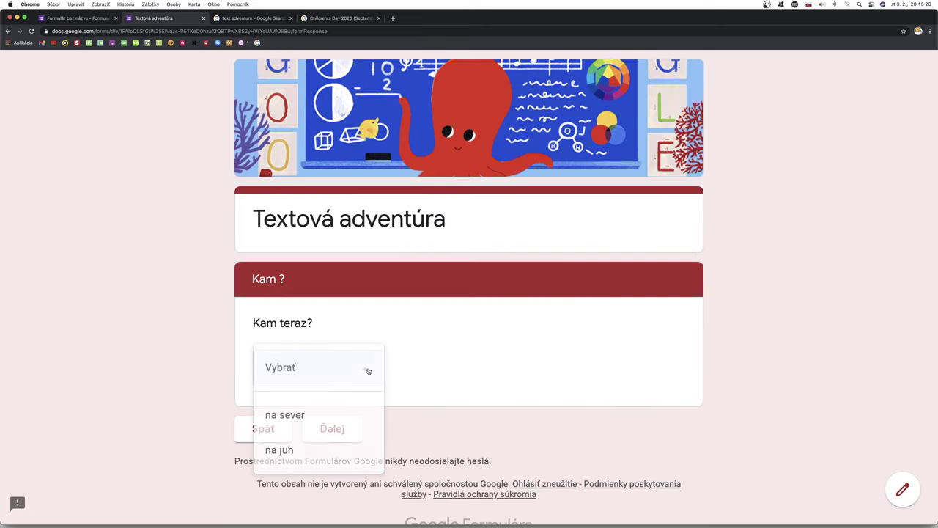
pyautogui.click(295, 452)
pyautogui.click(332, 433)
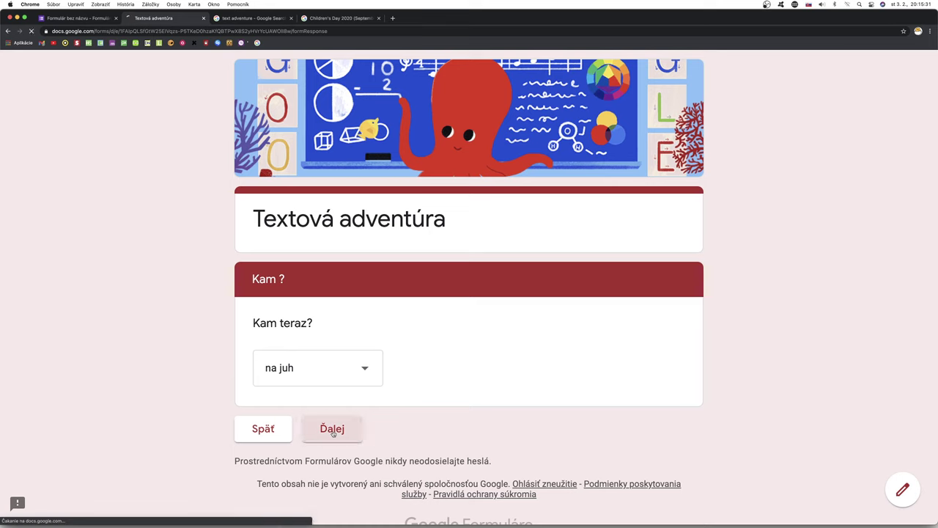
pyautogui.scroll(-5, 516, 402)
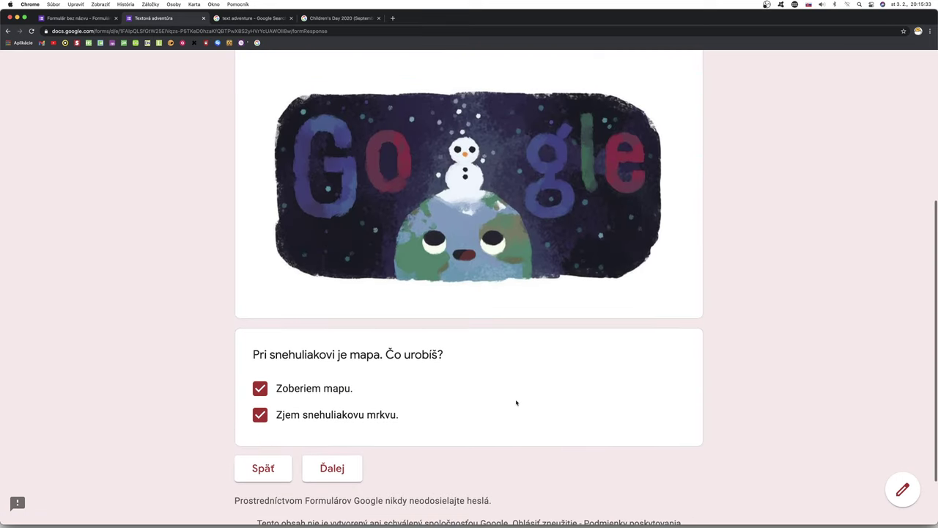
pyautogui.click(335, 471)
# Step: Change the magic-word answer to "veľmi prosím, veľmi" and continue
pyautogui.scroll(-1, 422, 425)
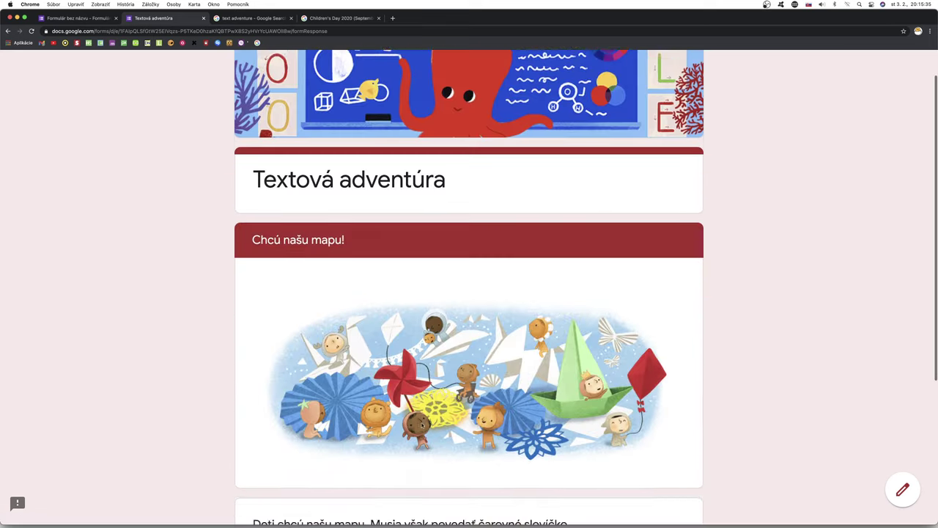
pyautogui.scroll(-3, 422, 425)
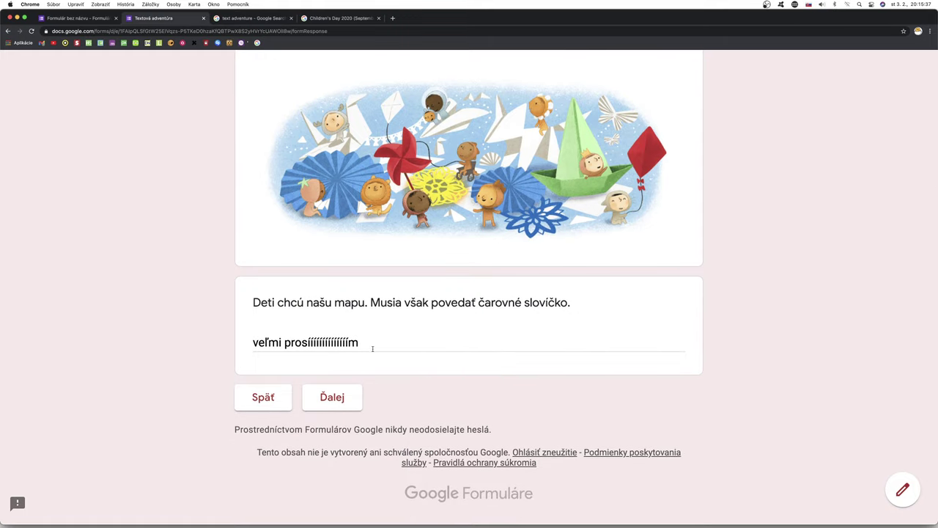
pyautogui.click(347, 343)
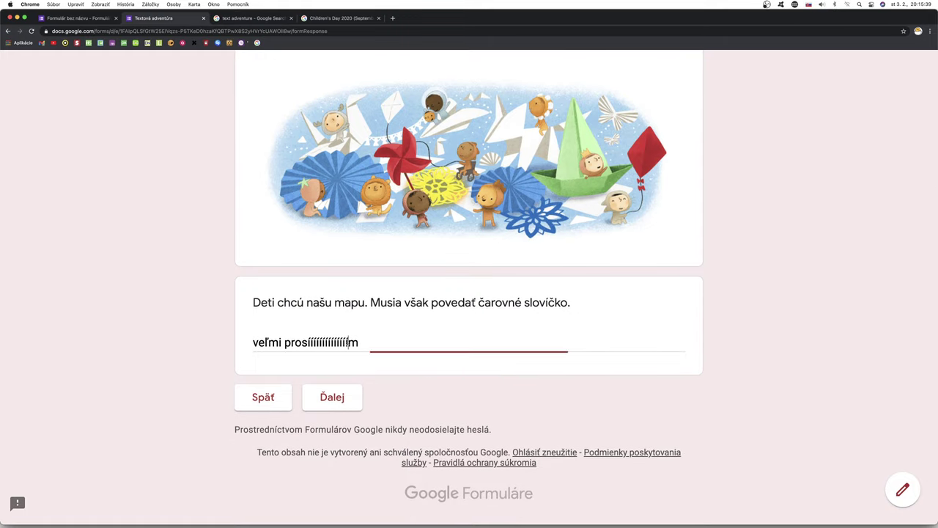
pyautogui.press('BackSpace')
pyautogui.press('BackSpace')
pyautogui.press('BackSpace')
pyautogui.press('BackSpace')
pyautogui.press('BackSpace')
pyautogui.press('BackSpace')
pyautogui.press('BackSpace')
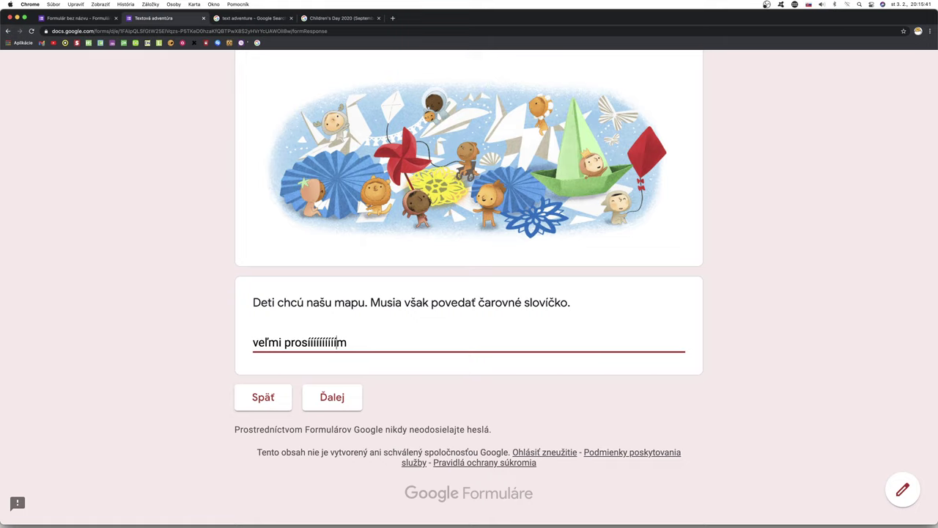
pyautogui.press('BackSpace')
pyautogui.press('BackSpace')
pyautogui.press('BackSpace')
pyautogui.write(', veľmi')
pyautogui.click(331, 397)
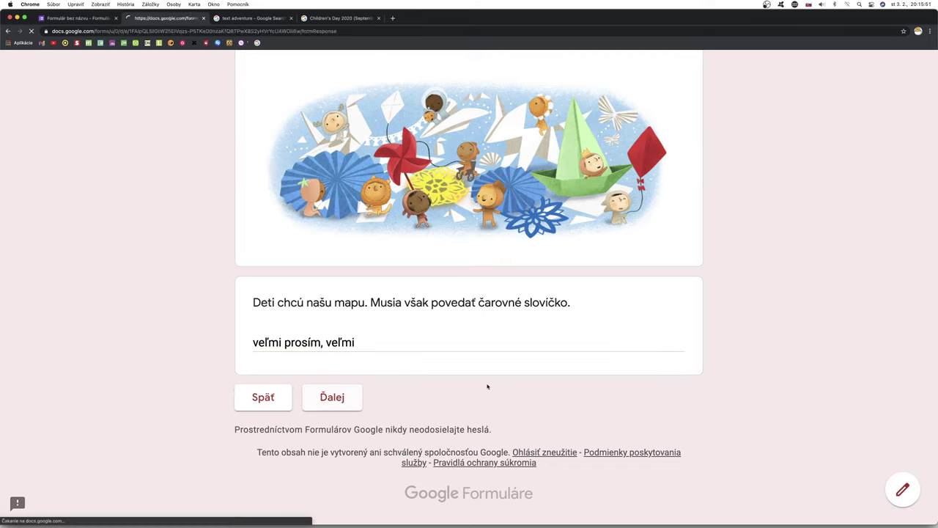
# Step: Choose "na sever" for "Kam teraz?" and continue to the form's submission page
pyautogui.click(366, 338)
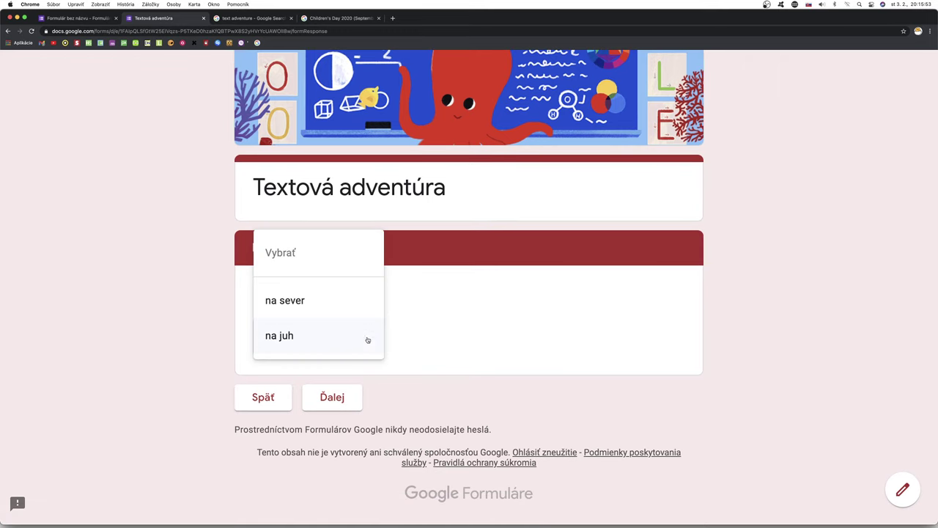
pyautogui.click(310, 302)
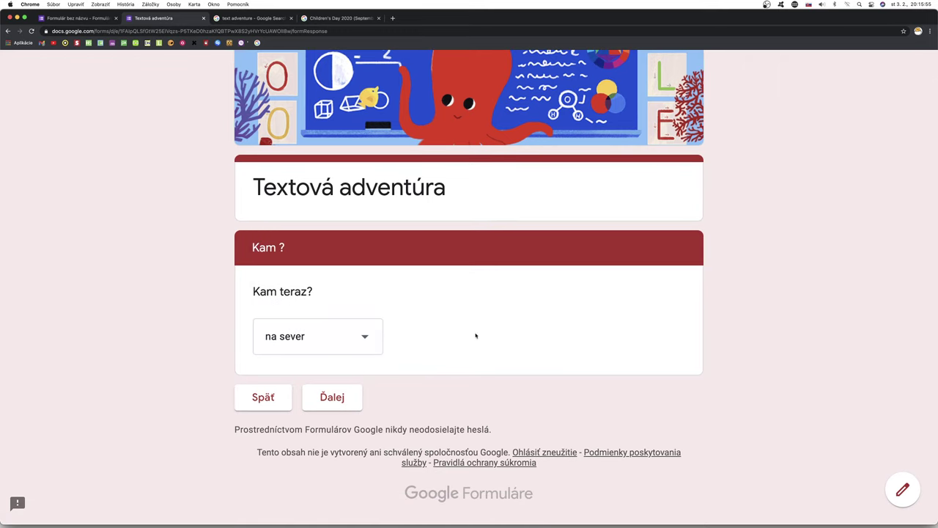
pyautogui.click(333, 397)
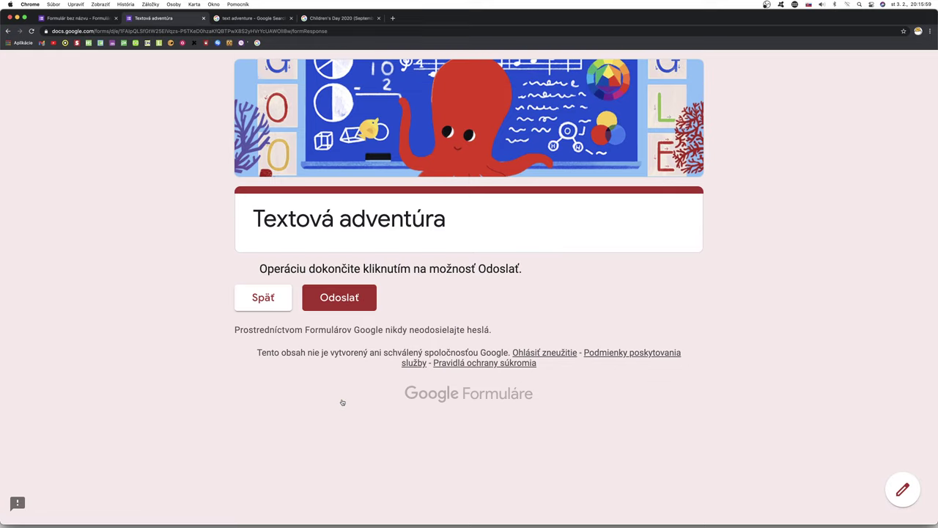